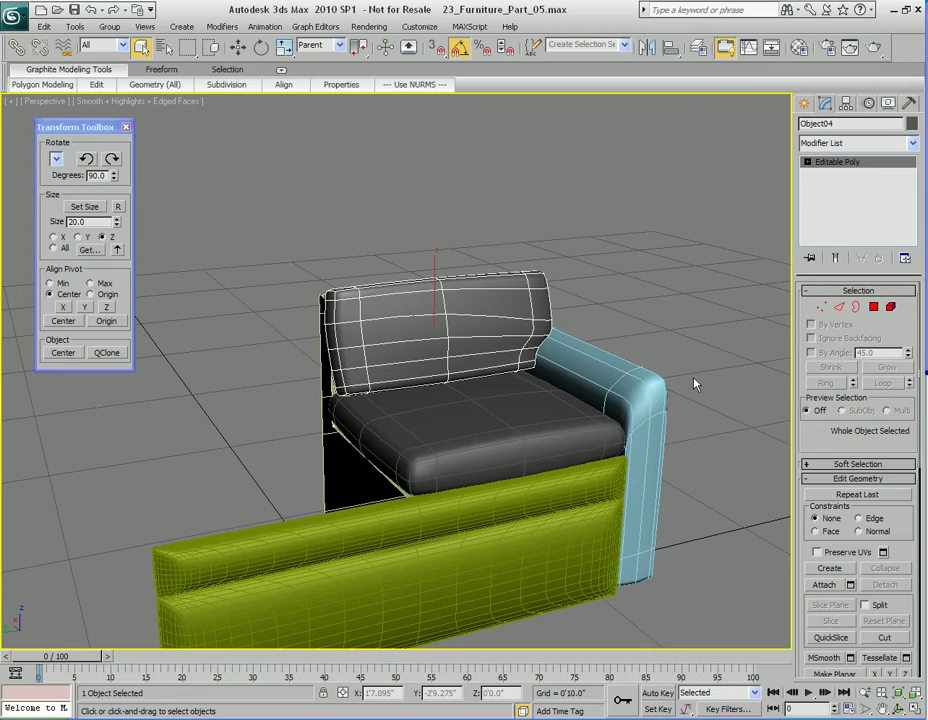
Step: Rename the selected back cushion as "cushion back rest"
middle_click_drag(572, 545, 543, 441, "alt")
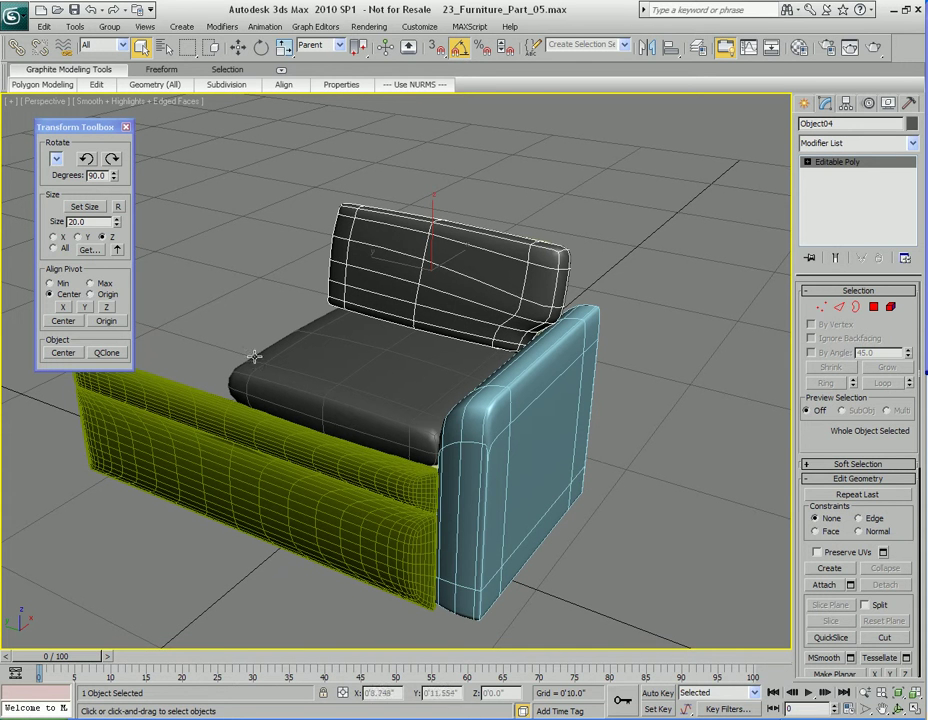
middle_click_drag(408, 463, 406, 456, "alt")
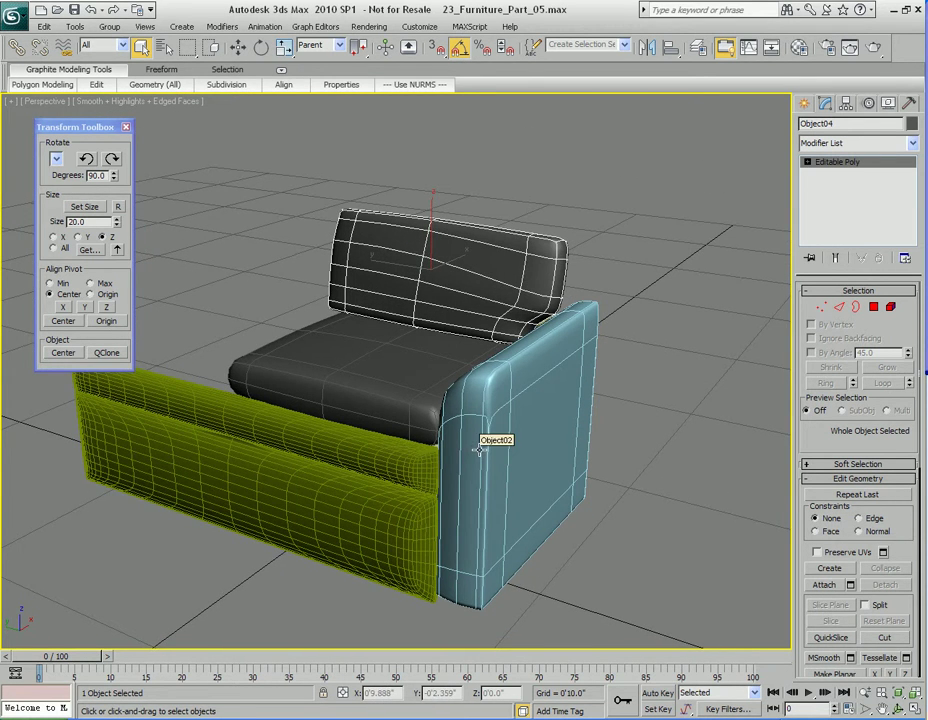
middle_click_drag(398, 416, 400, 369)
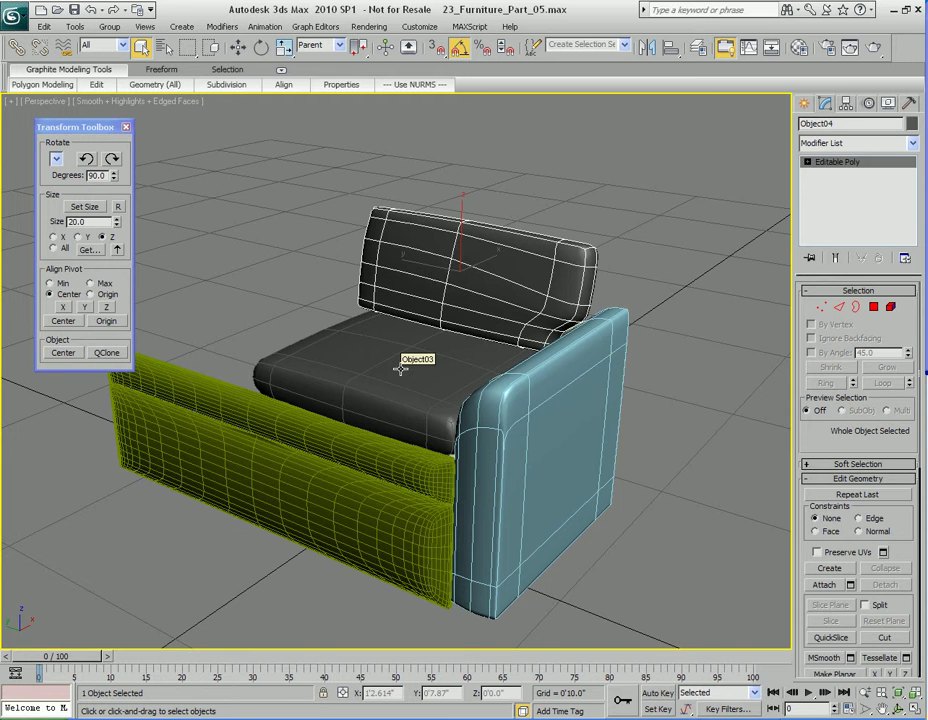
middle_click_drag(420, 375, 485, 423, "alt")
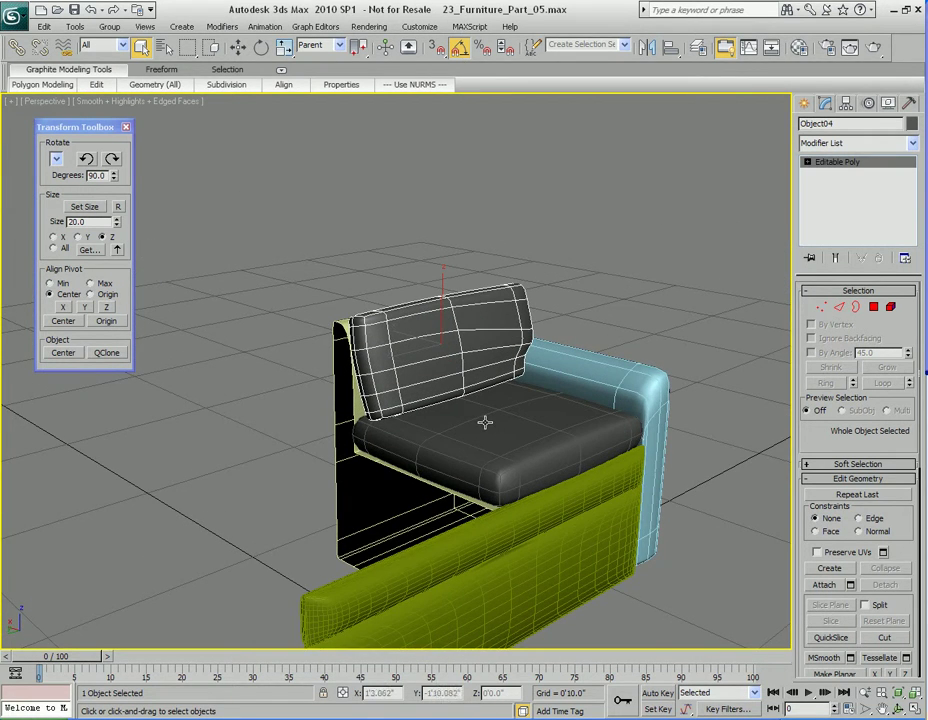
left_click(855, 124)
type("cushion back rest")
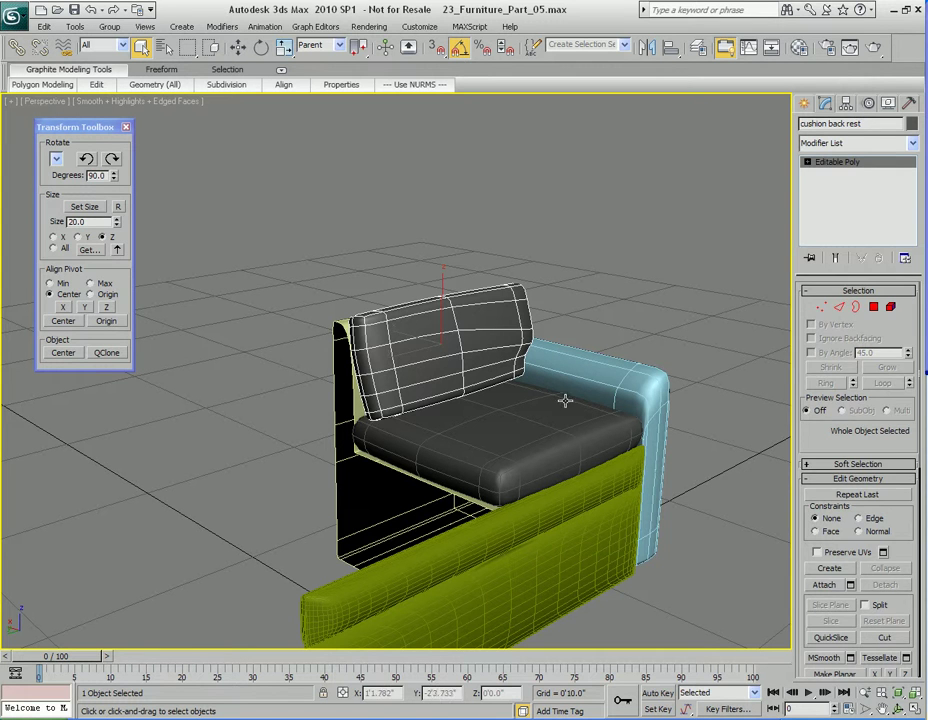
Step: Rename the seat cushion as "cushion seat" and the blue side piece as "arm rest"
left_click(561, 459)
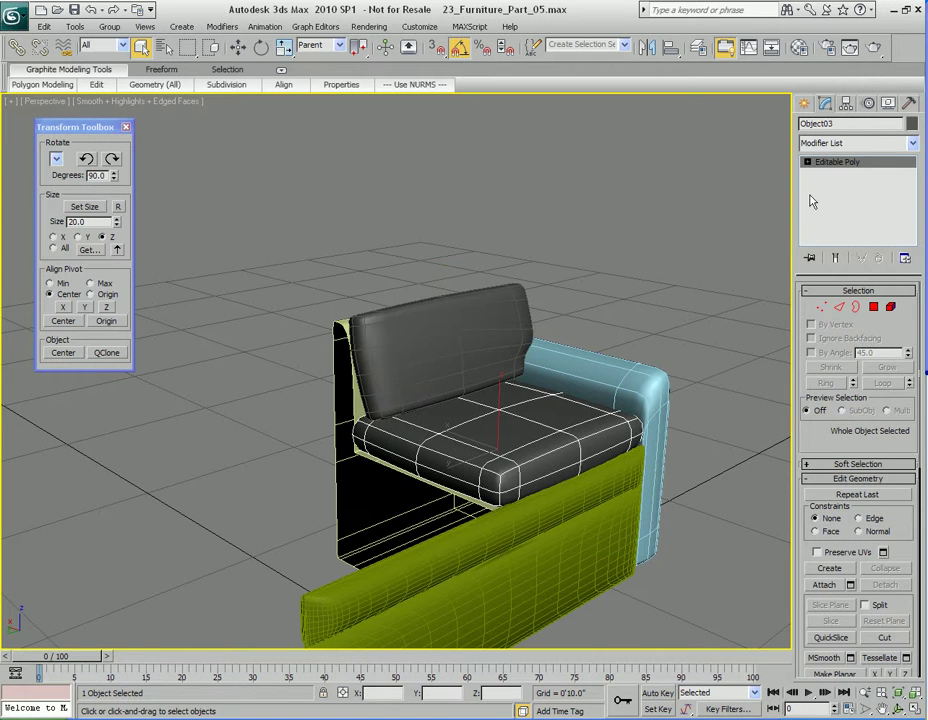
left_click(848, 124)
type("cushion seat")
left_click(637, 418)
double_click(856, 124)
type("al")
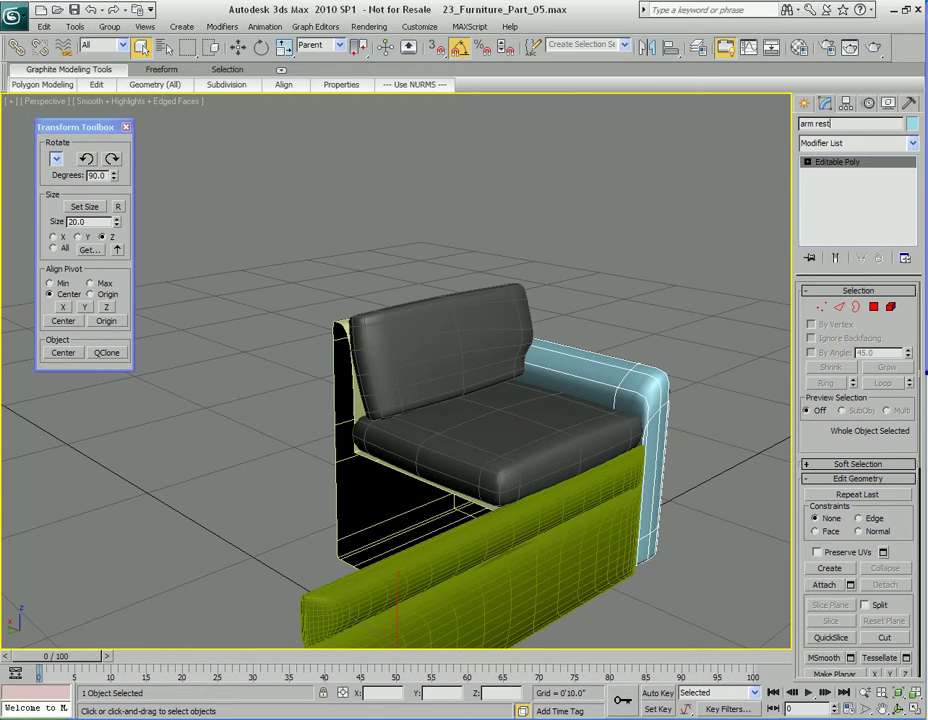
Step: Rename the pale yellow frame as "sofa base" and the green front piece as "sofa front end"
left_click(362, 388)
double_click(862, 124)
type("sof")
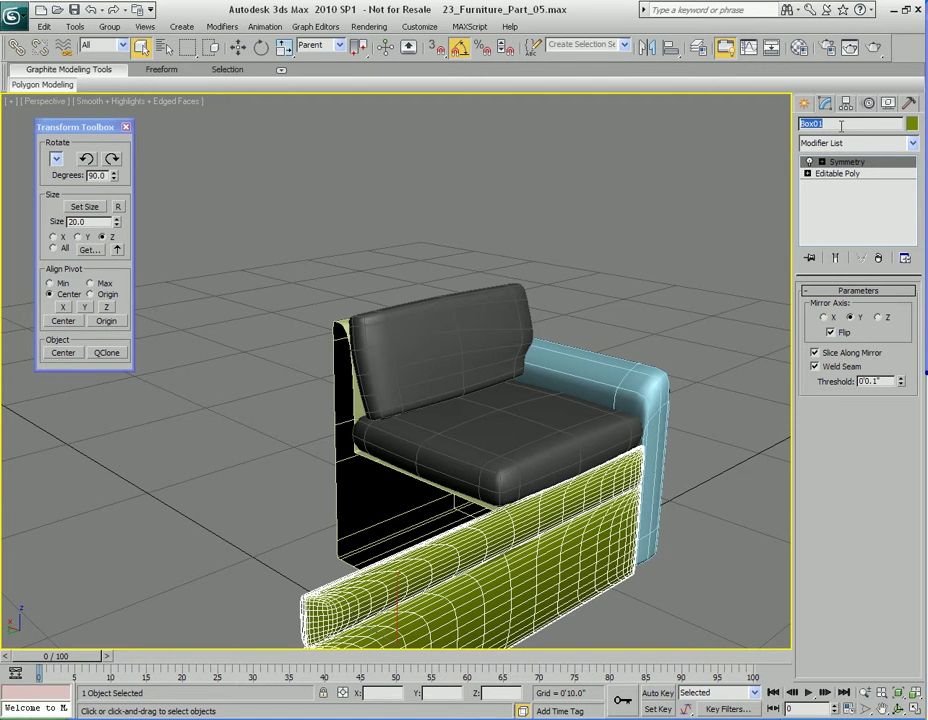
type("sofa front end")
Step: Remove the Symmetry modifier from the sofa front end
middle_click_drag(683, 406, 462, 302, "alt")
middle_click_drag(575, 447, 534, 452, "alt")
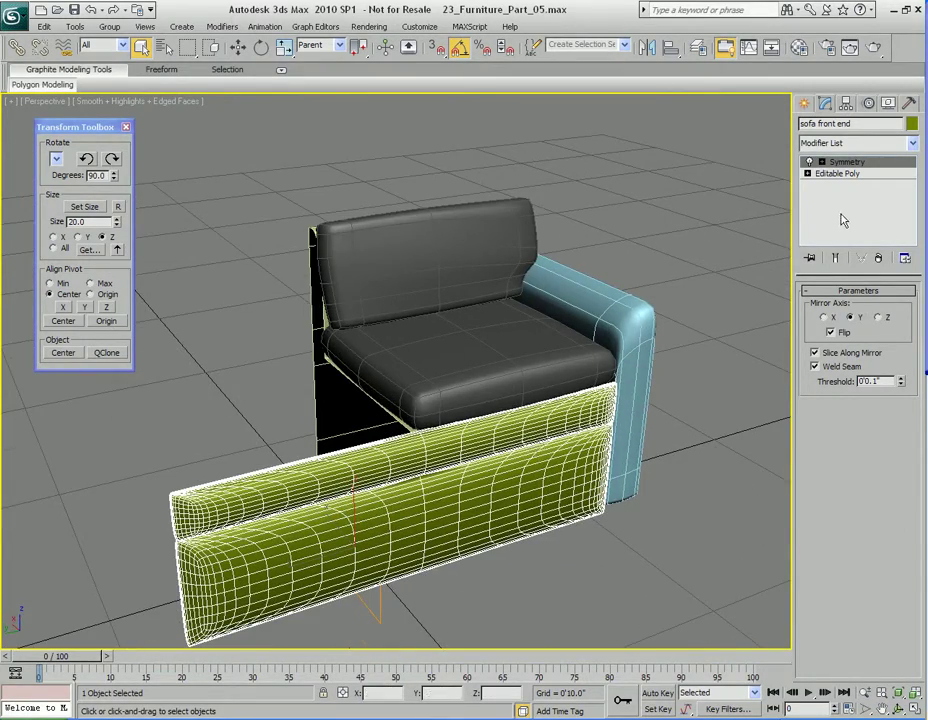
left_click(879, 258)
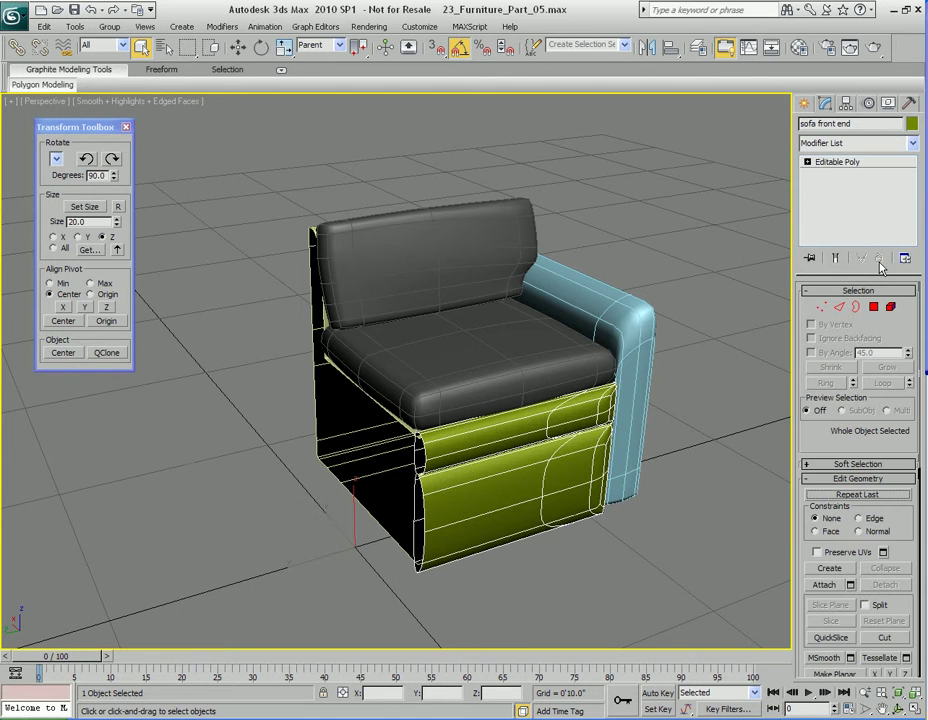
Step: Turn off NURMS smoothing on the arm rest and the sofa base
middle_click_drag(583, 420, 503, 456, "alt")
middle_click_drag(596, 440, 499, 438, "alt")
left_click(599, 413)
middle_click_drag(537, 473, 475, 443)
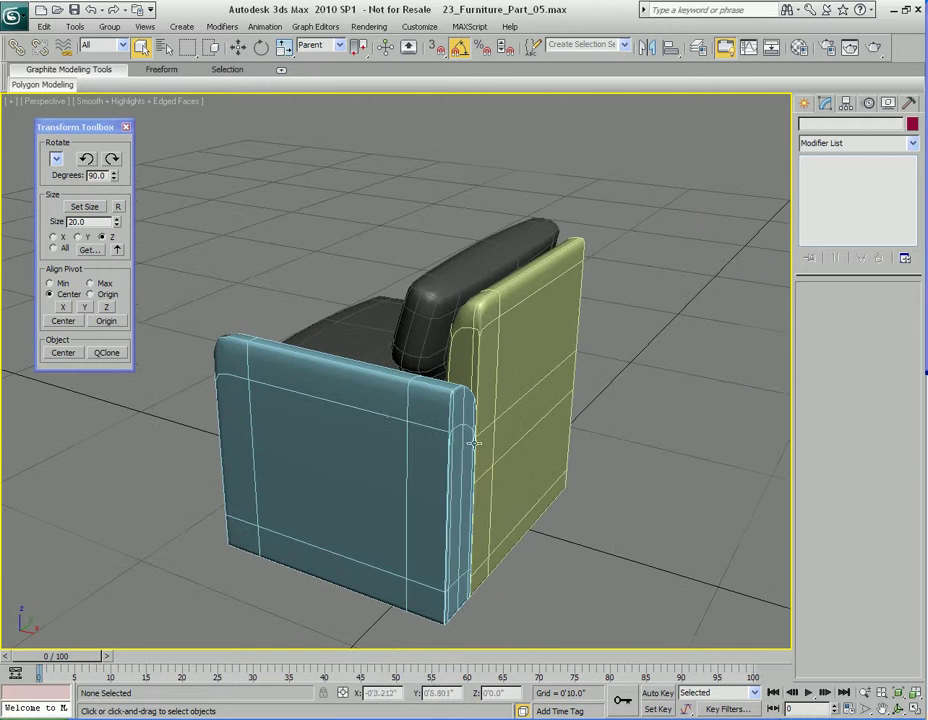
left_click(474, 442)
right_click(487, 431)
left_click(456, 274)
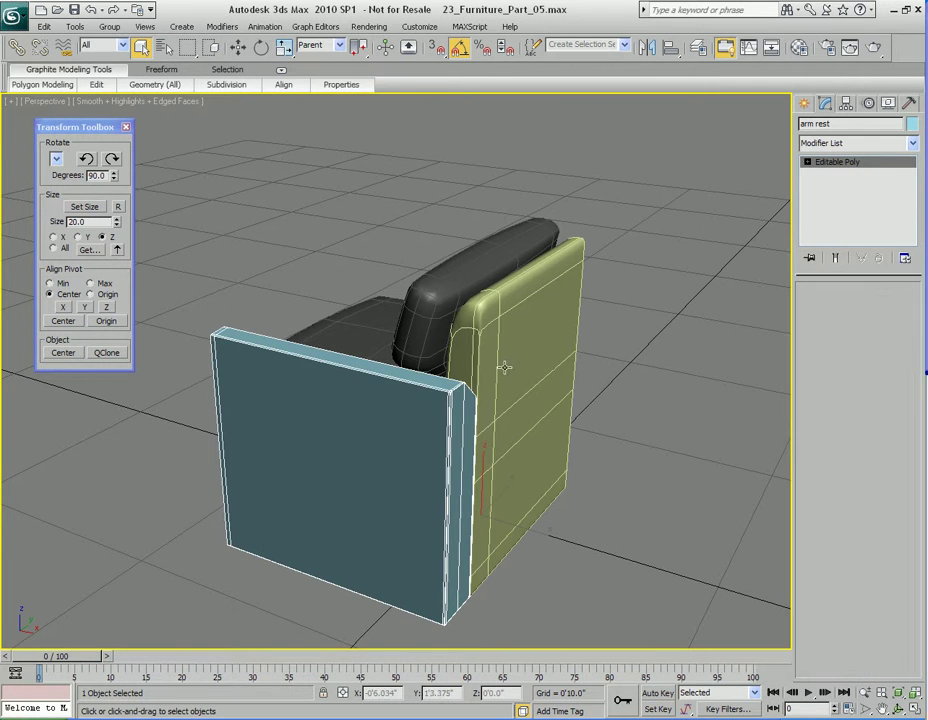
left_click(511, 462)
right_click(511, 462)
left_click(470, 294)
Step: Turn off NURMS smoothing on the back rest cushion and the seat cushion
middle_click_drag(382, 371, 501, 325, "alt")
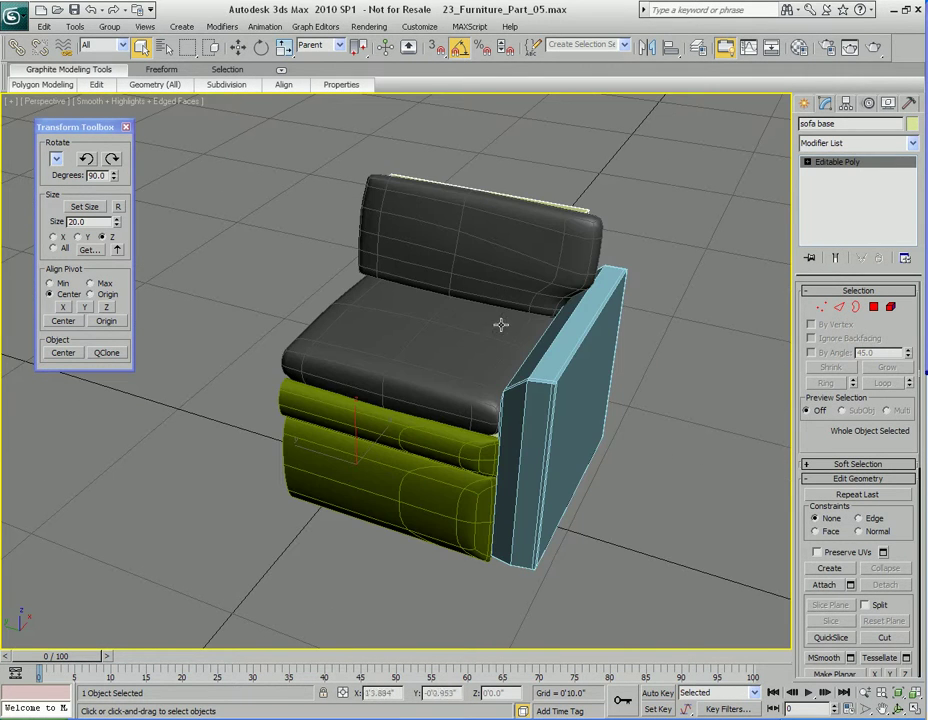
left_click(497, 280)
right_click(452, 404)
left_click(432, 243)
left_click(432, 355)
right_click(420, 407)
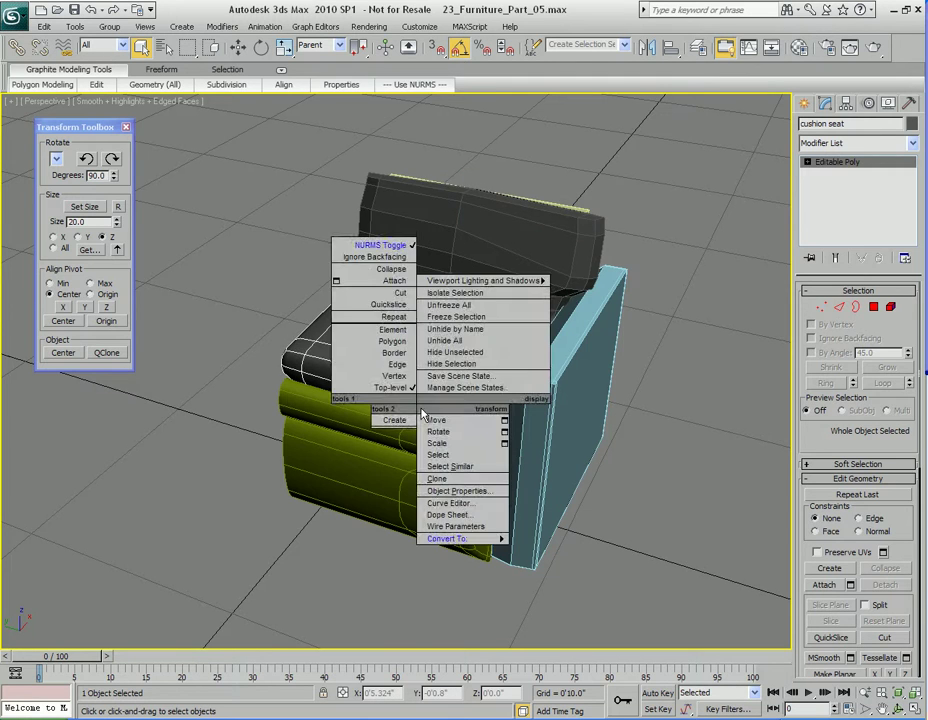
left_click(383, 248)
Step: Turn off NURMS smoothing on the sofa front end
middle_click_drag(328, 385, 484, 421, "alt")
left_click(484, 421)
left_click(484, 421)
right_click(460, 454)
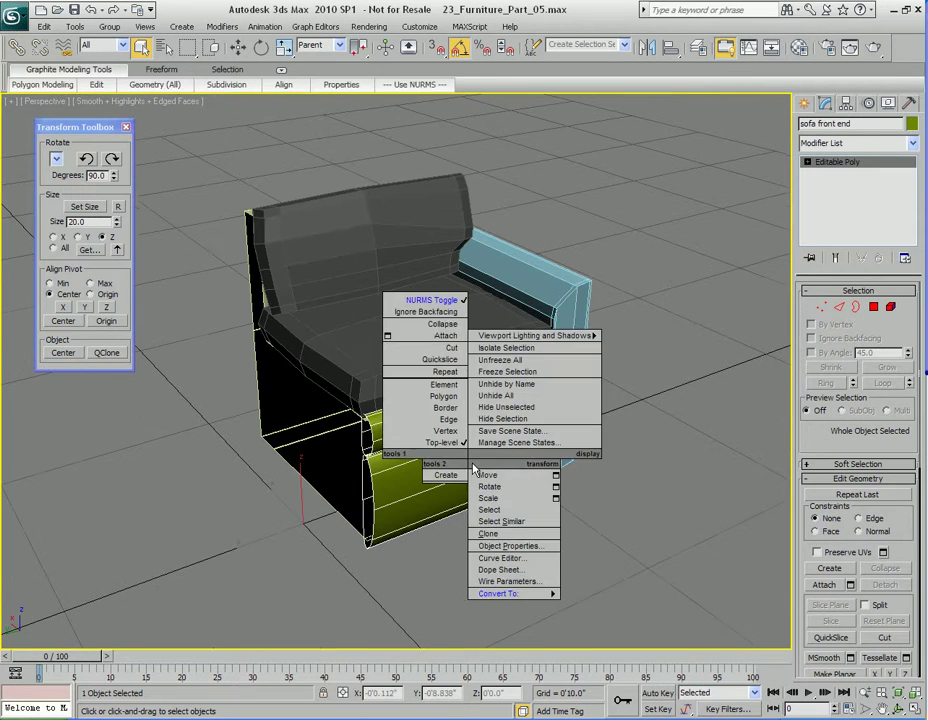
left_click(418, 315)
middle_click_drag(418, 315, 573, 404, "alt")
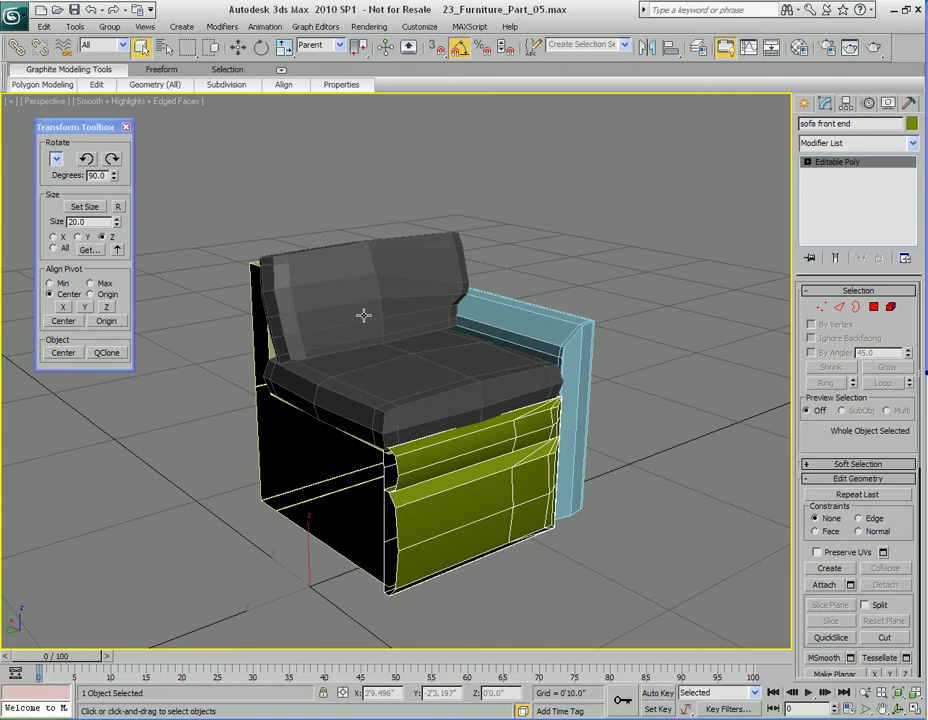
Step: Apply one shared TurboSmooth modifier to all five sofa parts
left_click_drag(215, 203, 735, 630)
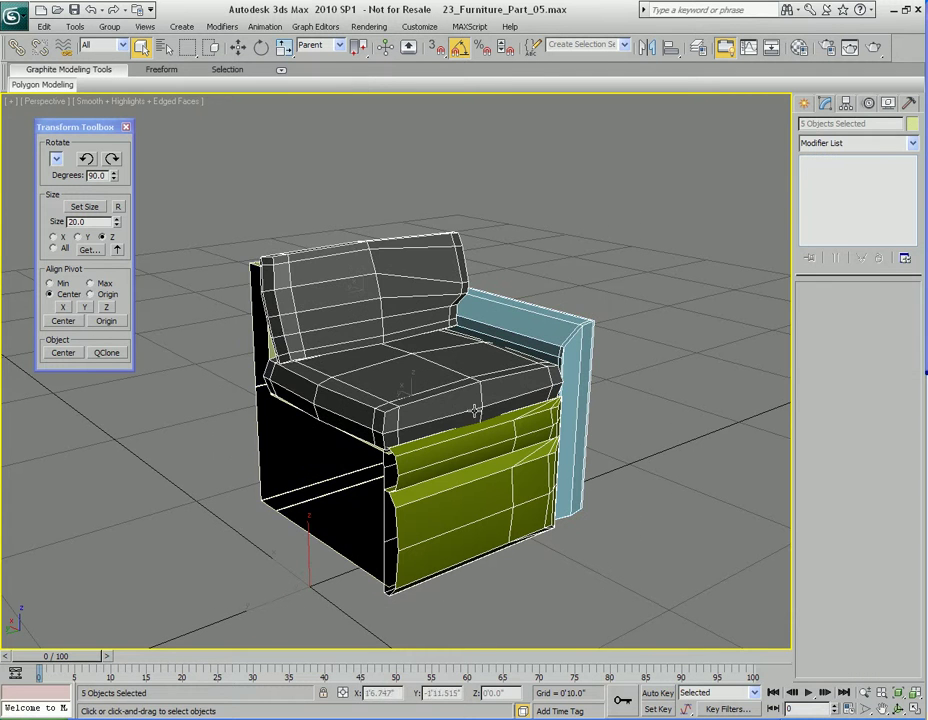
left_click(221, 27)
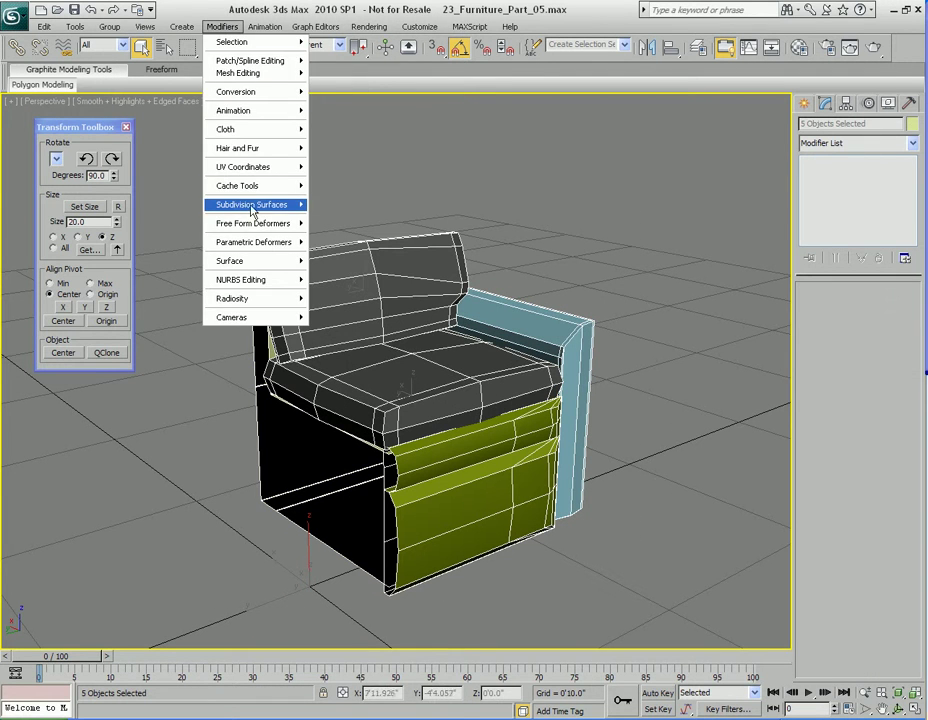
mouse_move(312, 206)
left_click(342, 229)
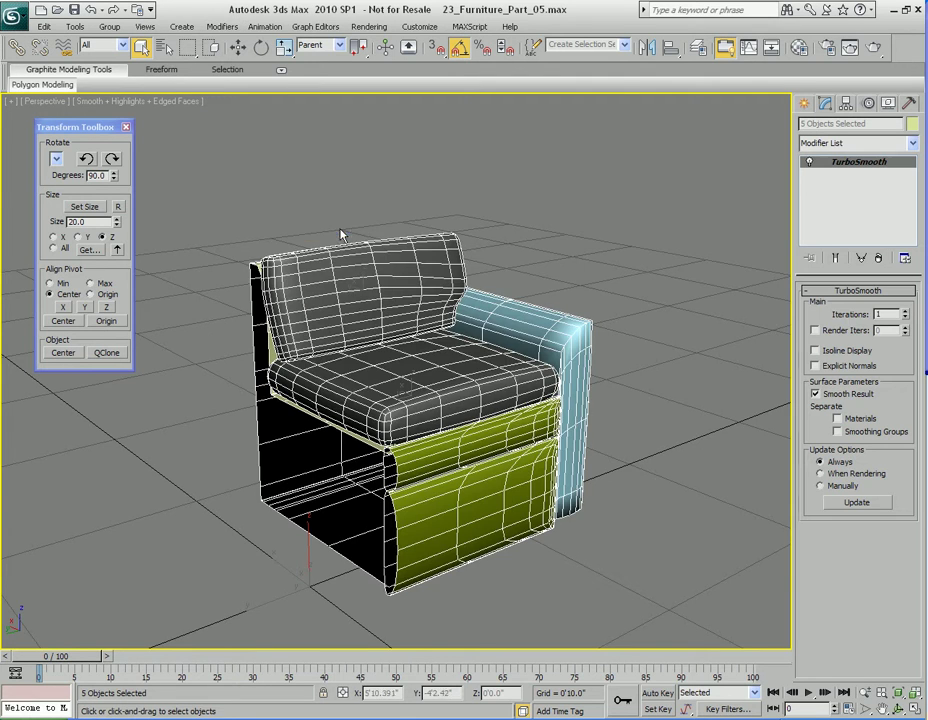
Step: Examine the modifier stack of each sofa part for the instanced TurboSmooth modifier
middle_click_drag(607, 290, 510, 301, "alt")
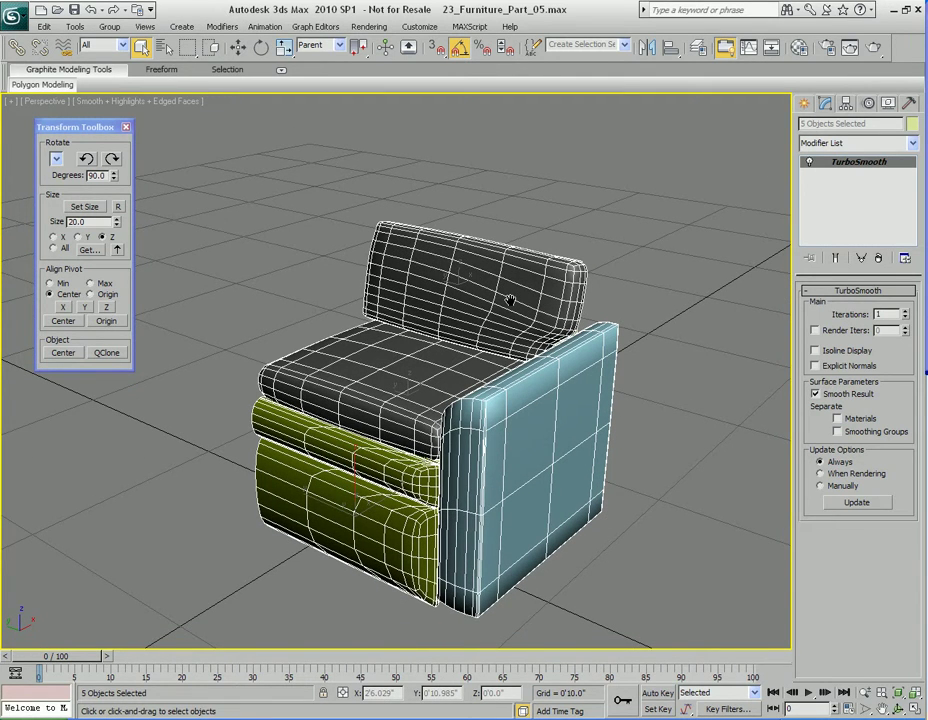
left_click(489, 296)
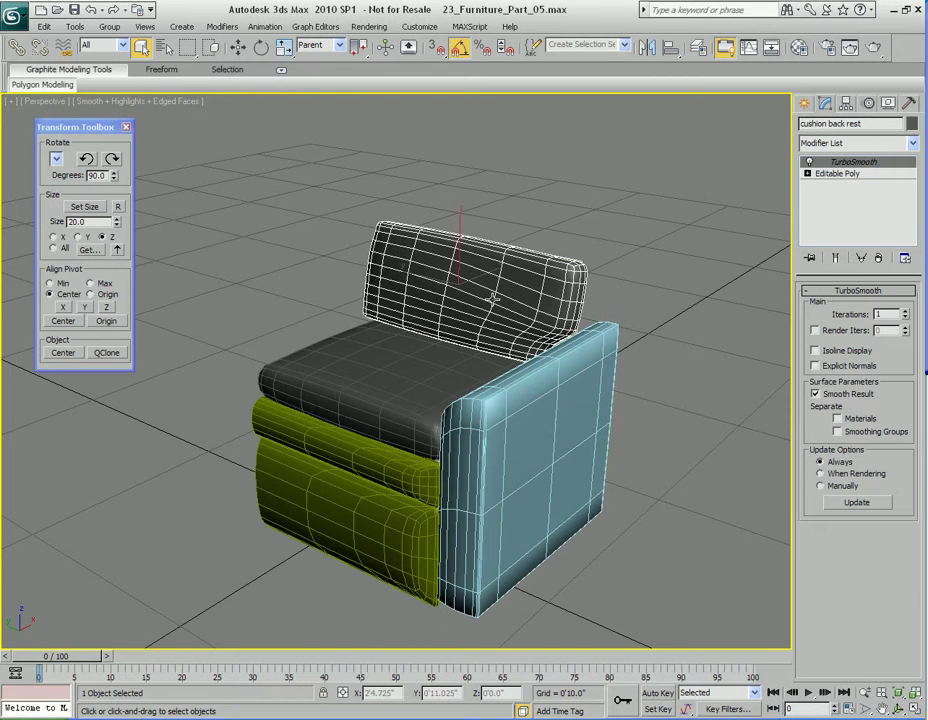
left_click(451, 362)
left_click(397, 458)
left_click(524, 426)
left_click(441, 368)
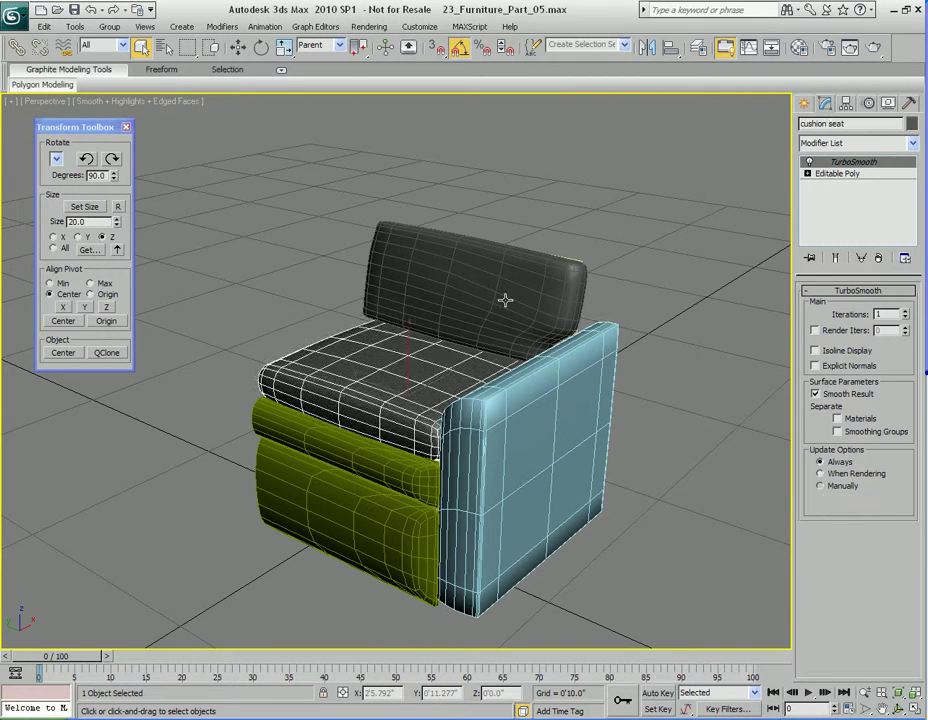
left_click(505, 300)
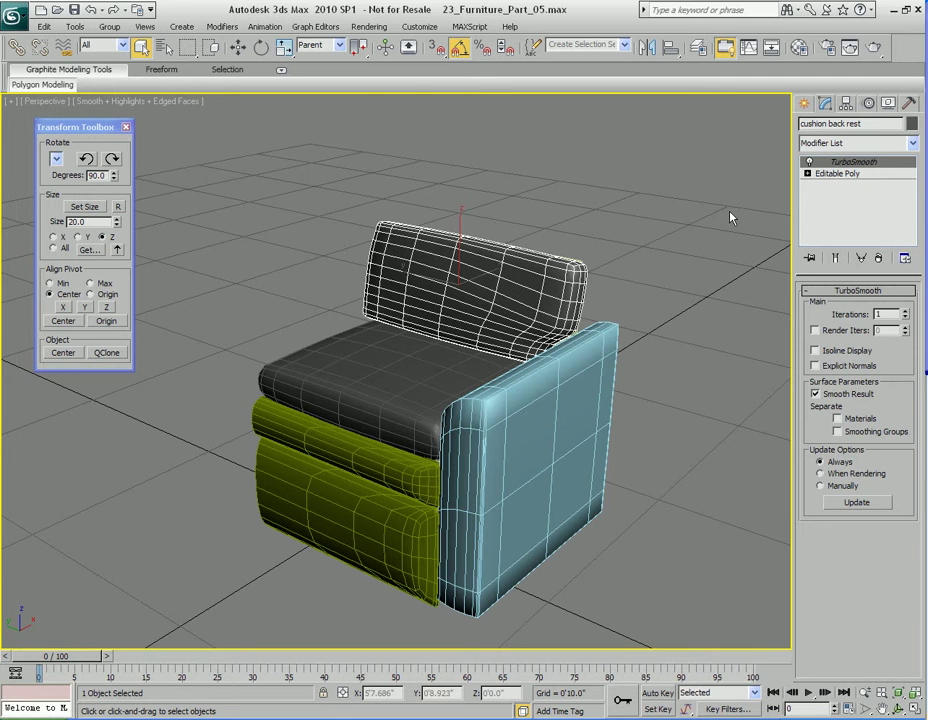
middle_click_drag(652, 327, 648, 319)
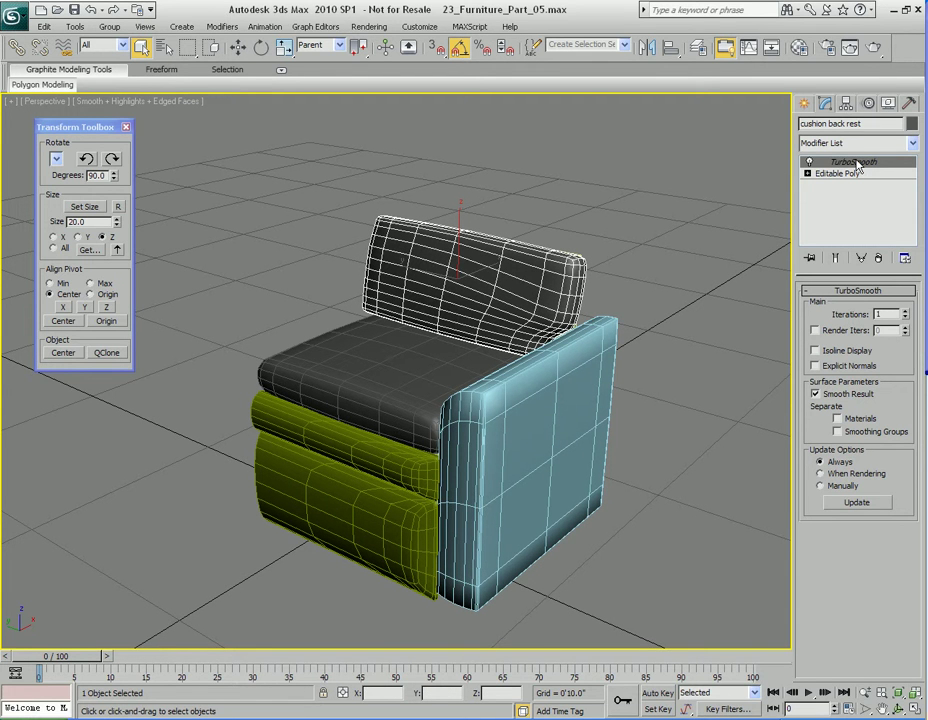
mouse_move(625, 309)
middle_mouse_down()
mouse_move(615, 316)
mouse_move(628, 305)
middle_mouse_up()
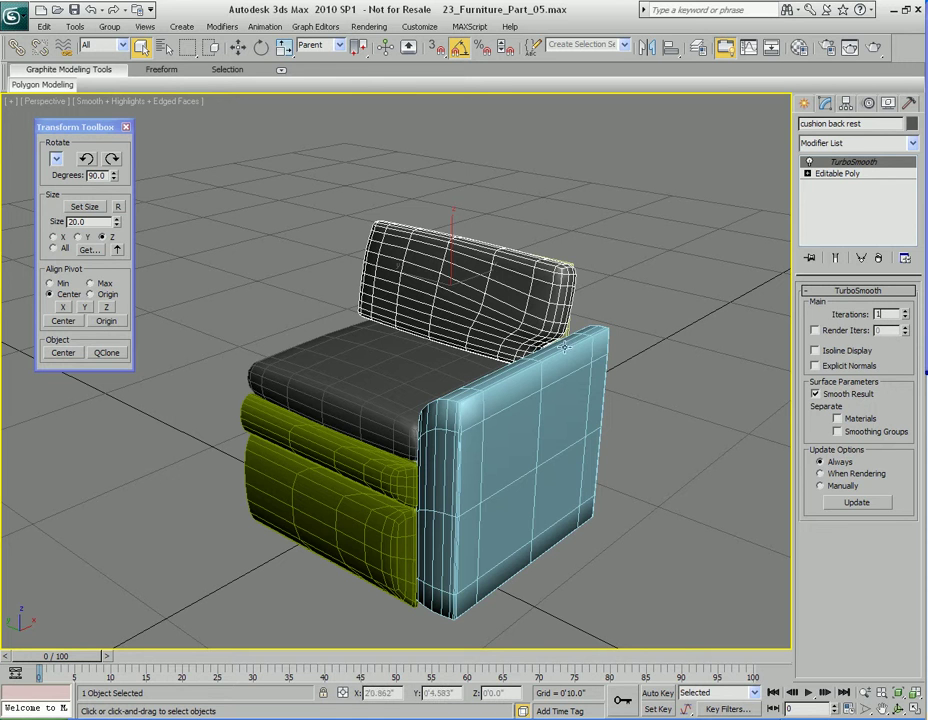
Step: Try the instanced TurboSmooth at 2 iterations on all parts and return it to 1
left_click(905, 312)
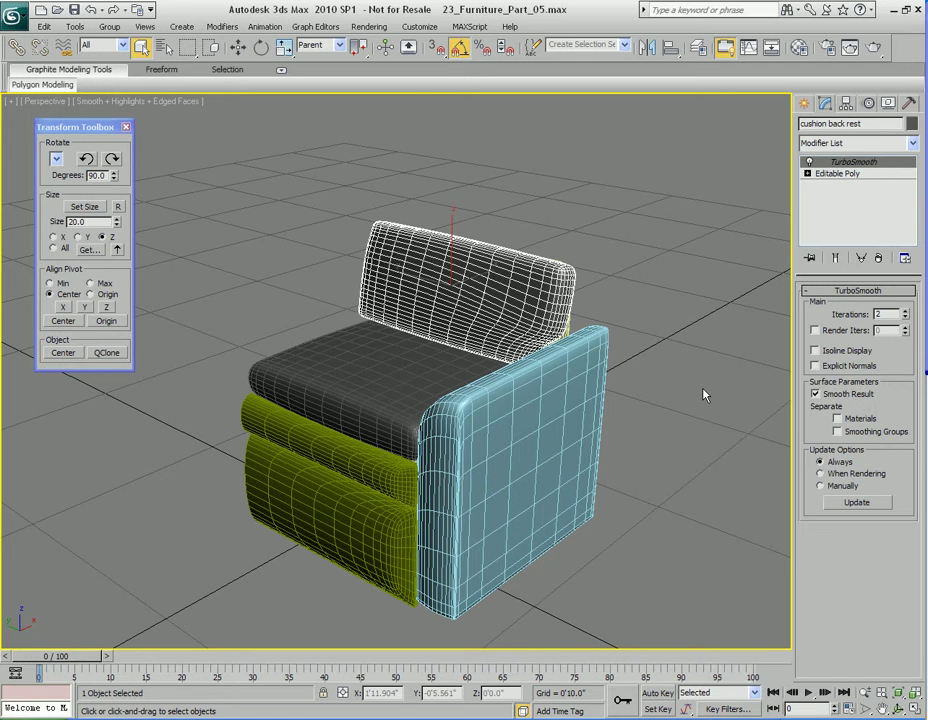
left_click(906, 319)
left_click(906, 319)
left_click(906, 319)
left_click(906, 311)
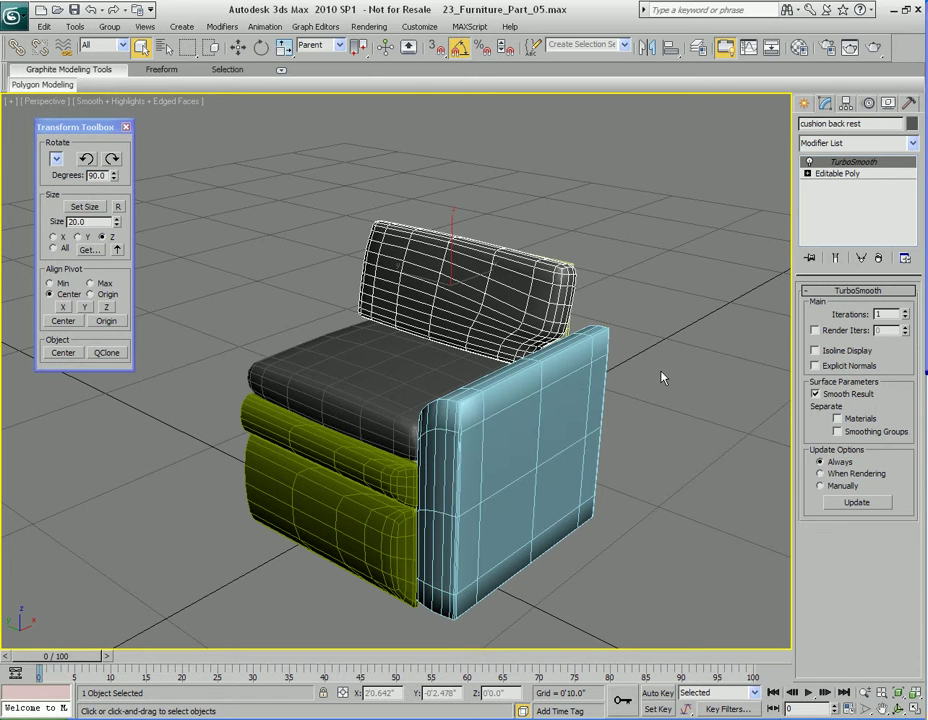
Step: Make the TurboSmooth modifier on the back rest cushion unique
left_click(428, 367)
left_click(477, 292)
right_click(805, 163)
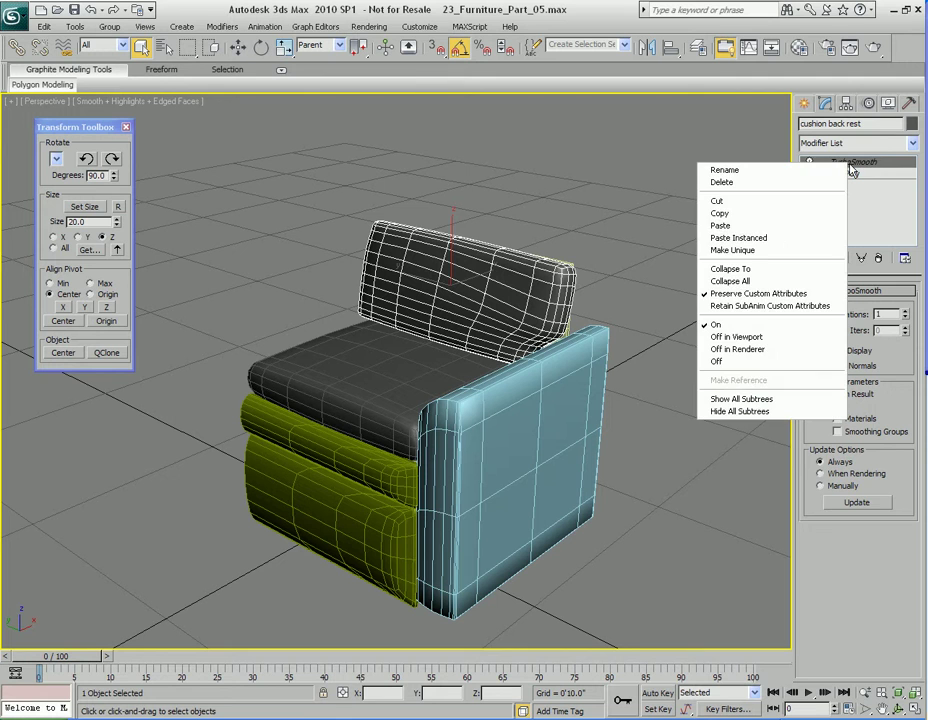
left_click(716, 253)
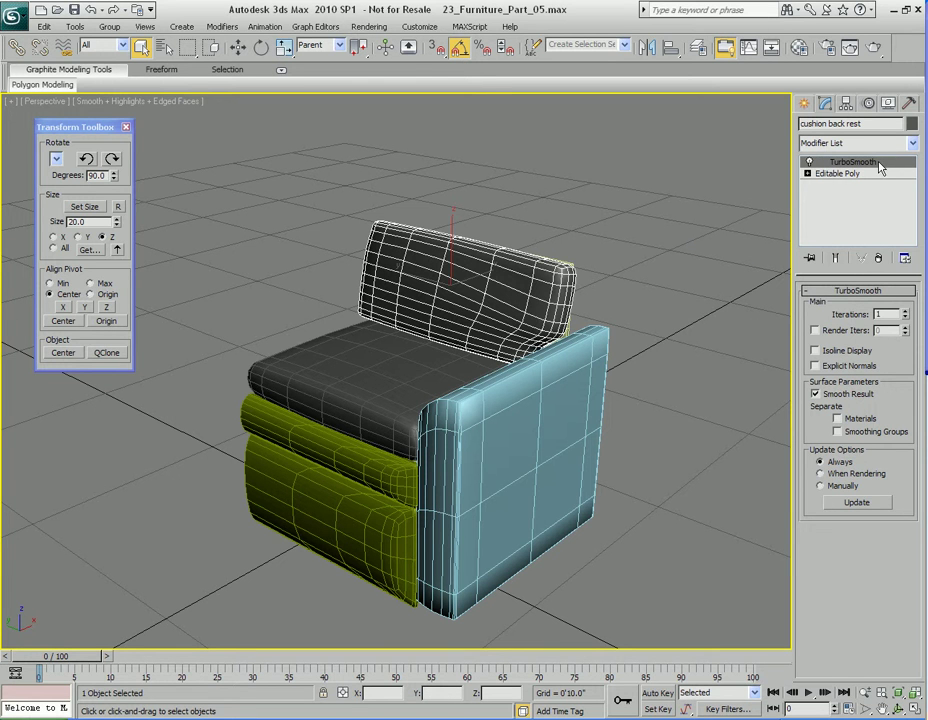
Step: Test higher TurboSmooth iterations on the back rest cushion alone and return the value to 1
left_click(905, 311)
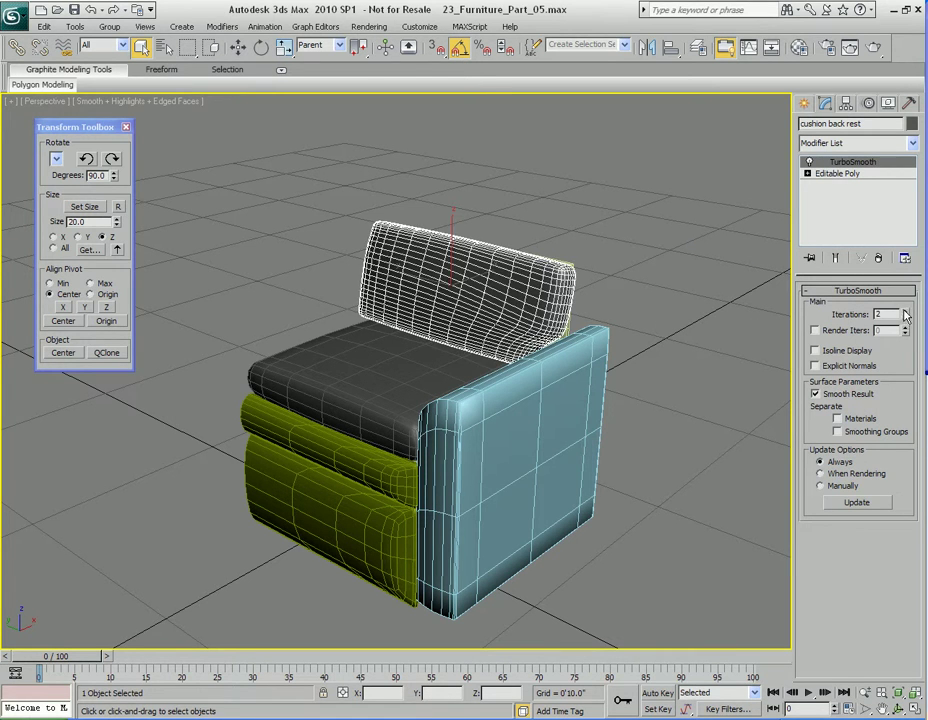
left_click(905, 311)
left_click(905, 318)
left_click(905, 318)
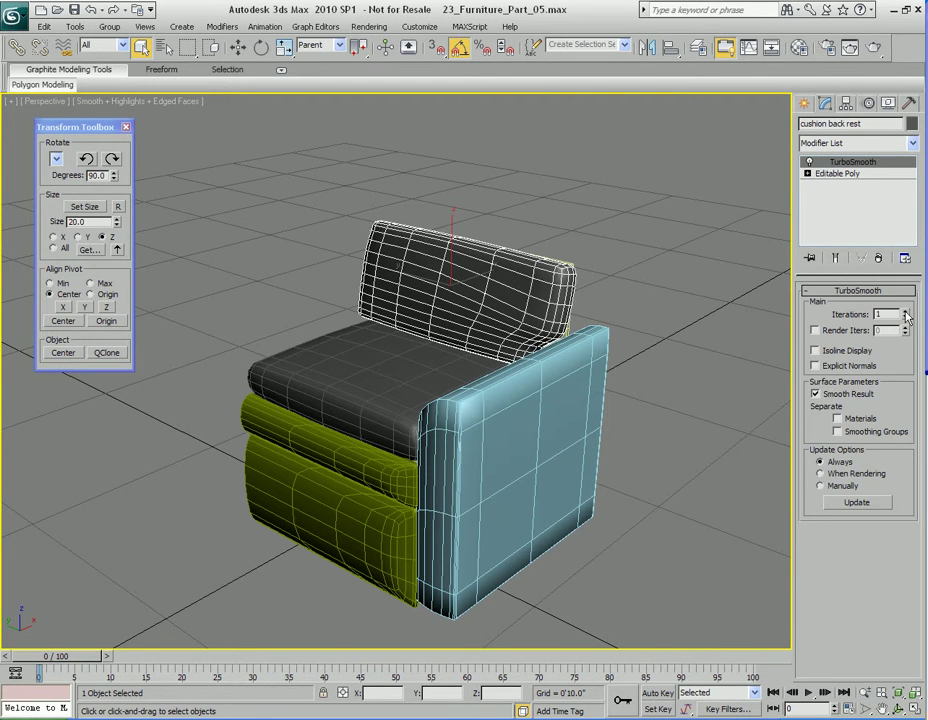
key("shift+z")
key("shift+z")
key("shift+z")
Step: Make the TurboSmooth modifier on the sofa base unique
middle_click_drag(518, 441, 414, 441, "alt")
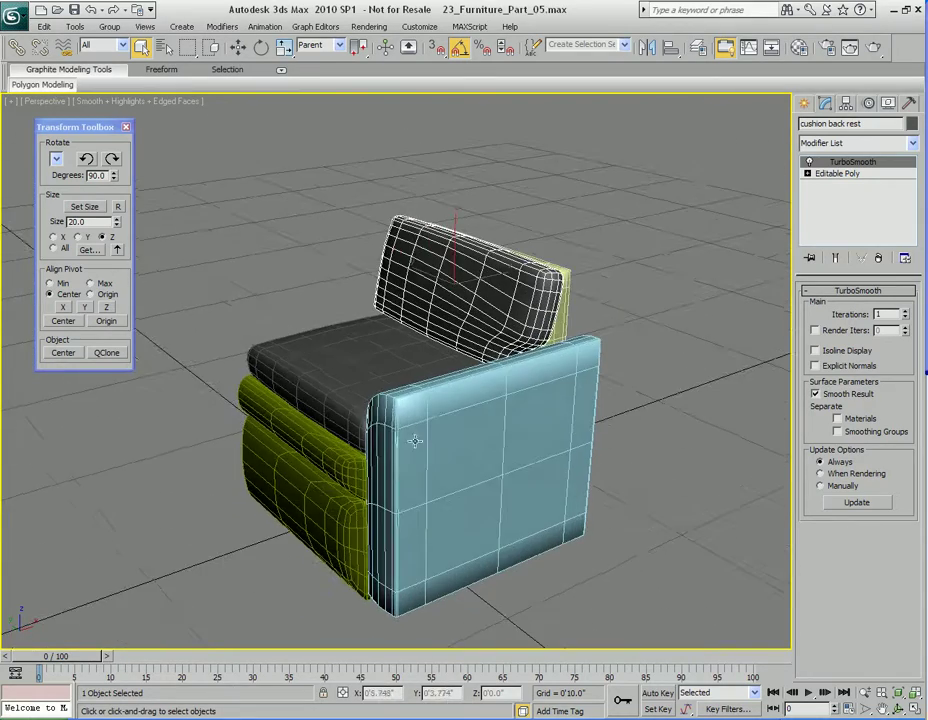
middle_click_drag(586, 424, 493, 431, "alt")
left_click(534, 342)
middle_click_drag(534, 342, 565, 317, "alt")
scroll(486, 418, "up", 5)
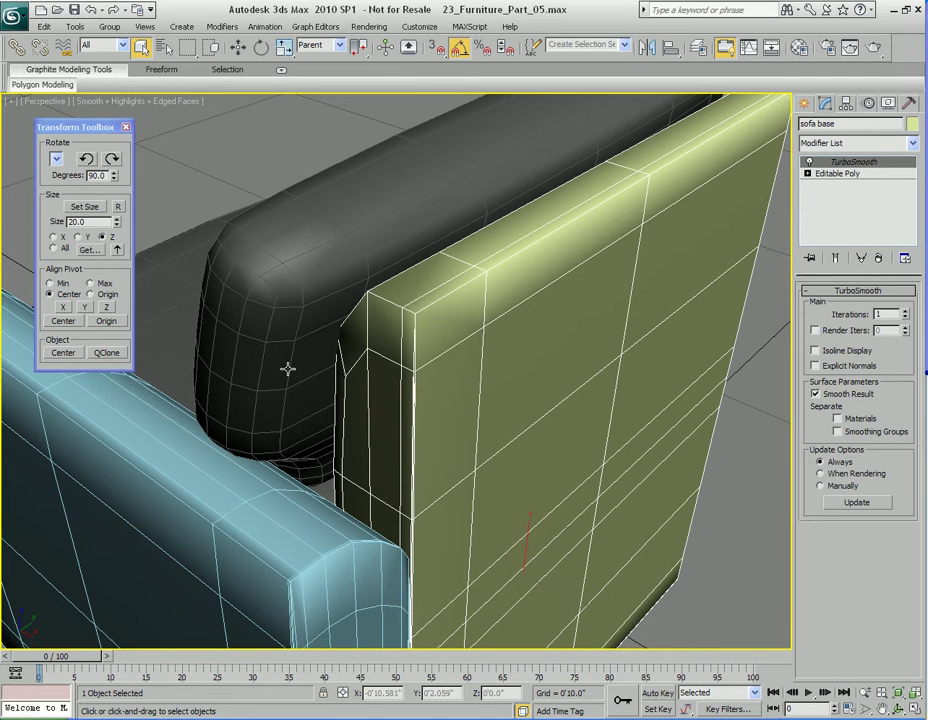
right_click(830, 161)
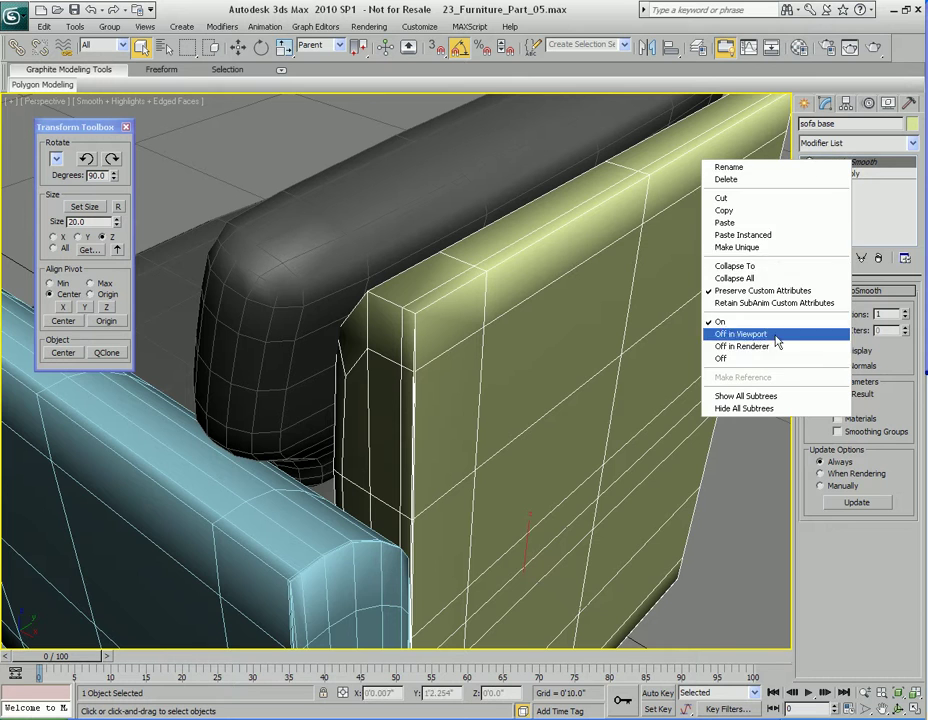
left_click(785, 247)
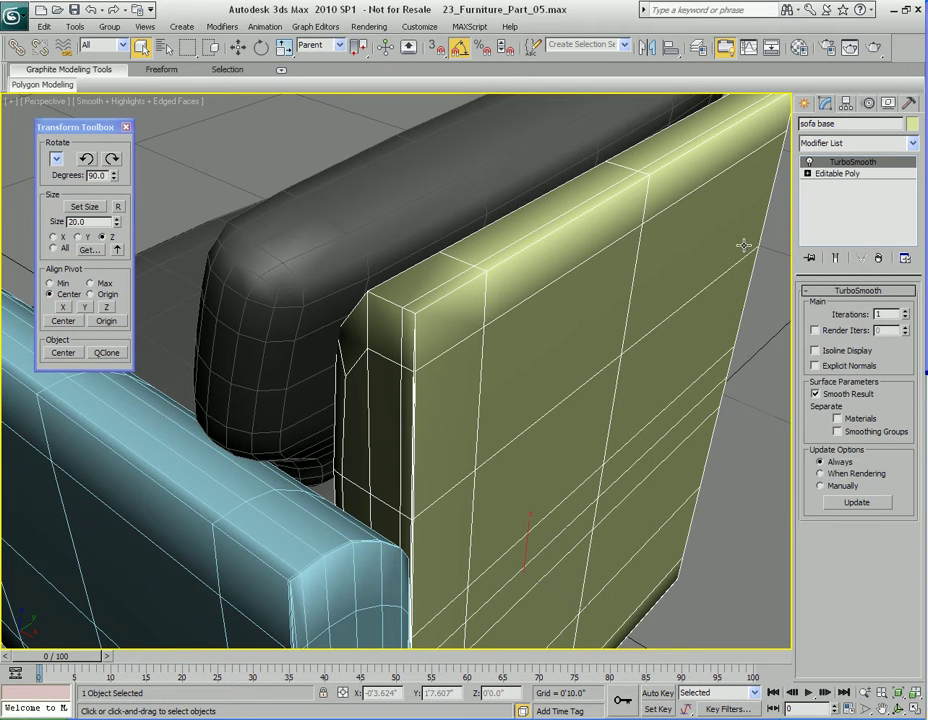
Step: Set the sofa base's TurboSmooth iterations to 2 after comparing the corner smoothing at other iteration values
left_click(905, 312)
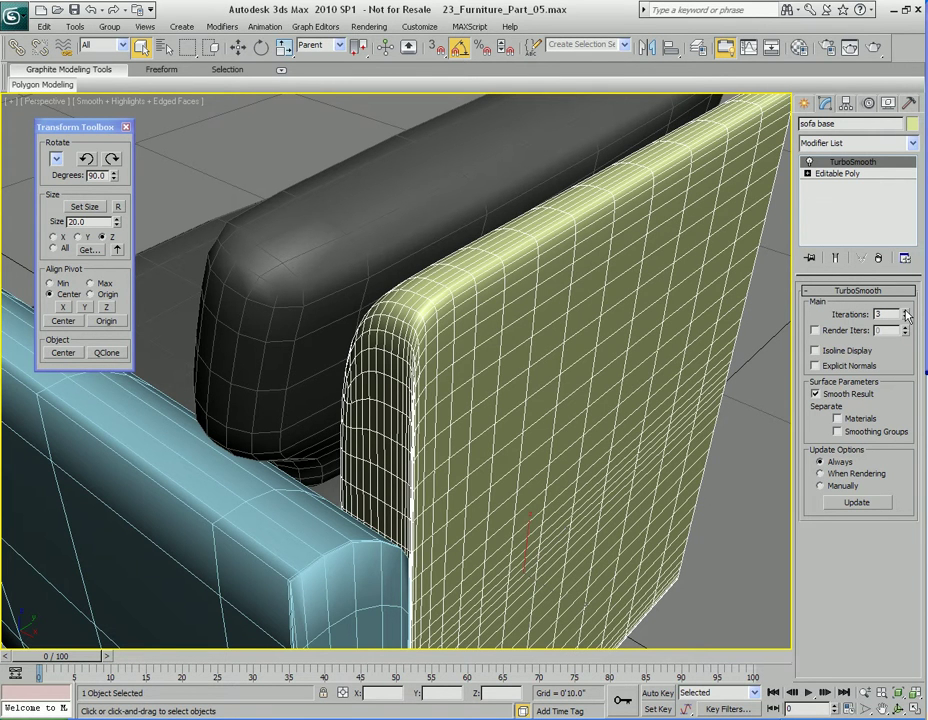
left_click(906, 318)
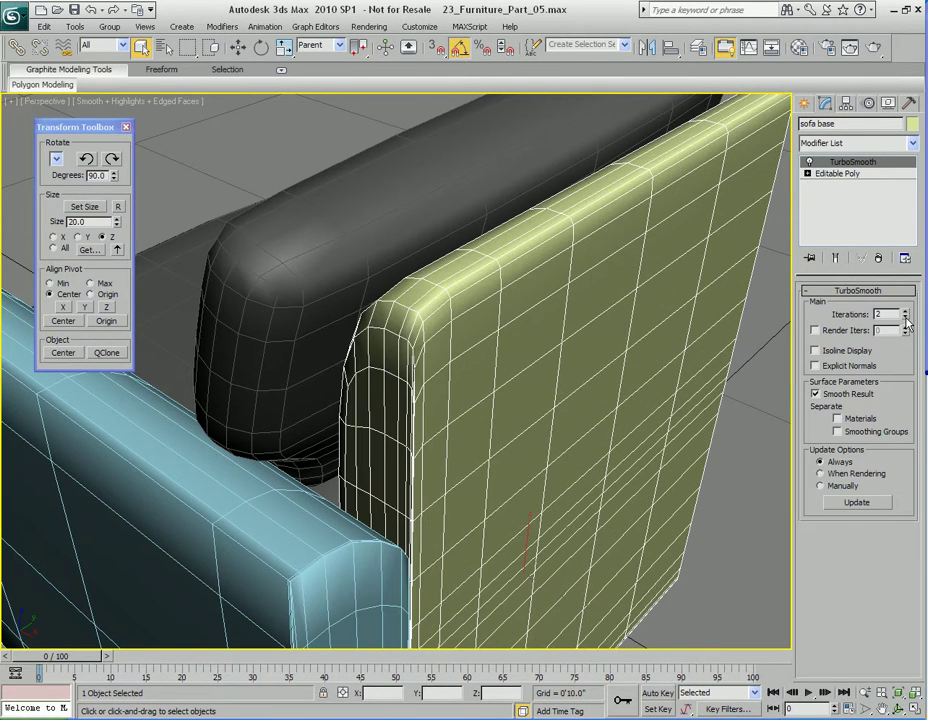
middle_click_drag(517, 323, 557, 379)
scroll(557, 379, "up", 5)
middle_click_drag(621, 390, 572, 373)
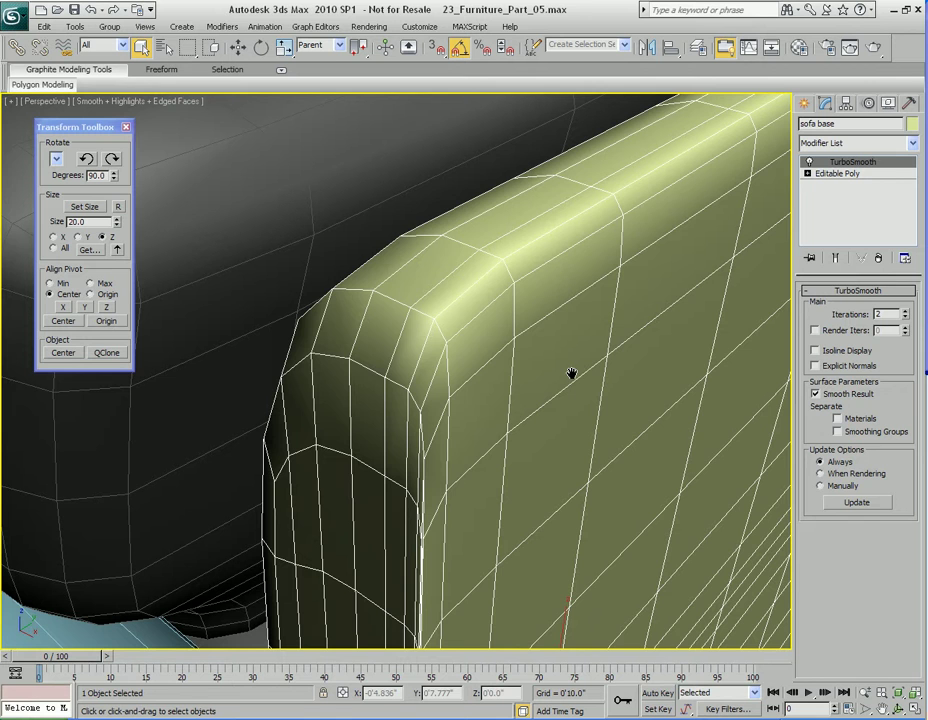
left_click(905, 318)
left_click(905, 311)
Step: Collapse the sofa base's entire modifier stack and convert the resulting mesh to an Editable Poly
right_click(845, 193)
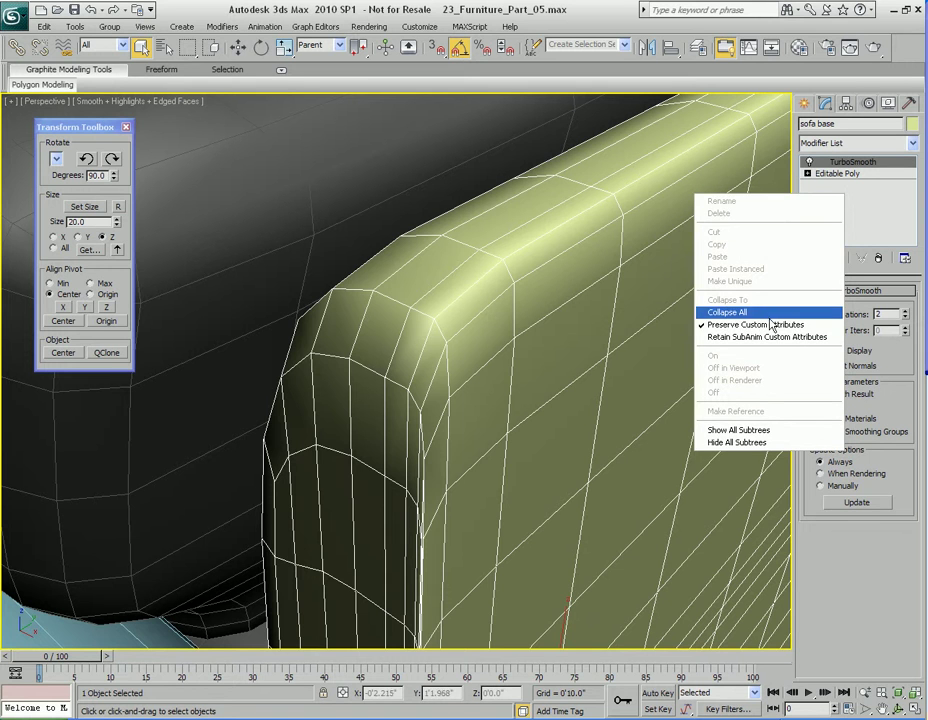
left_click(769, 312)
right_click(848, 203)
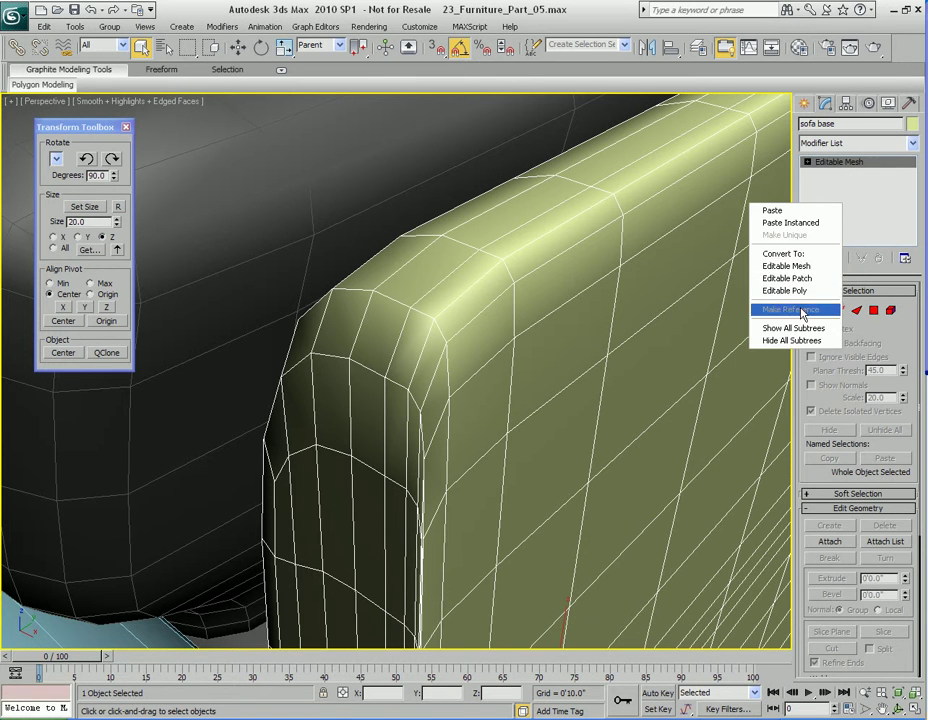
left_click(797, 292)
Step: Select the full edge loop running around the outline of the sofa arm's outer side, just behind its front face
middle_click_drag(510, 389, 512, 381)
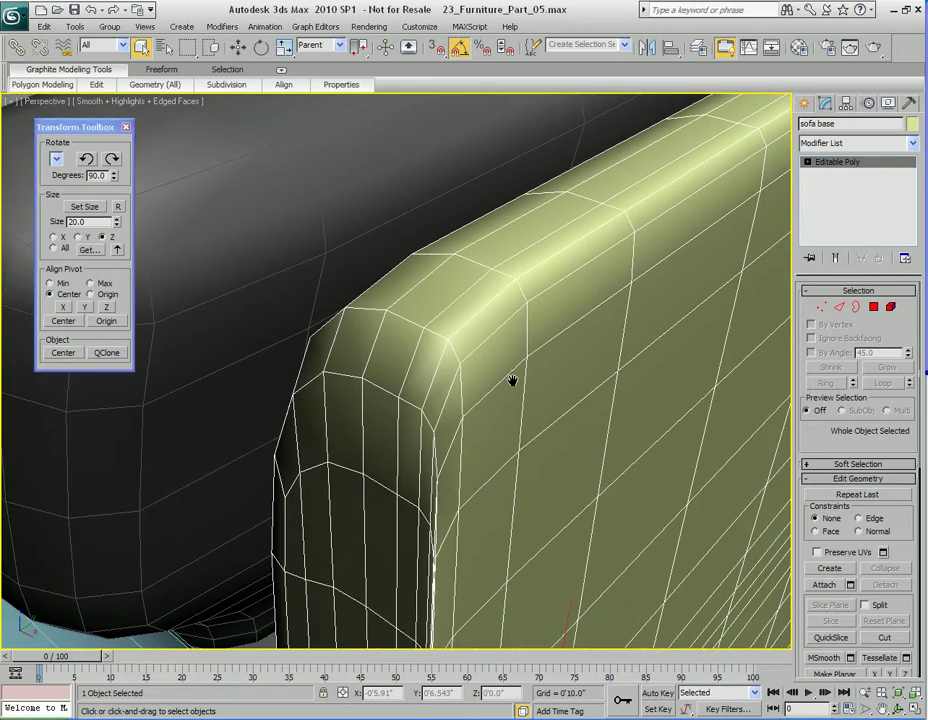
scroll(550, 410, "down", 5)
scroll(548, 417, "up", 5)
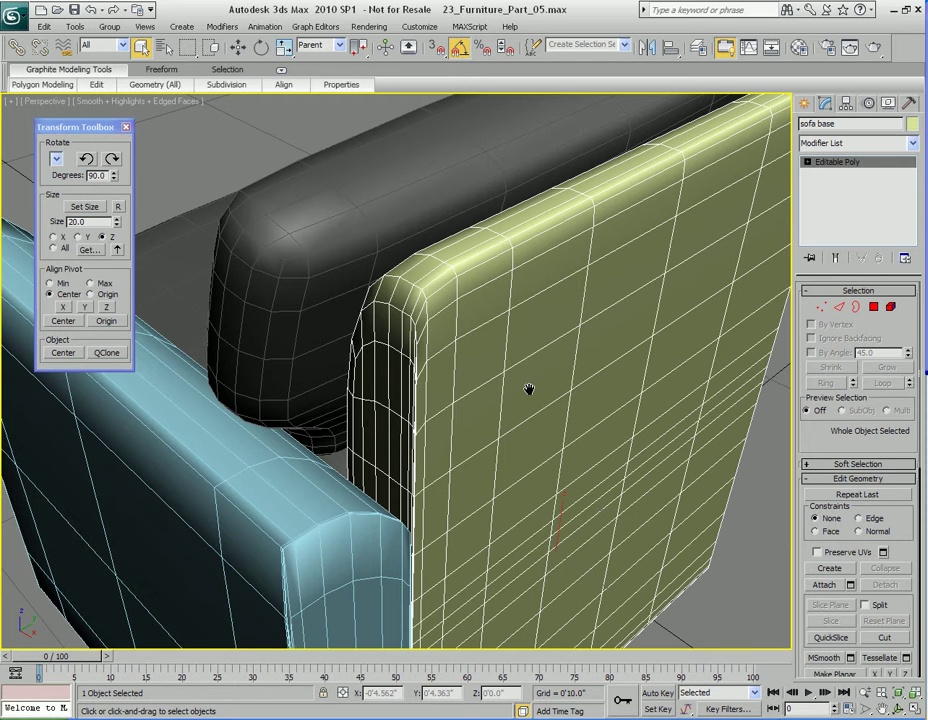
key("2")
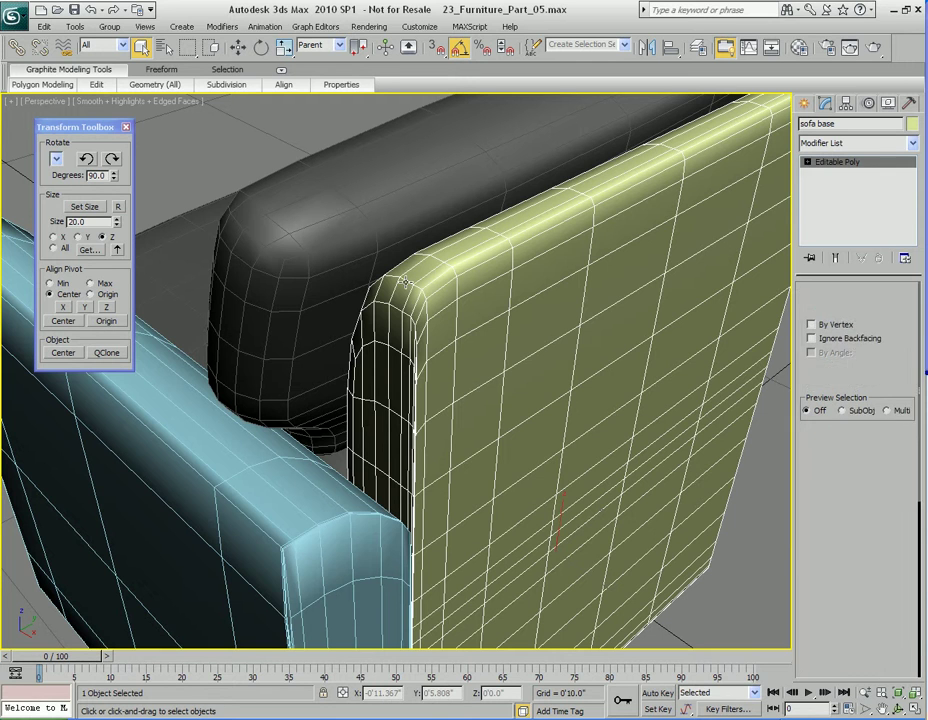
left_click(405, 285)
left_click(883, 383)
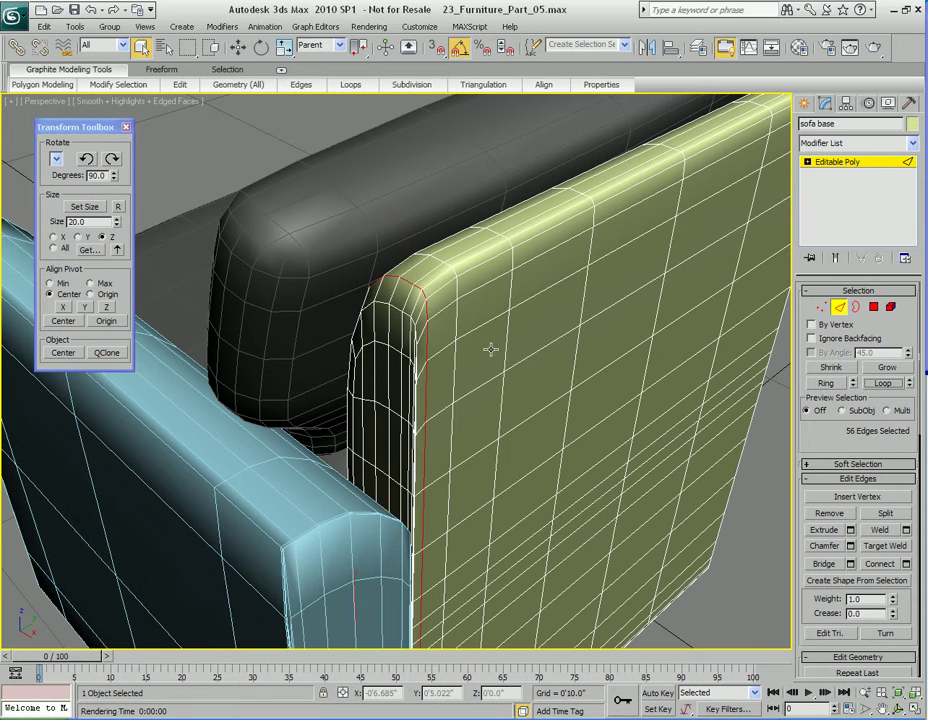
left_click(448, 272)
left_click(888, 384)
scroll(548, 365, "up", 5)
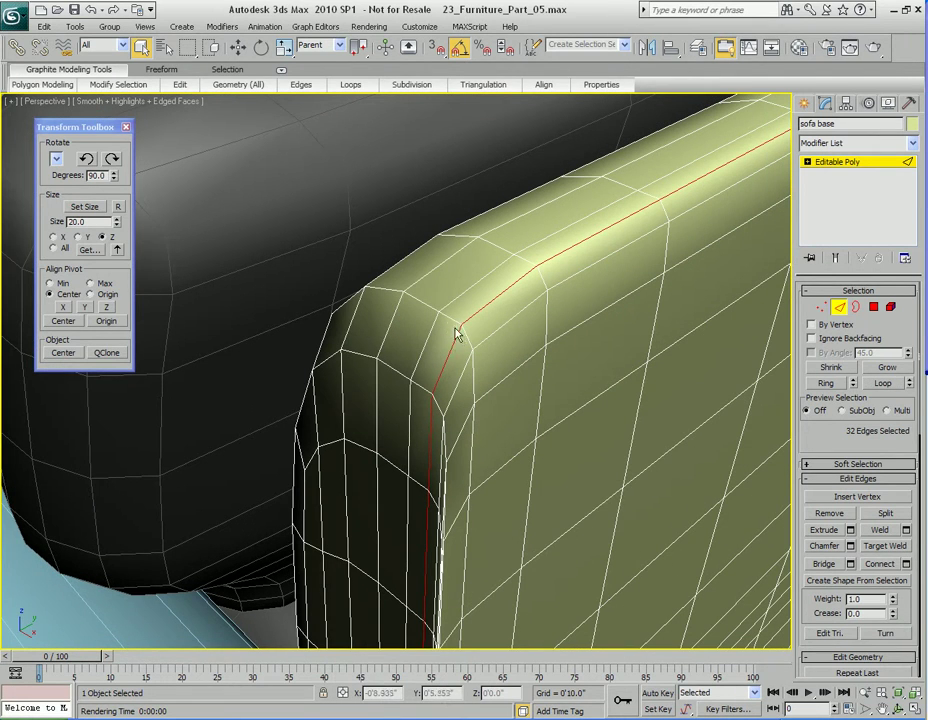
left_click(447, 322)
left_click(883, 383)
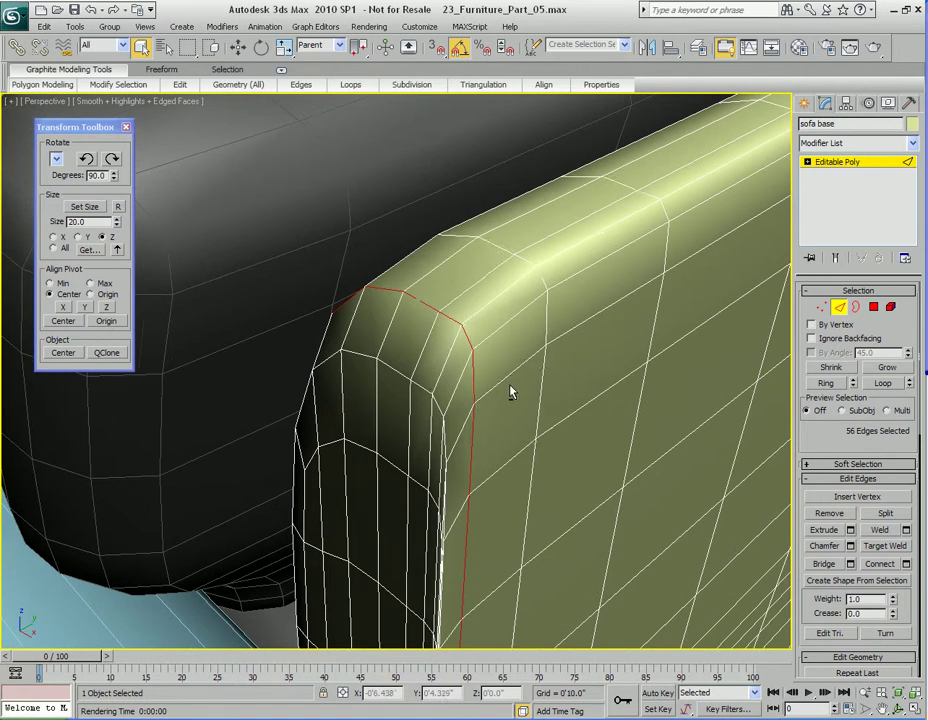
Step: Begin chamfering the selected edge loop with an amount of 0'0.04" and turn on NURMS smoothing to preview it
right_click(424, 300)
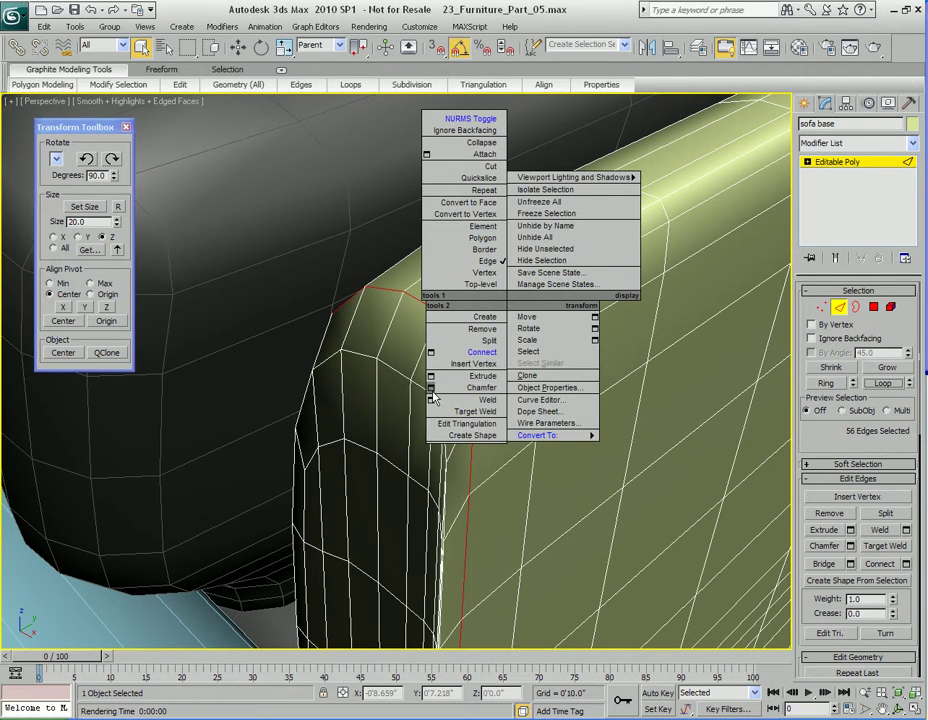
left_click(431, 389)
left_click_drag(483, 331, 717, 291)
left_click_drag(667, 331, 668, 329)
right_click(530, 370)
left_click(492, 190)
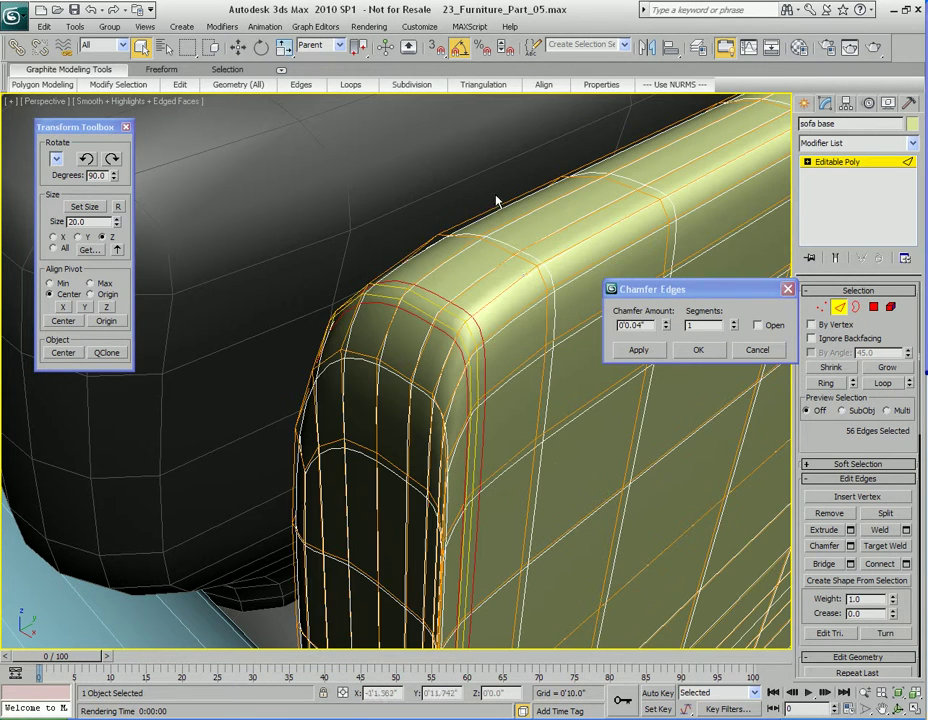
middle_click_drag(512, 360, 555, 360, "alt")
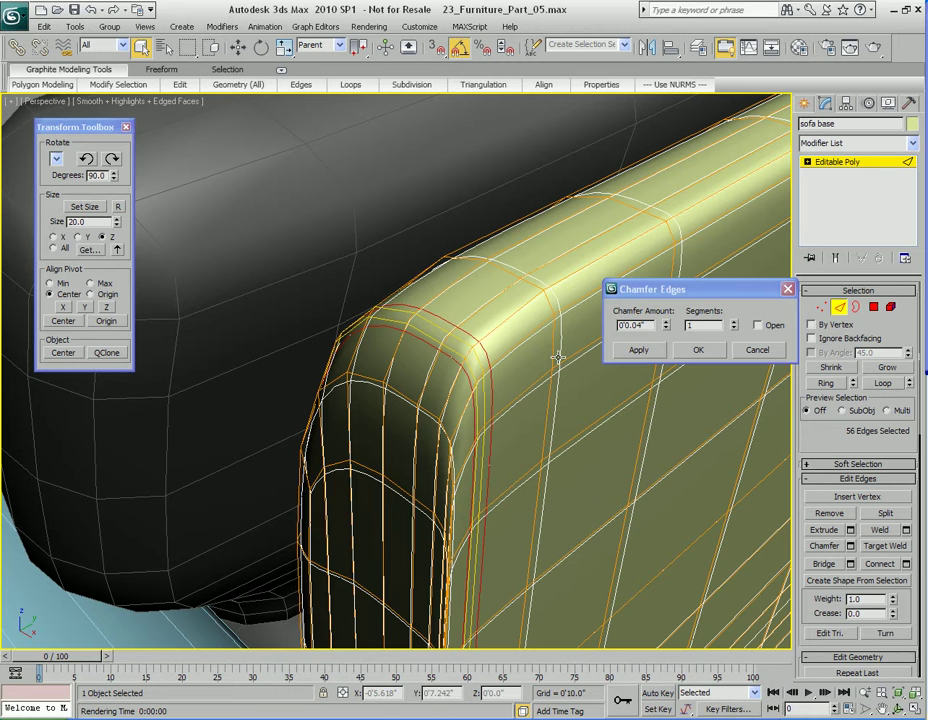
Step: Reduce the chamfer amount to 0'0.02" and inspect the smoothed arm corner up close
left_click(665, 328)
left_click(666, 329)
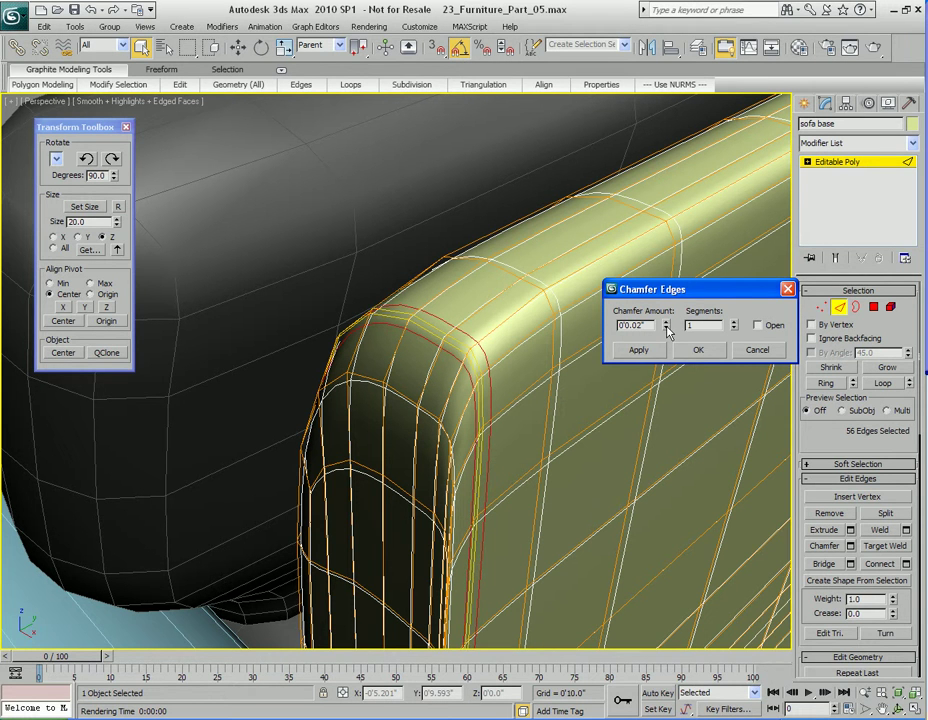
scroll(535, 357, "up", 10)
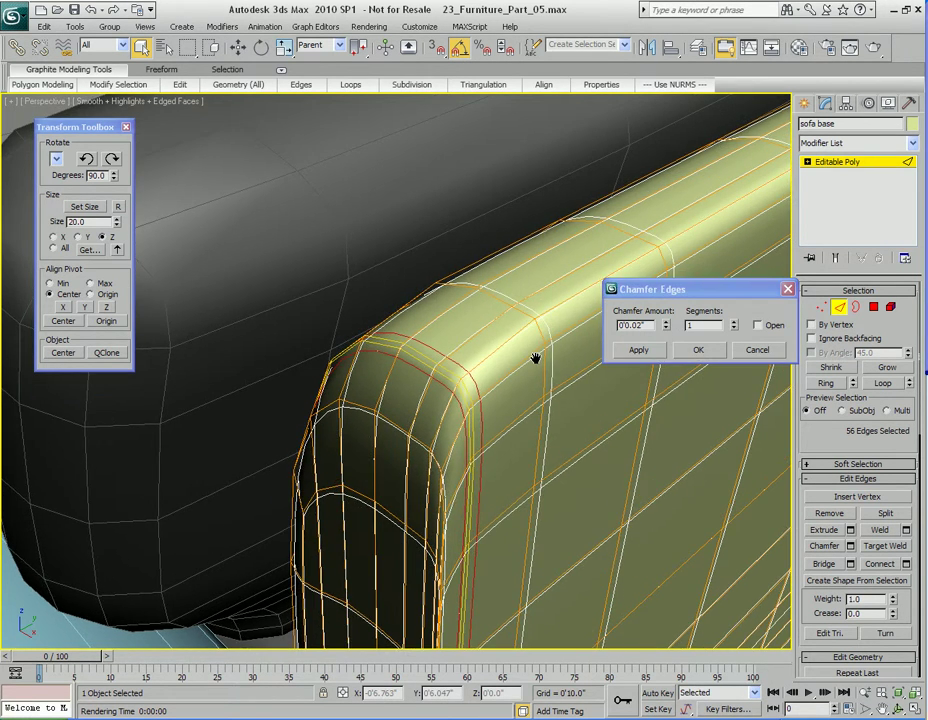
scroll(539, 358, "down", 3)
middle_click_drag(540, 359, 517, 359)
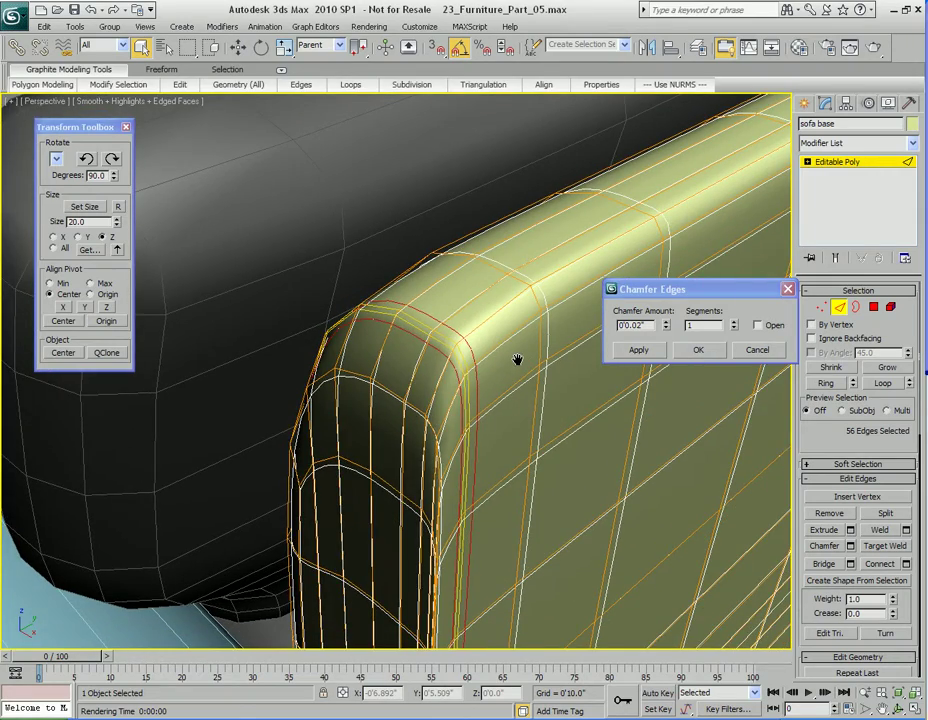
scroll(517, 360, "up", 5)
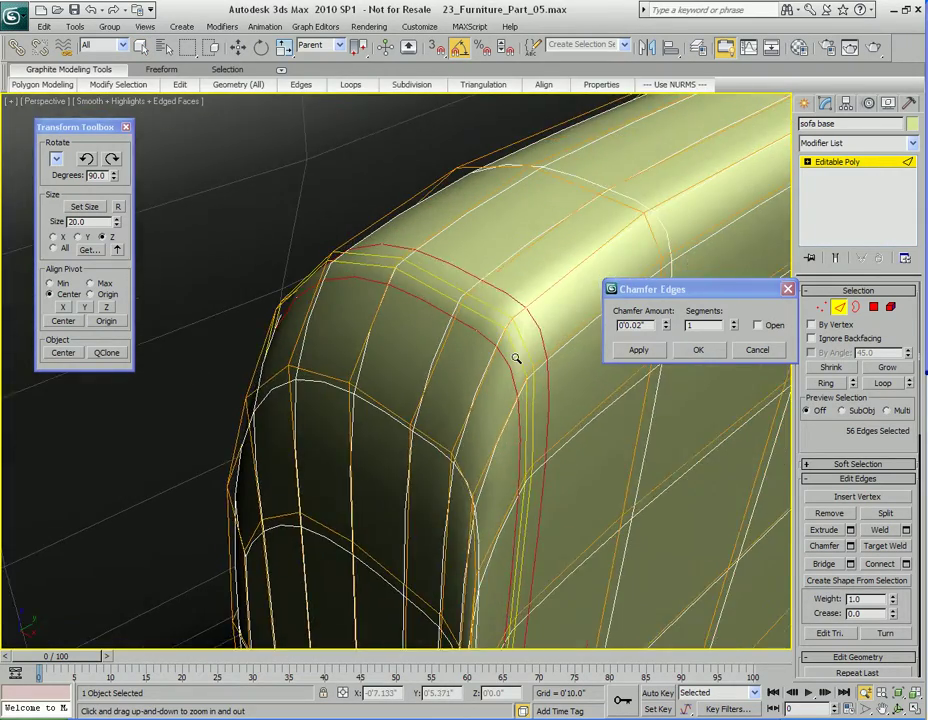
middle_click_drag(516, 354, 519, 355, "alt")
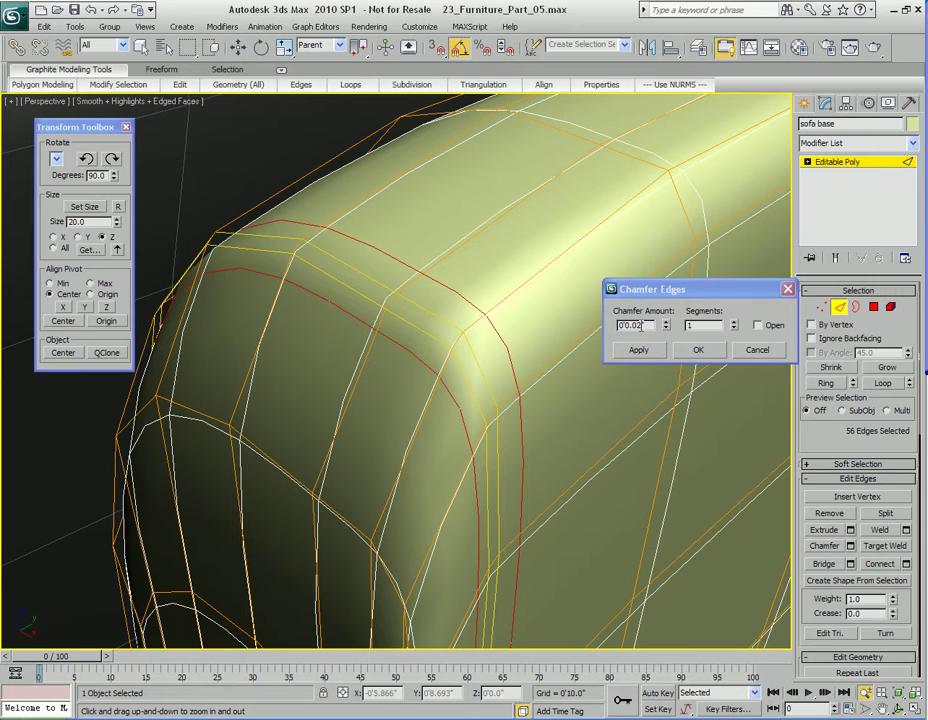
Step: Examine the seams along the arm edges and cushions in the reference photo bm_sofas_chairs_clifton.jpg
left_click_drag(927, 39, 537, 121)
scroll(547, 347, "up", 1)
middle_click_drag(548, 347, 402, 279)
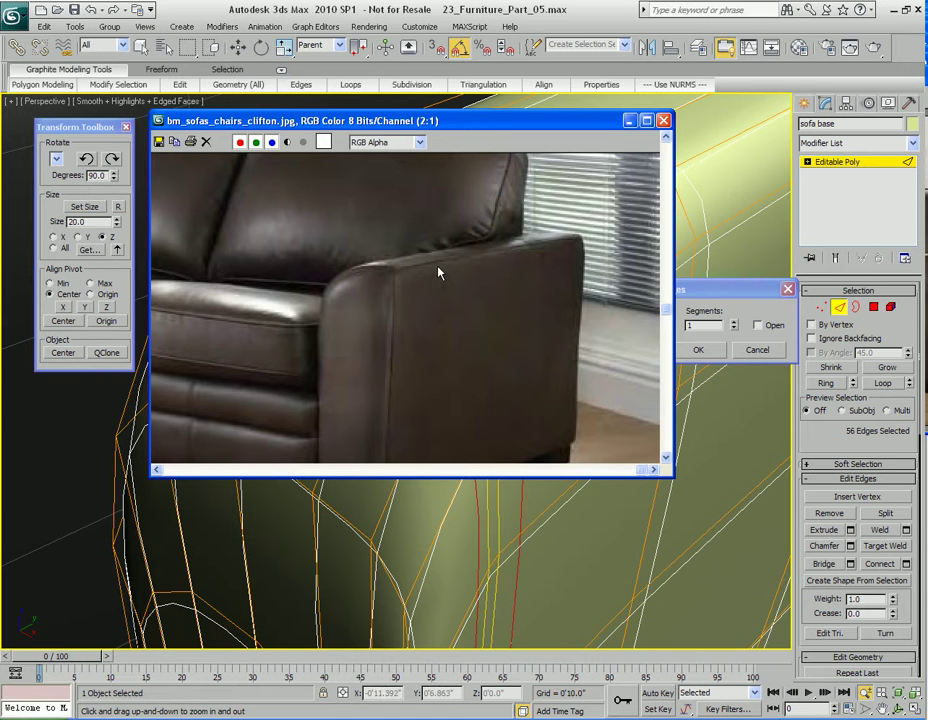
middle_click_drag(392, 331, 470, 354)
middle_click_drag(377, 378, 479, 246)
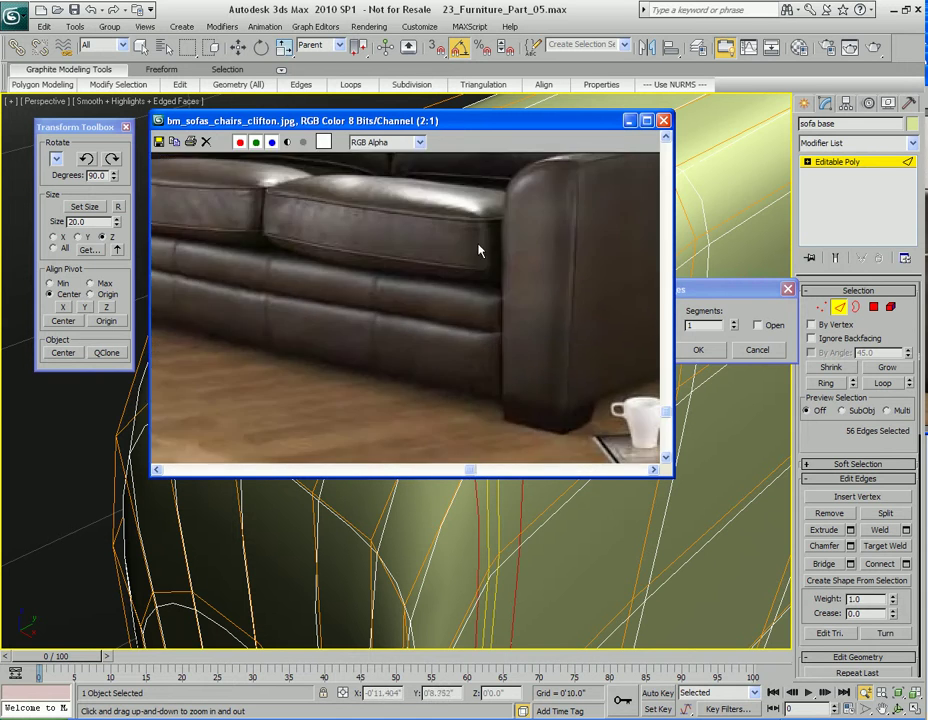
middle_click_drag(445, 325, 425, 300)
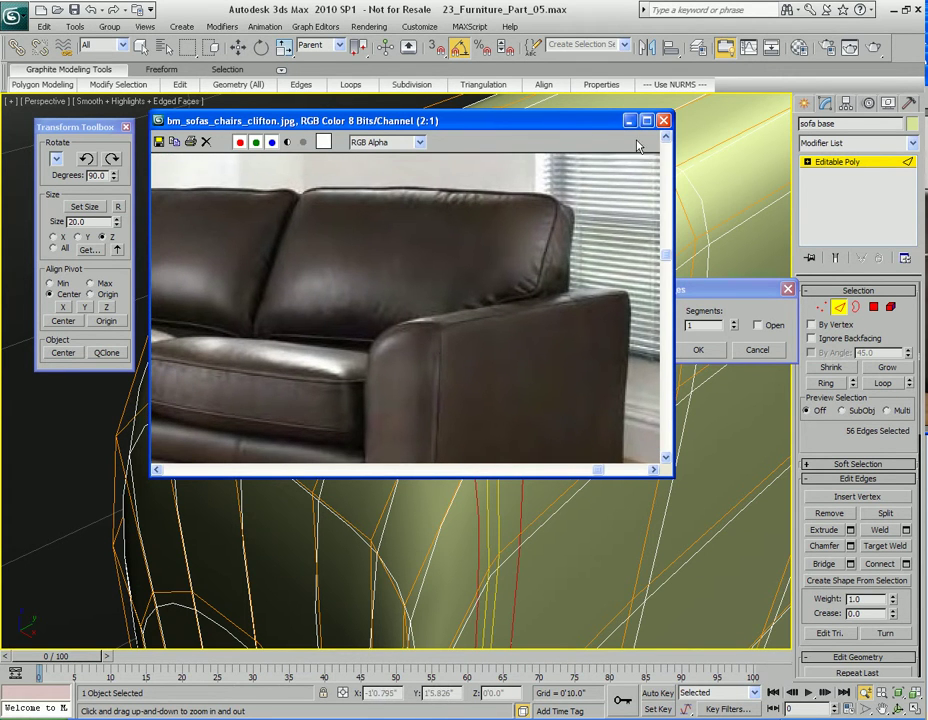
scroll(487, 342, "down", 1)
left_click_drag(452, 126, 927, 51)
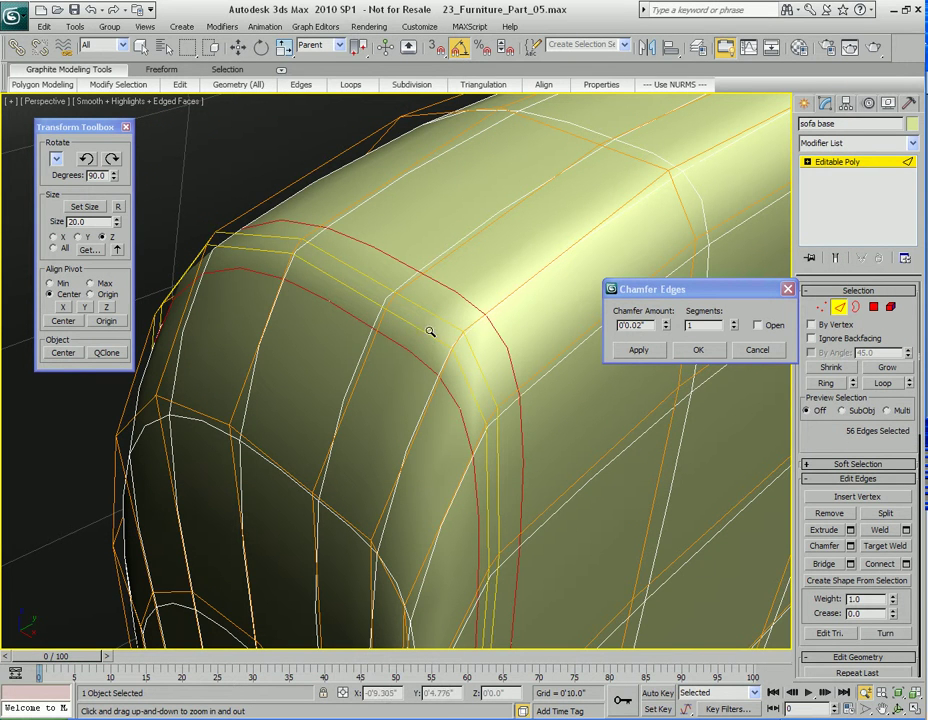
Step: Apply the 0'0.02" chamfer and preview a second chamfer of 0'0.01" on the resulting edge loops
left_click(646, 352)
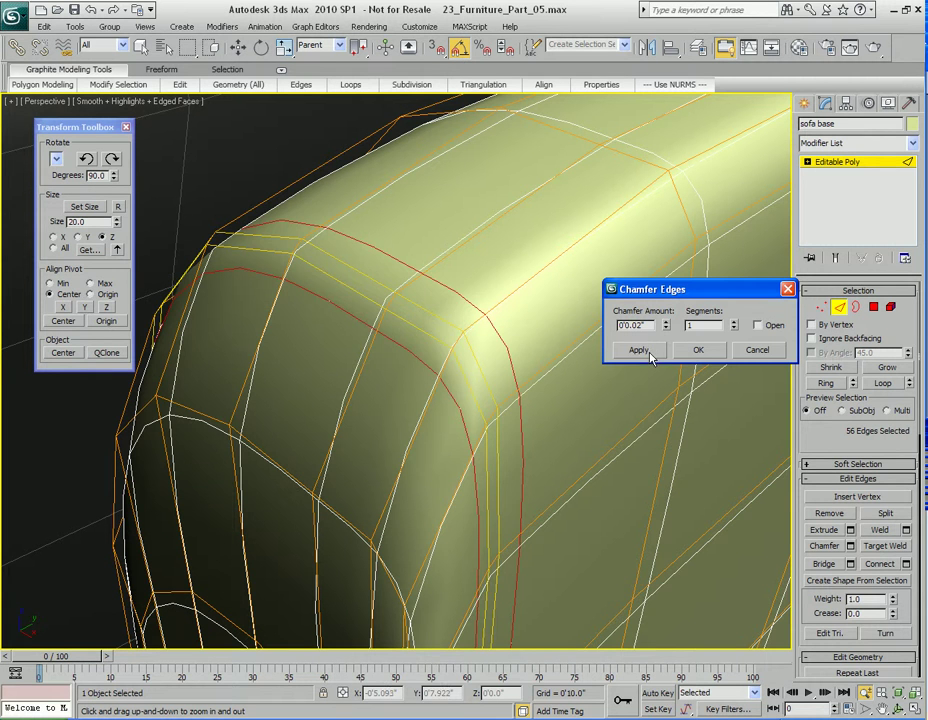
right_click(666, 330)
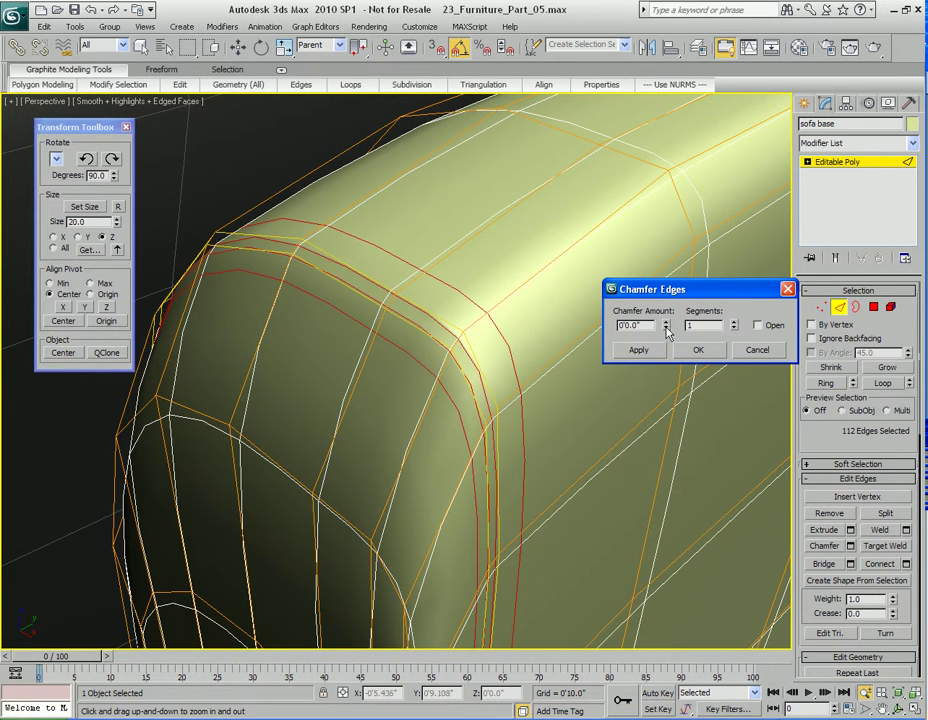
left_click_drag(666, 331, 668, 328)
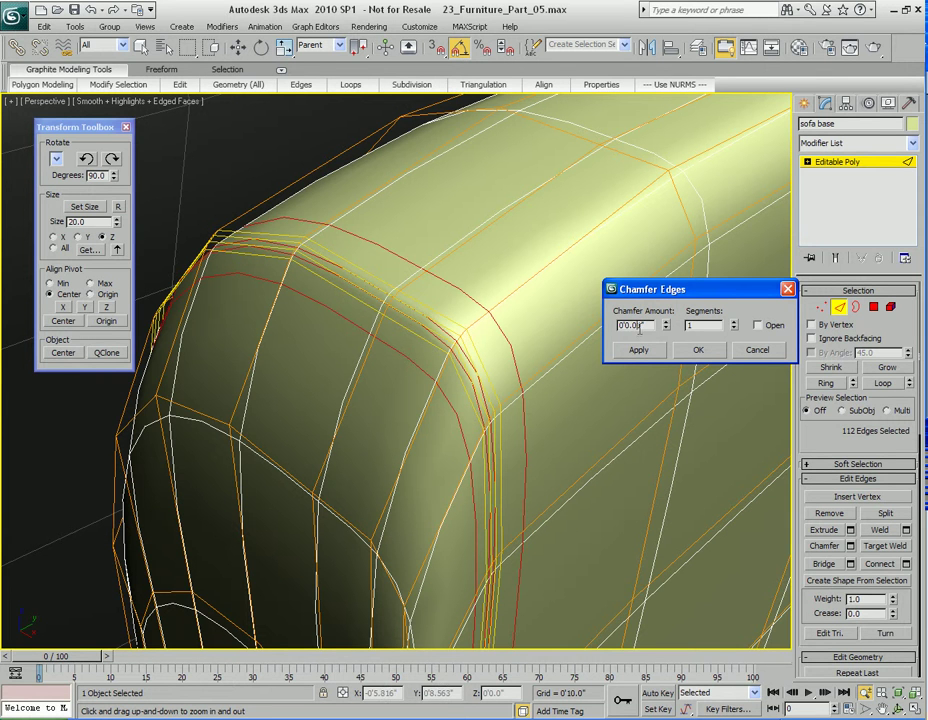
Step: Turn off NURMS smoothing and chamfer the two edge loops again with an amount of 0'0.002"
right_click(407, 413)
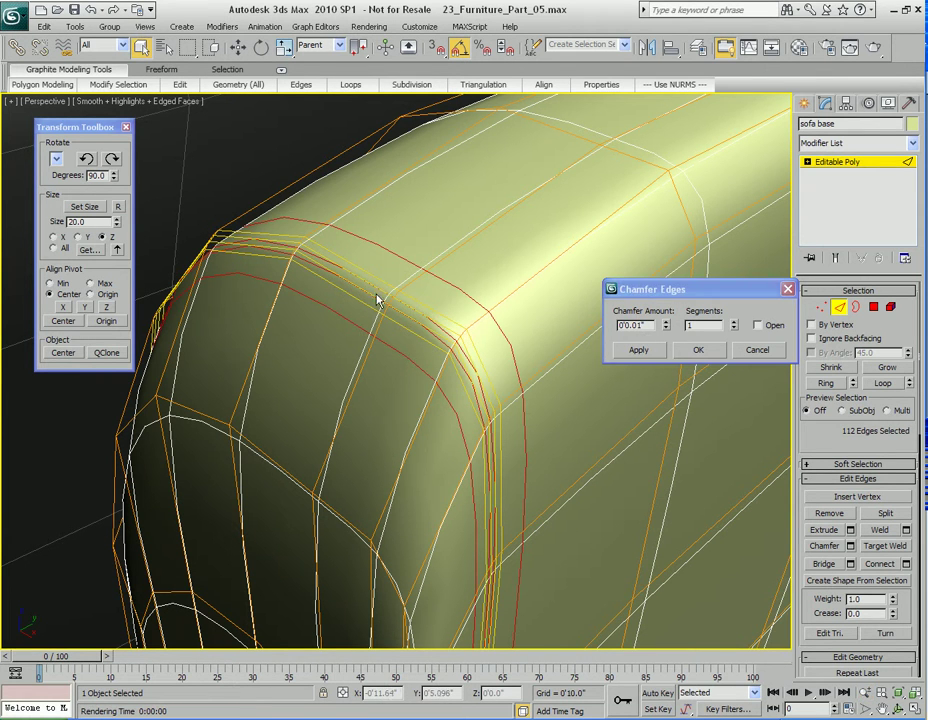
right_click(381, 322)
left_click(353, 138)
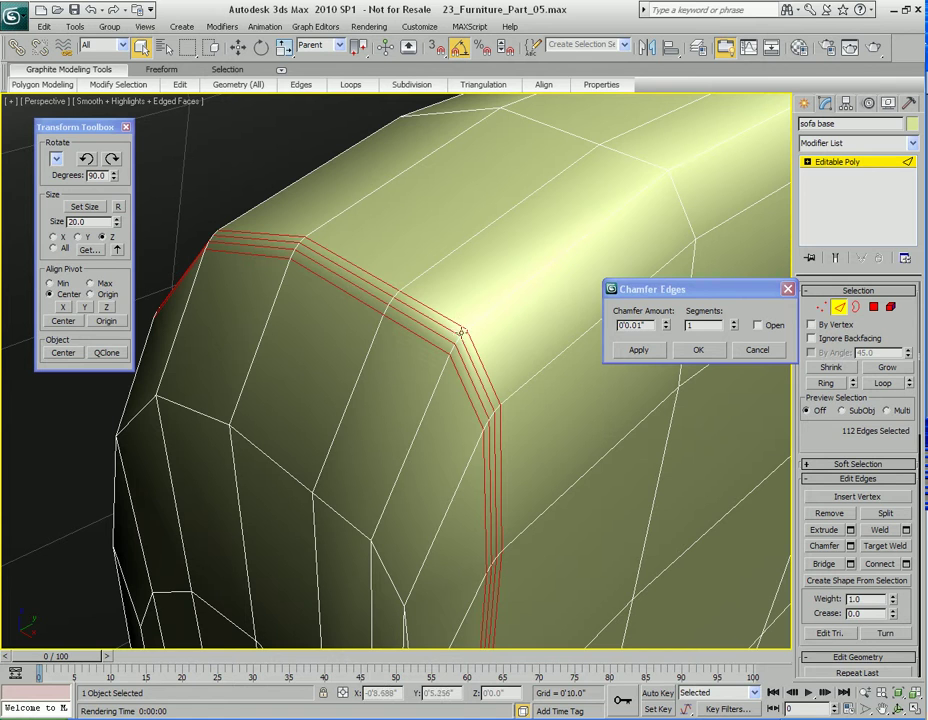
left_click(643, 325)
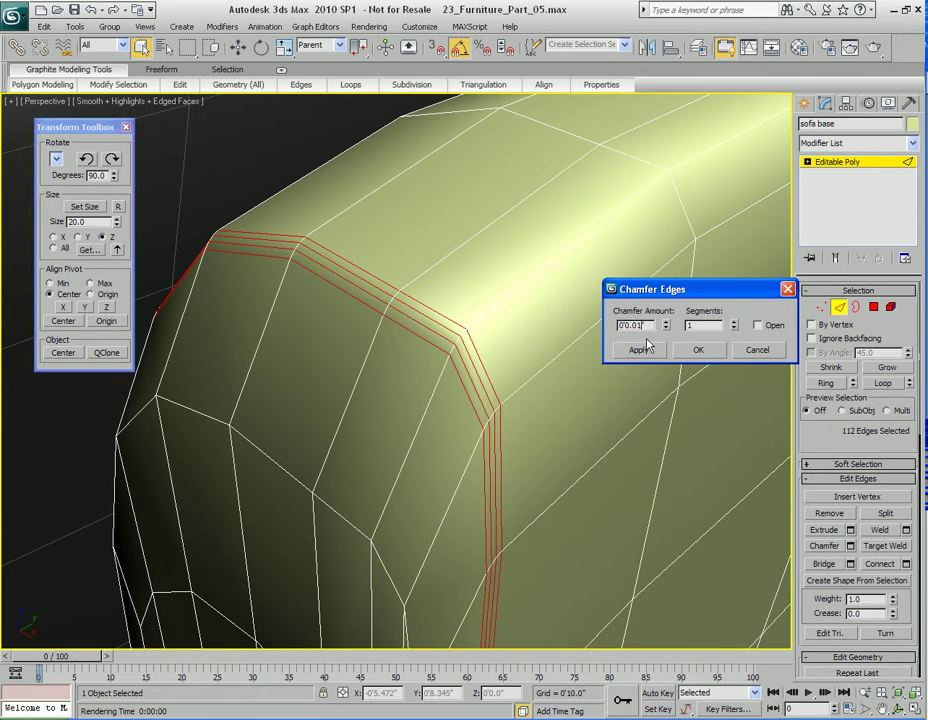
left_click(640, 325)
key("BackSpace")
type("0")
type("5")
left_click(640, 349)
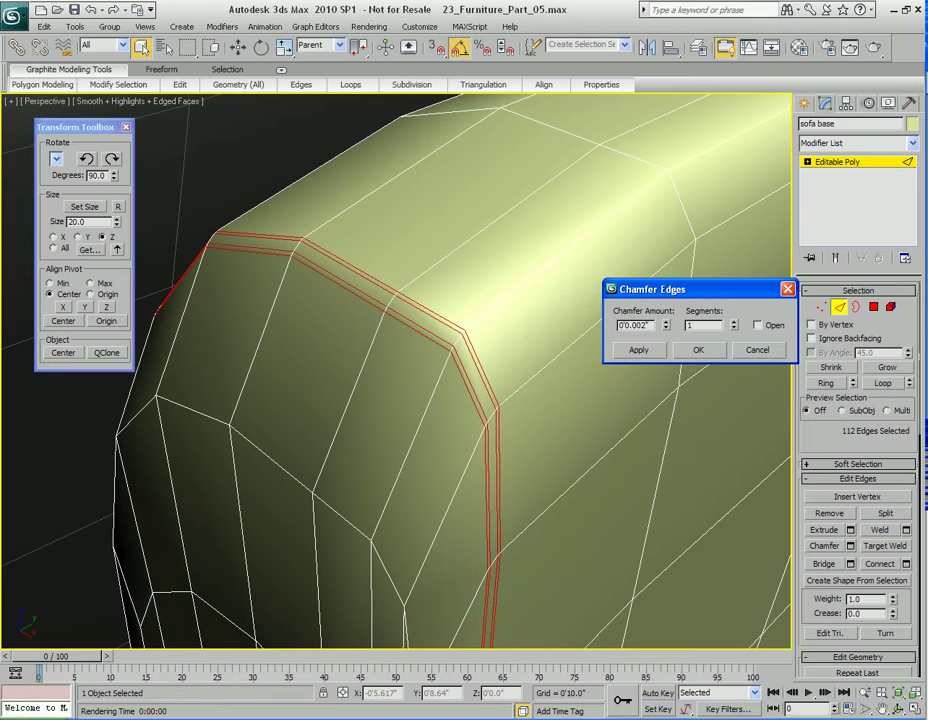
key("Return")
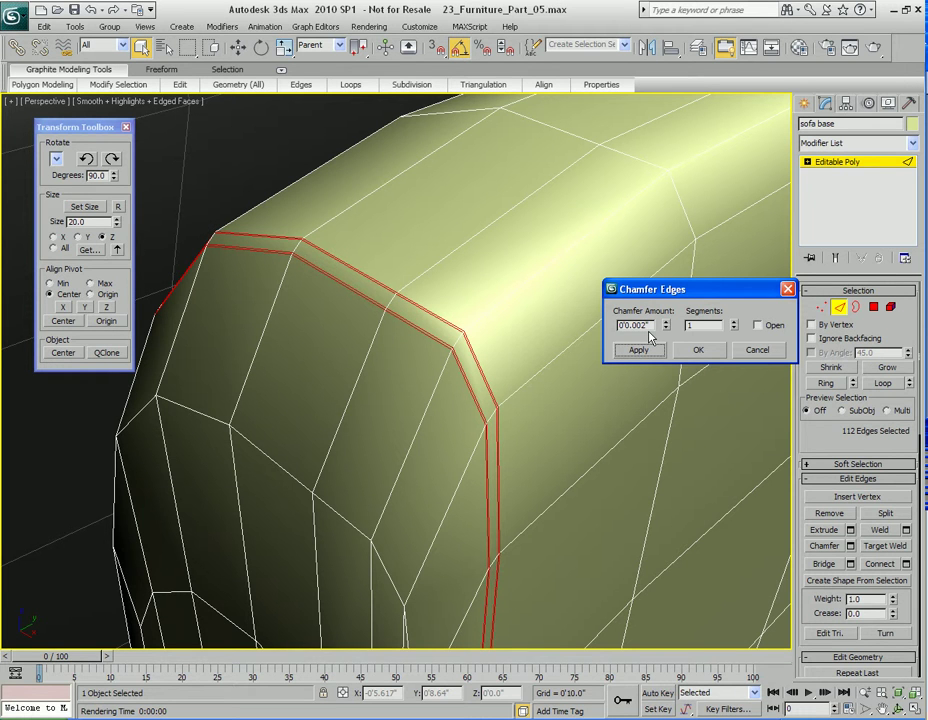
left_click(698, 350)
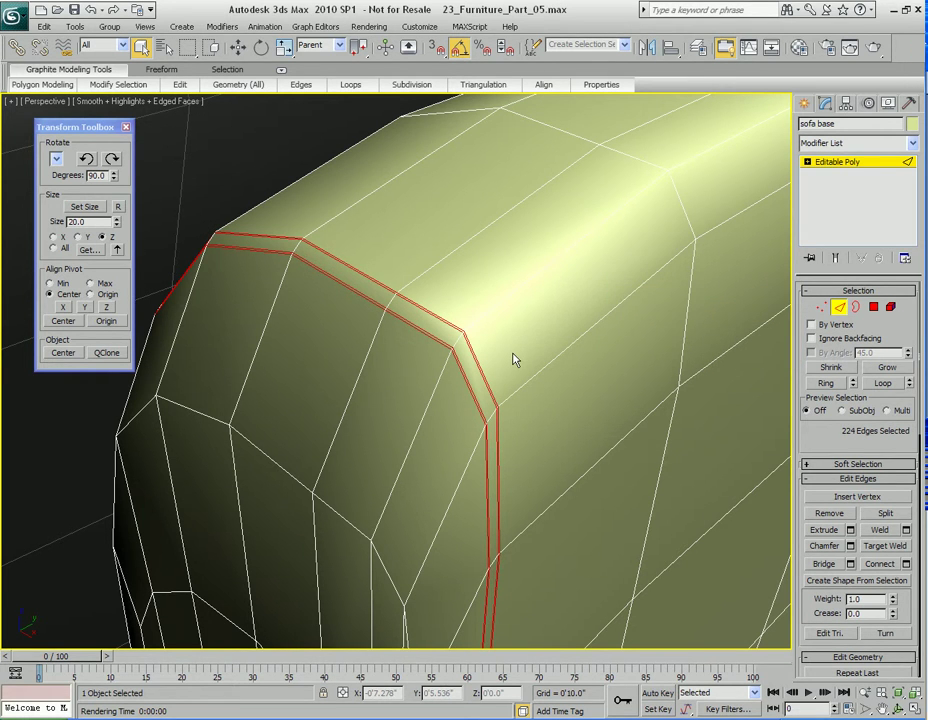
Step: Select the complete polygon loop forming the narrow strip between the chamfered edges around the sofa arm
key("4")
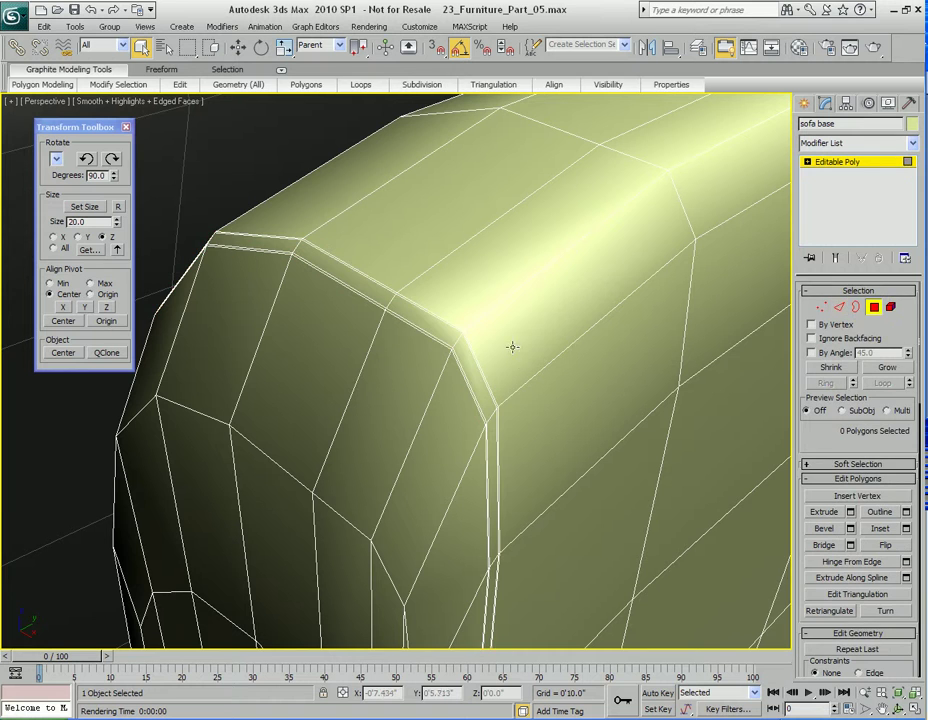
left_click(437, 331)
left_click(478, 380, "ctrl")
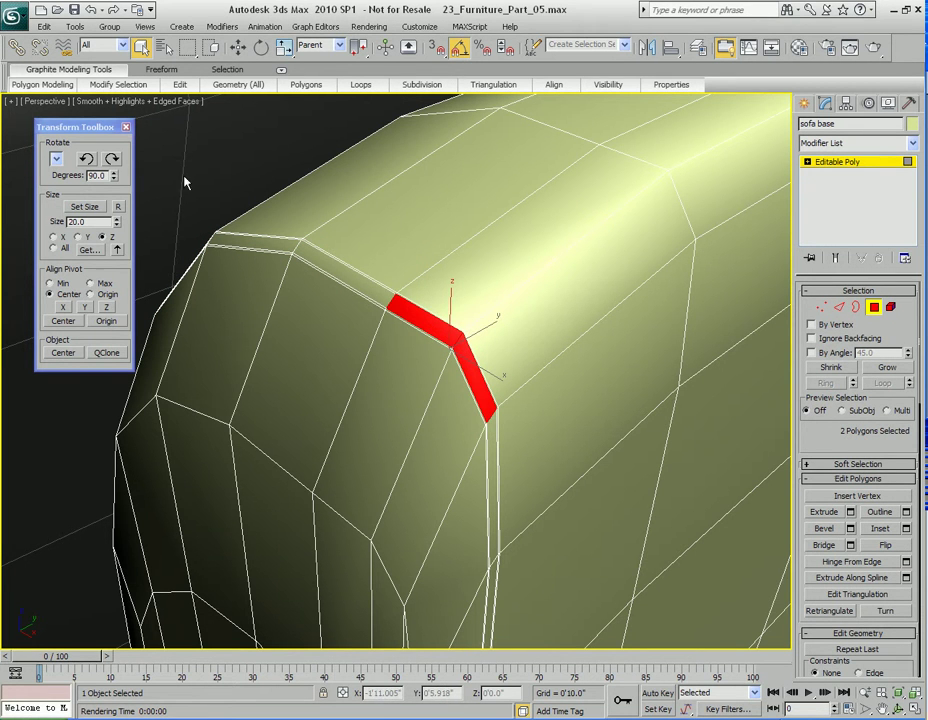
mouse_move(128, 92)
left_click(100, 158)
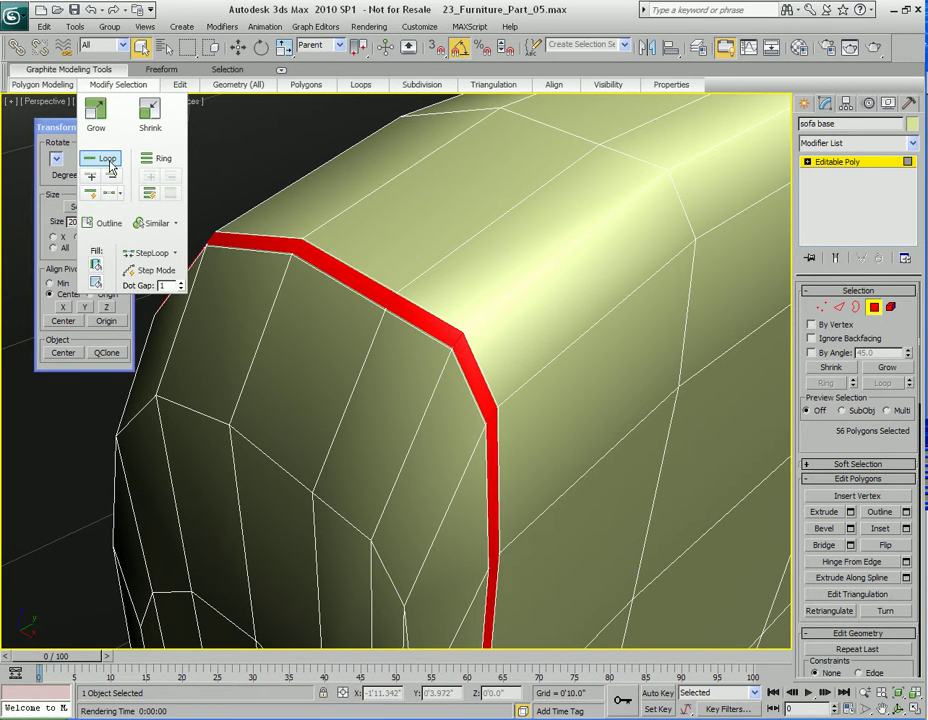
Step: Extrude the selected polygon strip around the sofa arm along local normals with a height of 0'0.01"
right_click(367, 331)
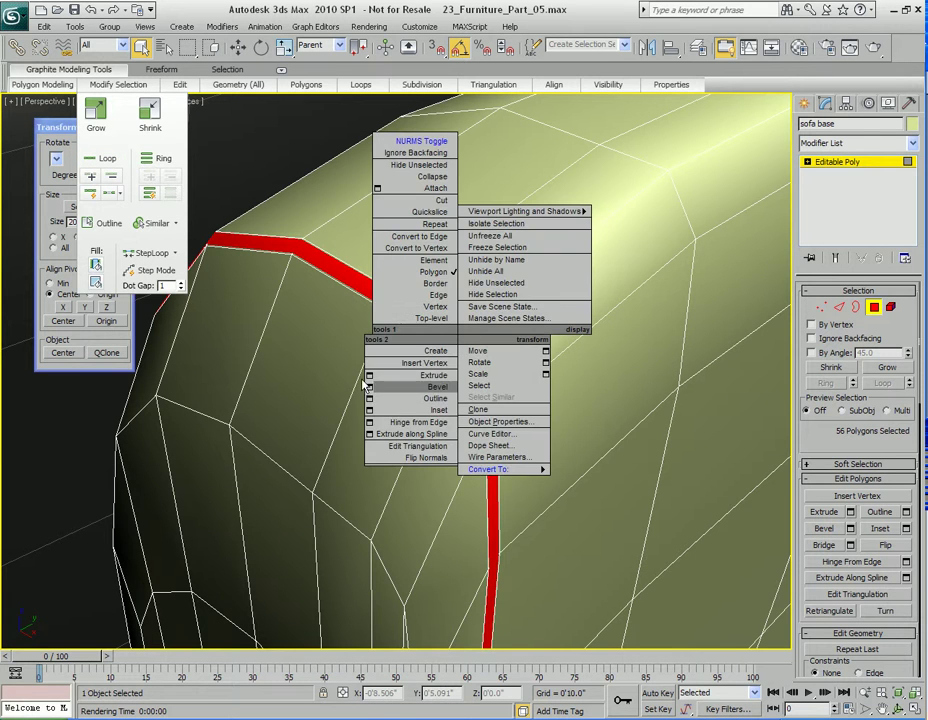
left_click(455, 376)
left_click(405, 362)
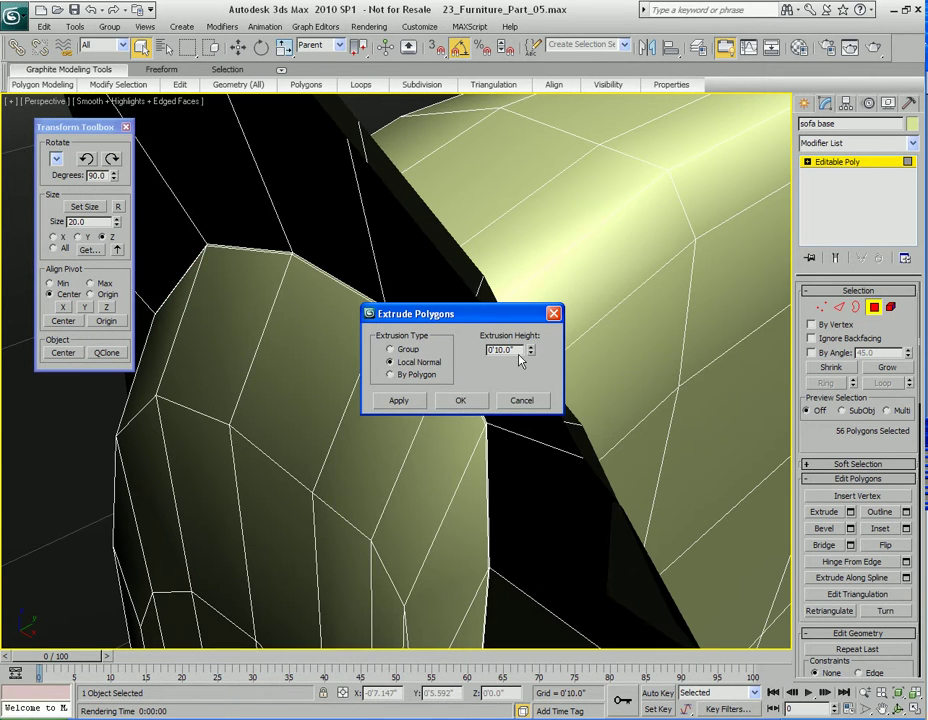
mouse_move(530, 352)
left_mouse_down()
mouse_move(532, 429)
mouse_move(534, 275)
mouse_move(531, 360)
left_mouse_up()
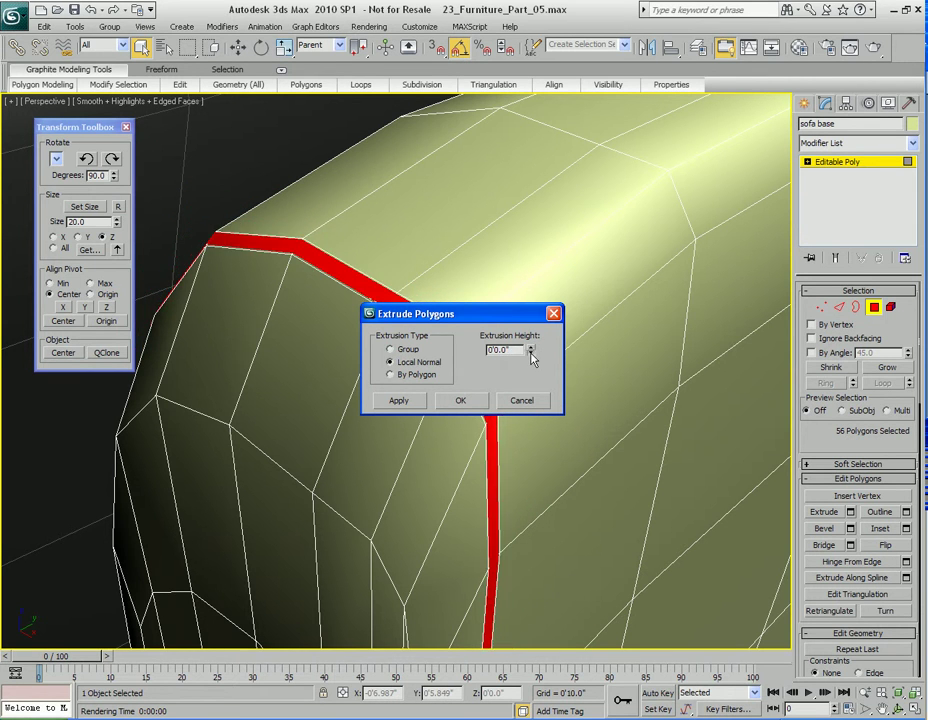
left_click_drag(465, 314, 600, 283)
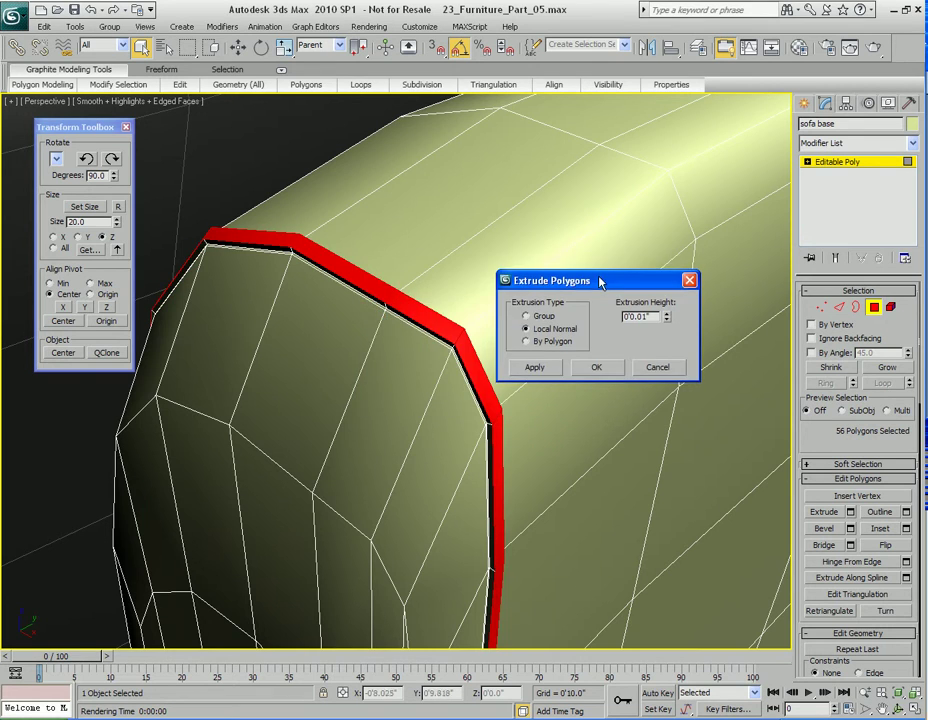
Step: Preview the extruded strip with NURMS smoothing and render the sofa to check the arm seam
right_click(406, 385)
left_click(300, 141)
key("z")
scroll(420, 388, "up", 2)
middle_click_drag(420, 388, 416, 364)
key("shift+q")
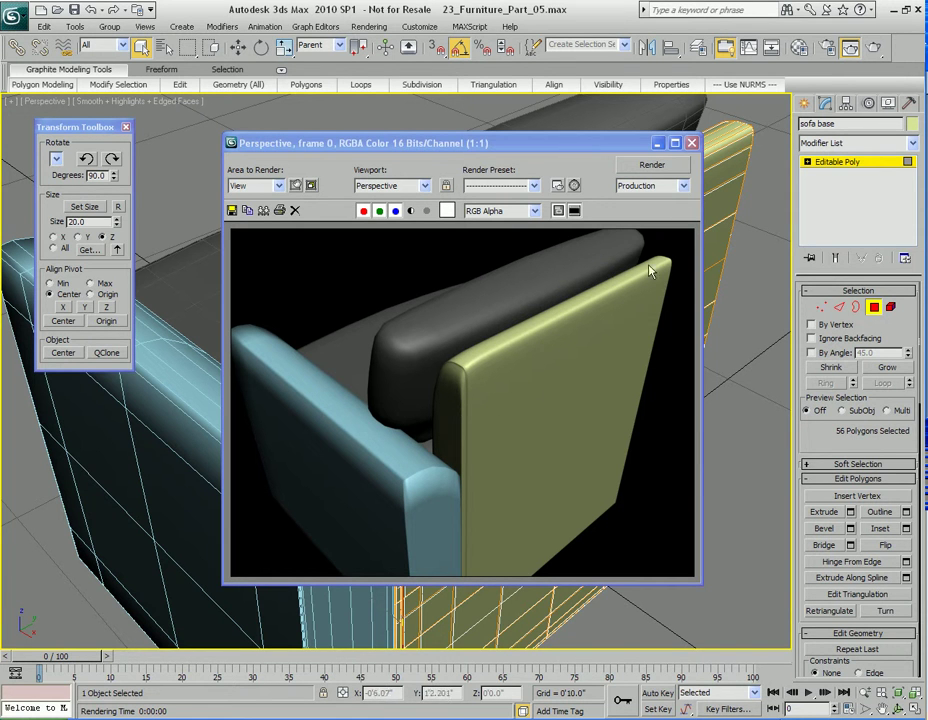
mouse_move(594, 144)
left_mouse_down()
mouse_move(550, 148)
mouse_move(636, 141)
mouse_move(603, 143)
left_mouse_up()
left_click(674, 144)
scroll(430, 360, "up", 5)
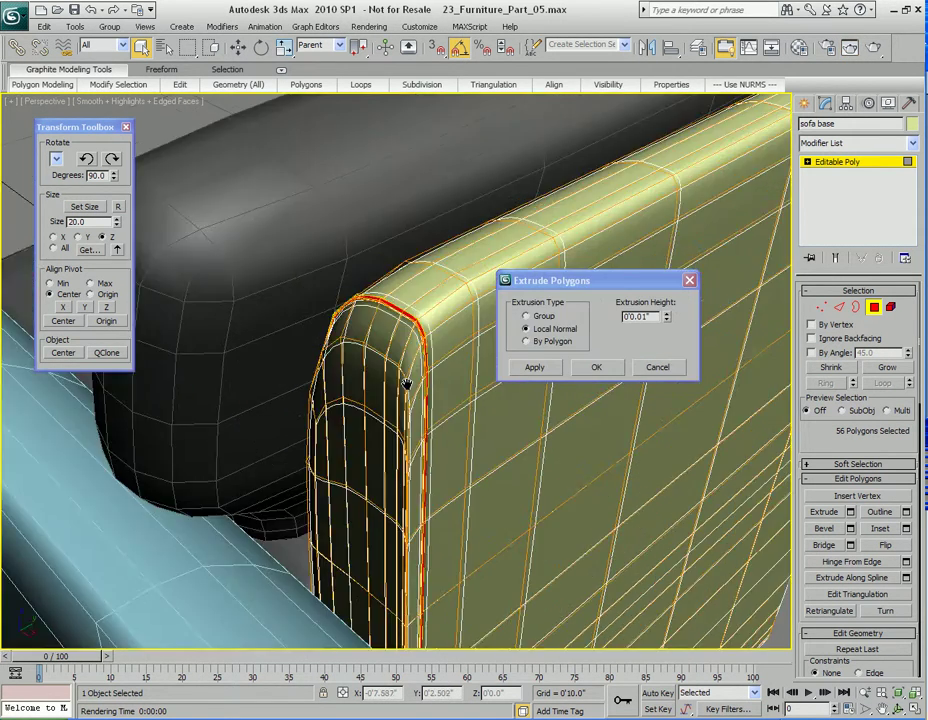
scroll(430, 360, "up", 2)
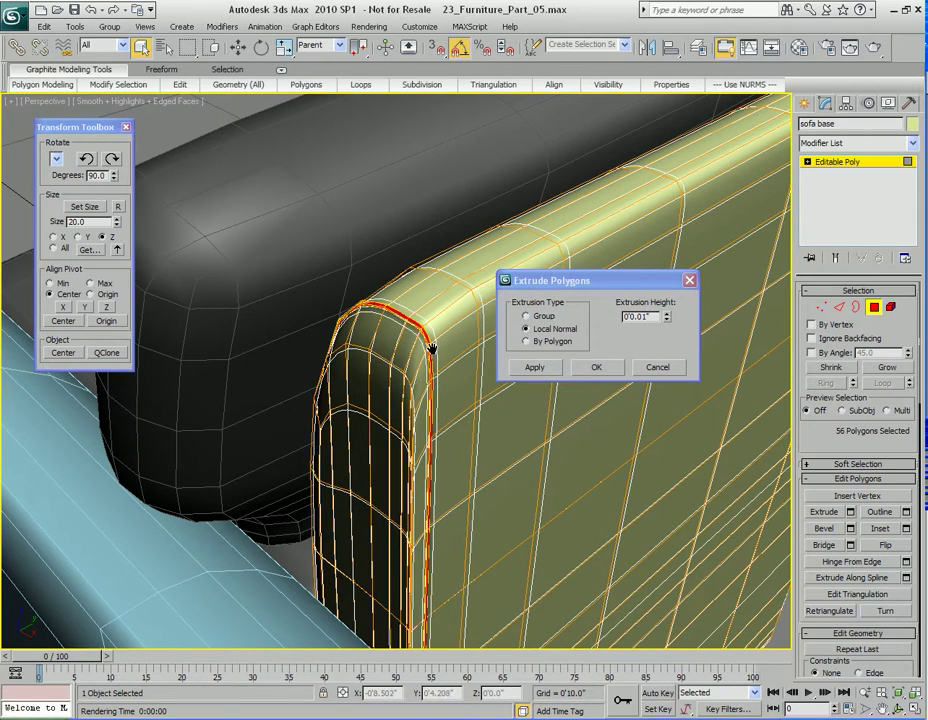
Step: Examine the smoothed seam at the arm's front corner from near and far, and turn off NURMS smoothing
middle_click_drag(462, 364, 325, 425)
scroll(458, 425, "up", 4)
scroll(458, 428, "down", 4)
scroll(450, 382, "up", 3)
scroll(428, 390, "down", 4)
scroll(431, 390, "up", 4)
right_click(325, 425)
middle_click_drag(298, 238, 356, 343, "alt")
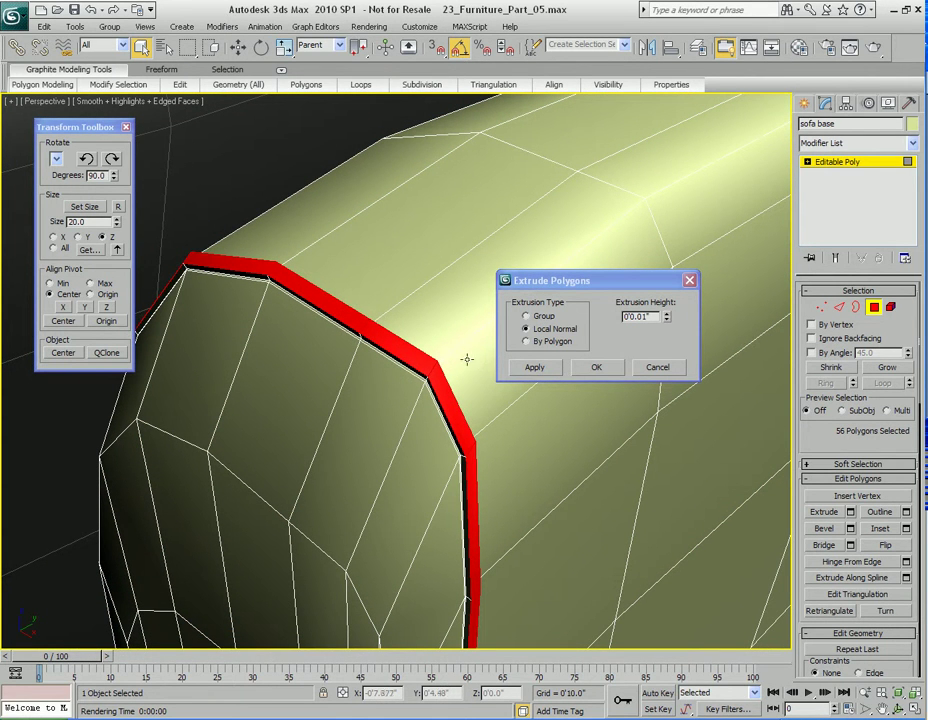
Step: Render the unsmoothed strip close up and accept the 0'0.01" extrusion
key("shift+q")
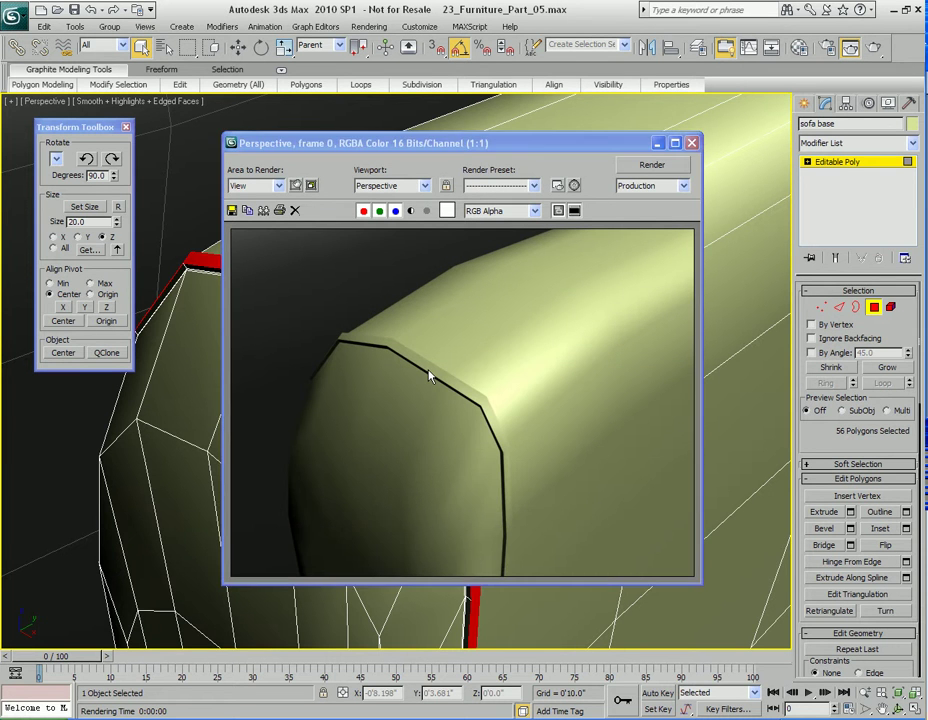
left_click(692, 143)
middle_click_drag(441, 349, 442, 344)
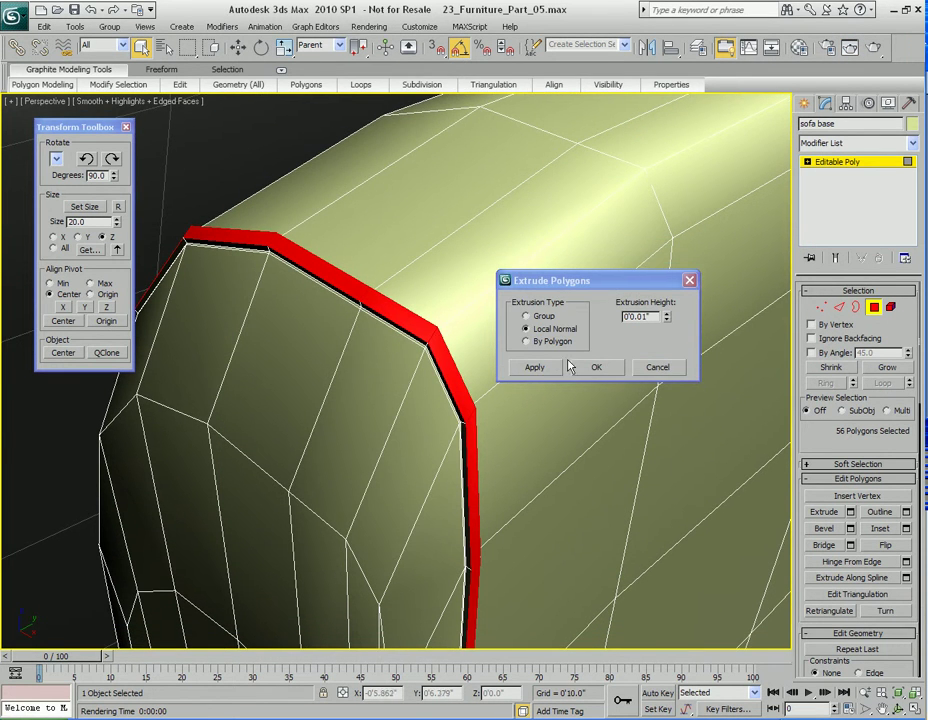
left_click(597, 367)
Step: Select the ring of edges crossing the raised strip and connect them with two edge segments
key("2")
left_click(432, 334)
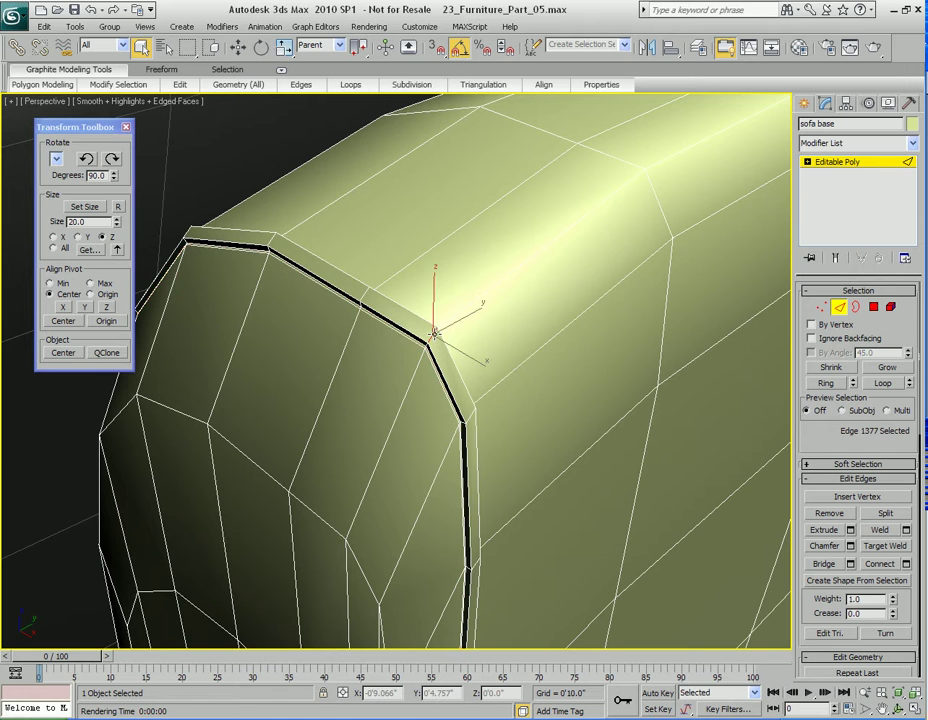
left_click(826, 383)
right_click(413, 254)
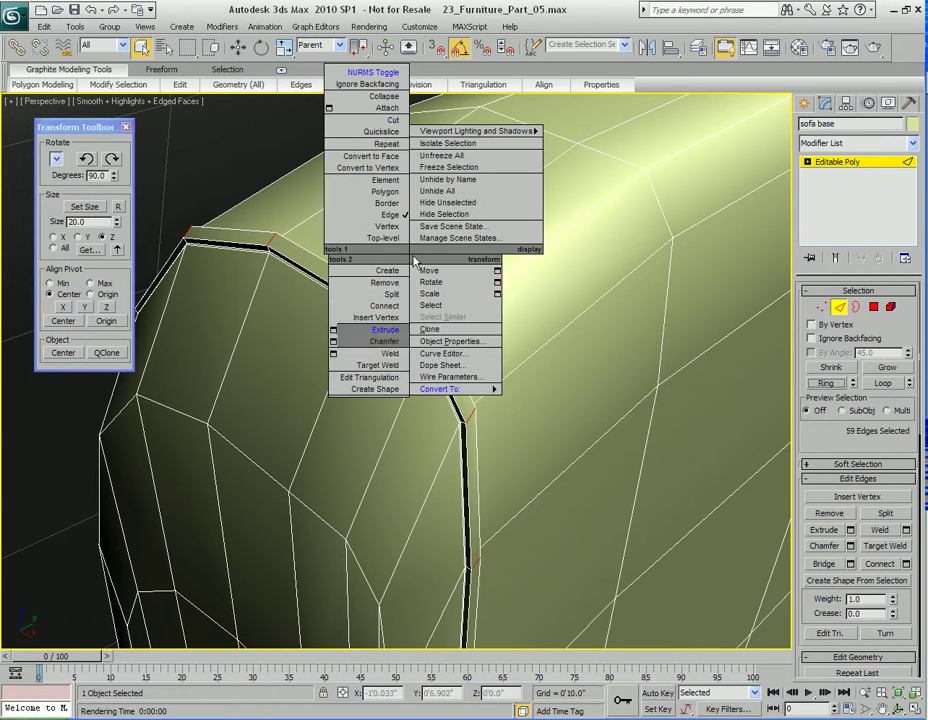
left_click(333, 305)
left_click_drag(425, 302, 567, 302)
left_click(581, 333)
left_click_drag(674, 339, 674, 381)
left_click(588, 401)
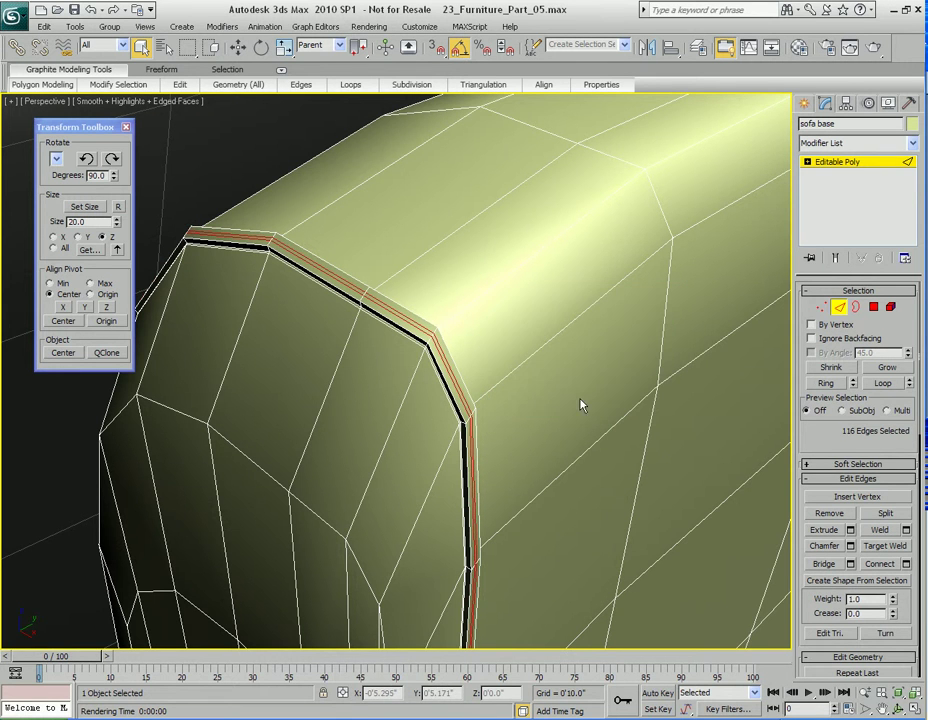
Step: Select the complete loop of narrow polygons between the two connected edge loops on the raised strip
key("4")
left_click(430, 333)
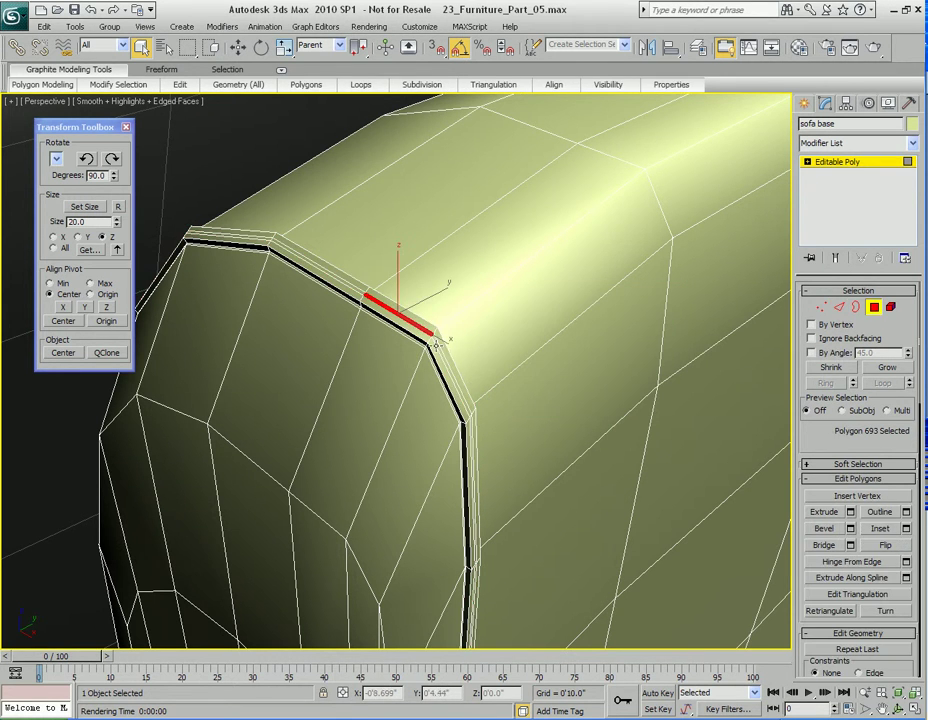
left_click(444, 362, "ctrl")
left_click(438, 357, "ctrl")
left_click(431, 340)
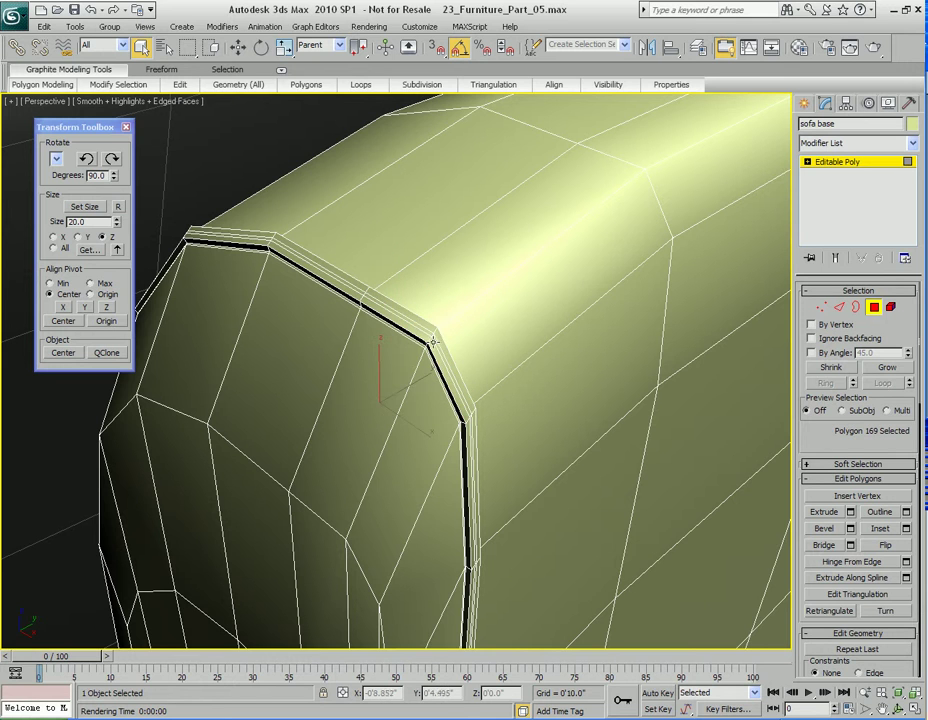
left_click(447, 368, "ctrl")
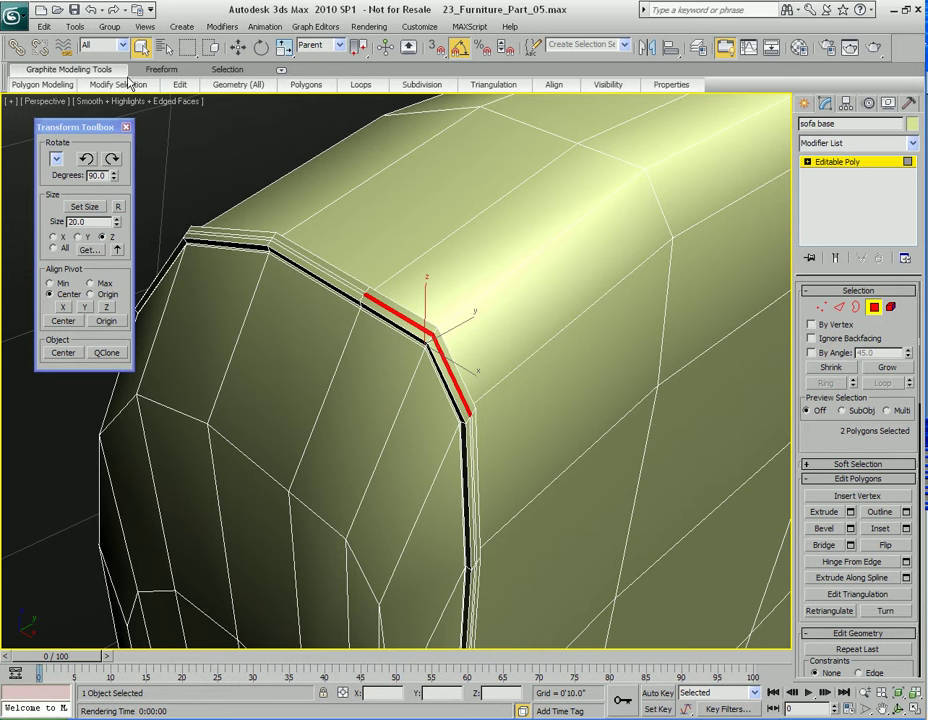
left_click(118, 84)
Step: Extrude the narrow polygon loop inward along local normals with a height of -0'0.01"
right_click(463, 243)
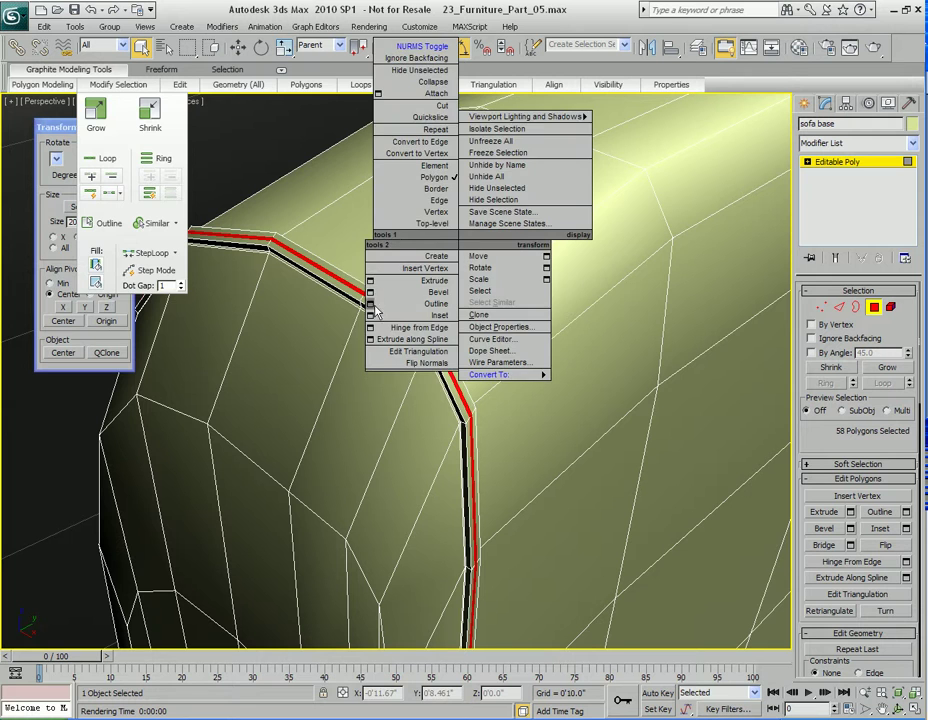
left_click(370, 280)
left_click_drag(447, 315, 584, 307)
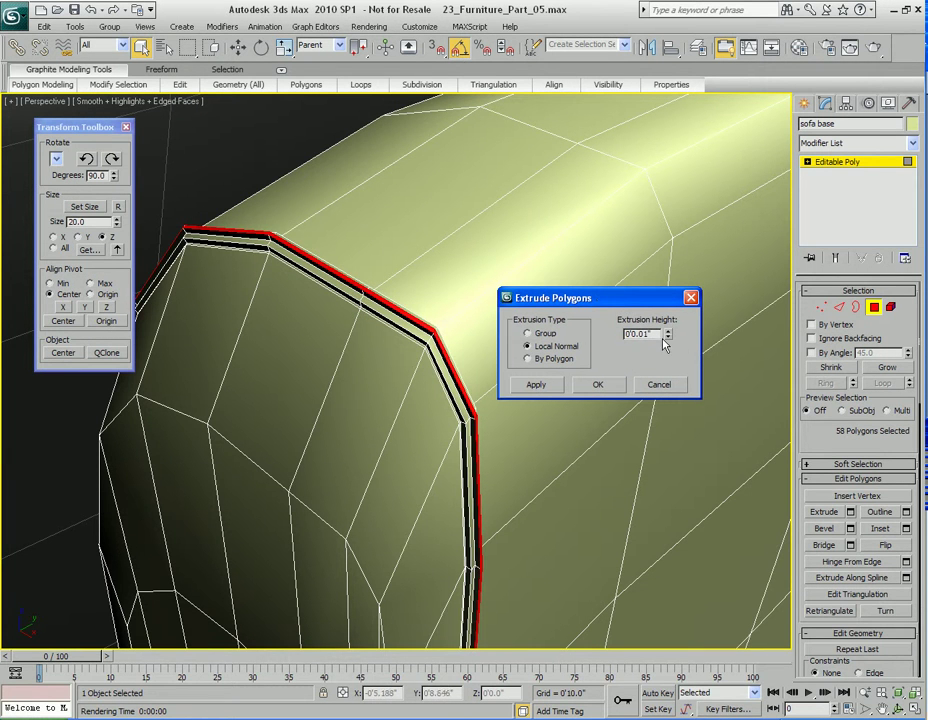
left_click(669, 341)
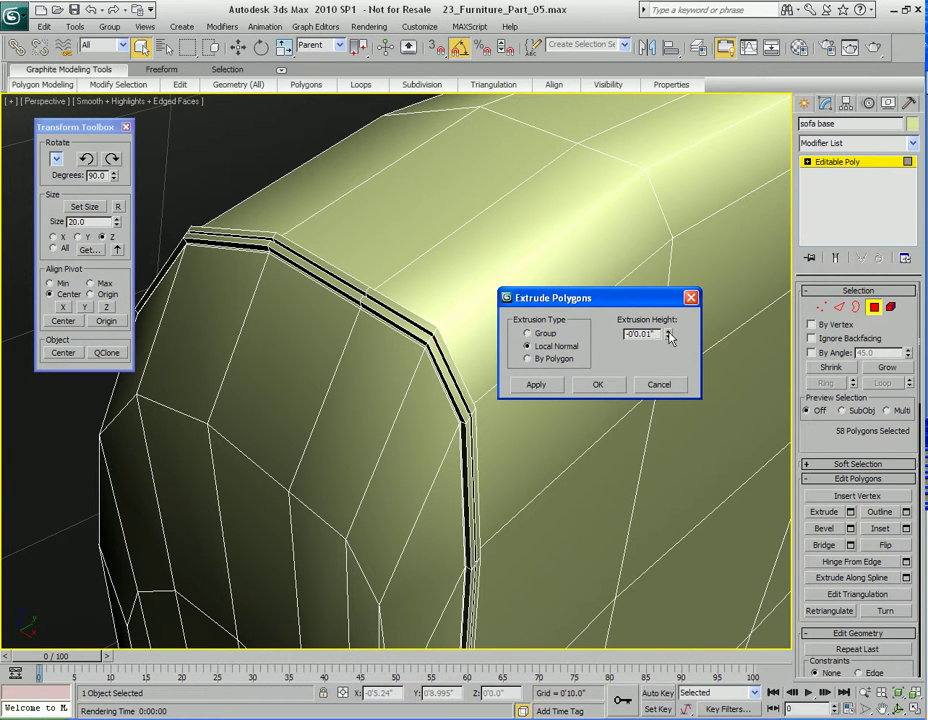
Step: Preview the inward groove with NURMS smoothing and render the arm to check it
right_click(422, 356)
left_click(362, 164)
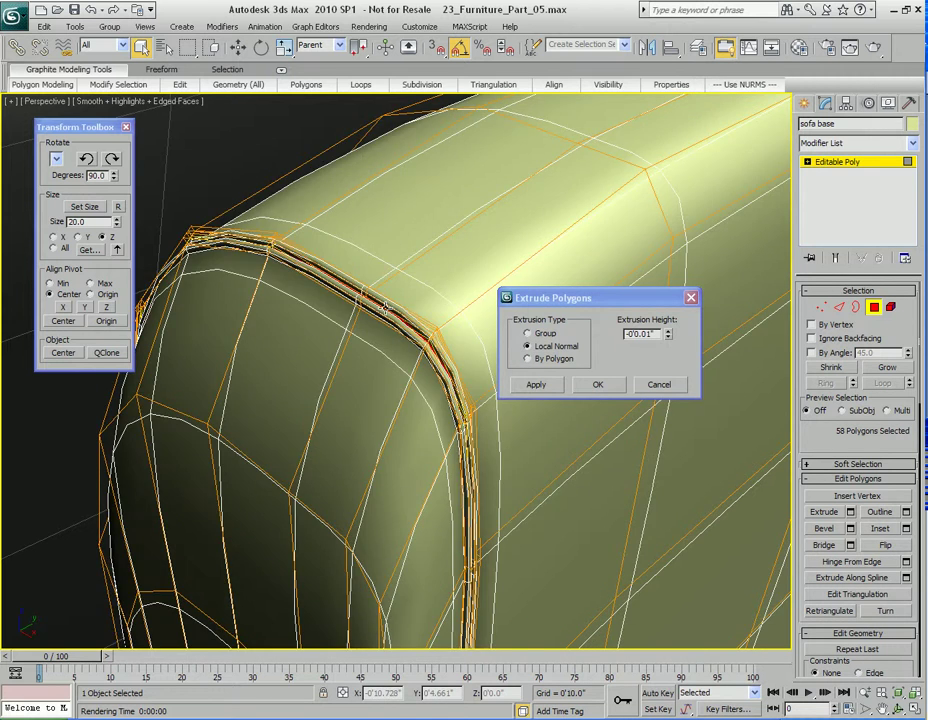
scroll(385, 307, "down", 3)
key("shift+q")
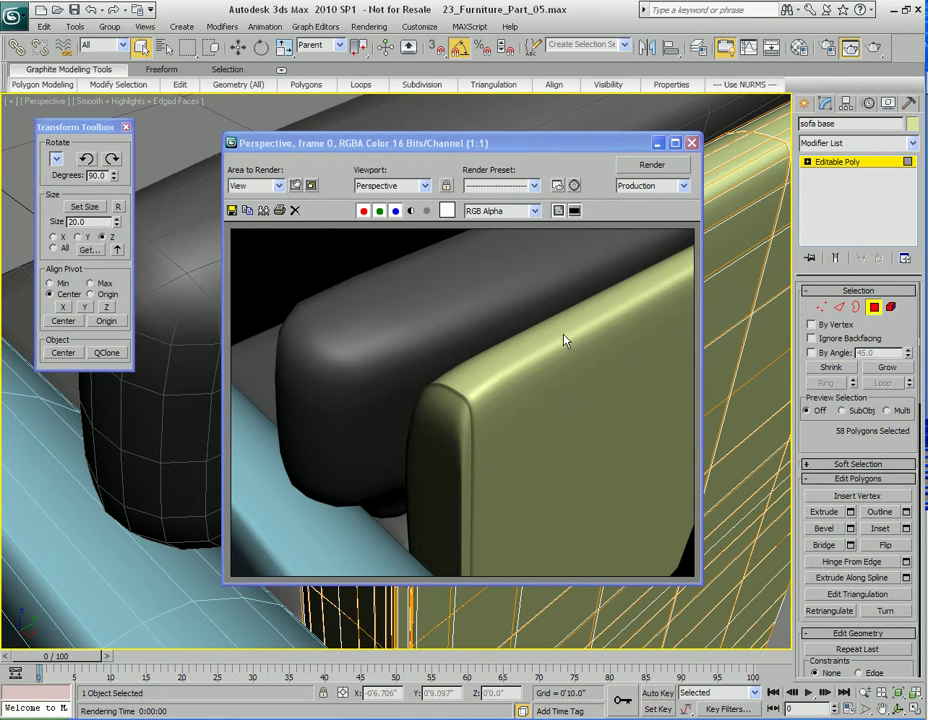
left_click(691, 143)
scroll(338, 356, "up", 5)
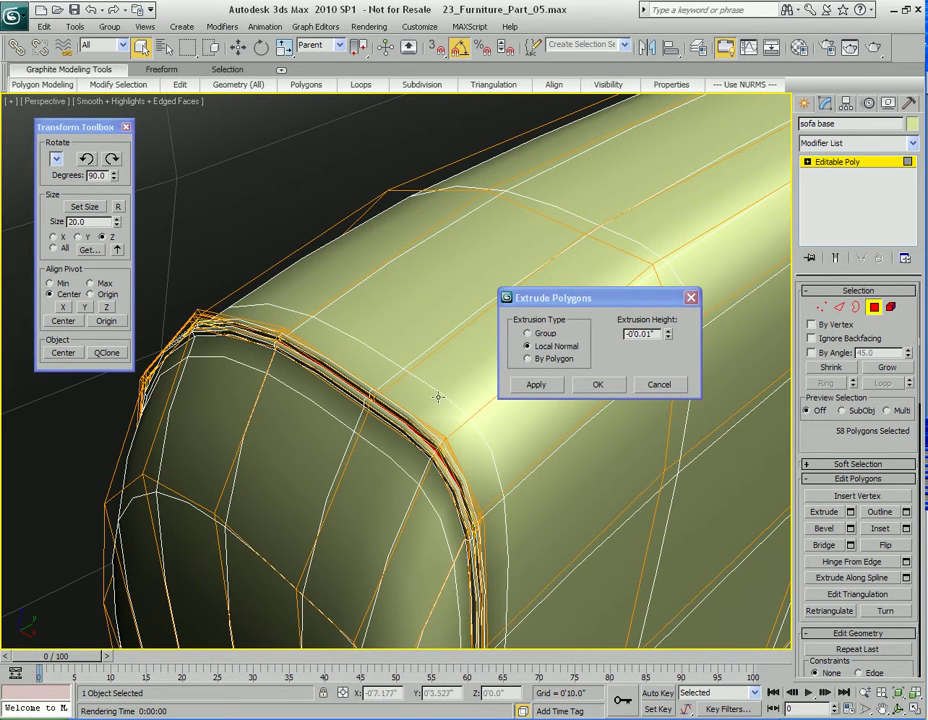
Step: Accept the -0'0.01" extrusion and turn off NURMS smoothing on the sofa base
left_click(596, 386)
middle_click_drag(530, 405, 455, 429, "alt")
right_click(455, 429)
left_click(429, 237)
middle_click_drag(578, 487, 455, 384)
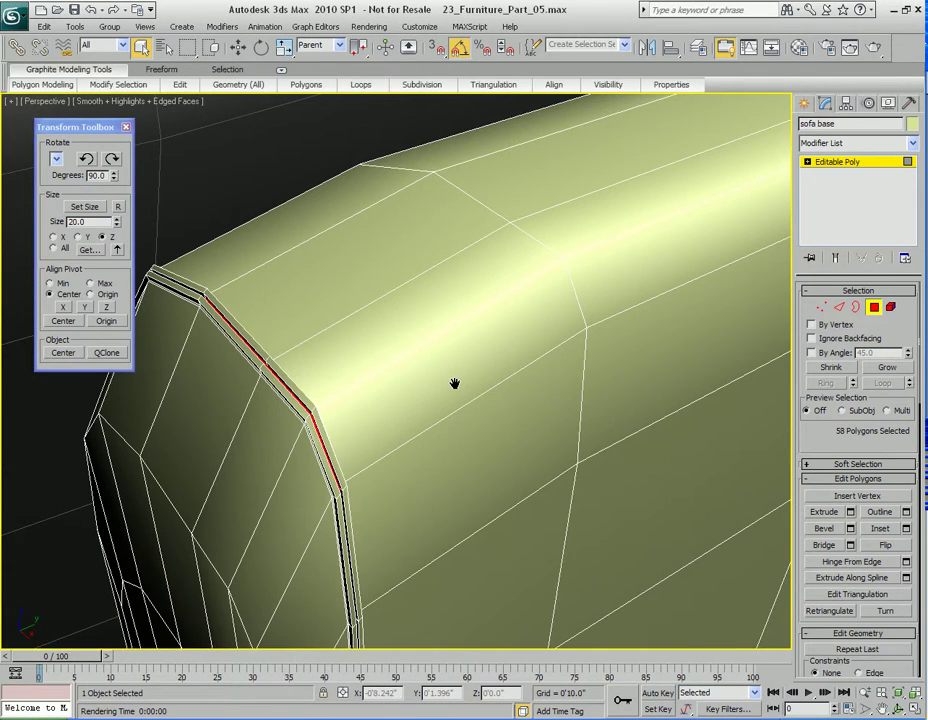
Step: Select the run of edges along the arm's outer top corner, from the front seam to the back end, using StepLoop
key("2")
left_click(393, 358)
middle_click_drag(502, 398, 547, 408, "alt")
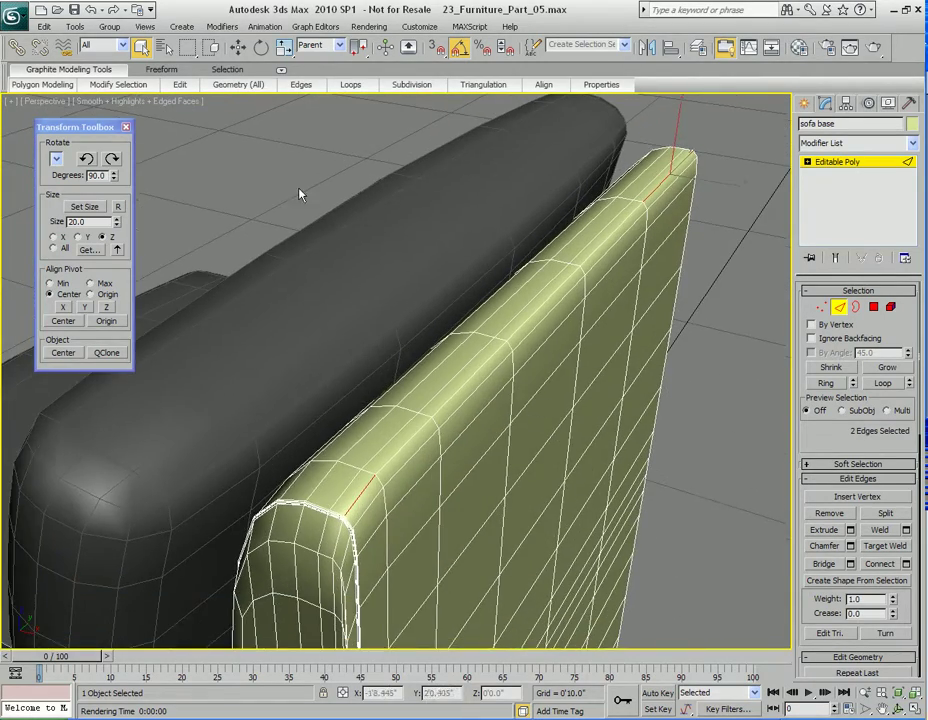
mouse_move(126, 88)
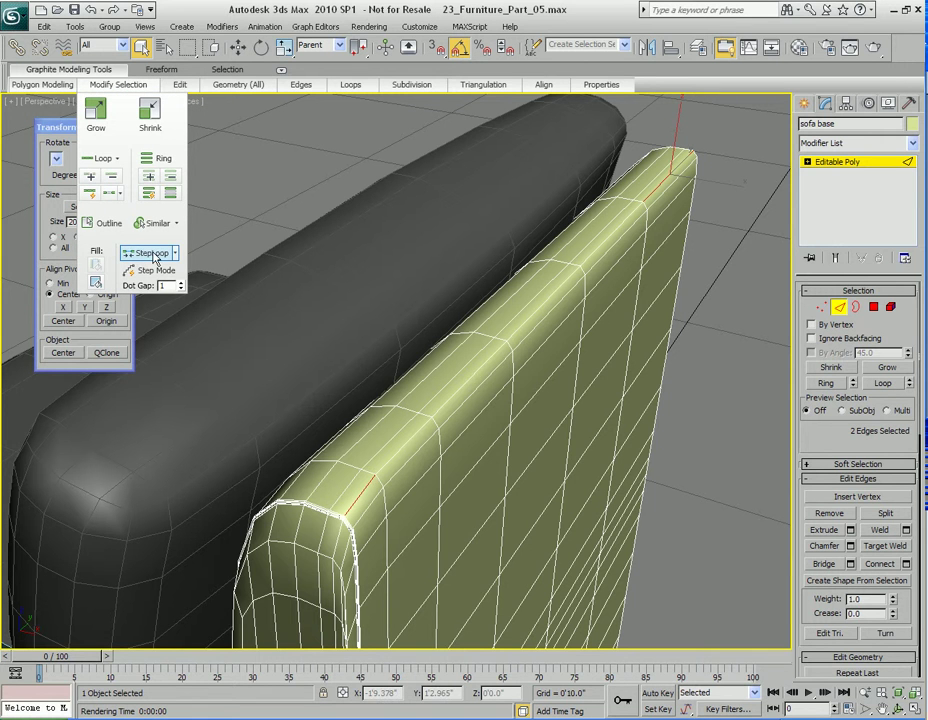
left_click(174, 256)
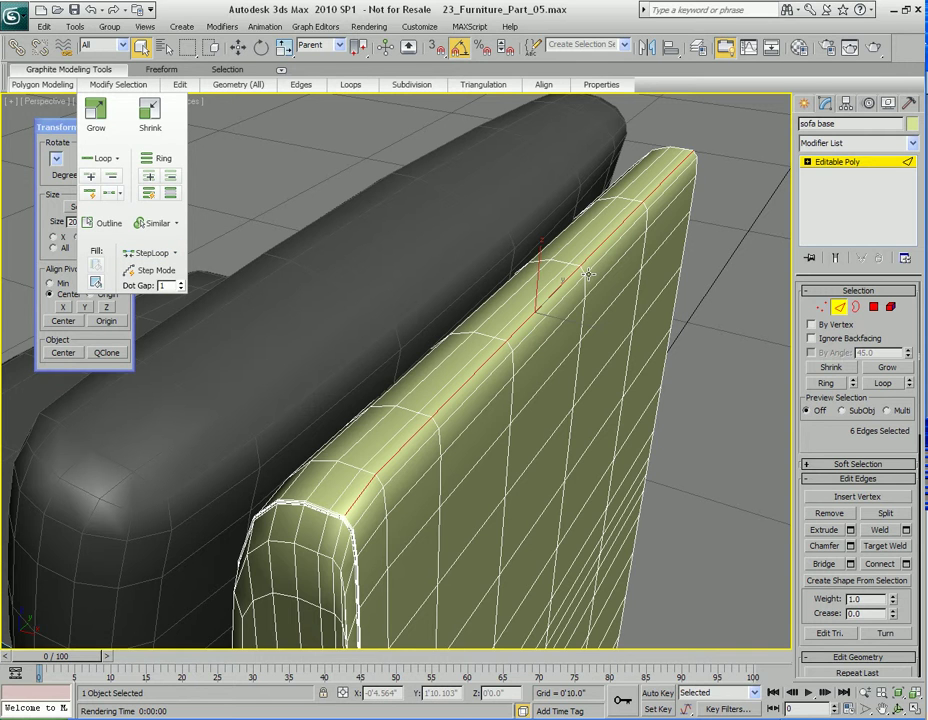
Step: Chamfer the selected edges along the top of the arm by 0'0.01" and apply it
middle_click_drag(588, 274, 506, 285, "alt")
right_click(508, 273)
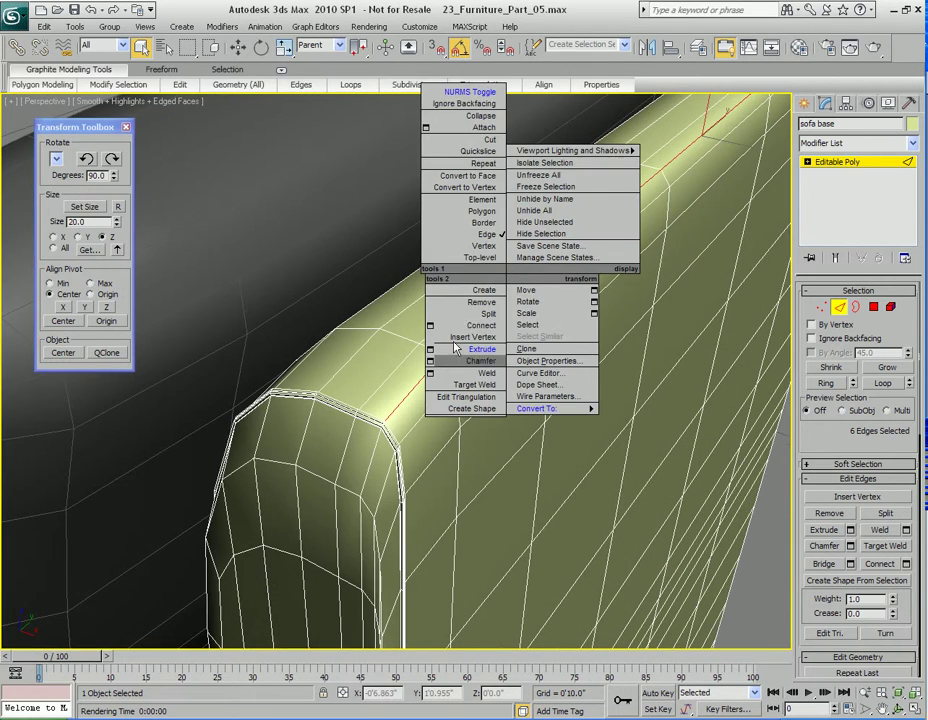
left_click(431, 361)
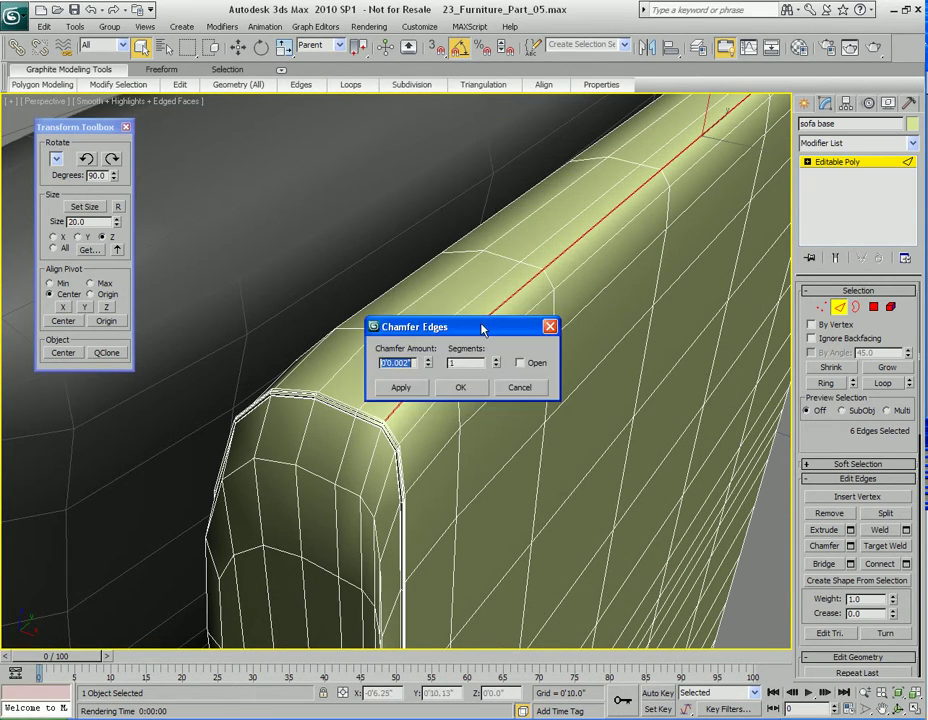
left_click_drag(482, 325, 656, 311)
left_click(580, 348)
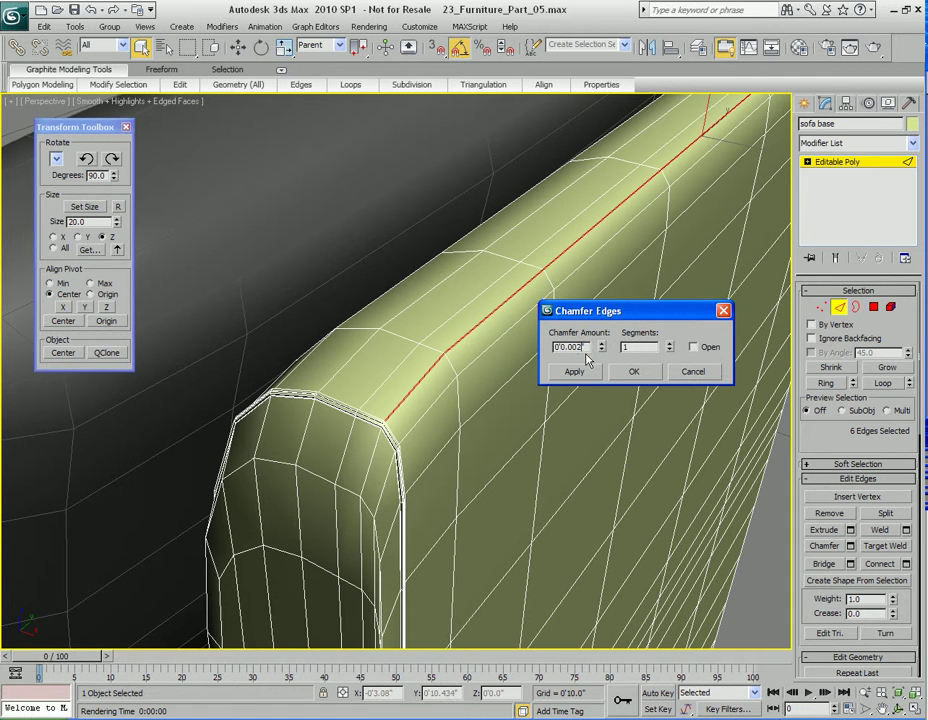
key("Return")
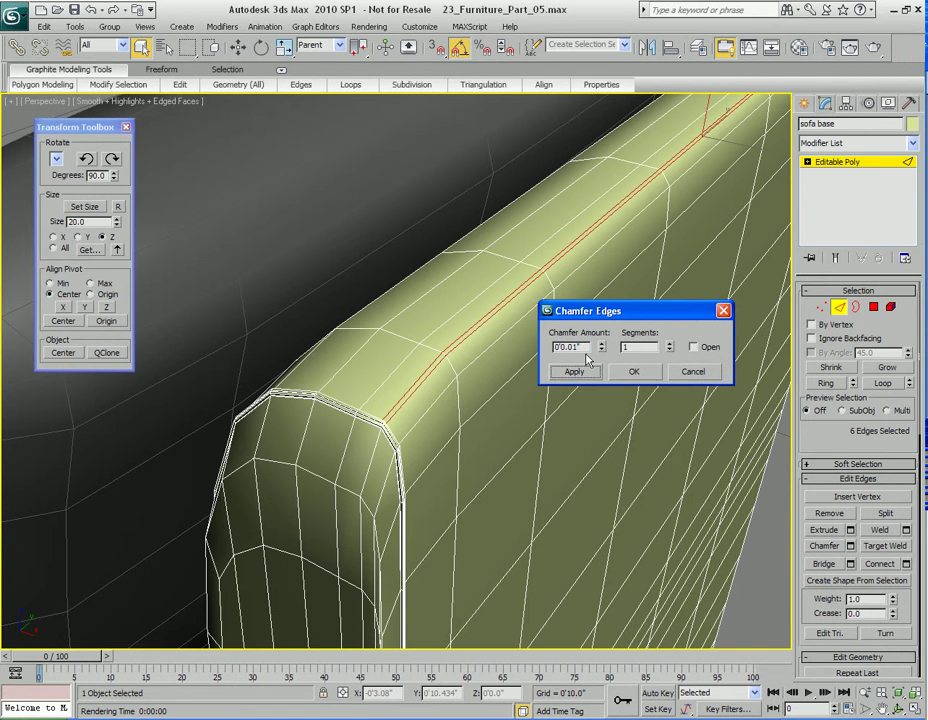
scroll(447, 393, "up", 5)
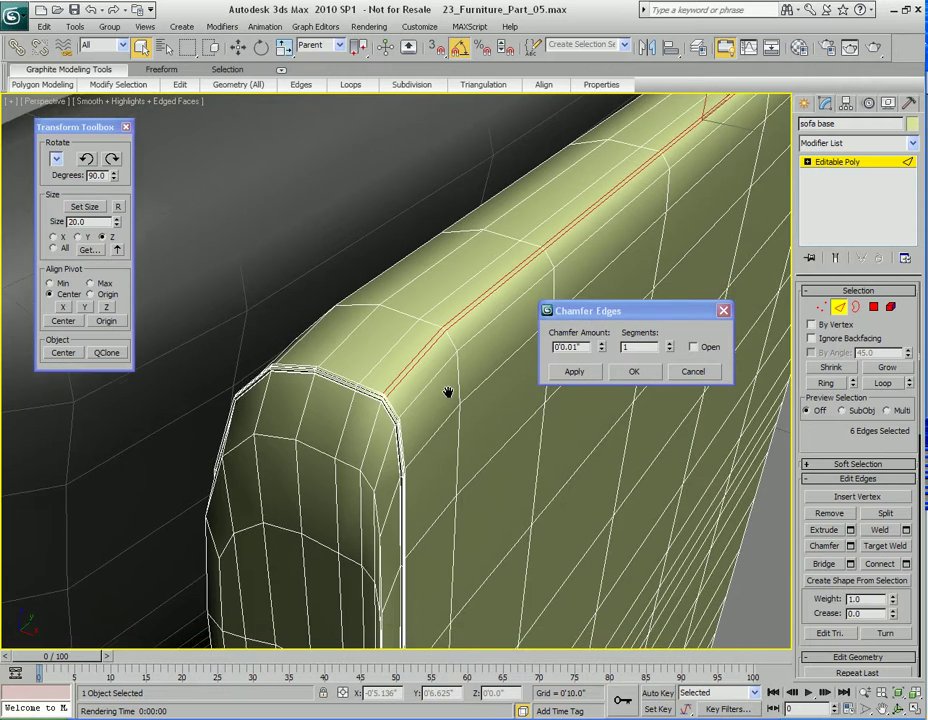
scroll(473, 386, "down", 1)
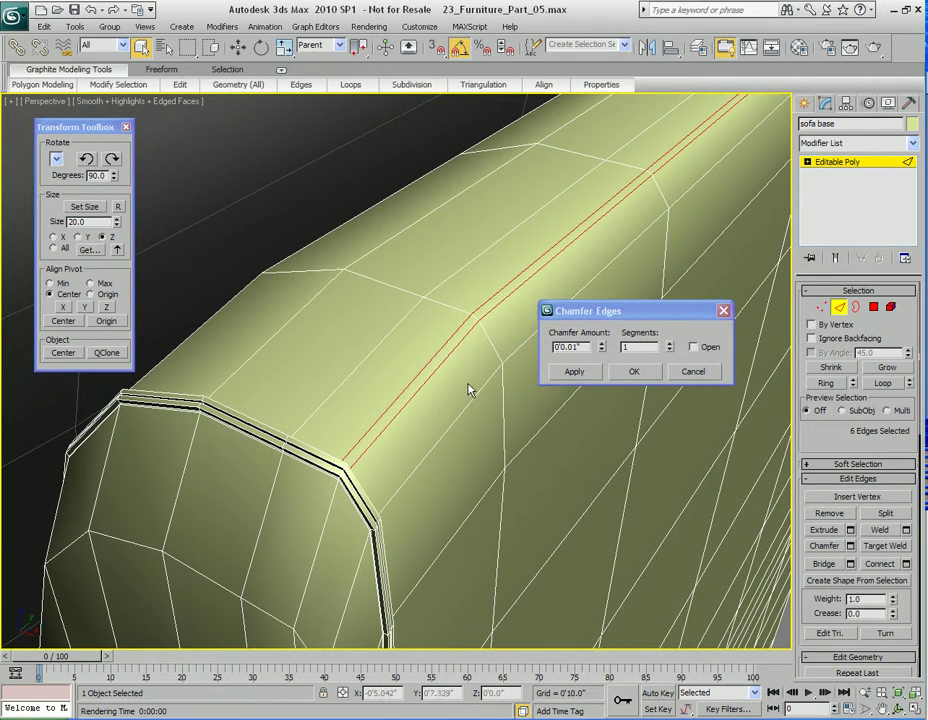
left_click(574, 371)
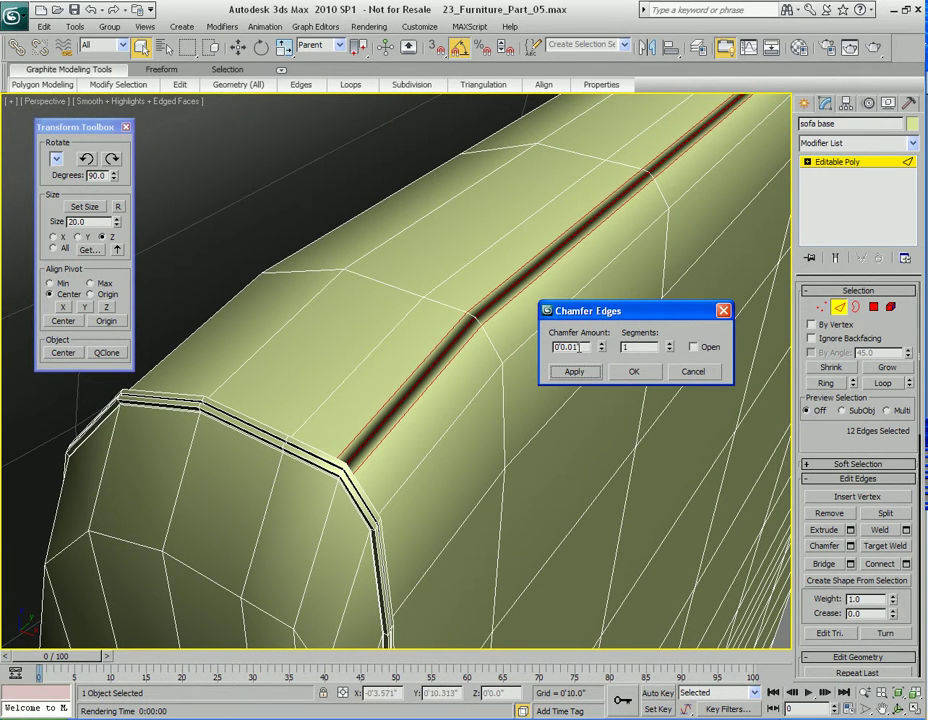
Step: Chamfer the two resulting edge lines along the top of the arm by 0'0.002"
type("02")
key("Return")
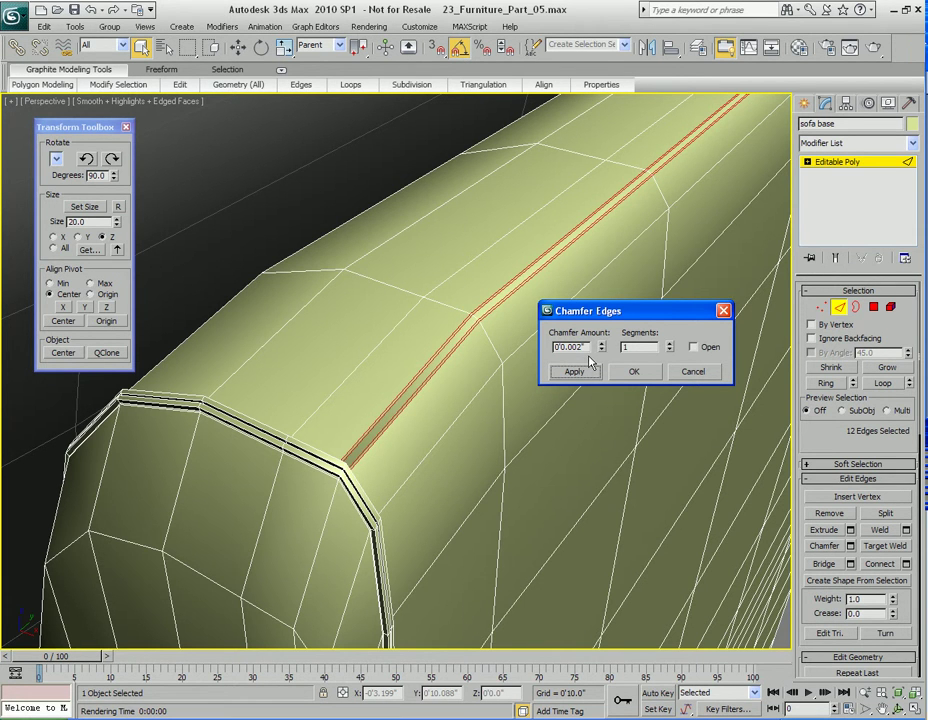
middle_click_drag(466, 398, 430, 386, "alt")
left_click(637, 372)
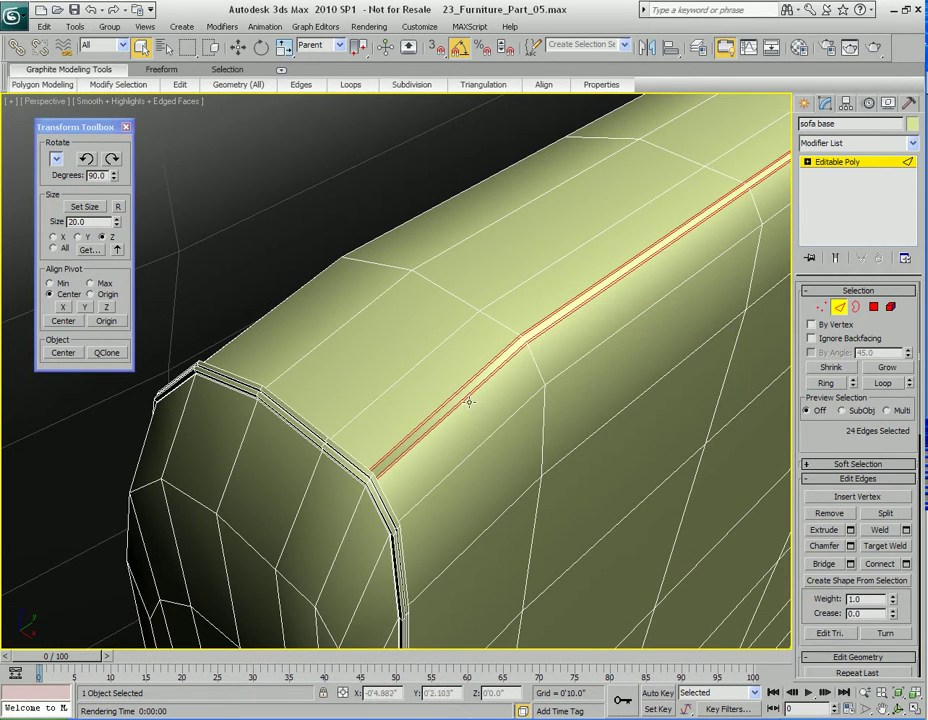
Step: Select the full loop of narrow polygons along the top corner of the sofa base and extrude it 0'0.01" by Local Normal
key("4")
left_click(531, 337)
left_click(535, 333, "ctrl")
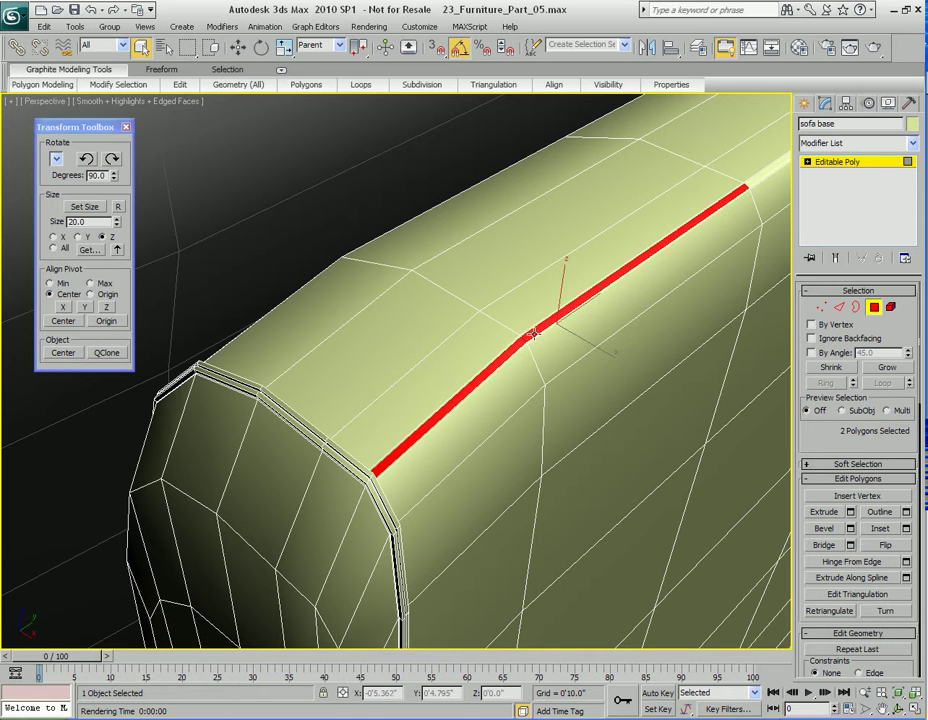
mouse_move(117, 84)
left_click(100, 158)
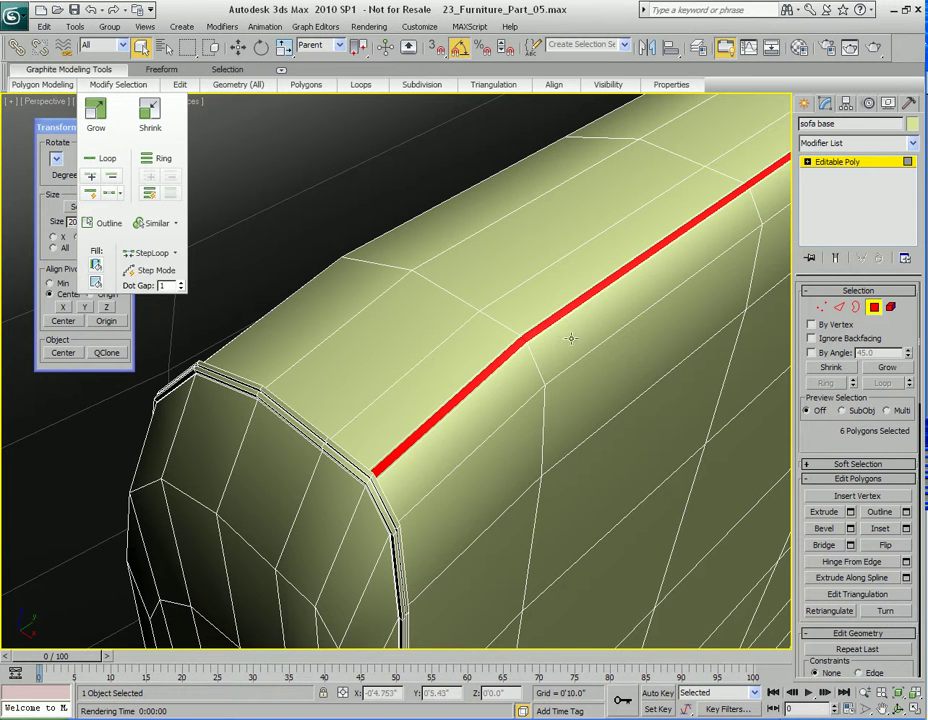
right_click(573, 323)
left_click(485, 364)
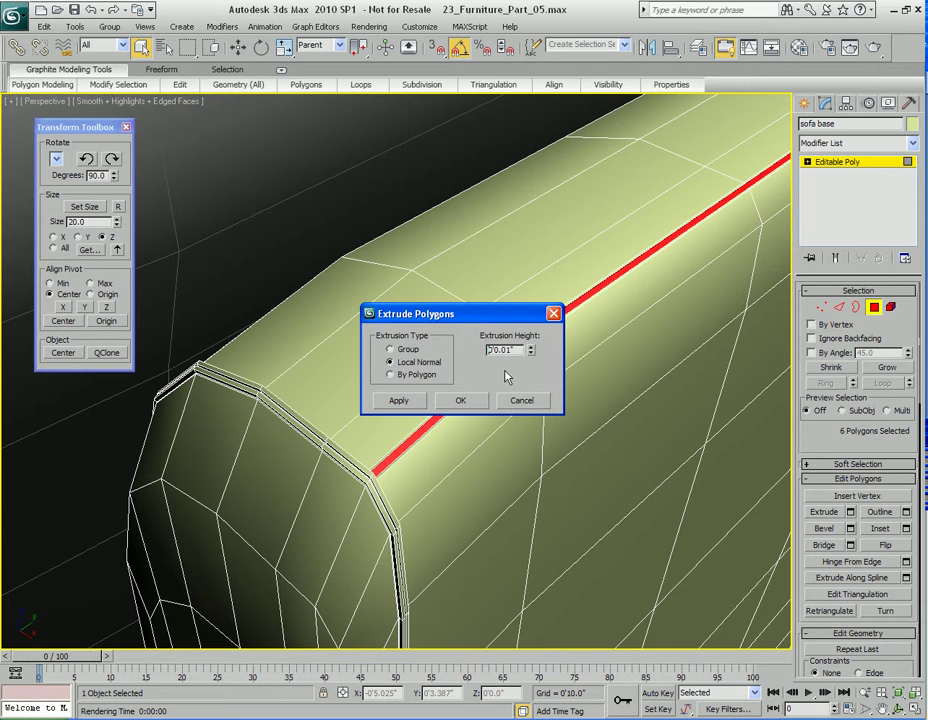
key("Tab")
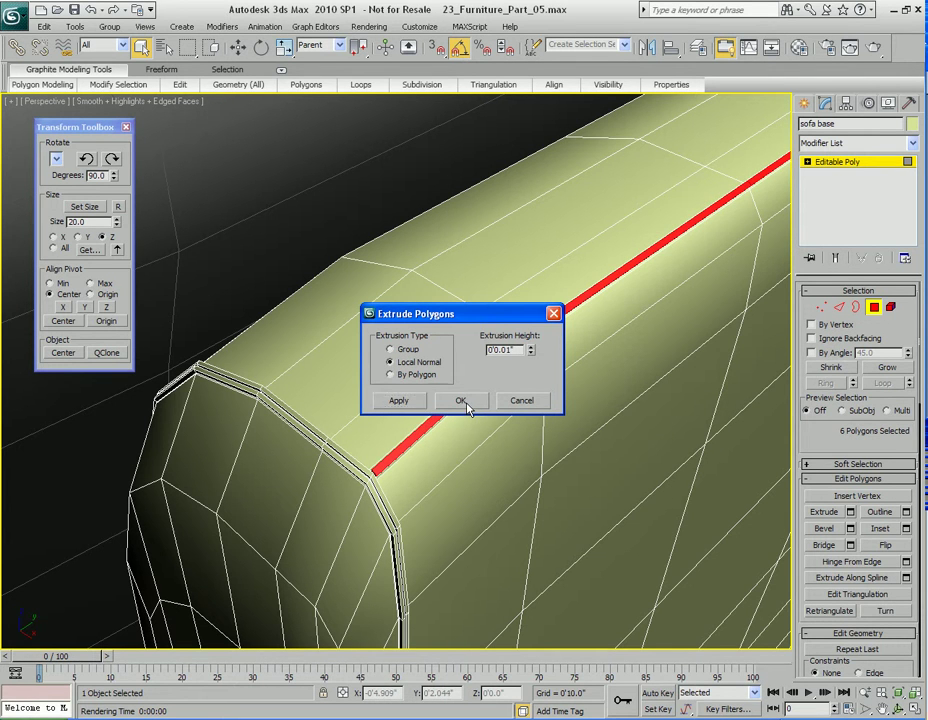
left_click(460, 401)
Step: Select the ring of edges across the narrow top strip and connect them with two parallel edge lines running along the strip
key("2")
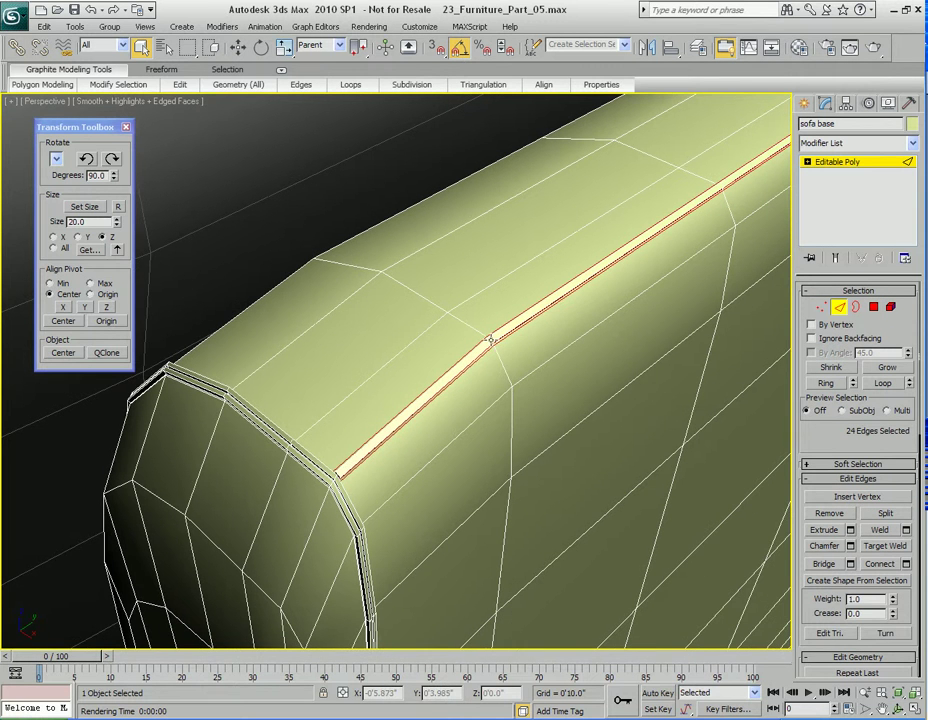
left_click(488, 342)
left_click(489, 339)
key("alt+z")
left_click_drag(524, 375, 553, 333)
right_click(553, 333)
left_click(547, 323)
left_click(549, 321)
double_click(600, 286)
middle_click_drag(601, 377, 528, 338, "alt")
right_click(472, 300)
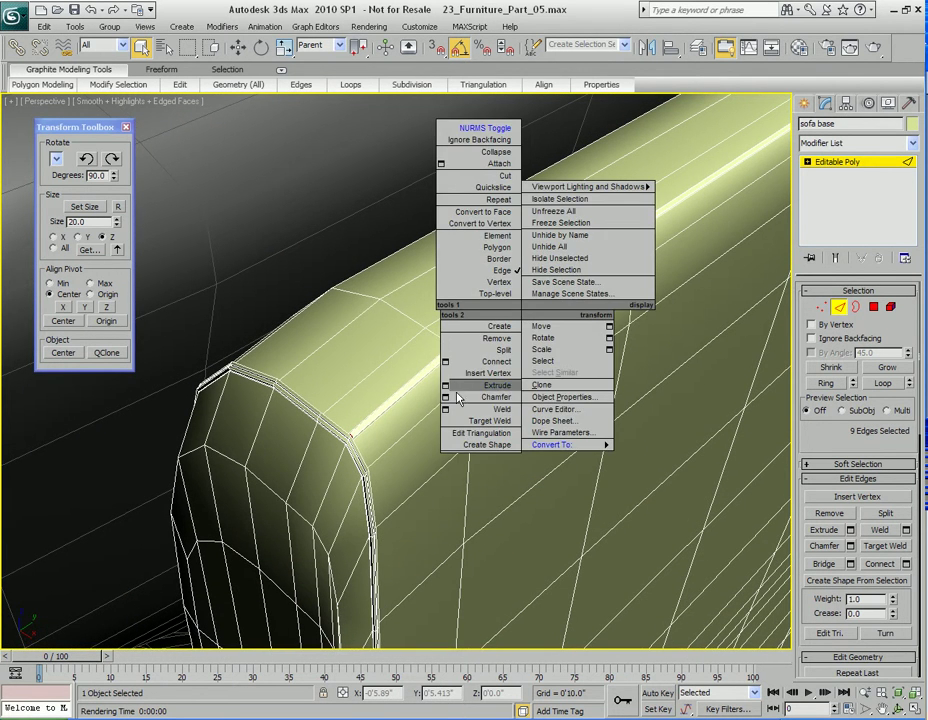
left_click(456, 364)
left_click_drag(477, 305, 555, 288)
left_click(548, 395)
Step: Select the loop of polygons down the middle of the top strip and extrude it -0'0.01" by Local Normal
scroll(464, 400, "up", 5)
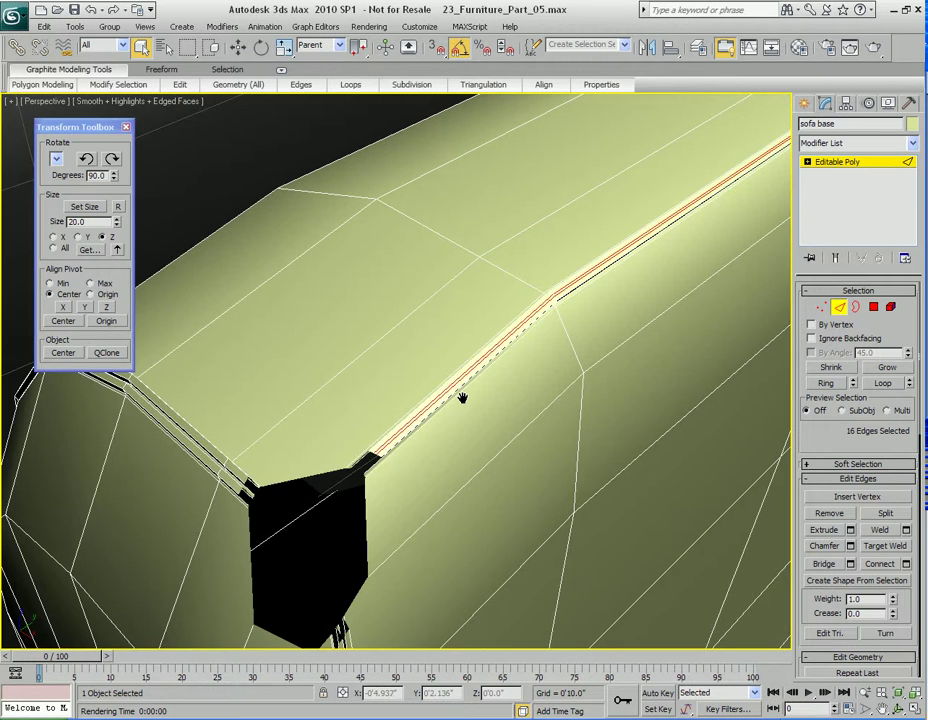
key("4")
left_click(529, 320)
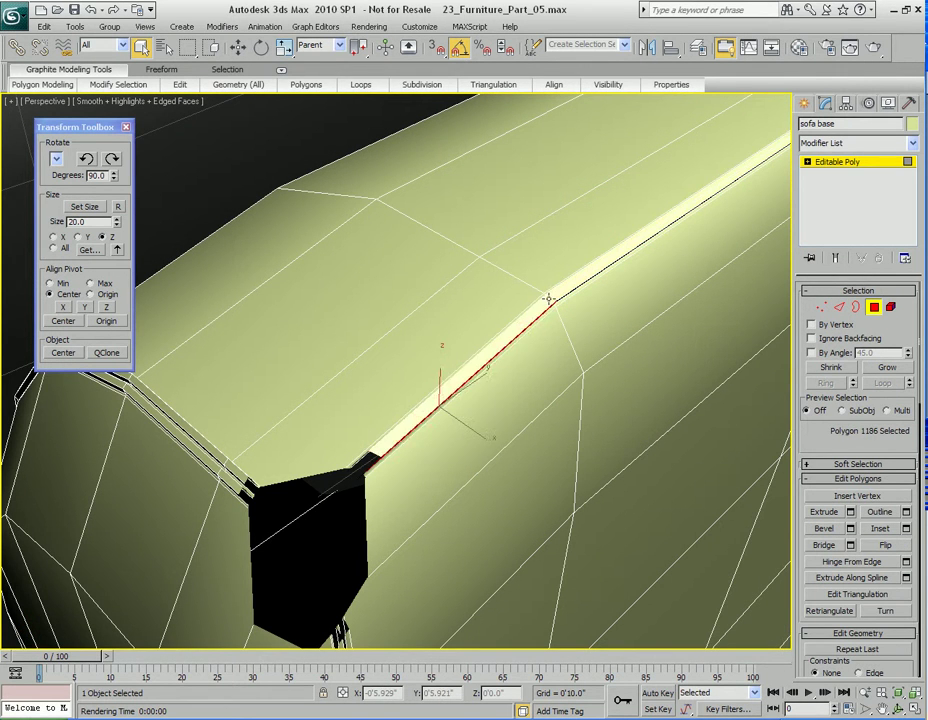
left_click(556, 292, "ctrl")
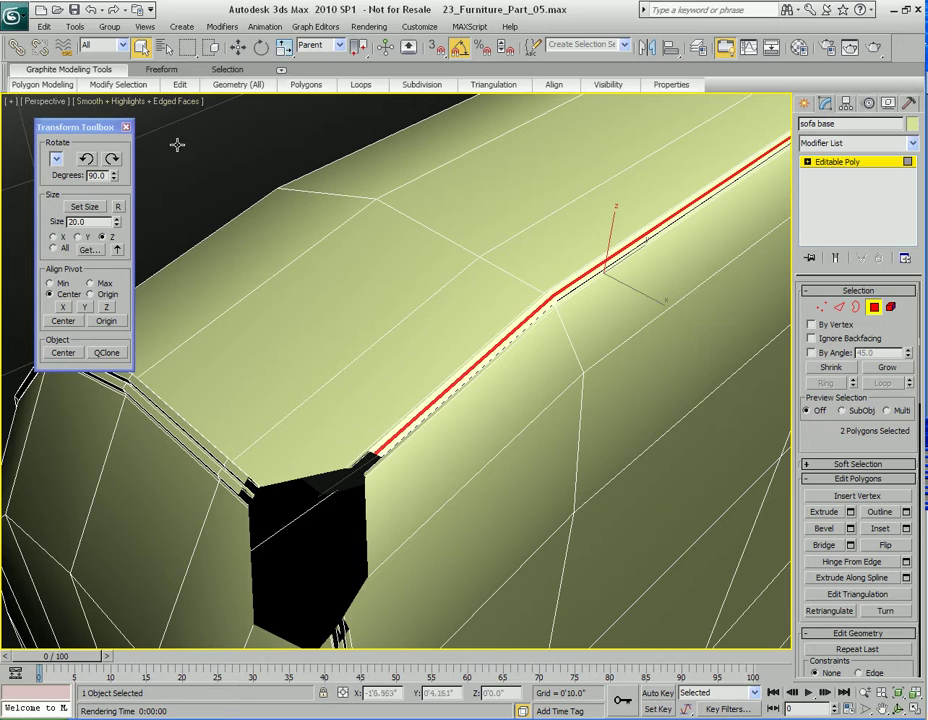
mouse_move(118, 84)
left_click(107, 160)
scroll(502, 367, "down", 3)
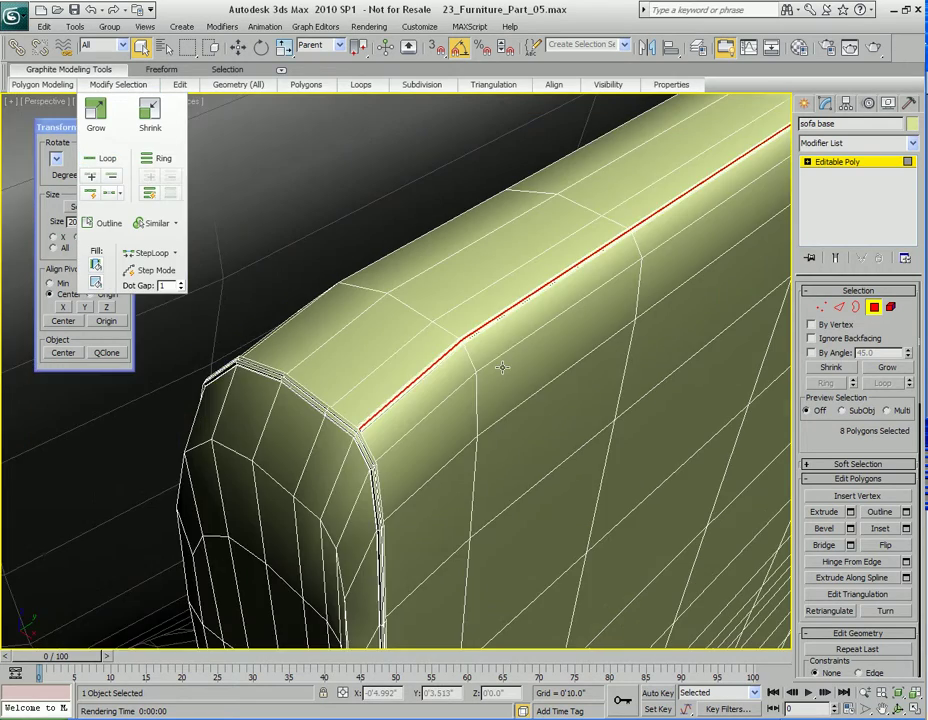
scroll(476, 429, "up", 2)
scroll(484, 400, "down", 2)
scroll(480, 429, "up", 5)
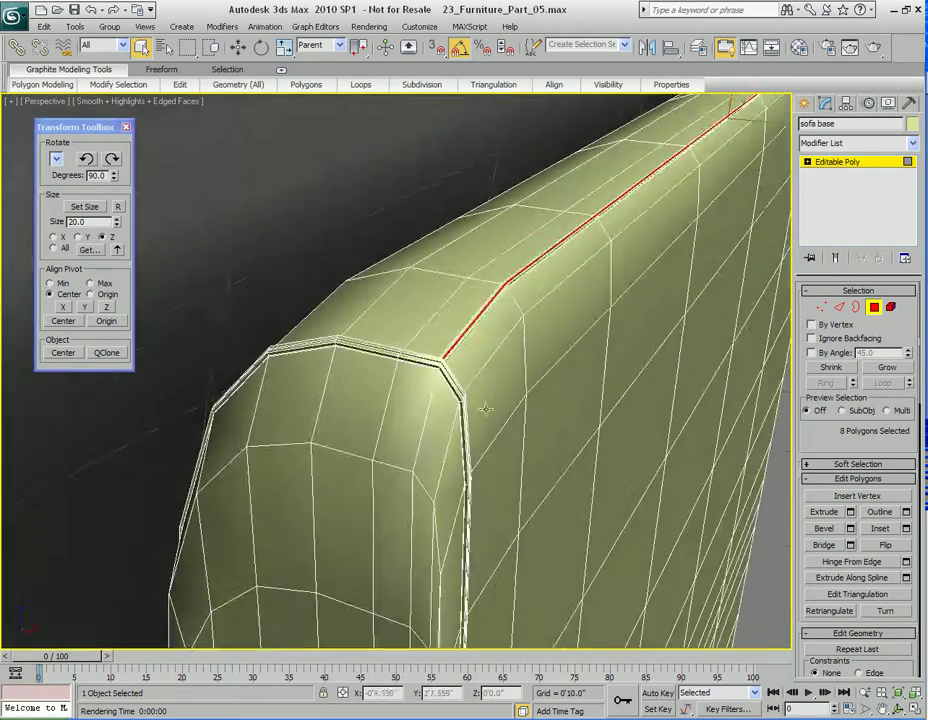
scroll(478, 420, "down", 2)
right_click(458, 360)
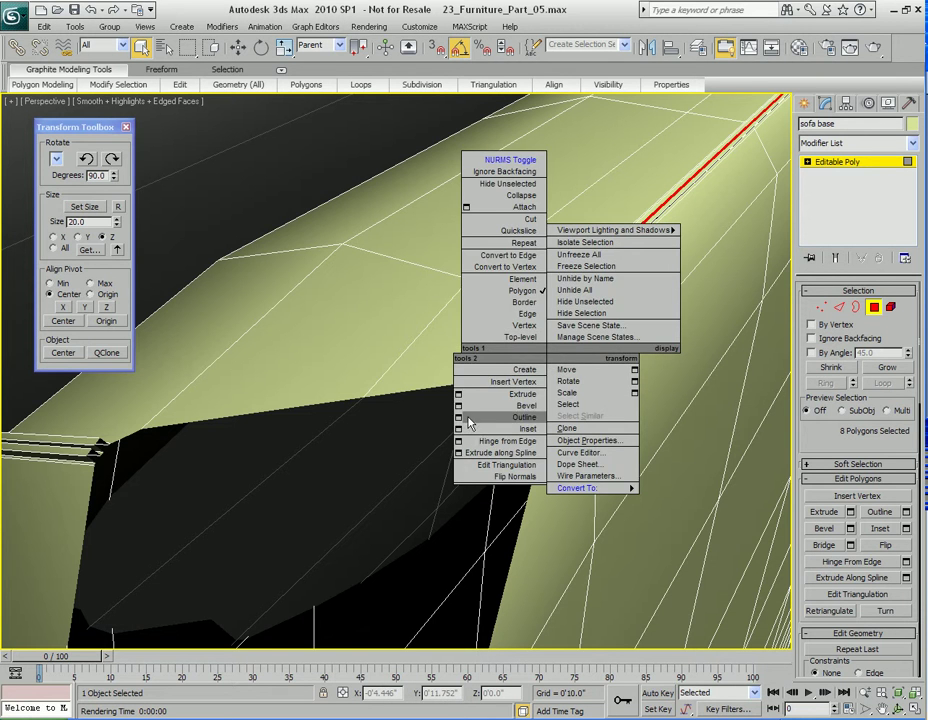
left_click(453, 392)
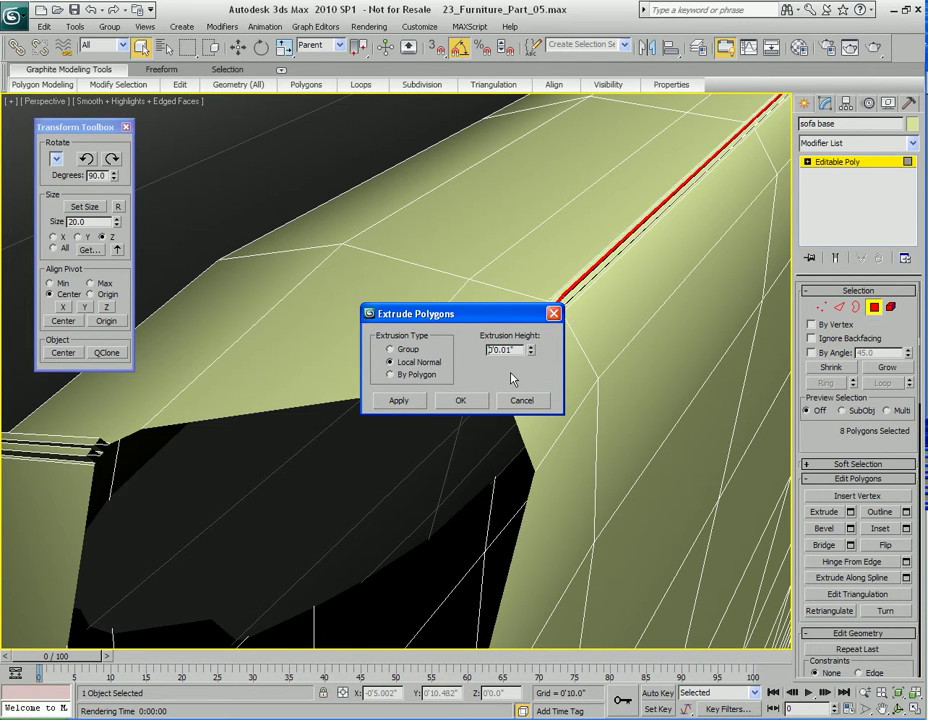
key("Tab")
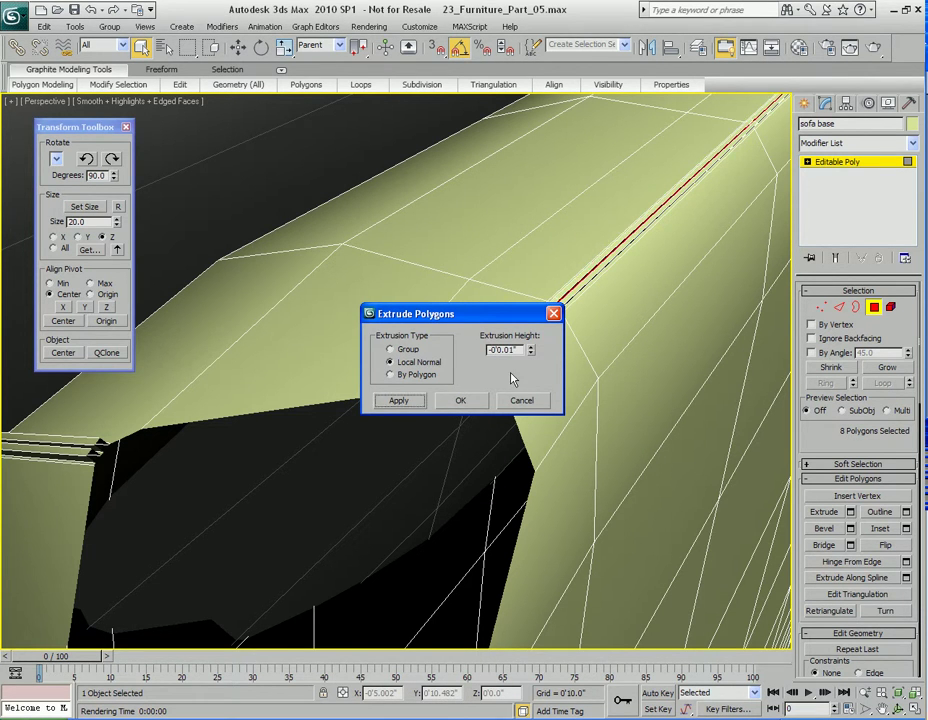
left_click(460, 400)
Step: Turn on NURMS smoothing for the sofa base and render a close-up of the top seam
scroll(559, 404, "down", 3)
right_click(549, 420)
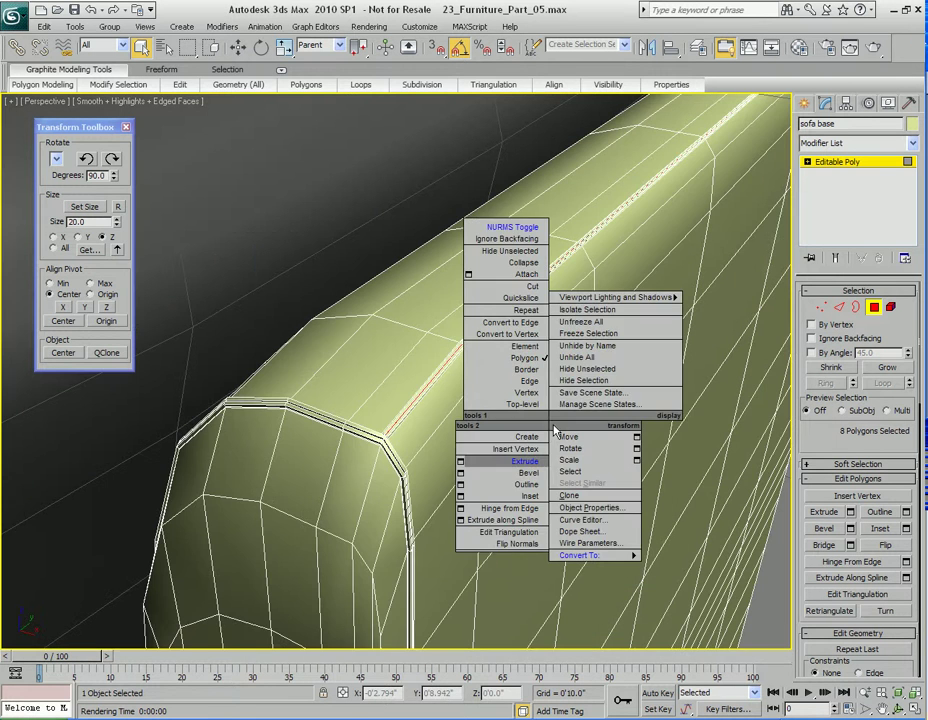
left_click(502, 230)
key("shift+q")
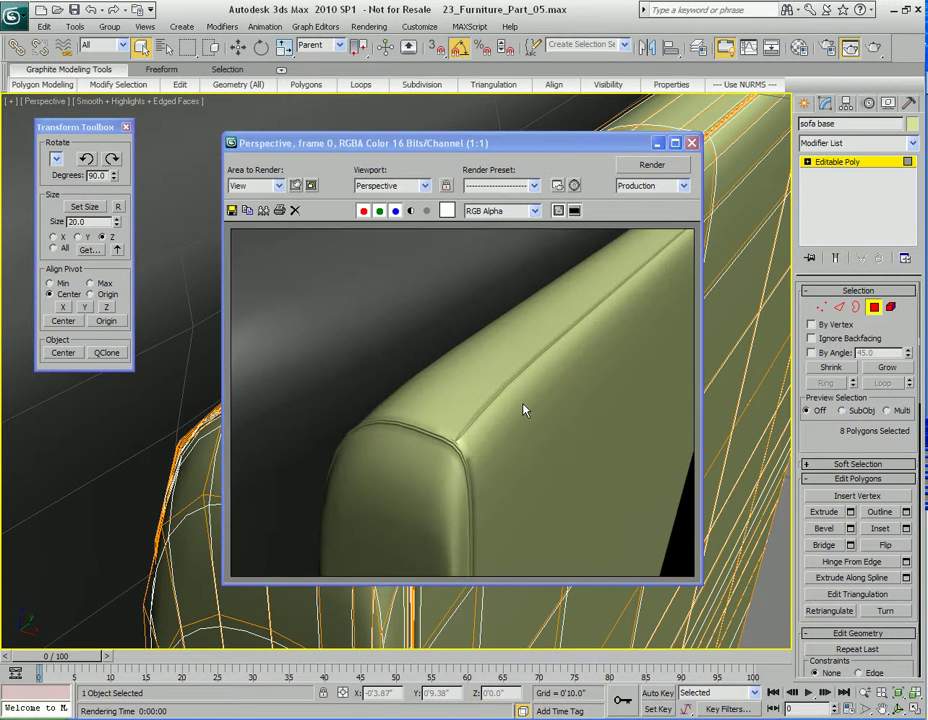
left_click(691, 142)
Step: Leave polygon editing on the sofa base and render a wider view showing its seams alongside the cushions
scroll(505, 481, "down", 5)
middle_click_drag(505, 481, 535, 437)
key("4")
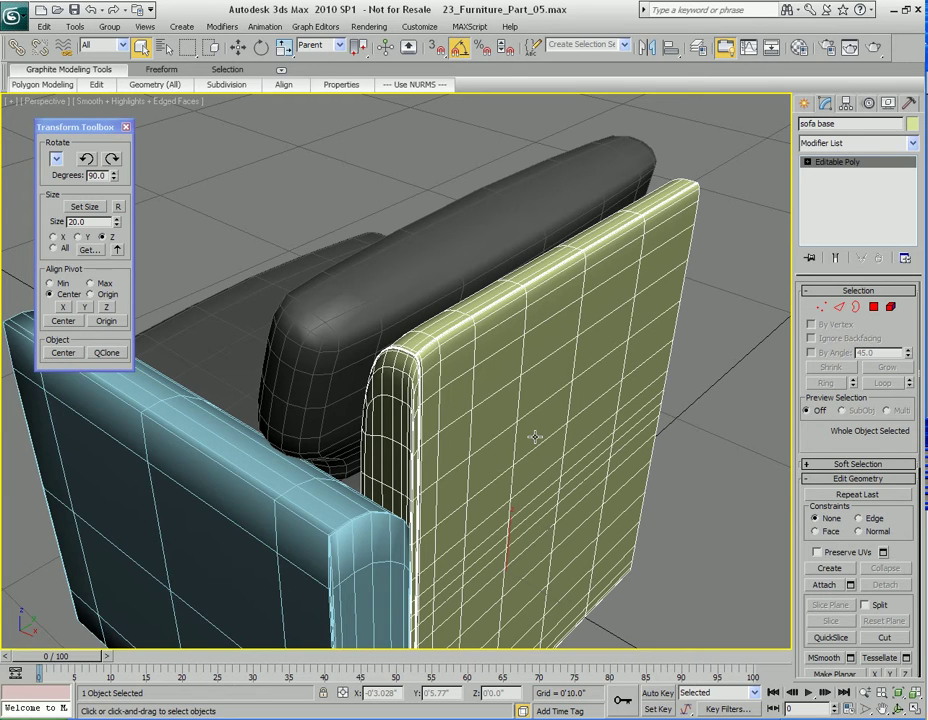
middle_click_drag(535, 437, 563, 480, "alt")
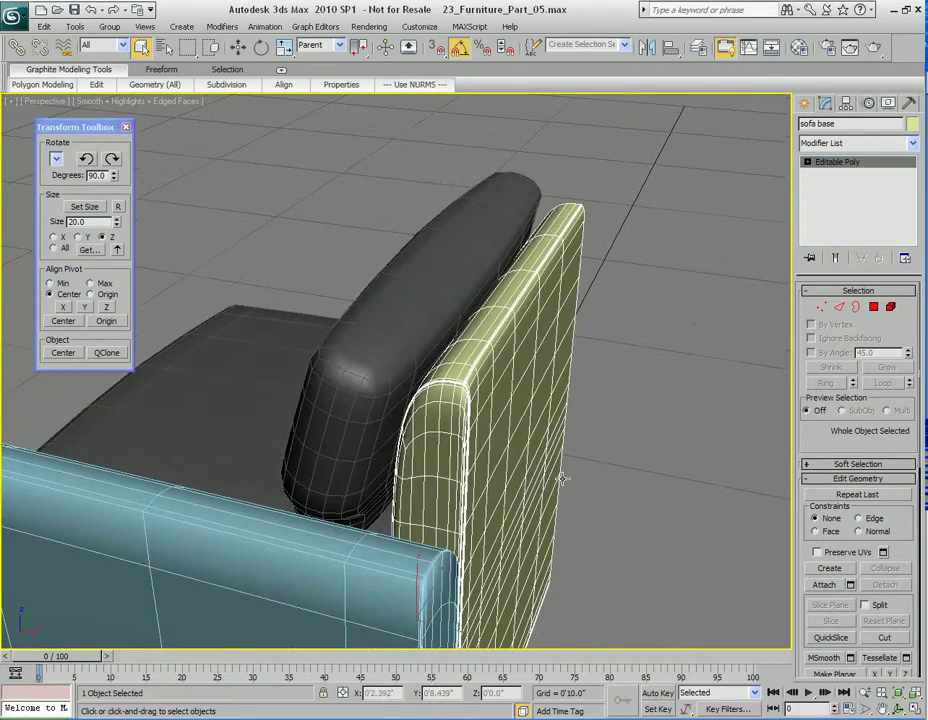
key("shift+q")
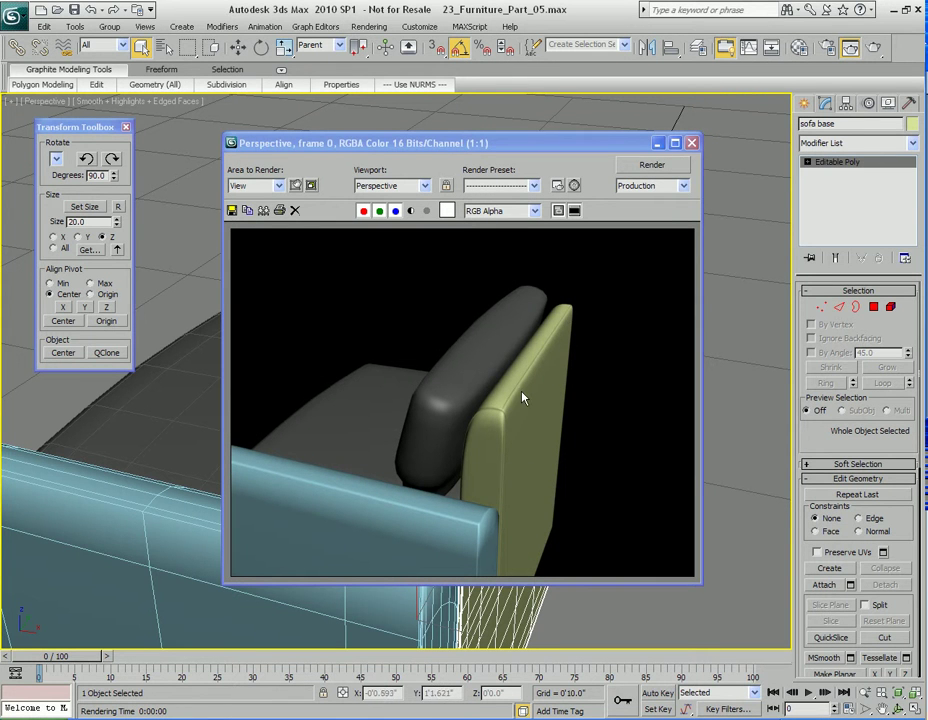
left_click(691, 143)
Step: Select the arm rest and make its instanced TurboSmooth modifier unique
middle_click_drag(387, 464, 460, 437, "alt")
scroll(481, 466, "down", 4)
scroll(452, 474, "up", 3)
left_click(429, 503)
middle_click_drag(429, 503, 502, 451, "alt")
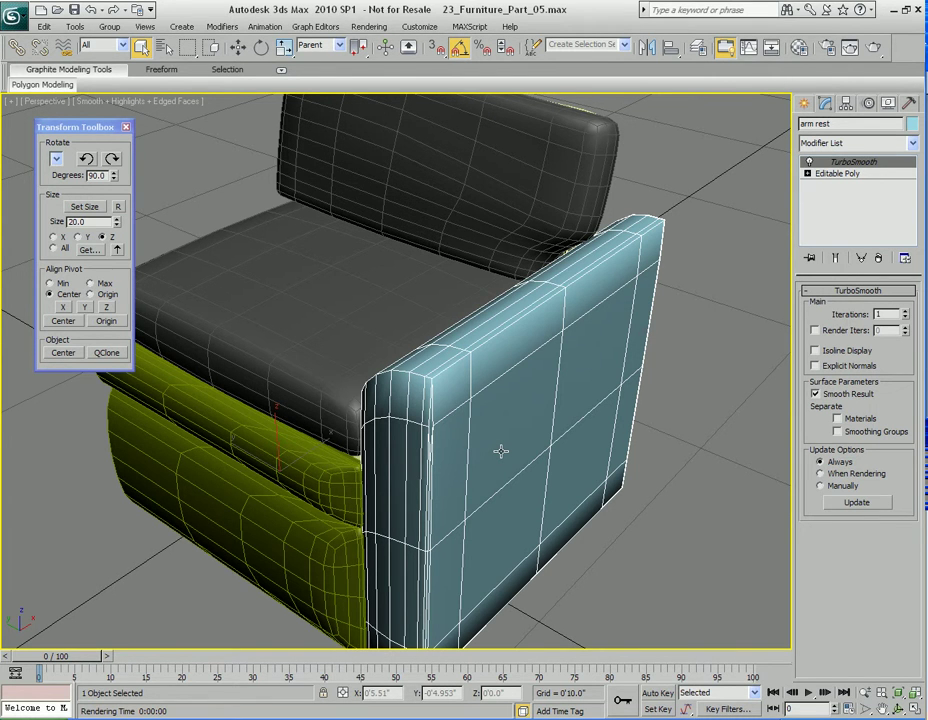
middle_click_drag(474, 474, 495, 453)
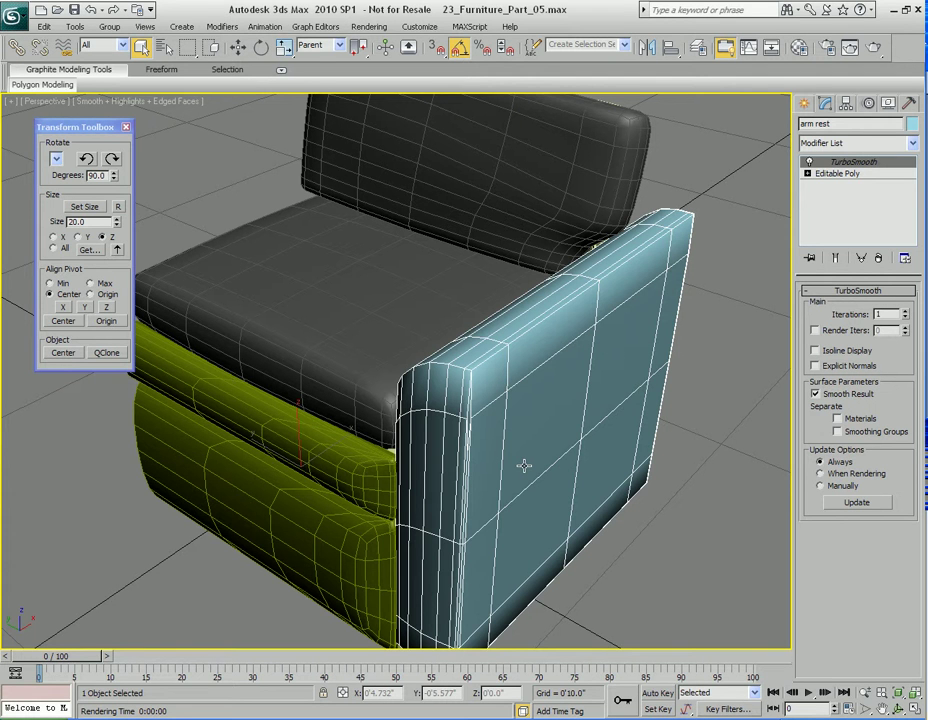
middle_click_drag(519, 482, 493, 512, "alt")
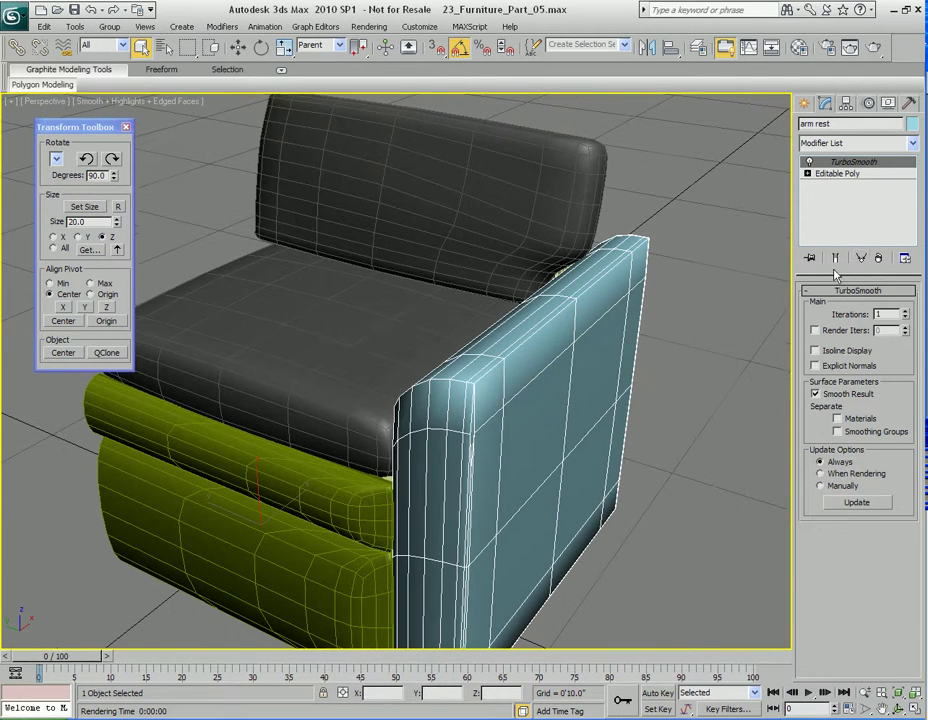
right_click(866, 166)
left_click(764, 256)
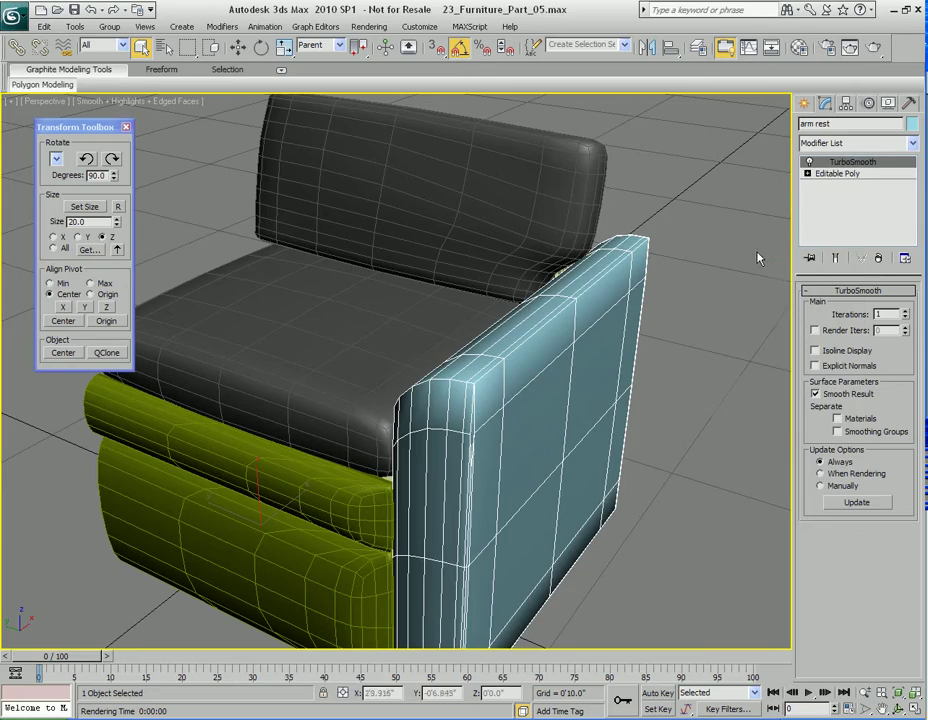
Step: Set the arm rest's TurboSmooth iterations to 2 and inspect the mesh around its front corner
middle_click_drag(548, 420, 540, 411, "alt")
scroll(540, 411, "up", 4)
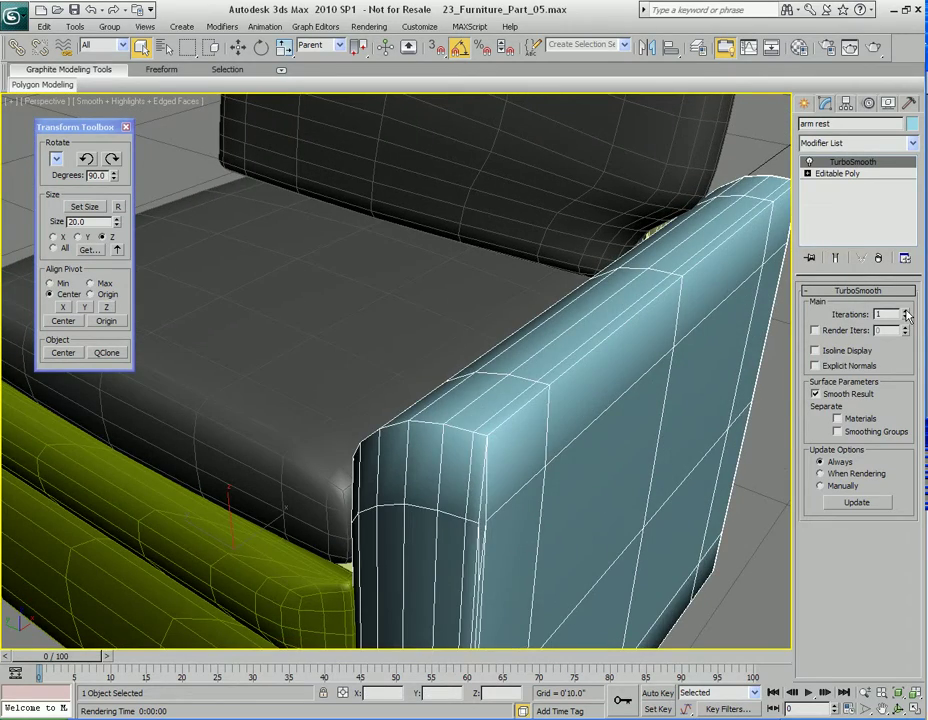
left_click(905, 311)
middle_click_drag(478, 404, 479, 405, "alt")
scroll(478, 404, "up", 5)
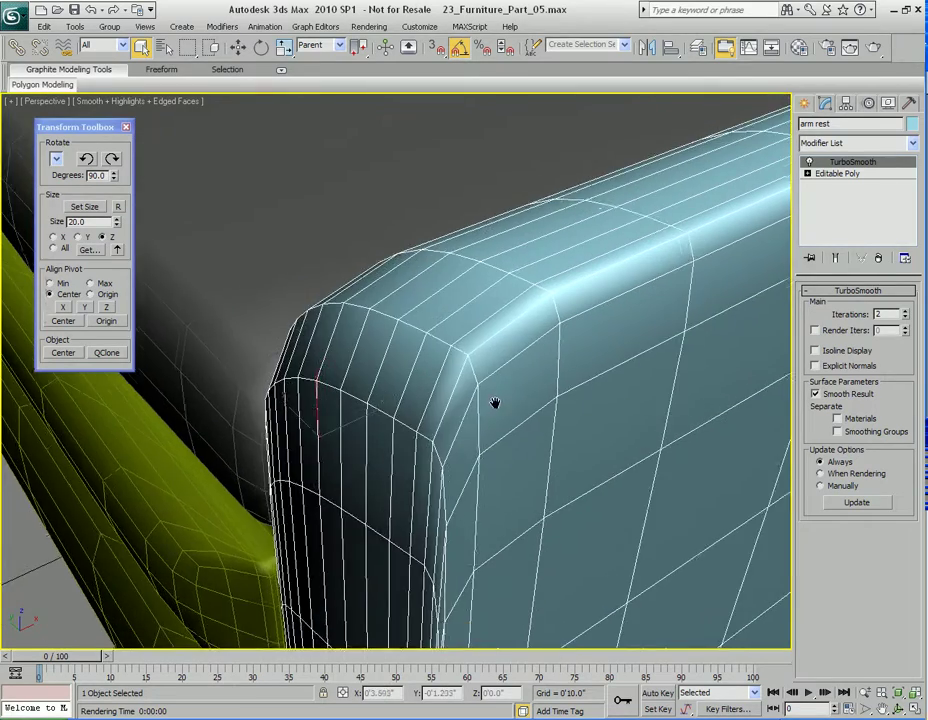
middle_click_drag(494, 403, 445, 472, "alt")
scroll(487, 405, "down", 2)
scroll(482, 406, "up", 3)
scroll(586, 335, "down", 3)
scroll(571, 362, "up", 3)
middle_click_drag(571, 362, 501, 365, "alt")
scroll(501, 365, "down", 2)
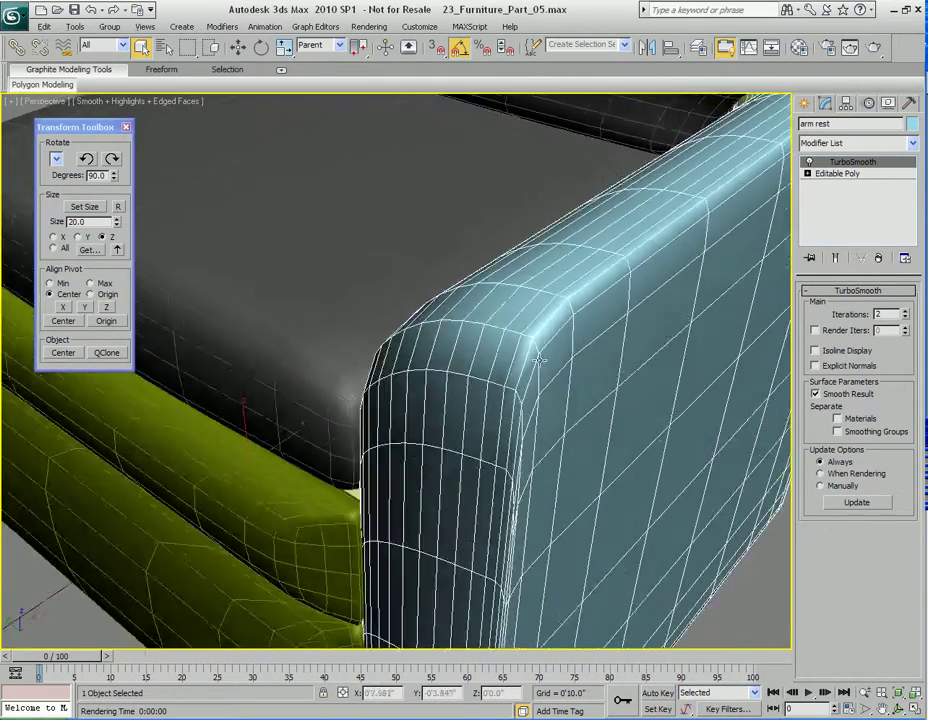
Step: Convert the arm rest with its smoothing to an Editable Poly
right_click(846, 208)
left_click(702, 305)
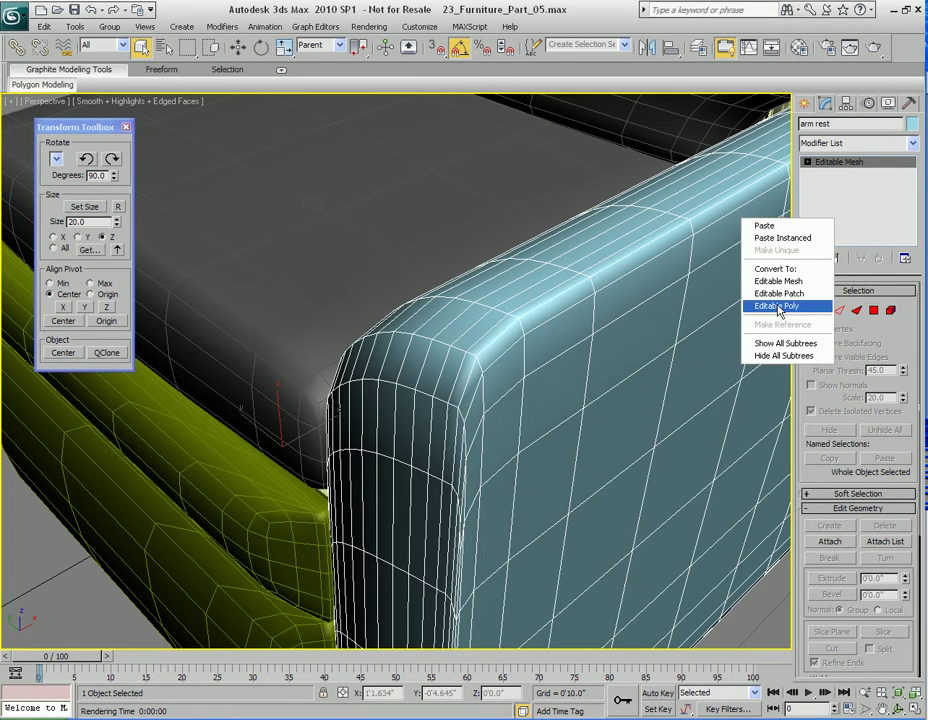
left_click(777, 305)
Step: Select the ring of edges around the arm rest's rounded front border and connect them with 1 segment
key("2")
left_click(491, 391)
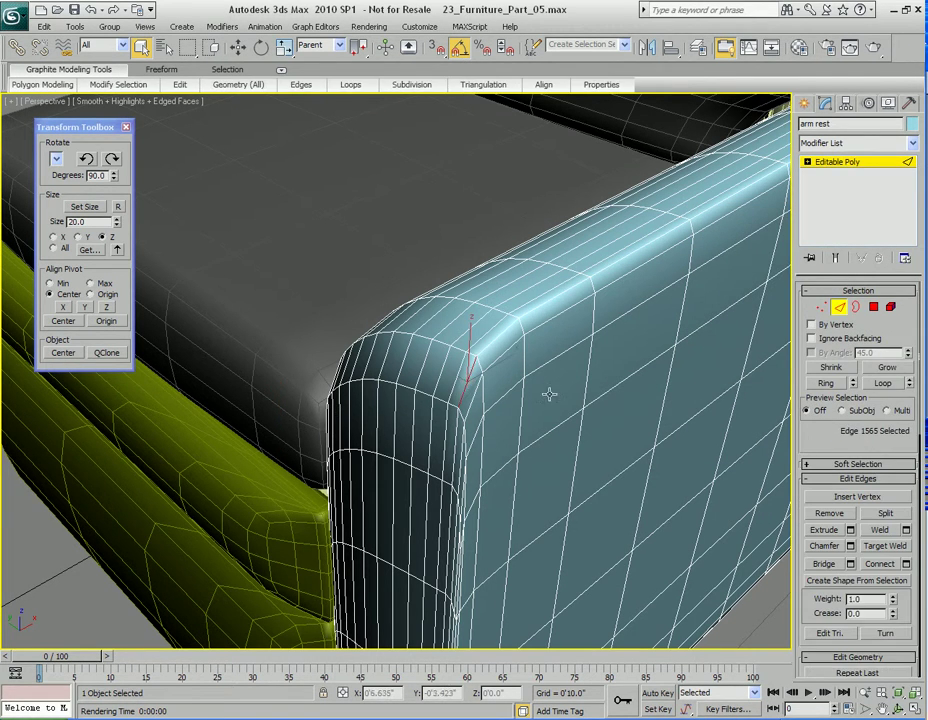
left_click(826, 383)
right_click(494, 367)
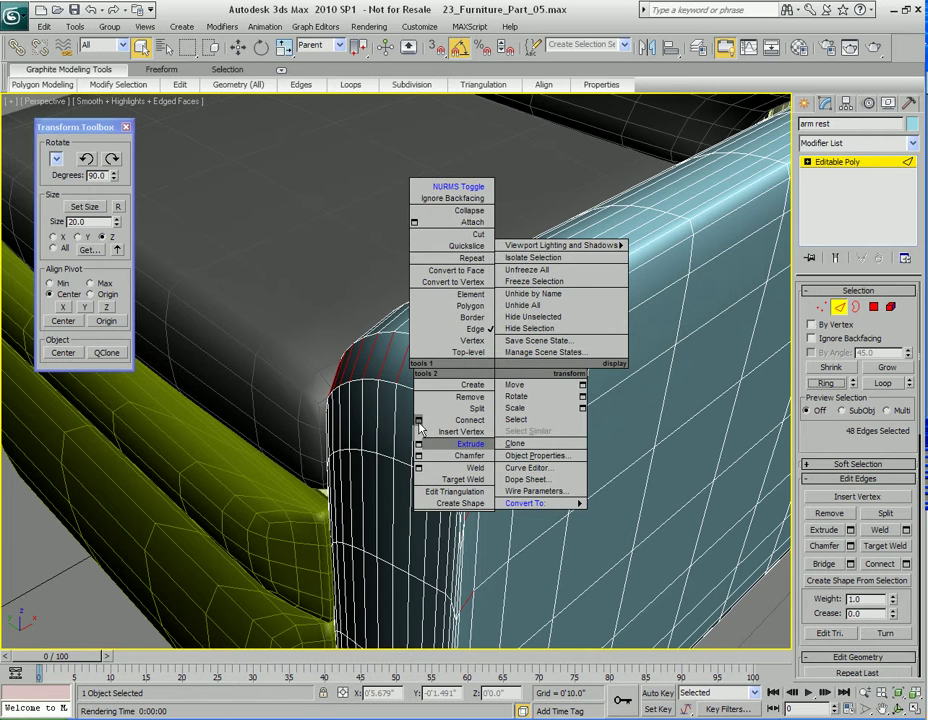
left_click(418, 420)
left_click_drag(487, 312, 669, 294)
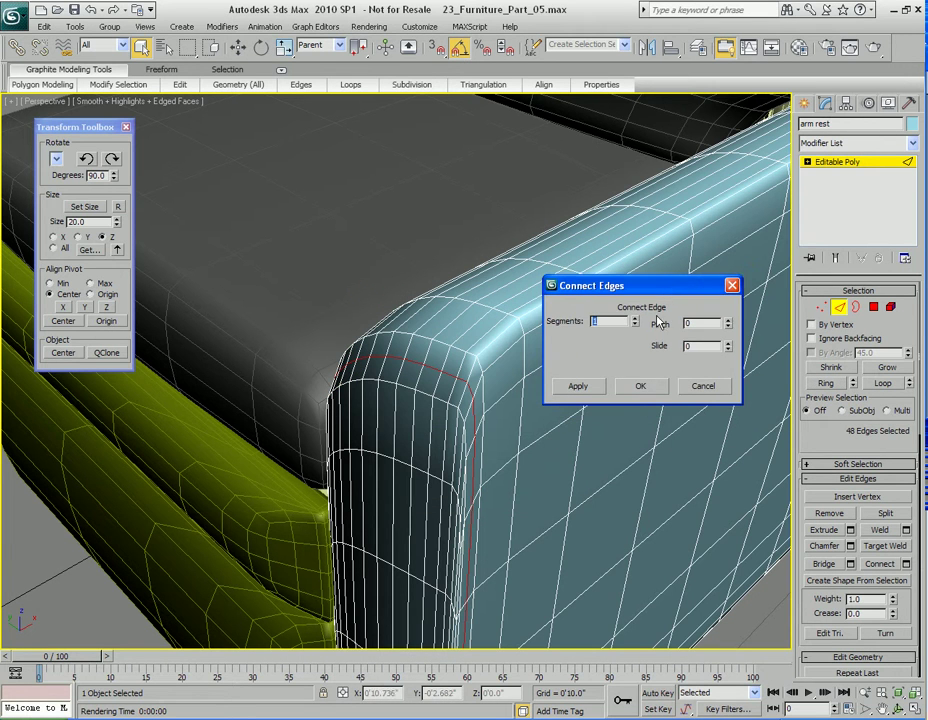
left_click(640, 386)
Step: Chamfer the new edge loop around the arm rest's front by 0'0.02" with 1 segment and apply it
right_click(413, 366)
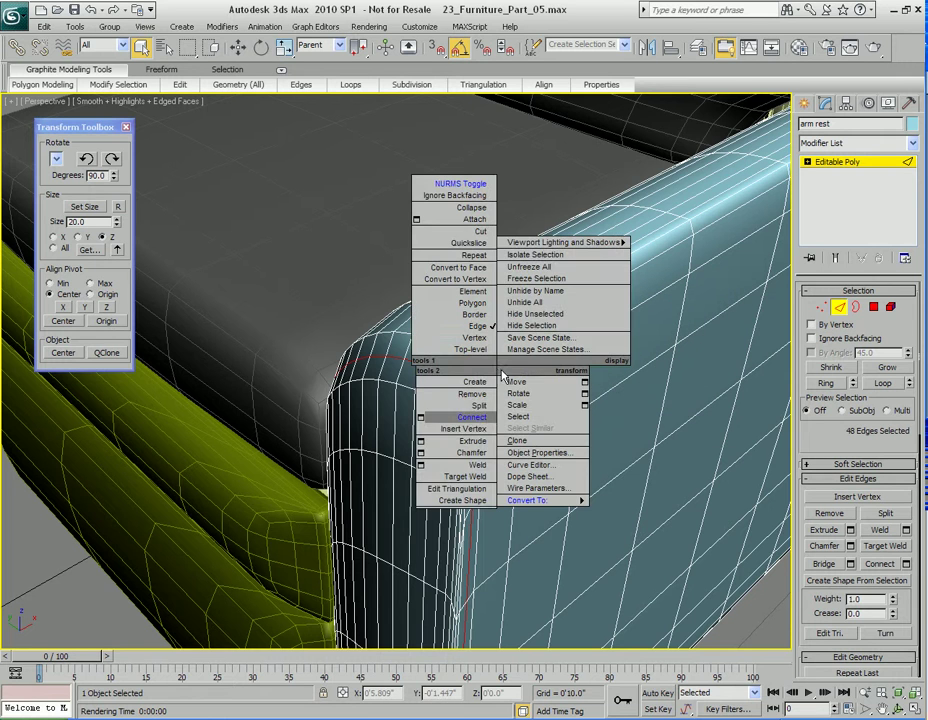
left_click(420, 454)
left_click_drag(476, 333, 619, 322)
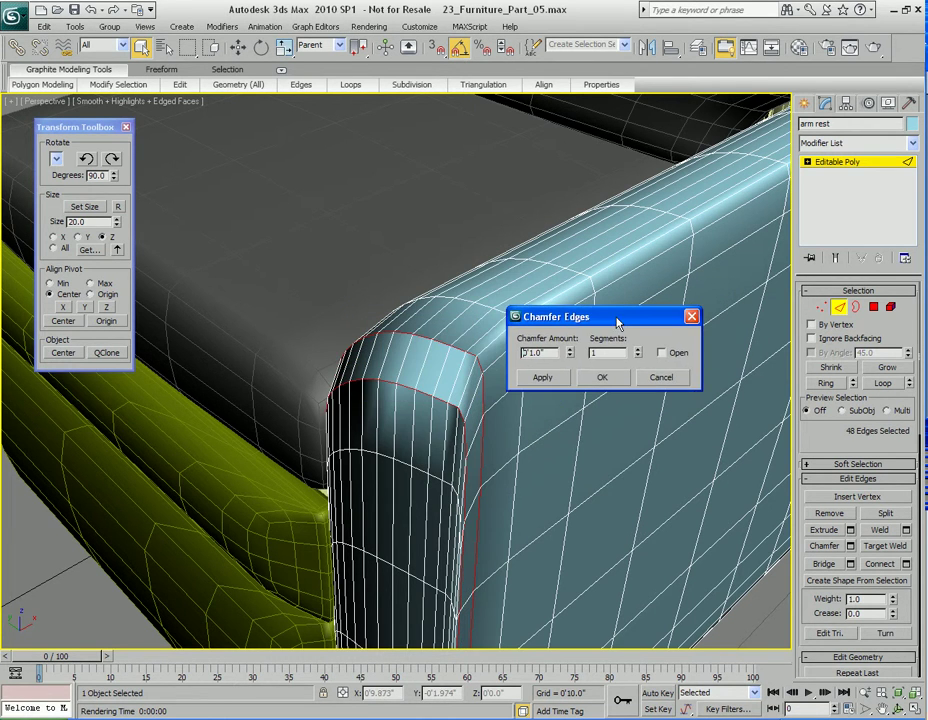
left_click(569, 355)
left_click_drag(569, 357, 567, 426)
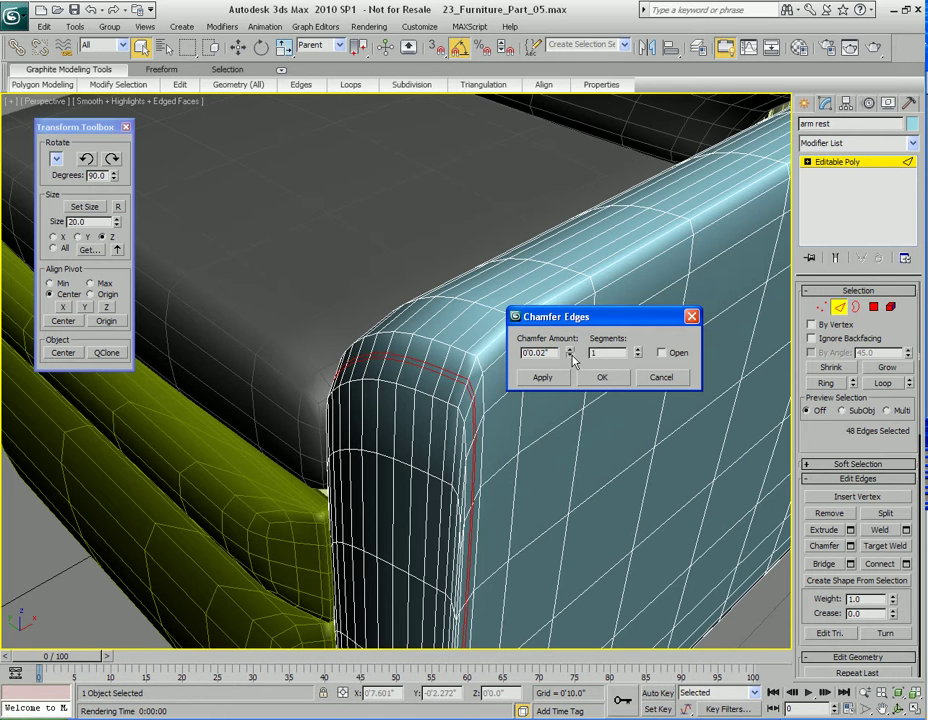
left_click_drag(568, 356, 571, 350)
left_click_drag(640, 316, 702, 296)
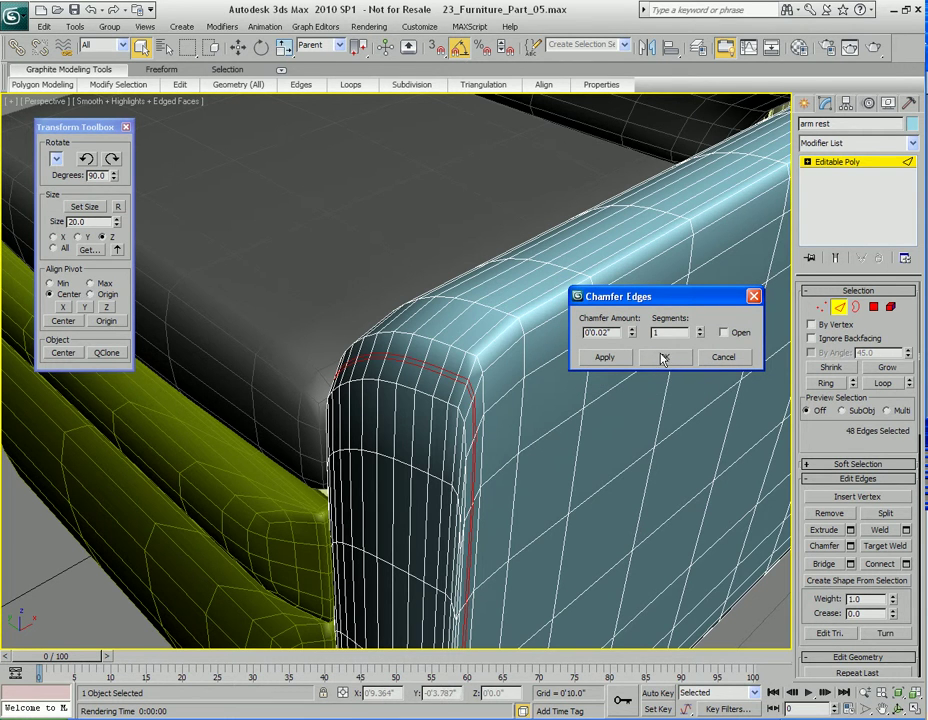
left_click(607, 358)
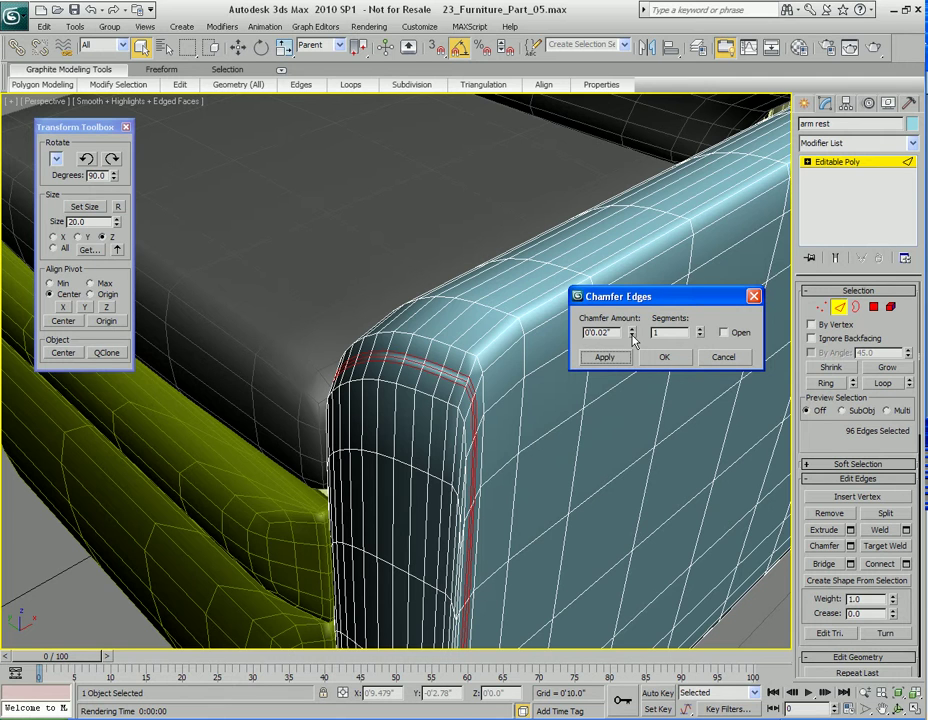
Step: Chamfer the edge loops around the arm rest's front again, this time by 0'0.002" with 1 segment
right_click(632, 338)
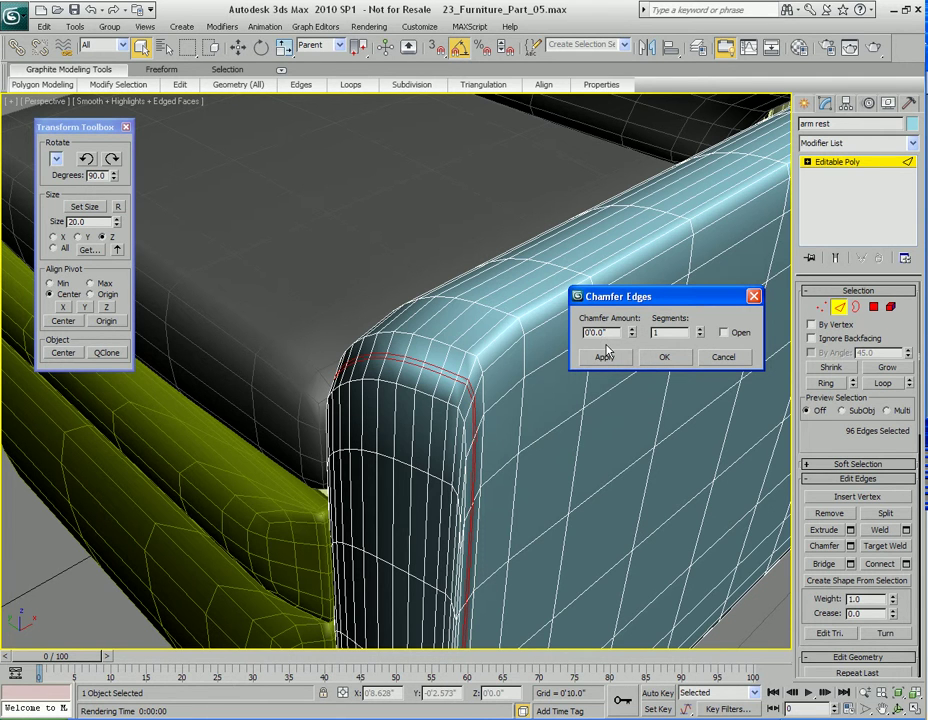
key("Return")
middle_click_drag(607, 352, 482, 398, "alt")
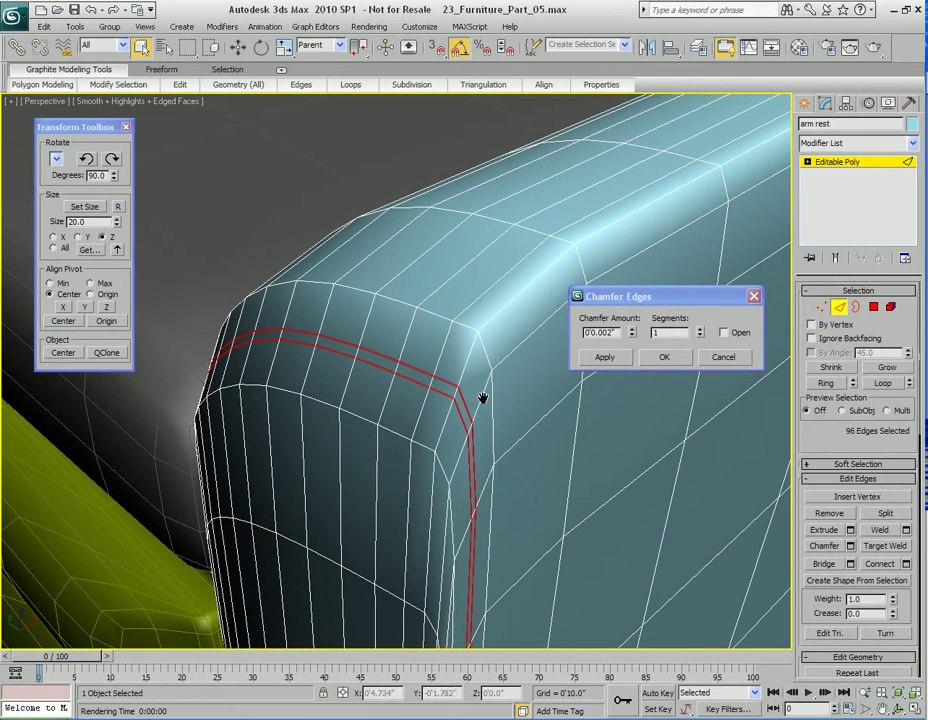
left_click(665, 358)
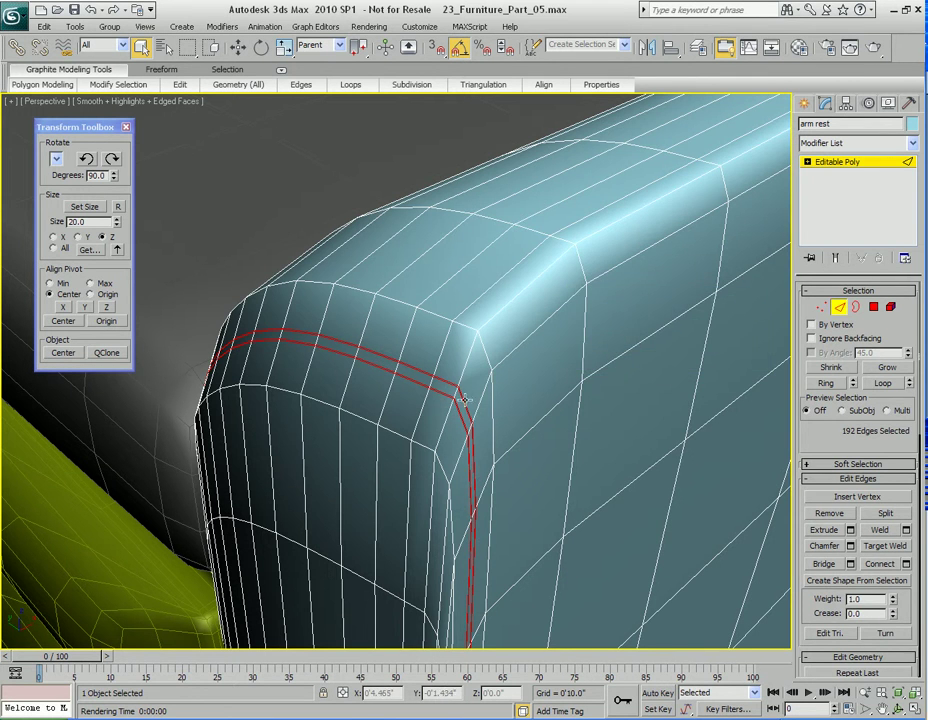
Step: Select the full loop of narrow polygons around the arm rest's front border and extrude it by Local Normal with a height of 0'0.01"
key("4")
left_click(438, 387)
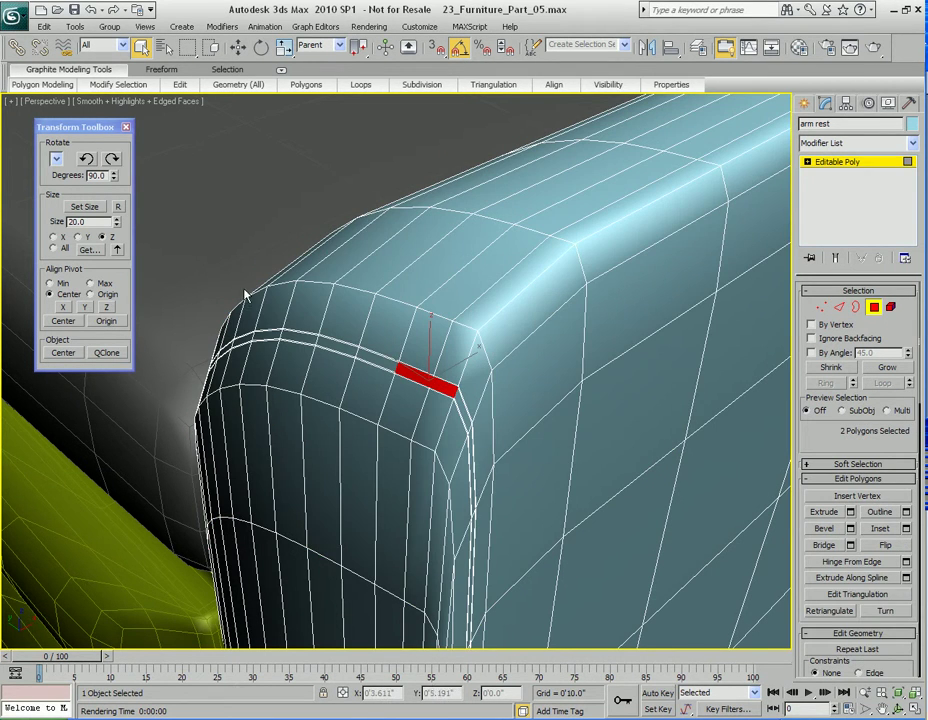
mouse_move(115, 84)
left_click(106, 160)
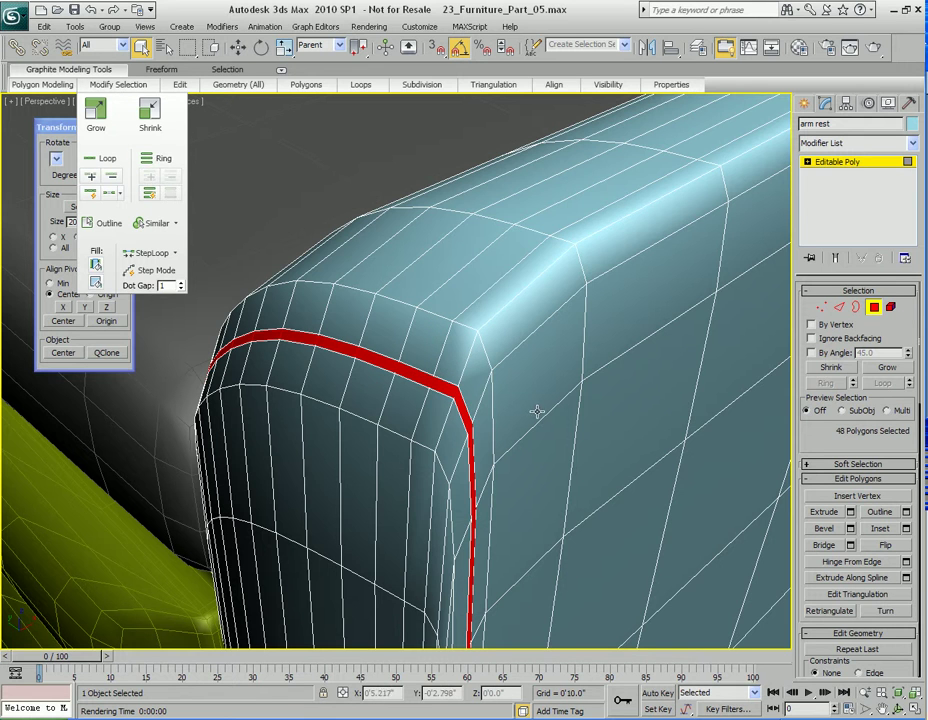
right_click(466, 389)
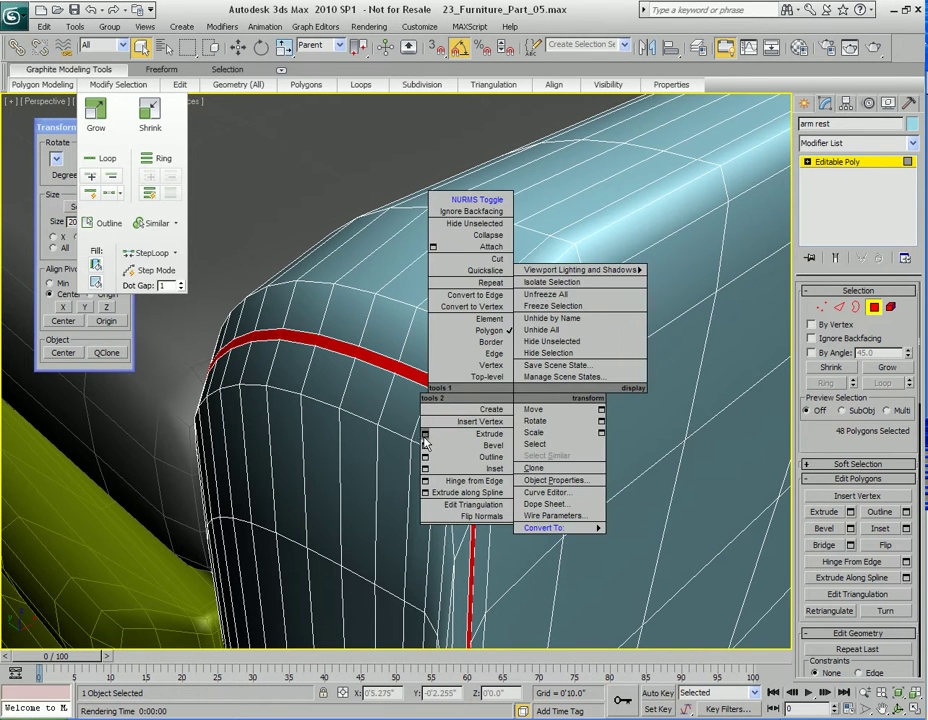
left_click(452, 424)
left_click(390, 361)
left_click_drag(531, 350, 530, 426)
left_click(531, 347)
left_click(531, 347)
left_click_drag(531, 350, 533, 336)
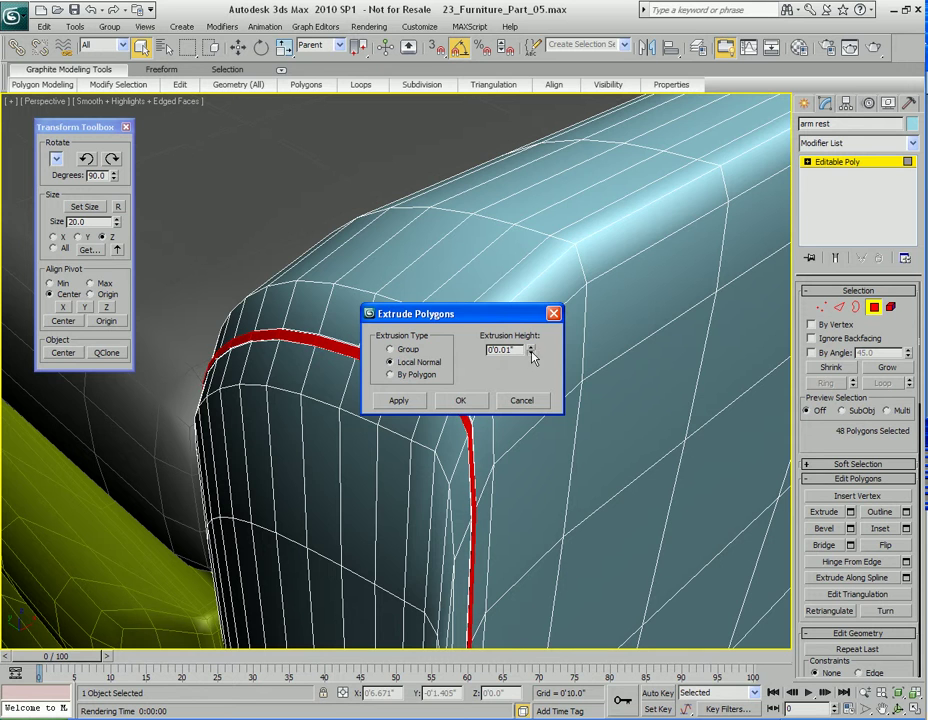
left_click_drag(420, 314, 581, 303)
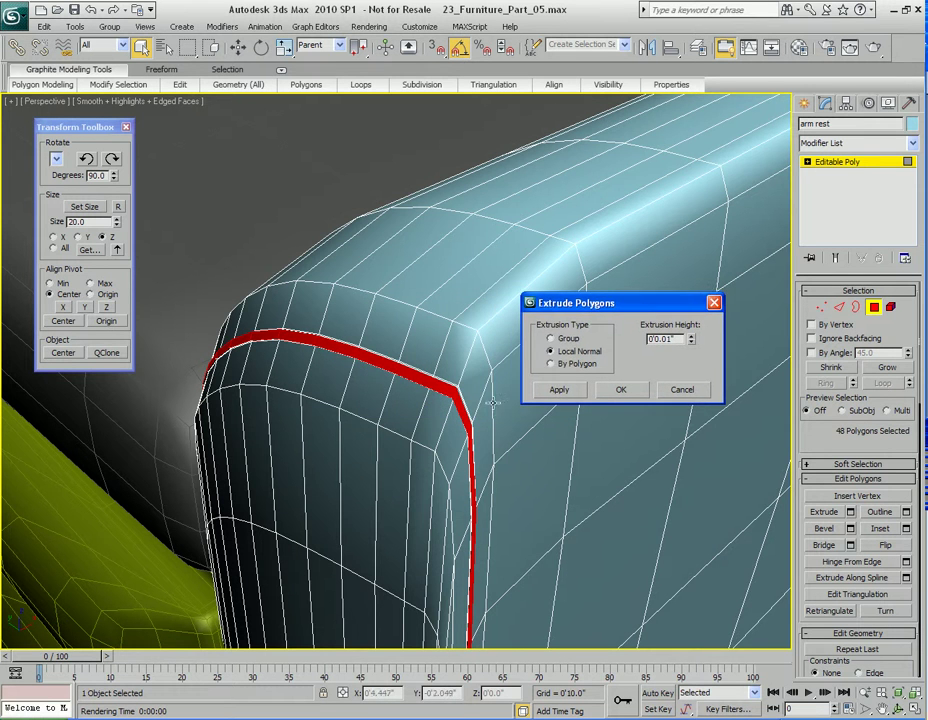
Step: Check the extruded strip with NURMS smoothing and a test render, turn the smoothing off and accept the extrusion
right_click(437, 404)
left_click(402, 211)
key("shift+q")
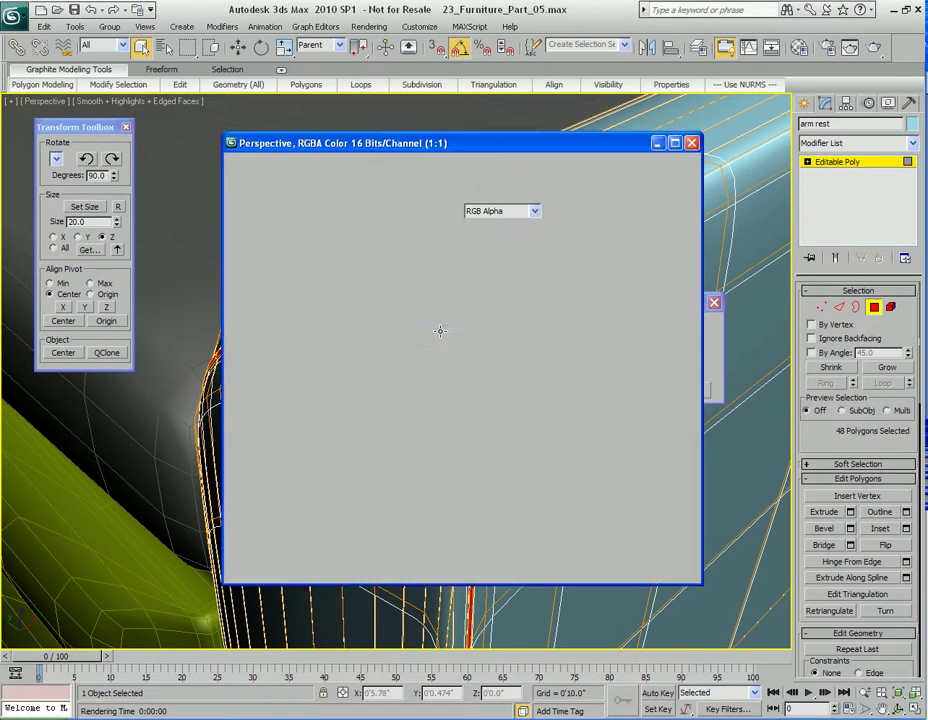
left_click(691, 143)
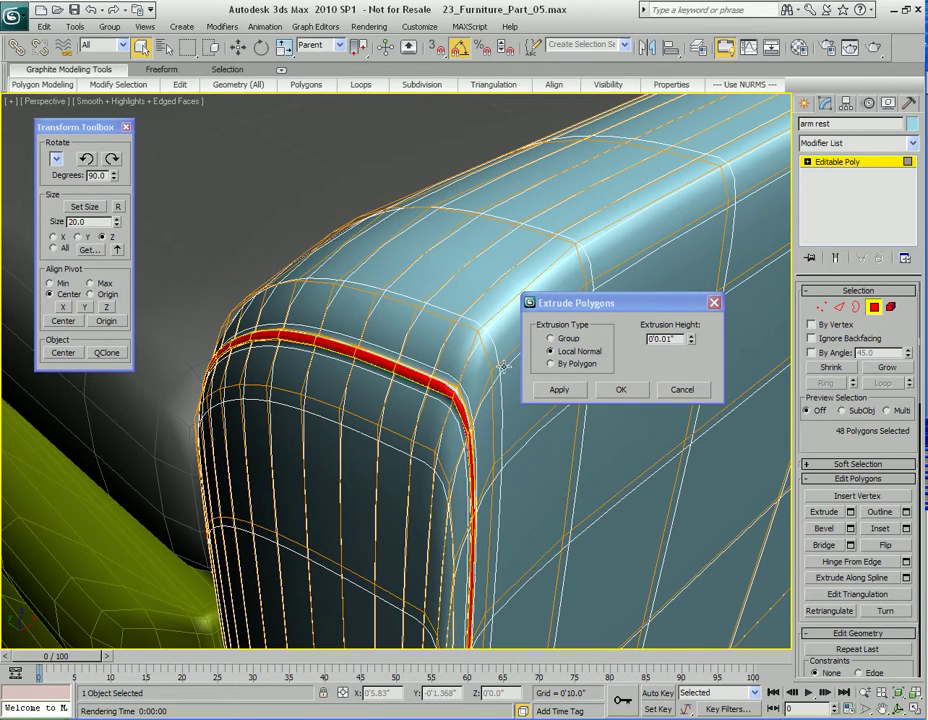
scroll(410, 430, "up", 5)
mouse_move(409, 414)
middle_mouse_down("alt")
mouse_move(433, 427)
mouse_move(406, 420)
mouse_move(422, 404)
middle_mouse_up("alt")
right_click(431, 365)
left_click(404, 170)
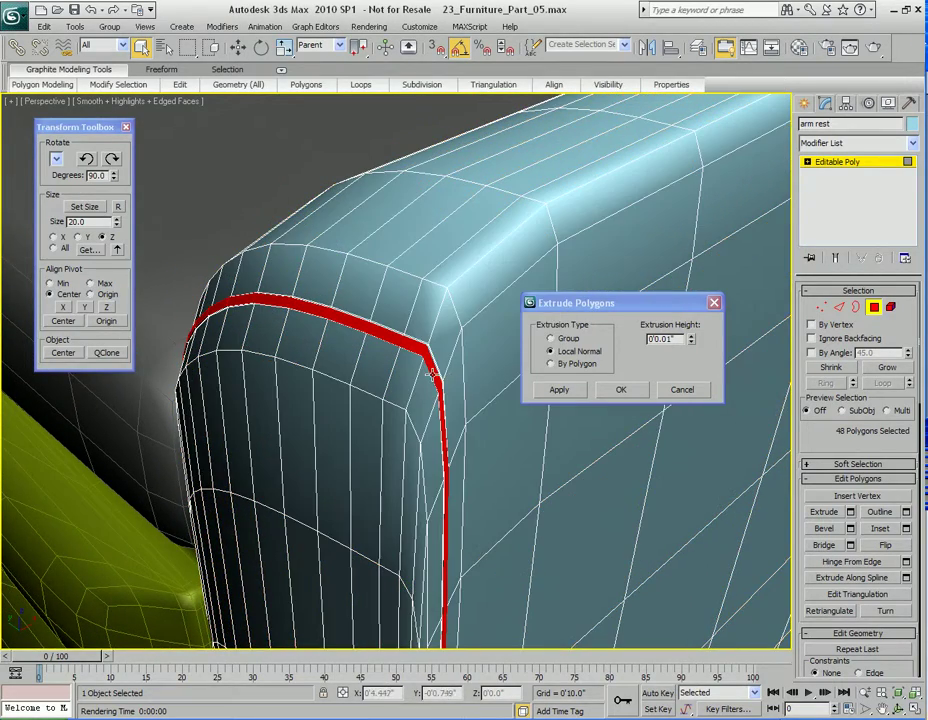
left_click(616, 393)
Step: Select the ring of short edges across the extruded strip and connect them with 2 segments
middle_click_drag(437, 381, 464, 379, "alt")
key("2")
left_click(429, 341)
left_click(826, 383)
right_click(458, 322)
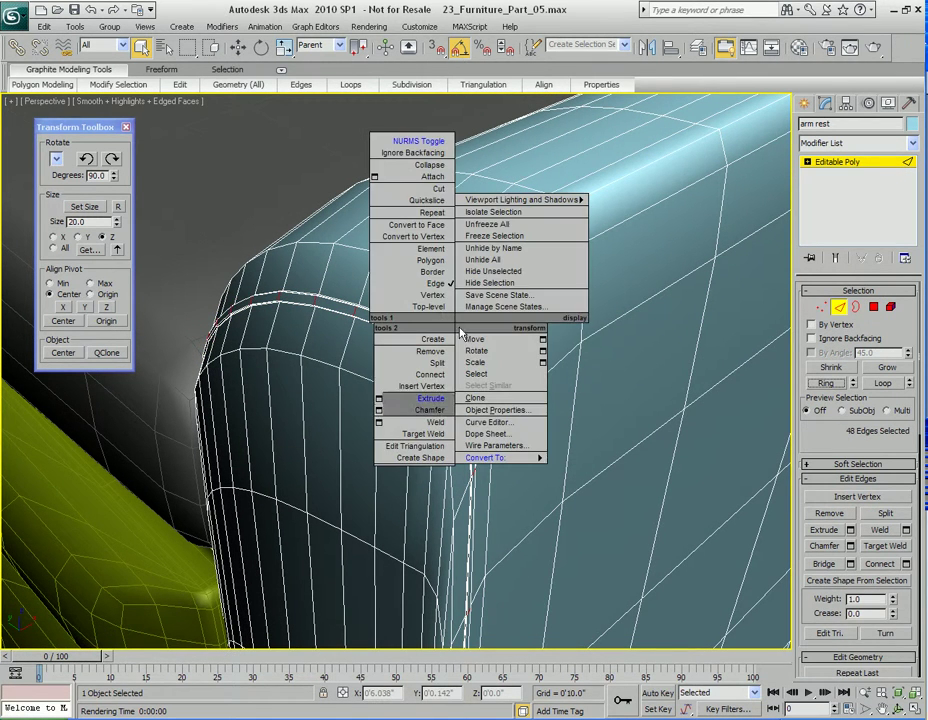
left_click(379, 375)
left_click_drag(471, 312, 628, 313)
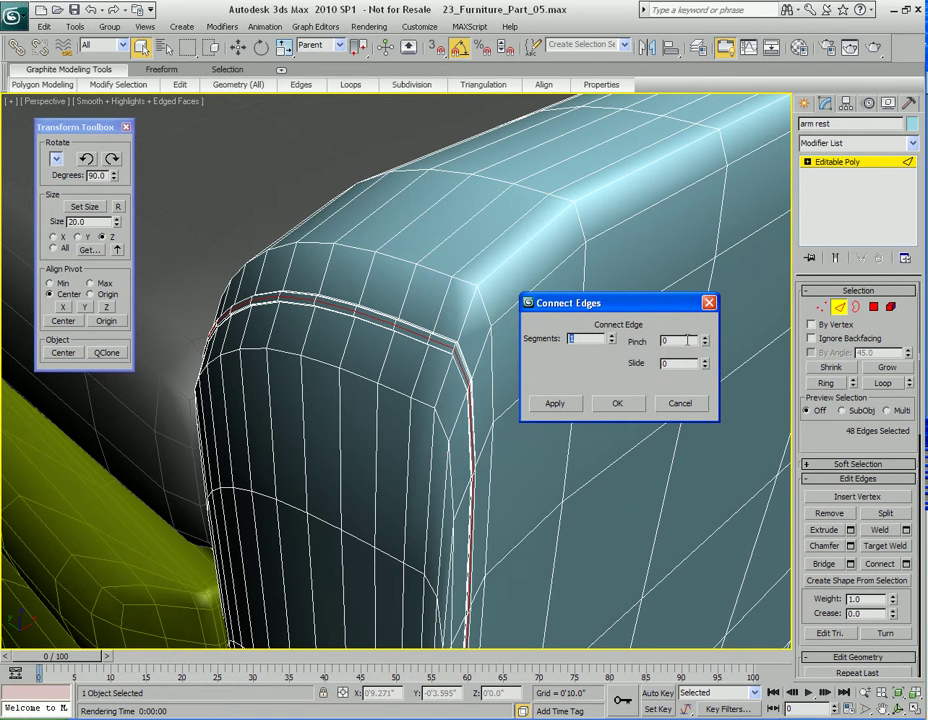
left_click(611, 336)
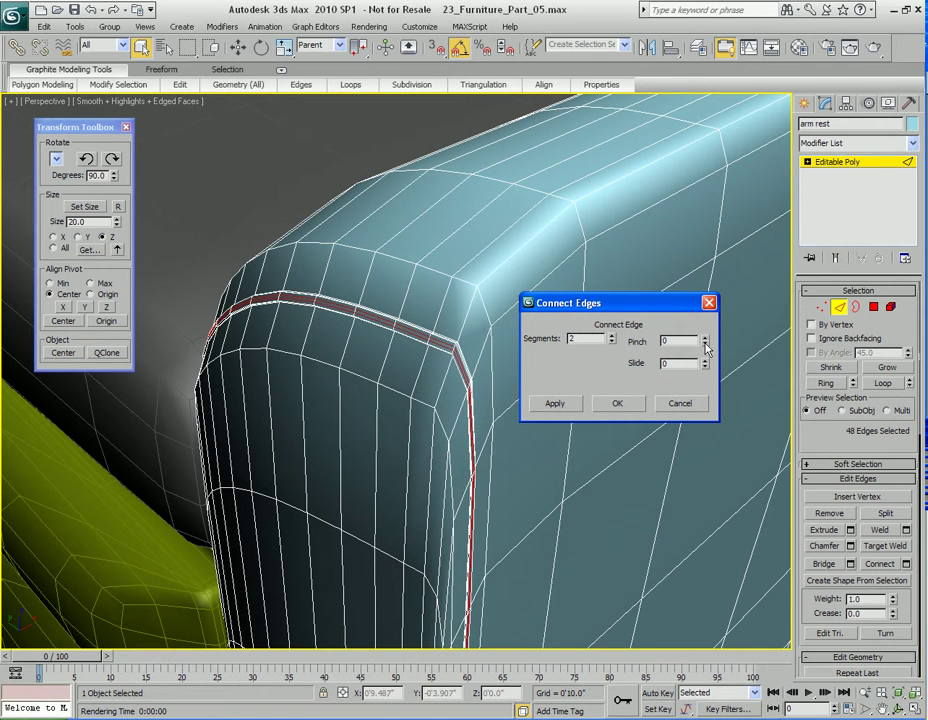
left_click(621, 408)
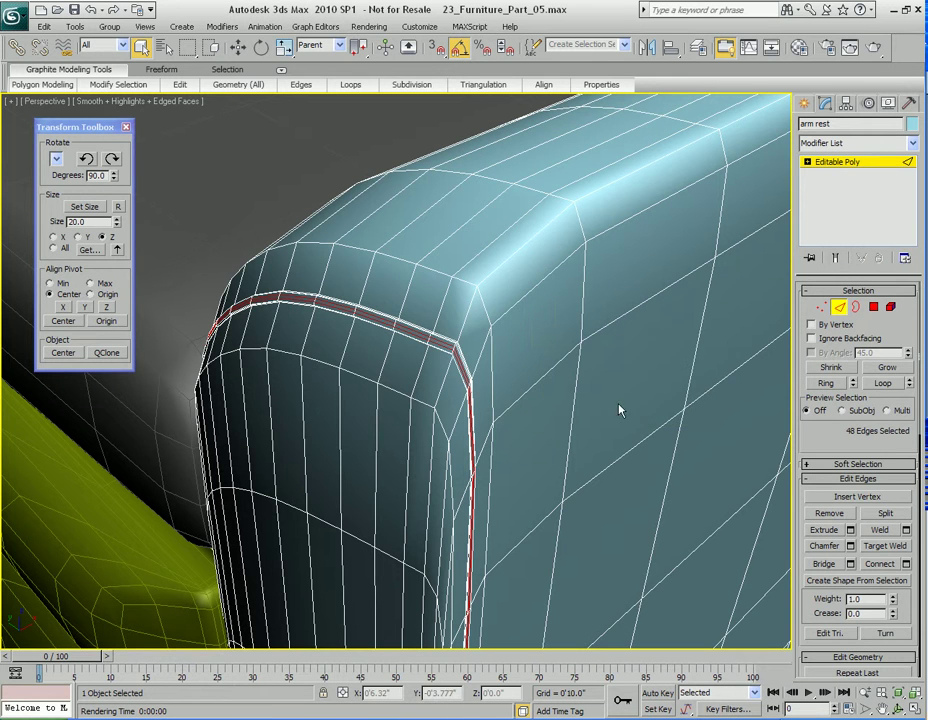
Step: Select the polygon loop along the middle of the strip and extrude it by Local Normal with a height of -0'0.01"
key("4")
left_click(434, 341)
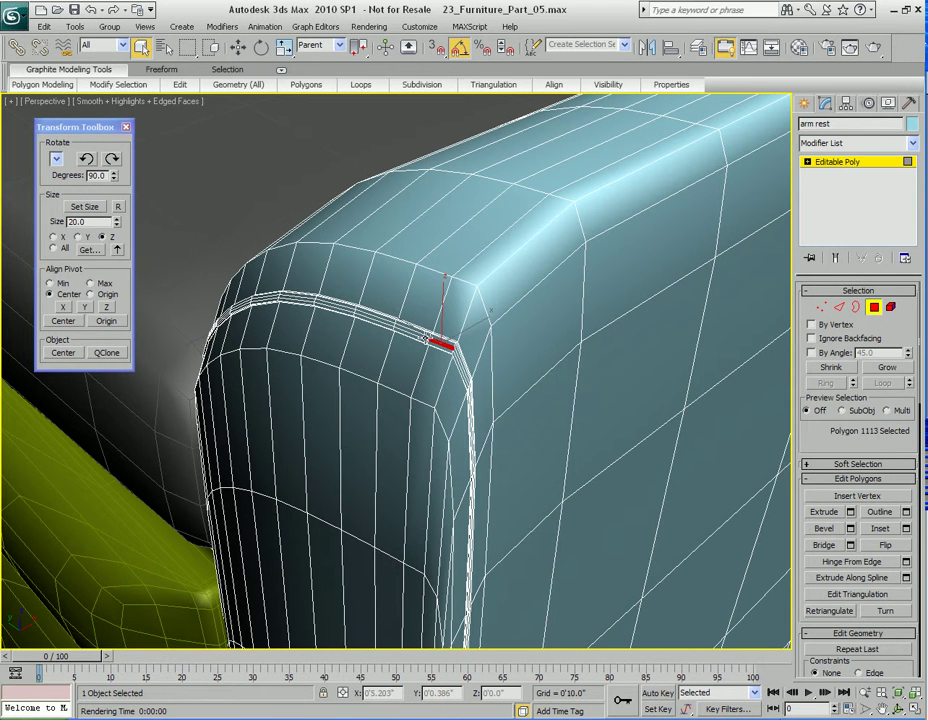
mouse_move(117, 84)
left_click(106, 158)
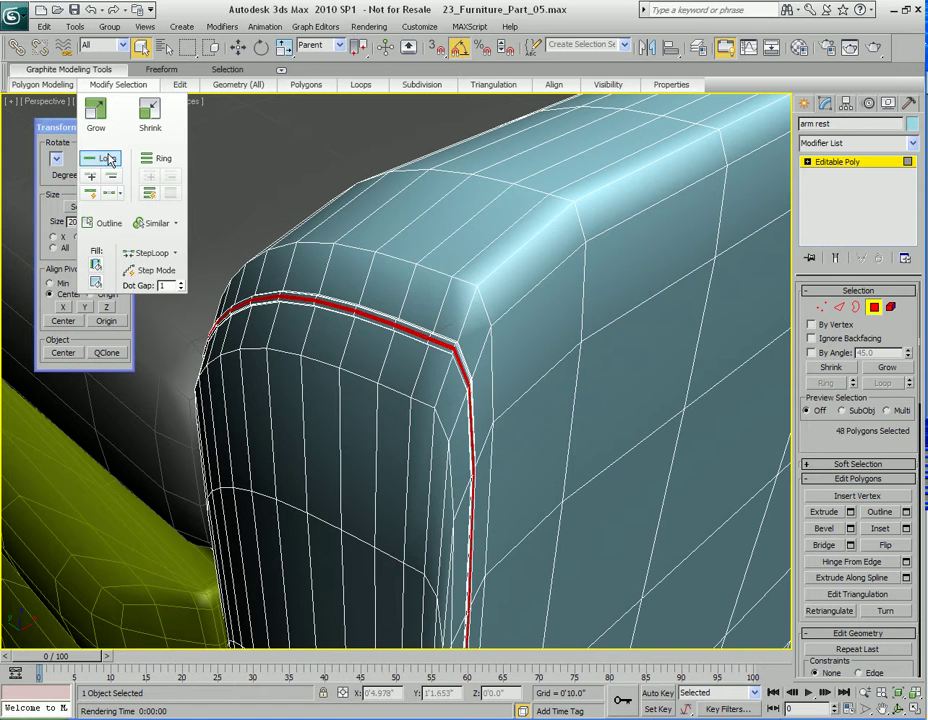
right_click(521, 398)
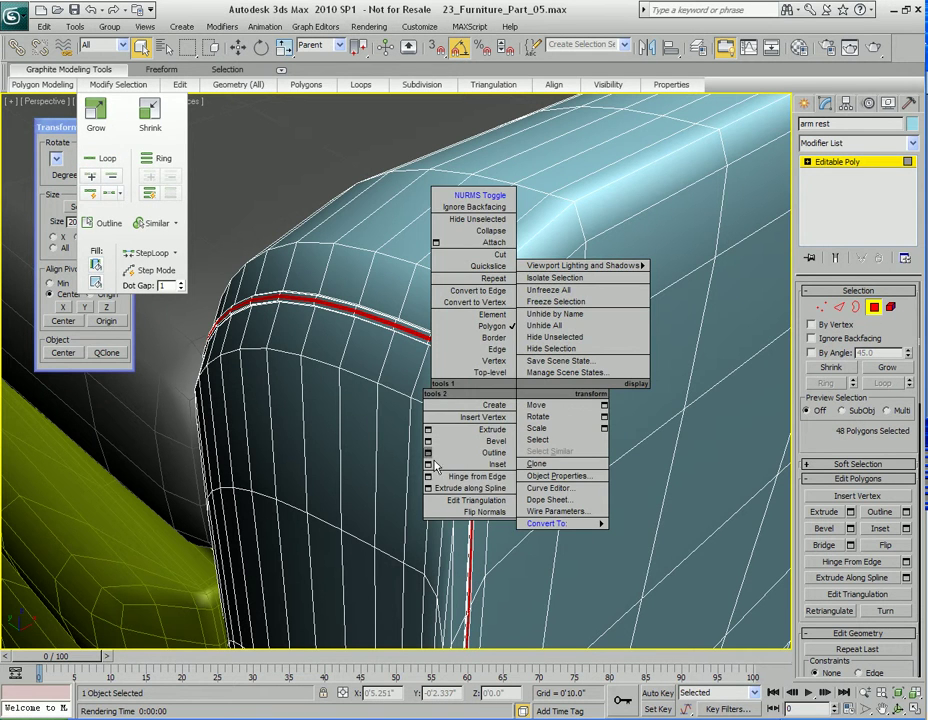
left_click(510, 424)
left_click_drag(470, 313, 612, 315)
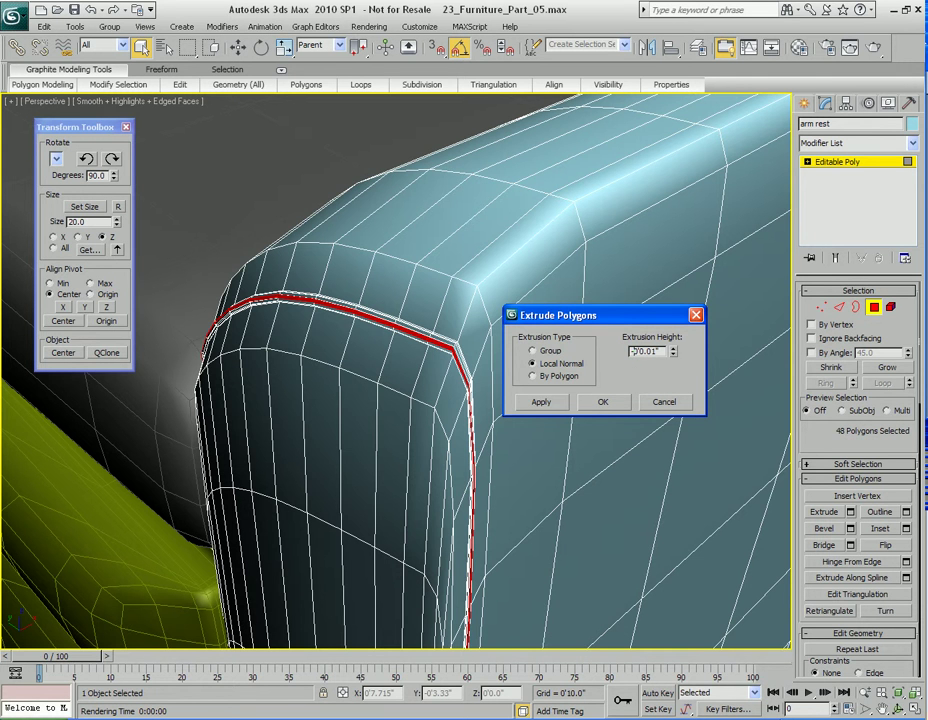
left_click(603, 402)
Step: Turn on NURMS smoothing for the arm rest and render its front seam close up, from farther away and from the seat side
right_click(519, 387)
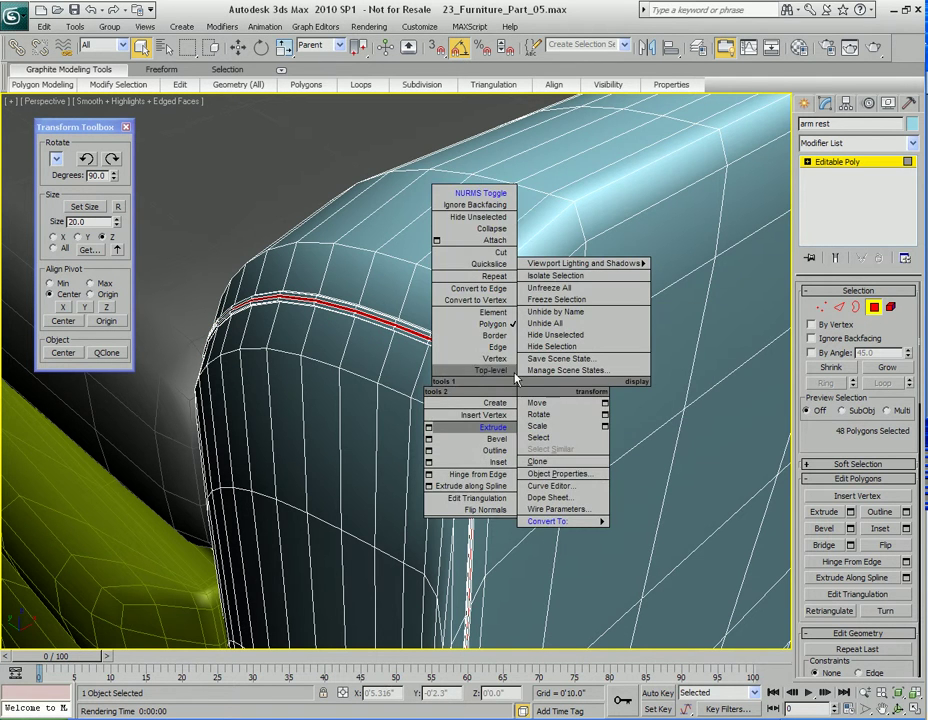
left_click(476, 259)
key("shift+q")
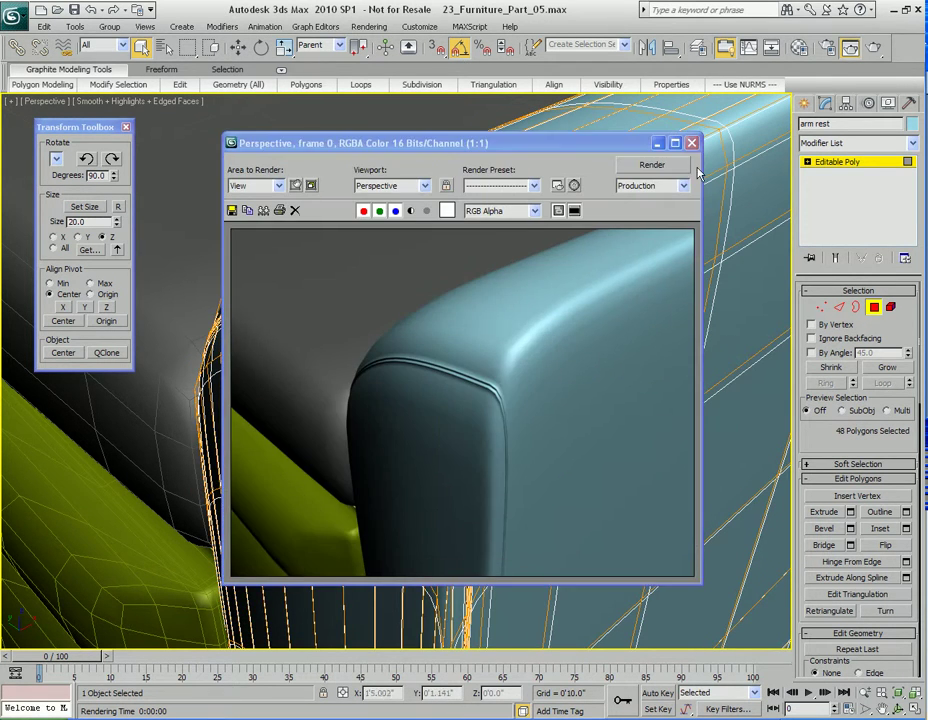
left_click(691, 143)
scroll(511, 425, "down", 5)
scroll(511, 425, "up", 2)
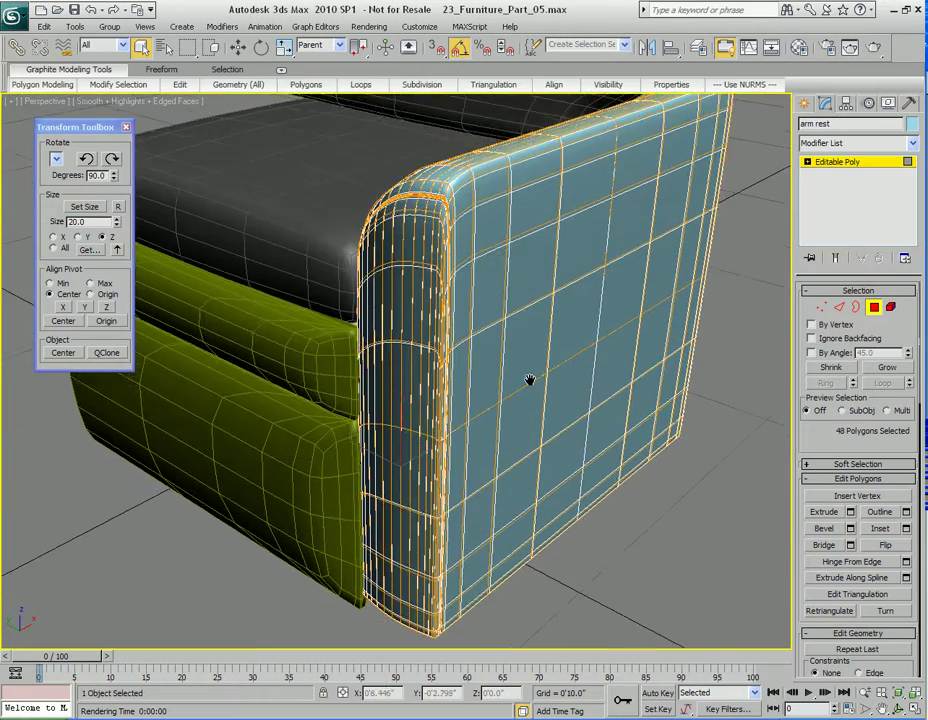
key("shift+q")
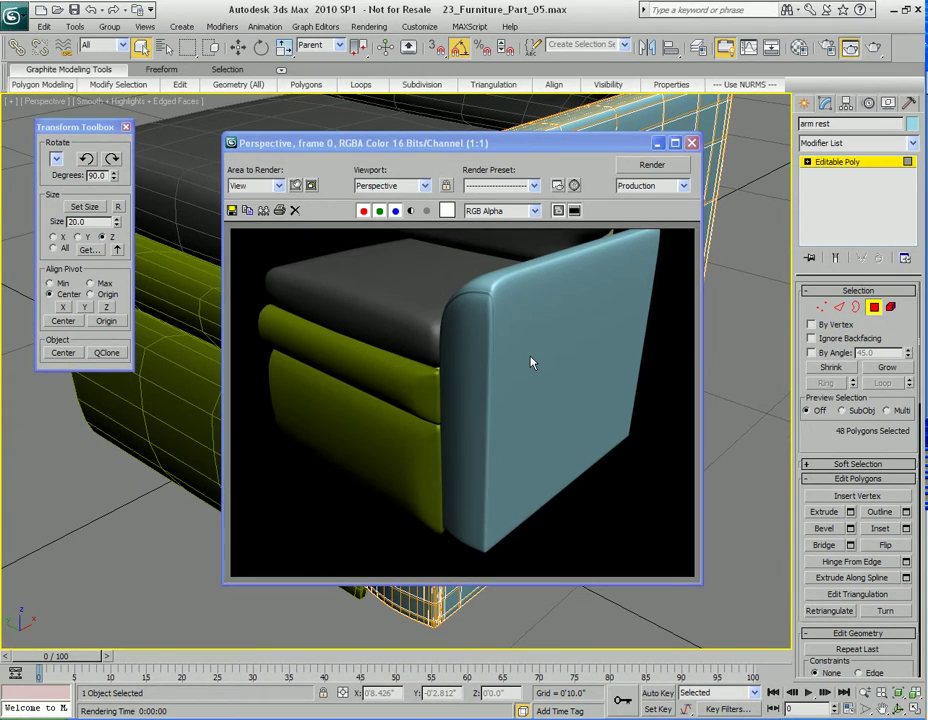
left_click(694, 144)
middle_click_drag(402, 435, 670, 252, "alt")
key("shift+q")
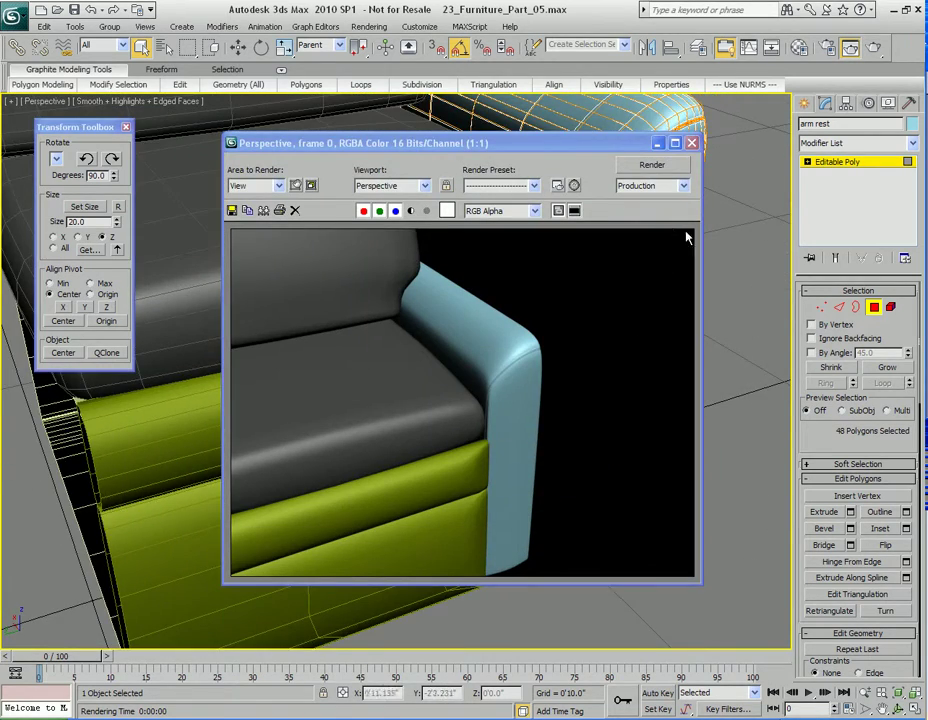
left_click(691, 143)
Step: Switch to edge editing at the arm rest's back end and turn off NURMS smoothing
middle_click_drag(423, 358, 330, 507, "alt")
middle_click_drag(369, 550, 497, 466, "alt")
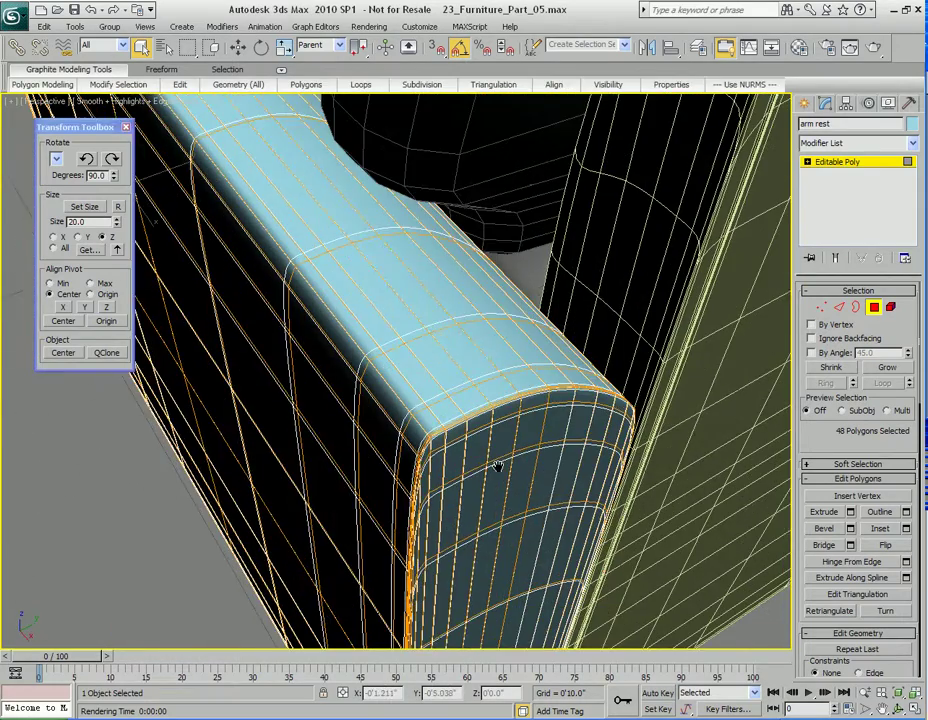
key("2")
middle_click_drag(435, 520, 472, 503, "alt")
right_click(500, 447)
left_click(471, 266)
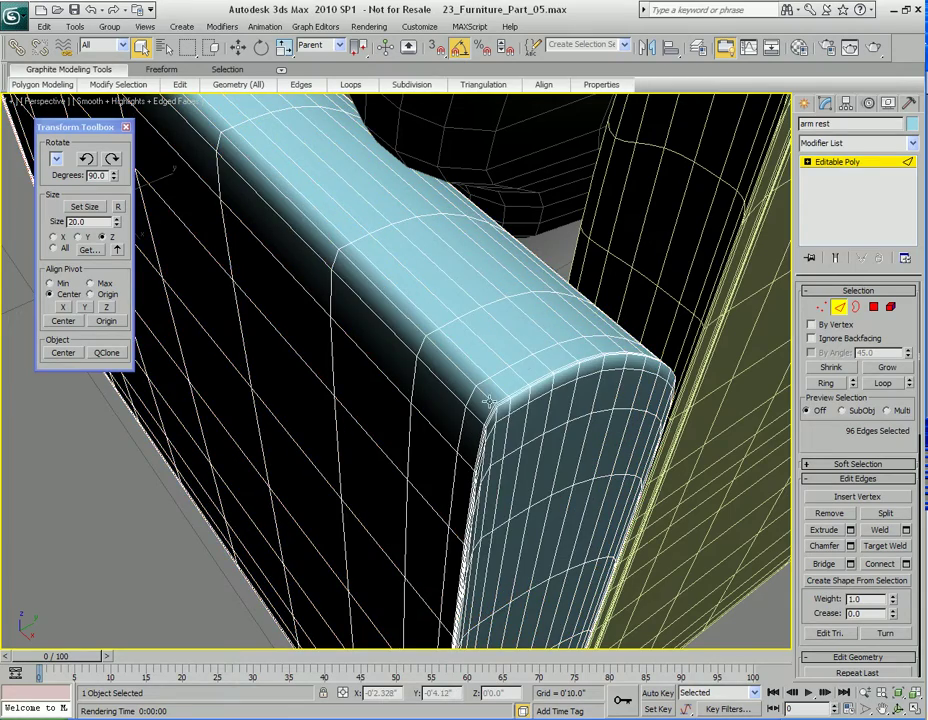
Step: Examine the edges at the arm rest's back corner up close, with NURMS smoothing on and off
left_click(491, 405)
key("z")
middle_click_drag(504, 441, 480, 362, "alt")
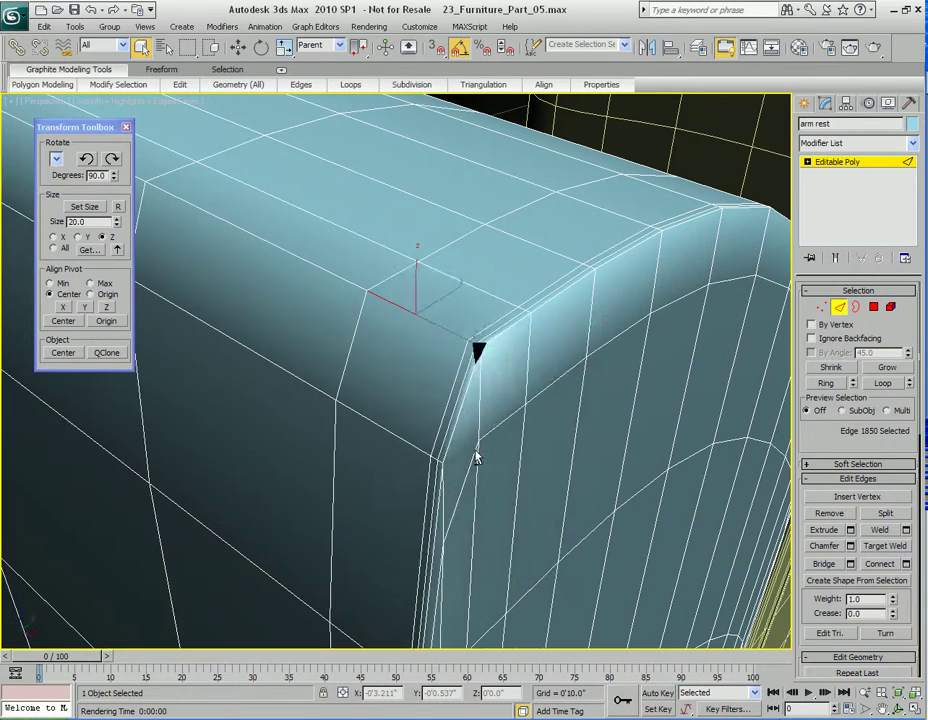
right_click(469, 360)
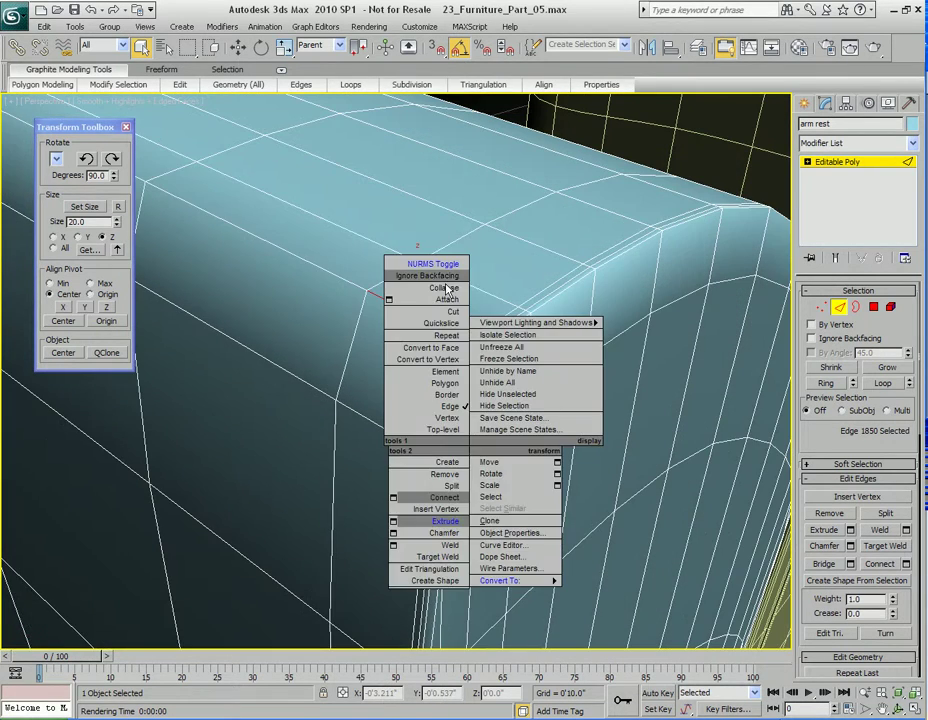
left_click(445, 321)
right_click(484, 440)
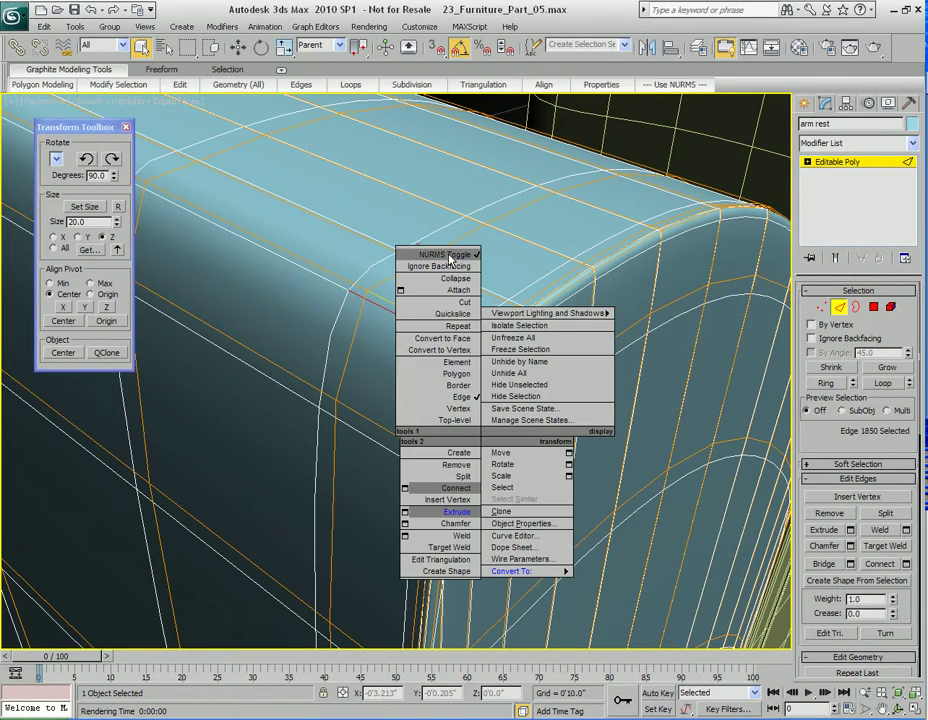
left_click(450, 254)
middle_click_drag(470, 411, 485, 438, "alt")
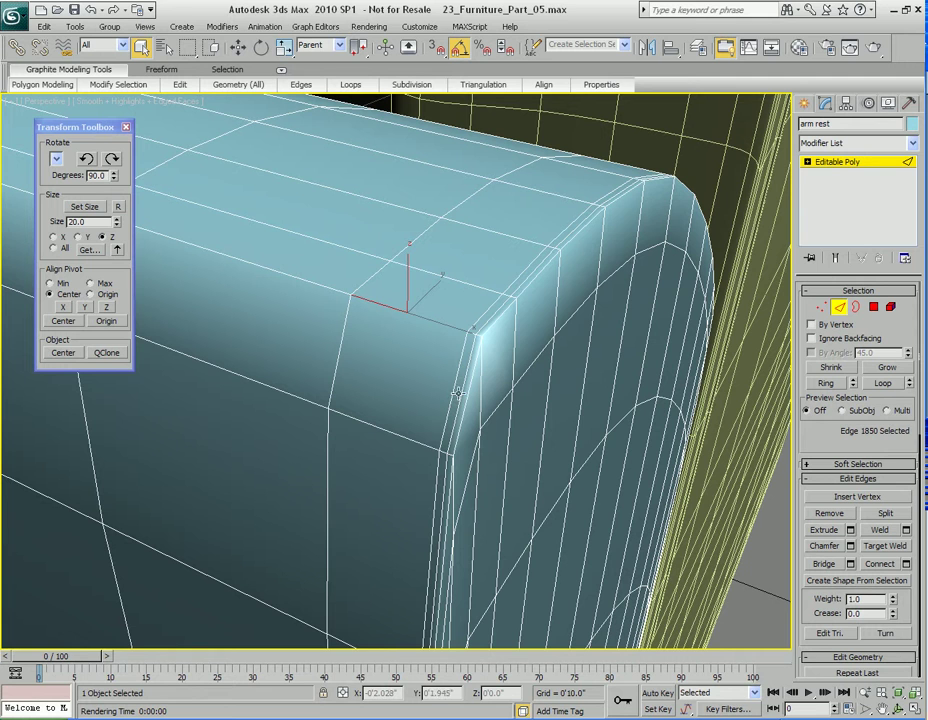
Step: Select the two adjacent edge loops running around the arm rest's back border
left_click(454, 383)
left_click(461, 385, "ctrl")
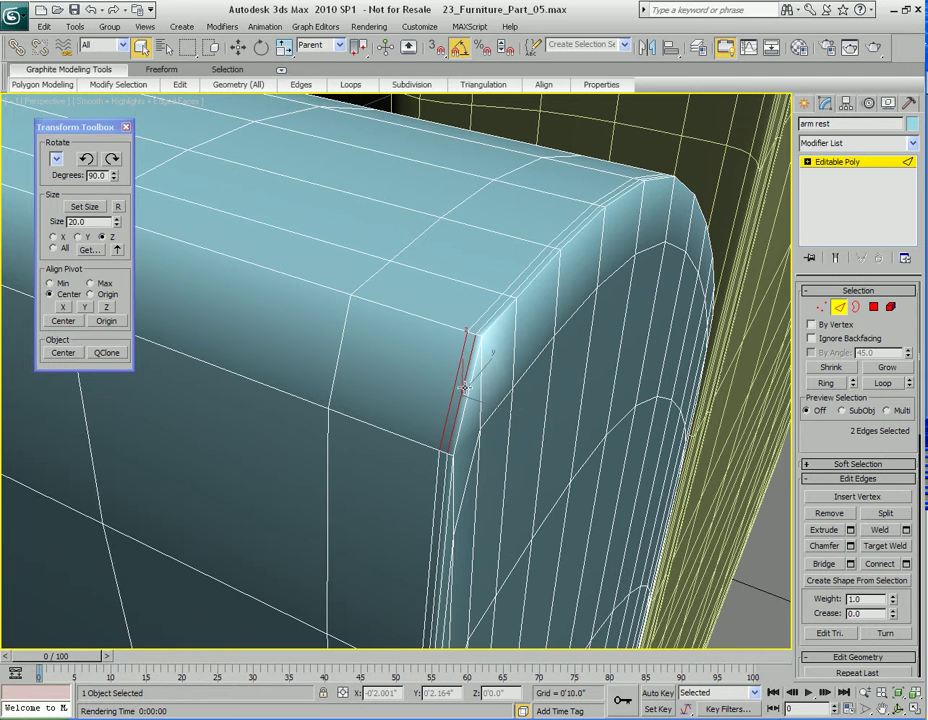
left_click(883, 383)
right_click(436, 374)
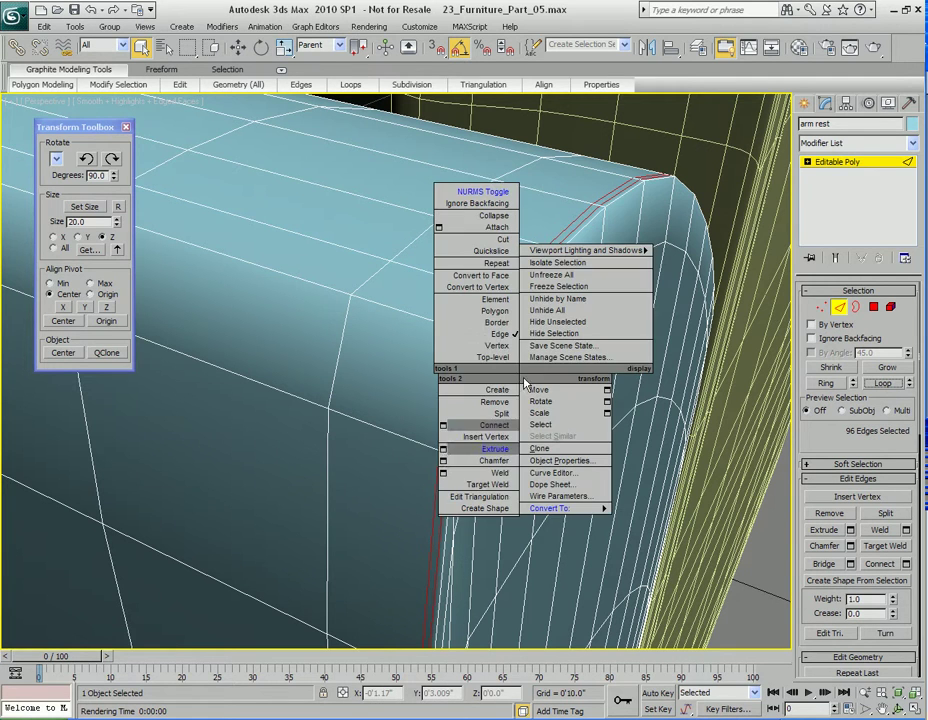
left_click(443, 461)
left_click_drag(494, 331, 703, 370)
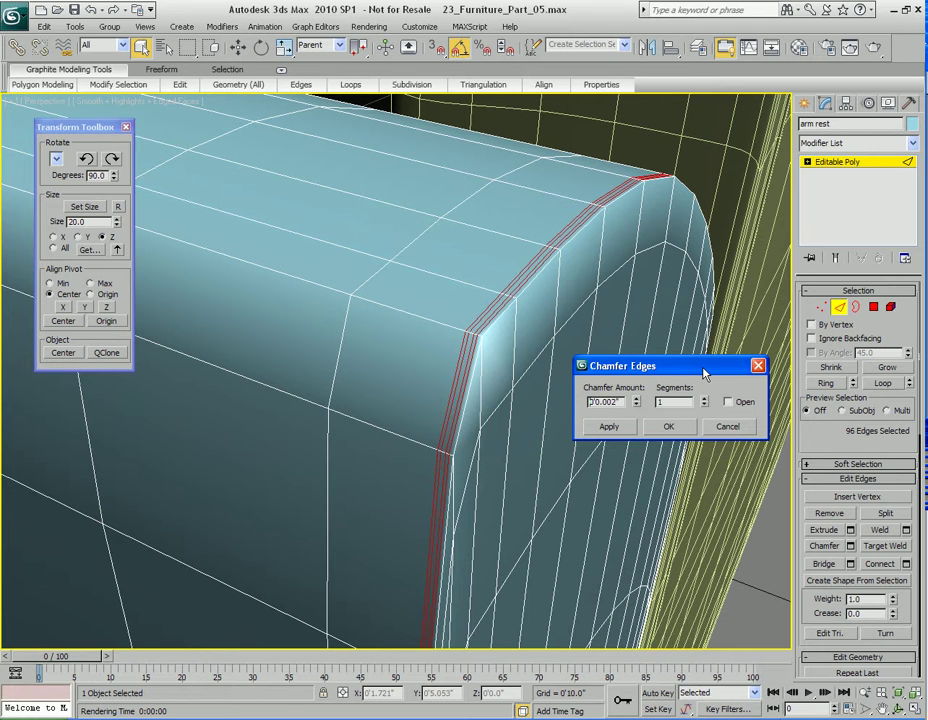
left_click_drag(704, 374, 702, 372)
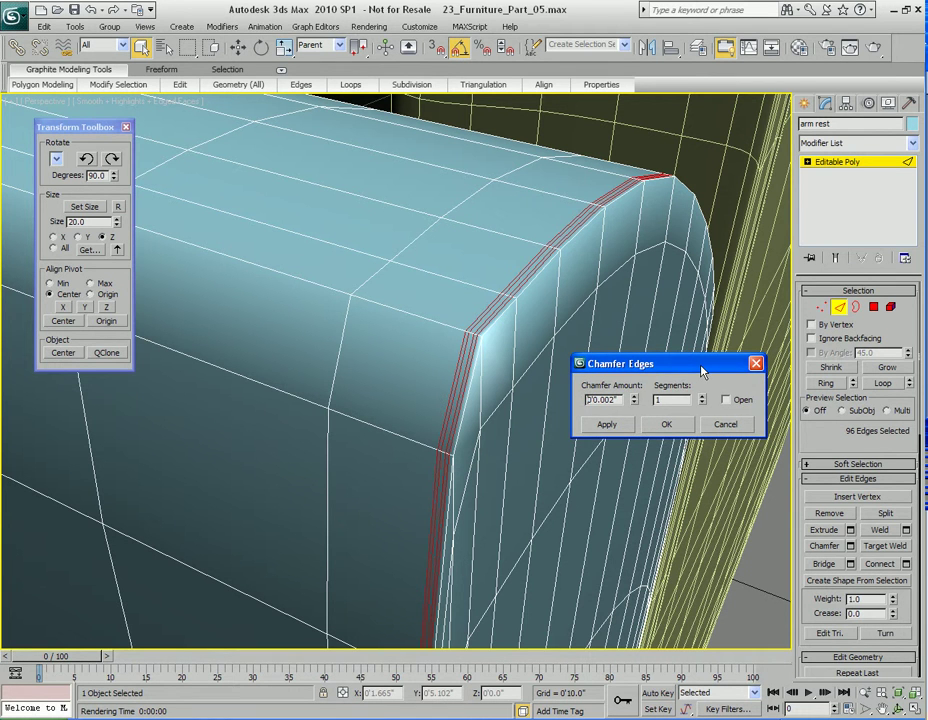
left_click(722, 424)
scroll(528, 420, "up", 2)
scroll(528, 420, "down", 1)
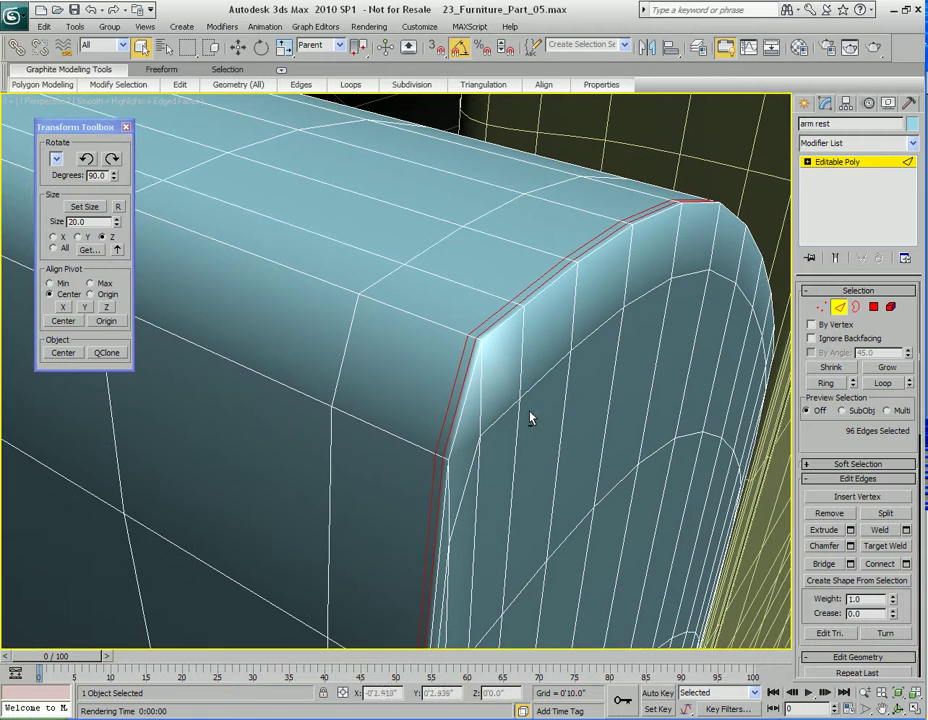
Step: Select the outermost edge loop around the arm rest's back border and chamfer it by 0'0.01"
left_click(463, 385)
left_click(884, 384)
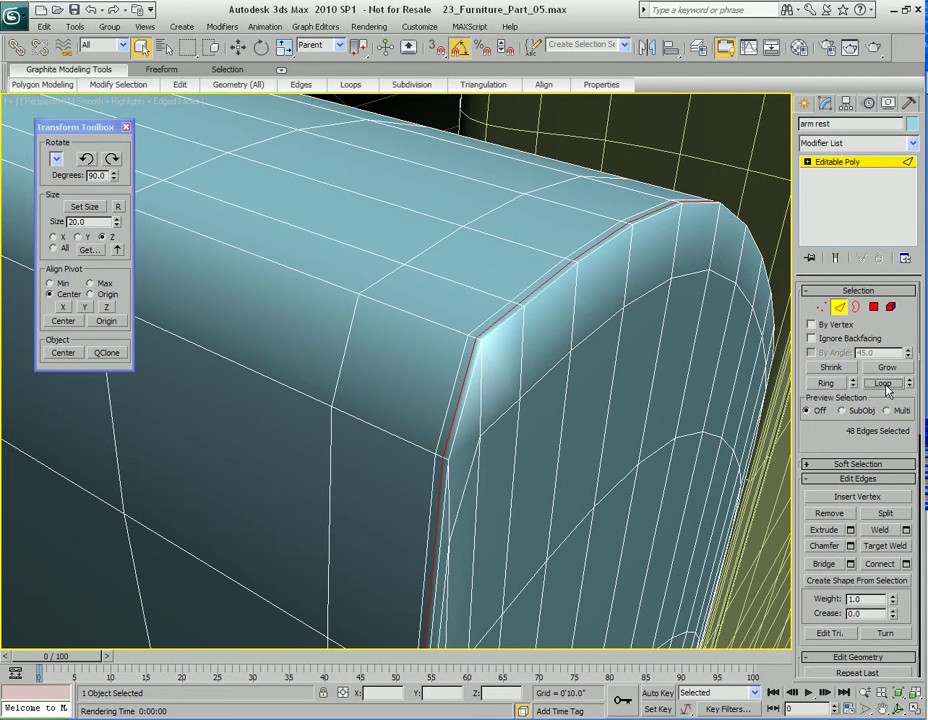
left_click(567, 390)
left_click(465, 403)
left_click(884, 383)
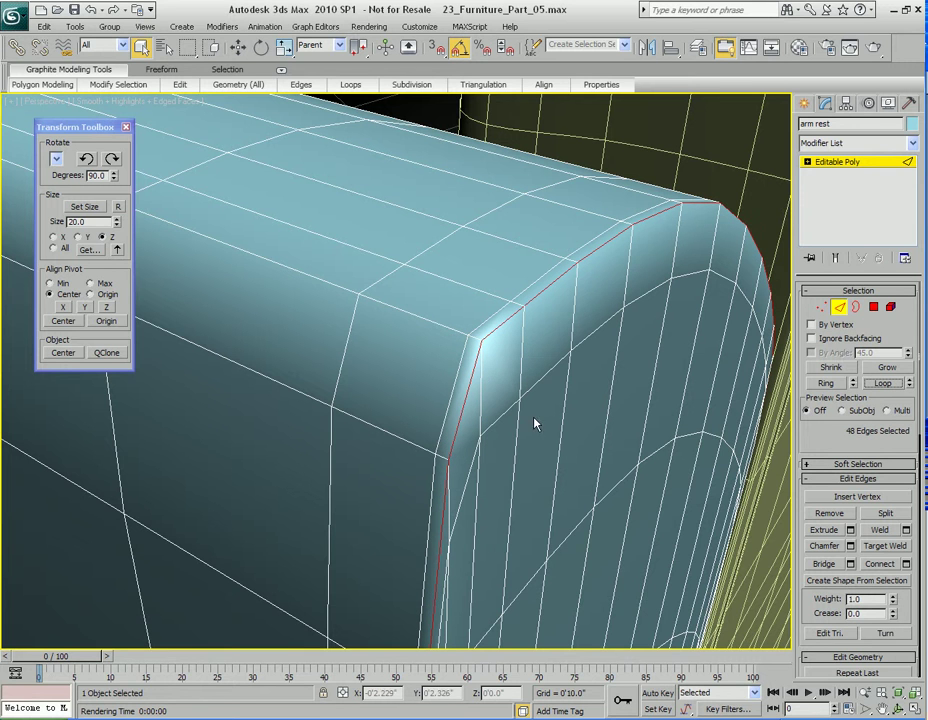
middle_click_drag(537, 370, 462, 451, "alt")
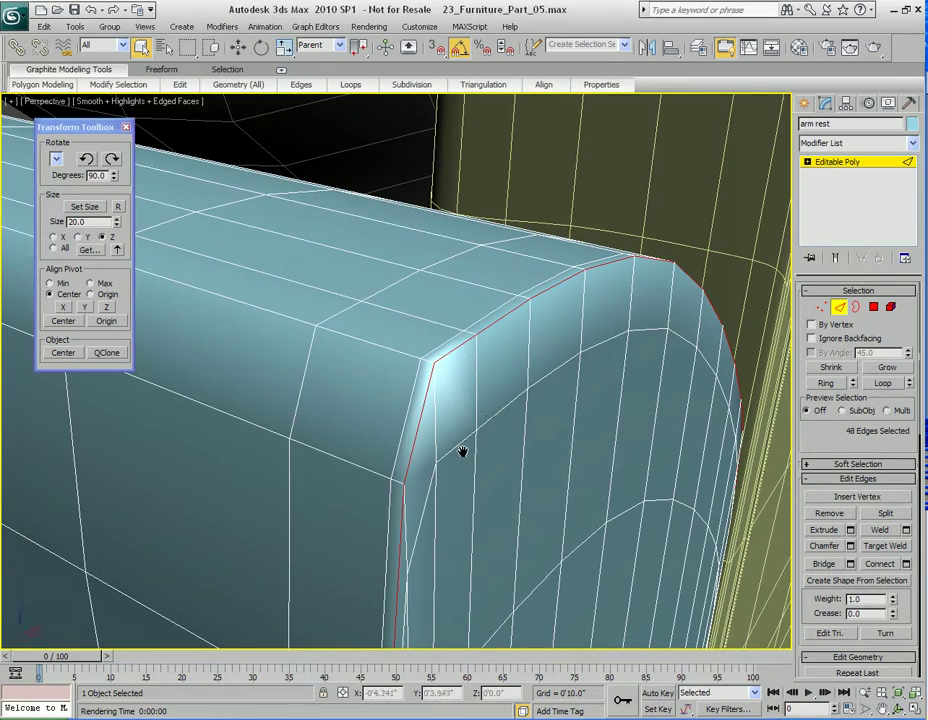
right_click(489, 409)
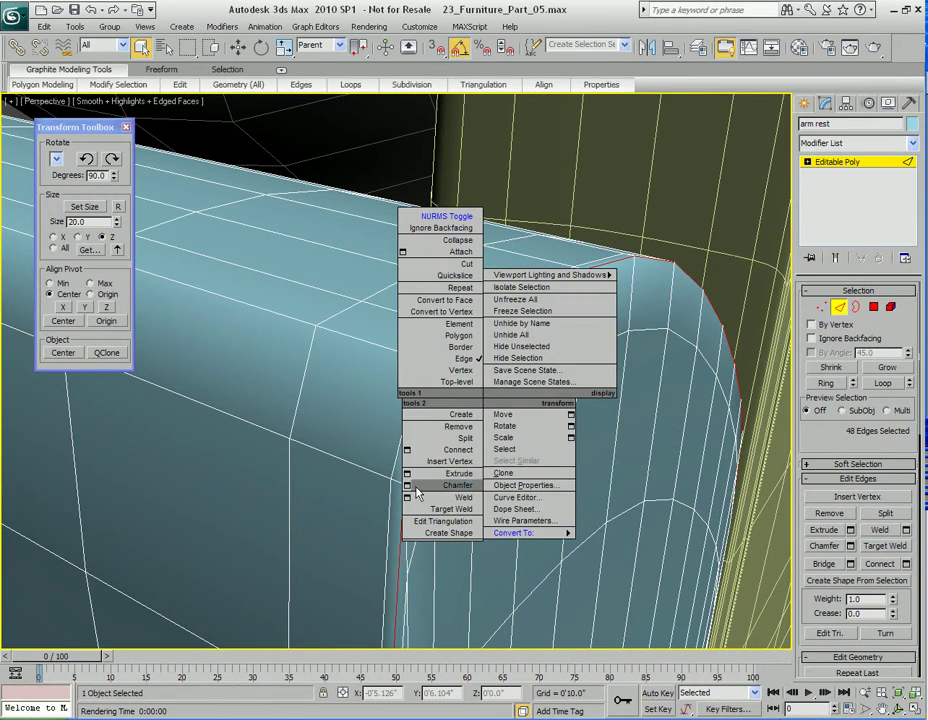
left_click(410, 491)
left_click_drag(455, 330, 602, 337)
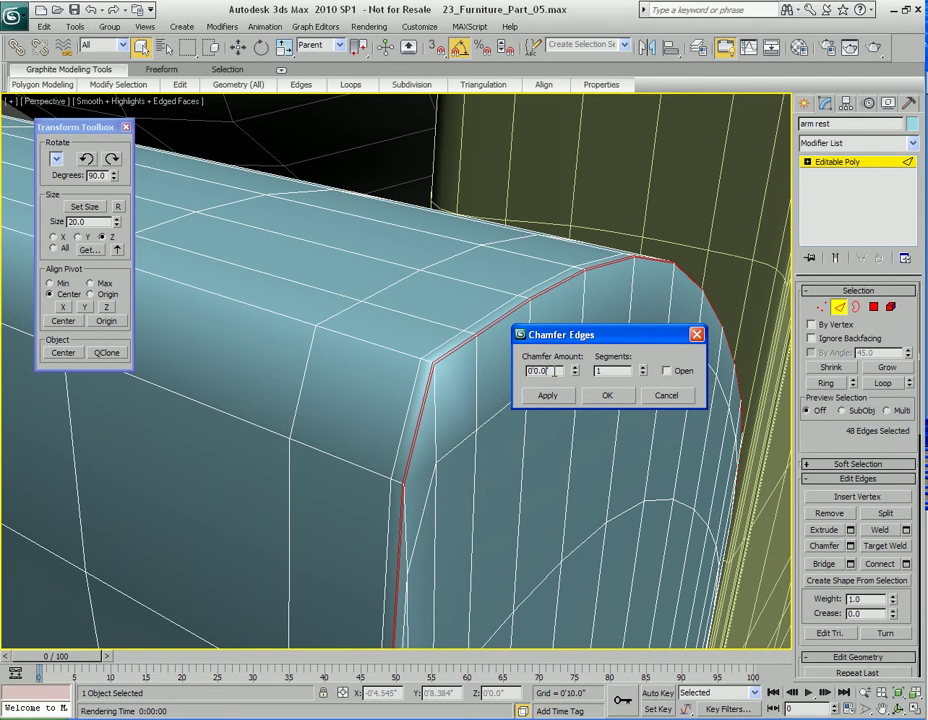
type("1")
key("Return")
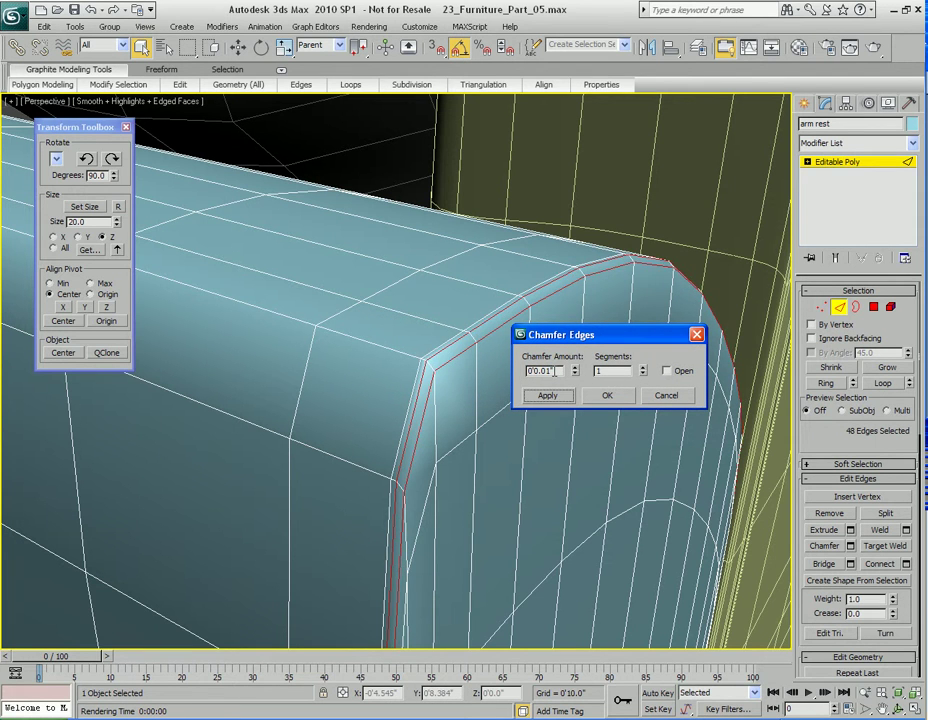
left_click(607, 396)
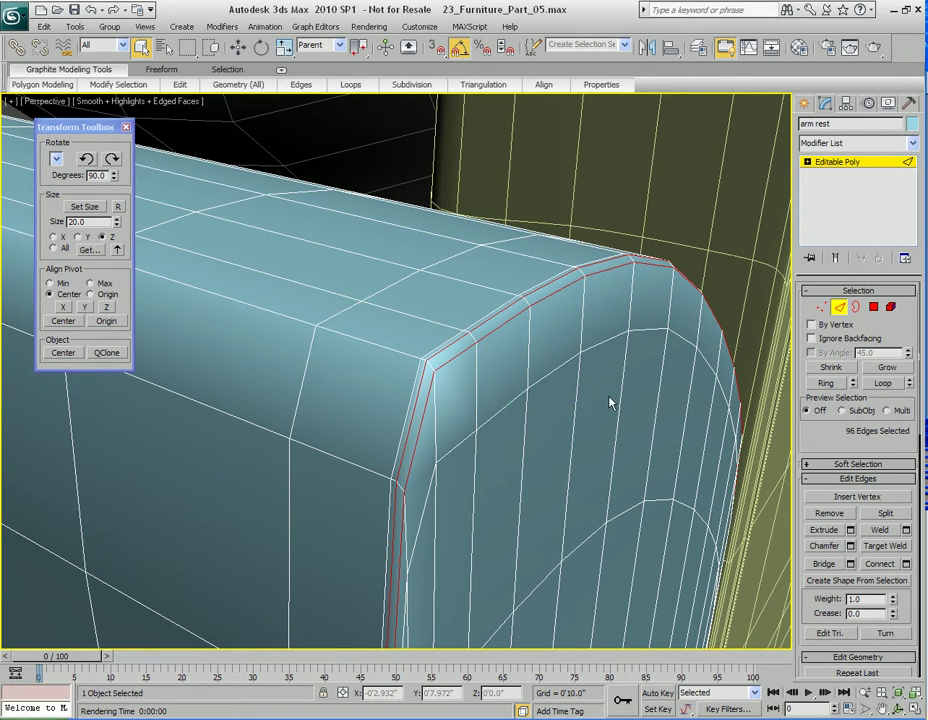
Step: Remove the inner edge loop beside the new chamfer and preview the back corner with NURMS smoothing on and off
left_click(417, 373)
left_click(883, 384)
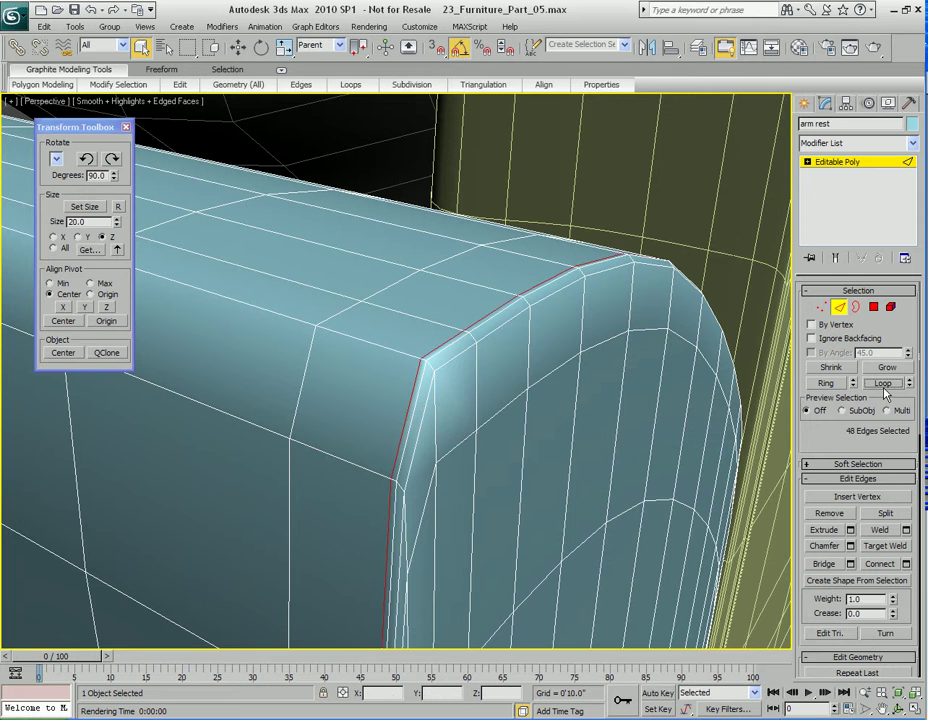
left_click(500, 408)
right_click(501, 454)
left_click(475, 272)
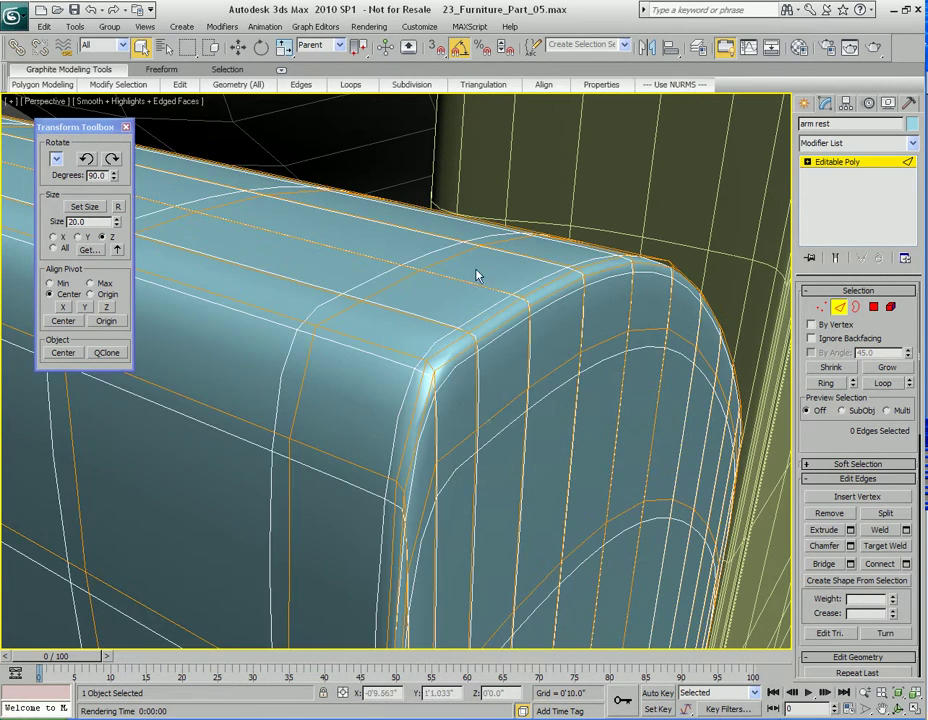
key("ctrl+z")
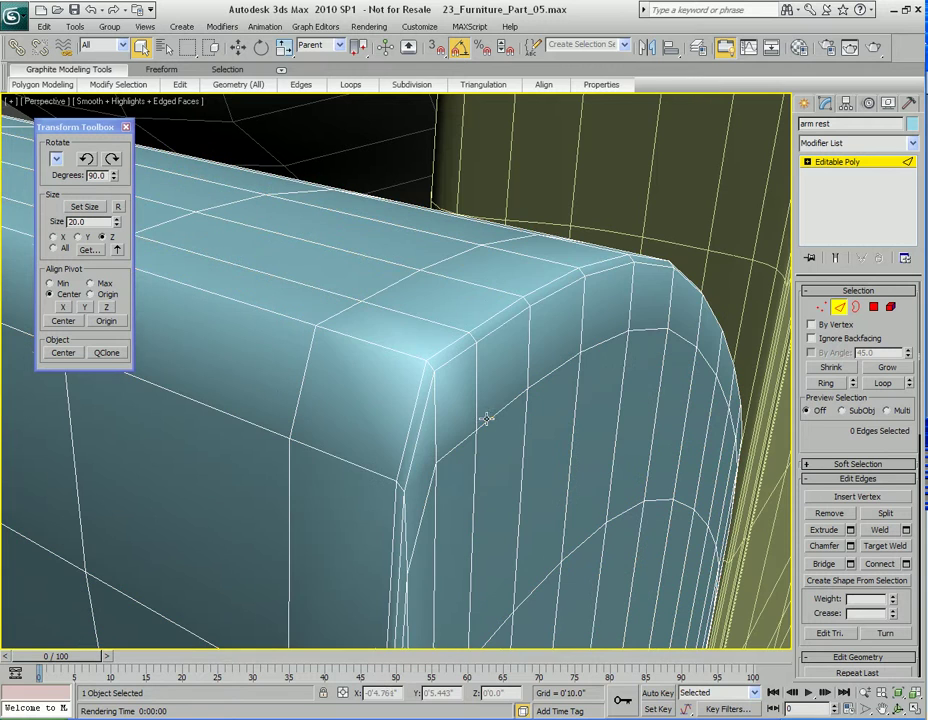
Step: Select the two remaining edge loops around the arm rest's back border and chamfer them by 0'0.002"
mouse_move(419, 425)
middle_mouse_down("alt")
mouse_move(433, 424)
mouse_move(423, 434)
middle_mouse_up("alt")
left_click(419, 425)
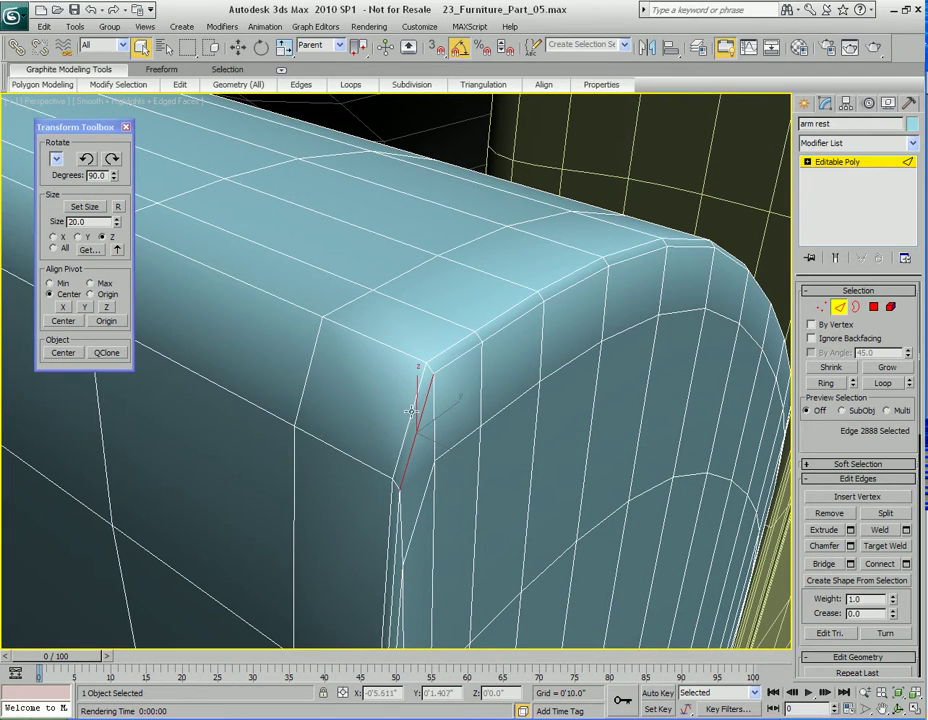
key("alt+l")
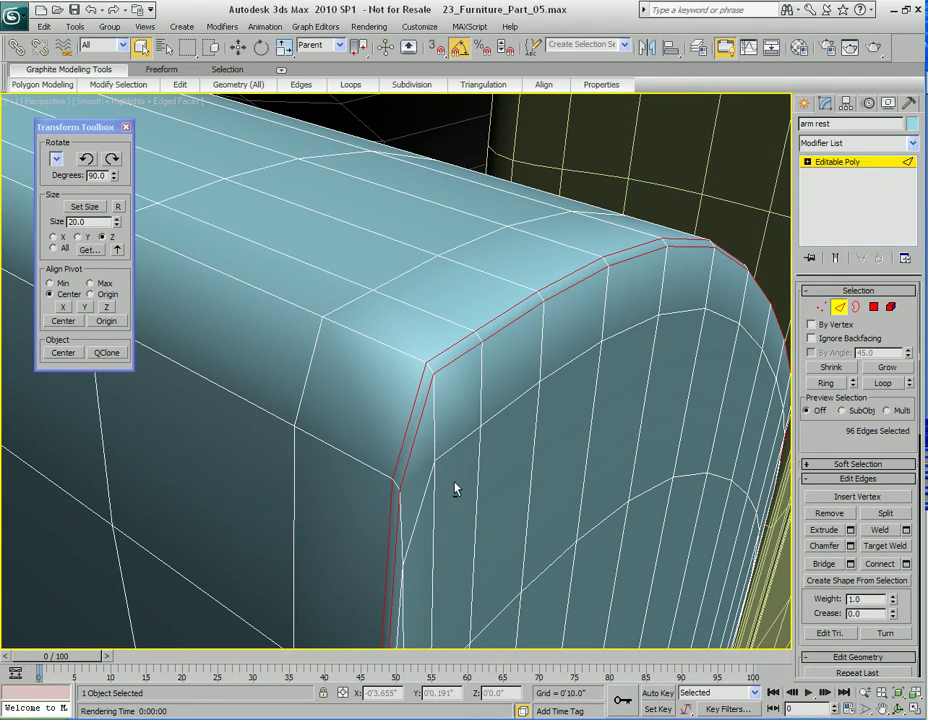
scroll(466, 530, "down", 3)
right_click(477, 400)
left_click(396, 484)
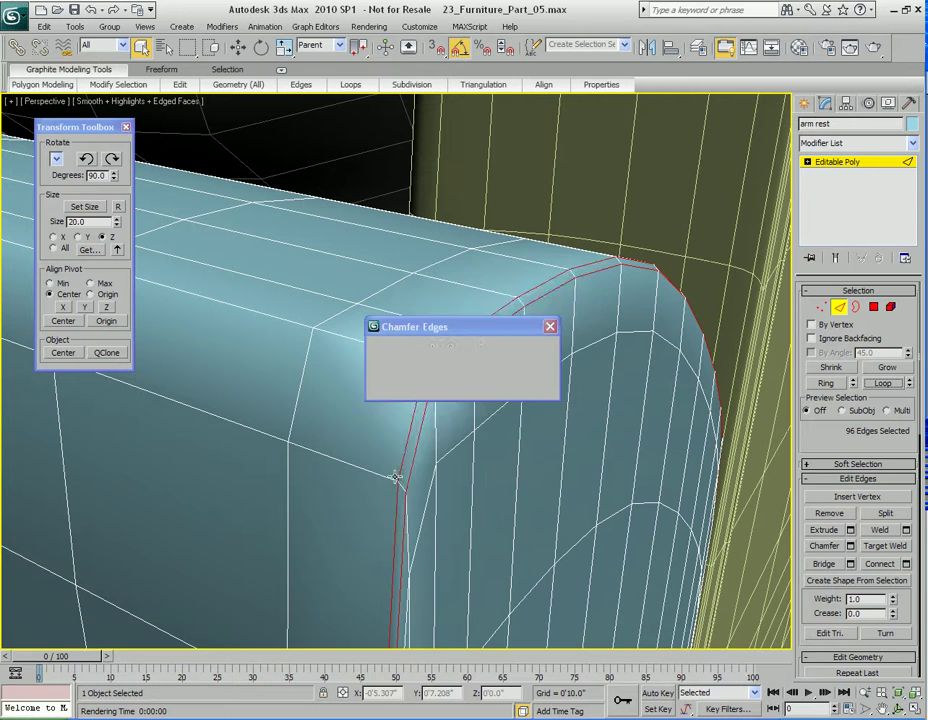
left_click_drag(447, 330, 645, 344)
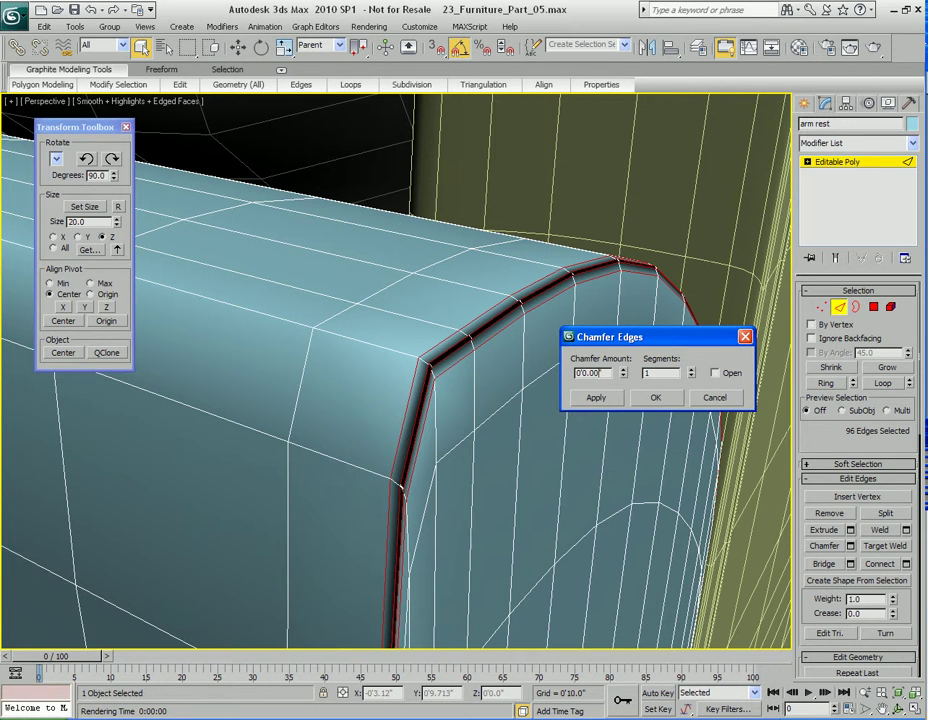
key("Return")
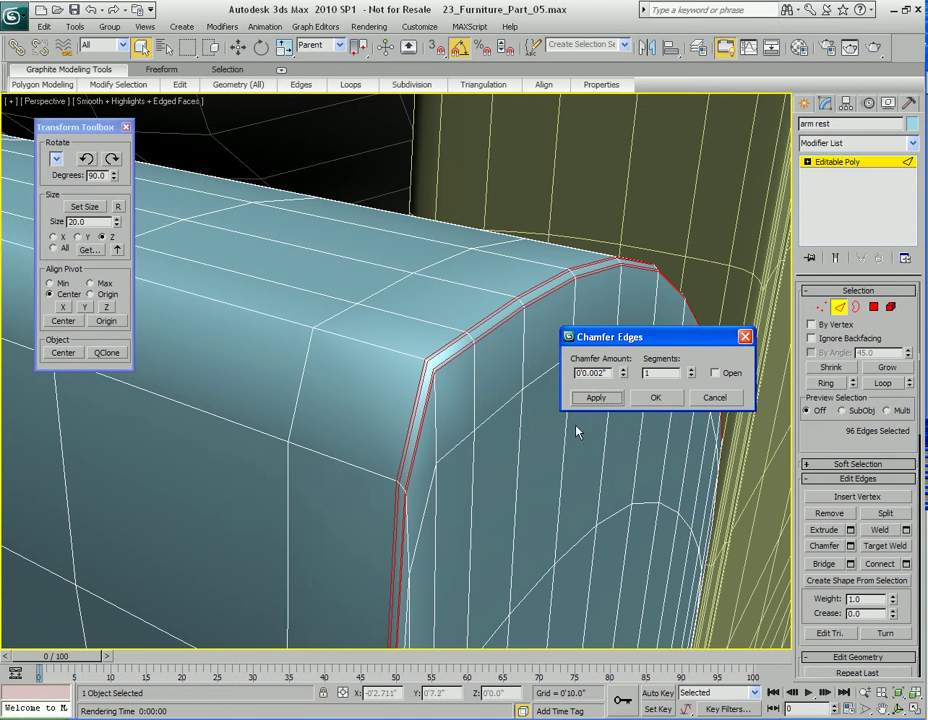
left_click(656, 400)
Step: Select the full polygon strip between the chamfered loops and preview extruding it by local normal with a height of 0'0.01"
key("4")
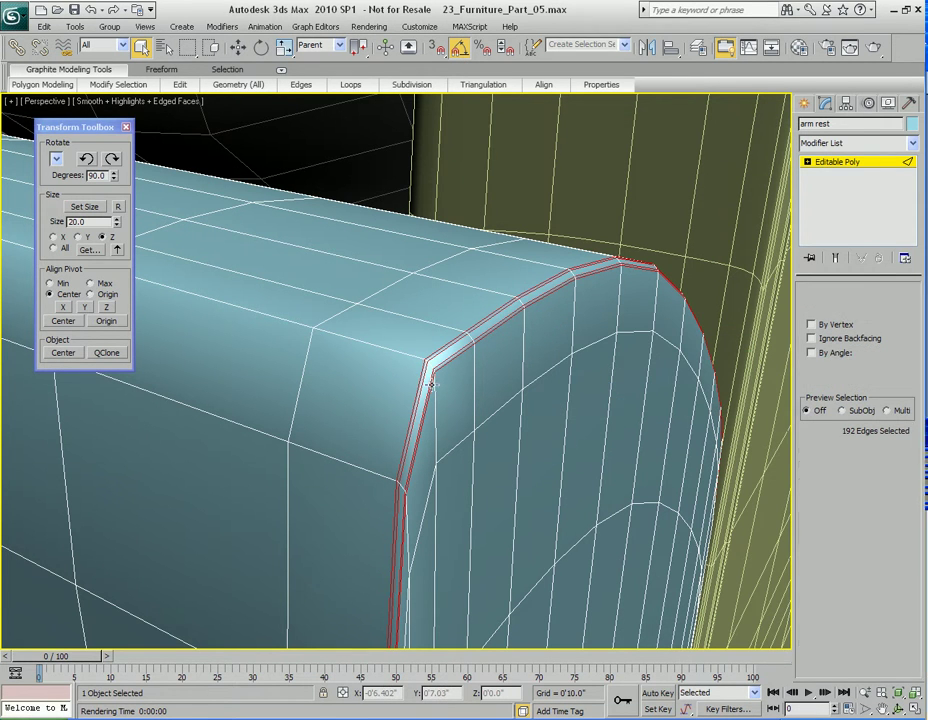
left_click(436, 365)
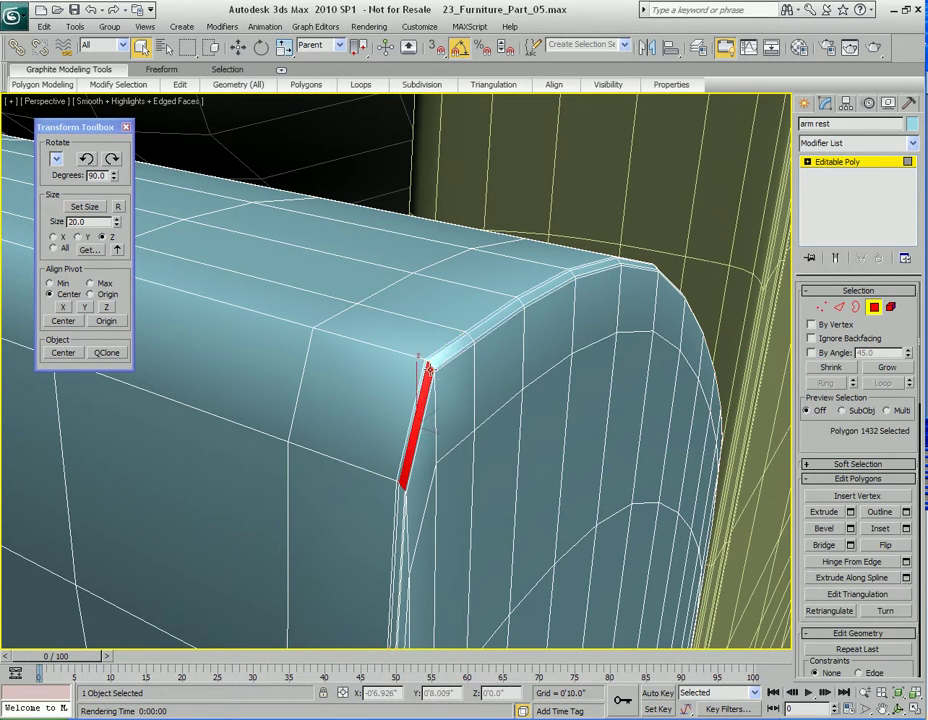
left_click(118, 84)
left_click(108, 159)
right_click(513, 394)
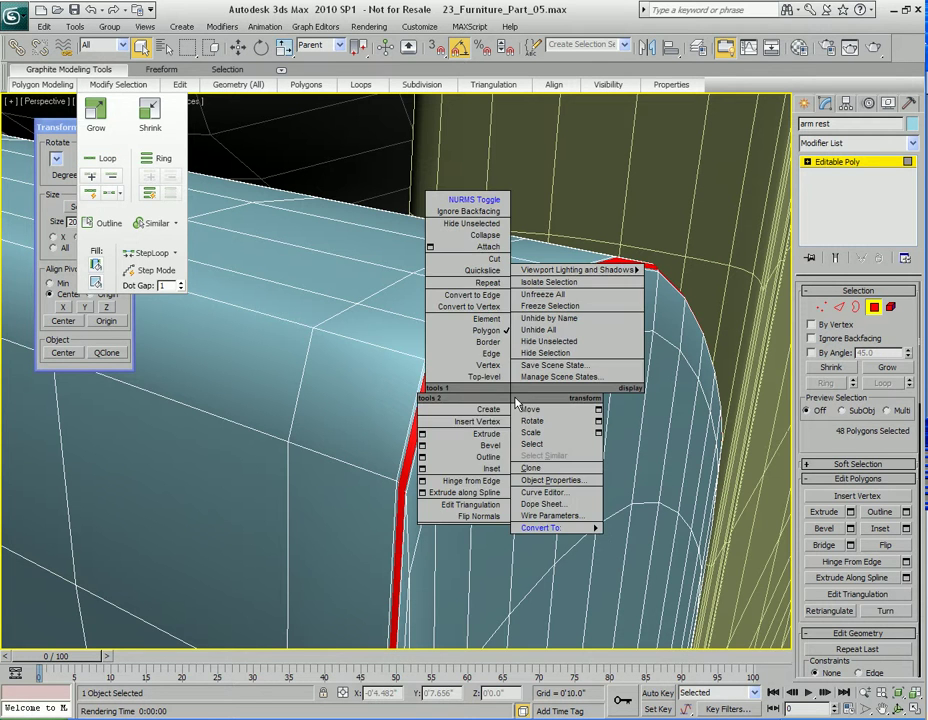
left_click(421, 435)
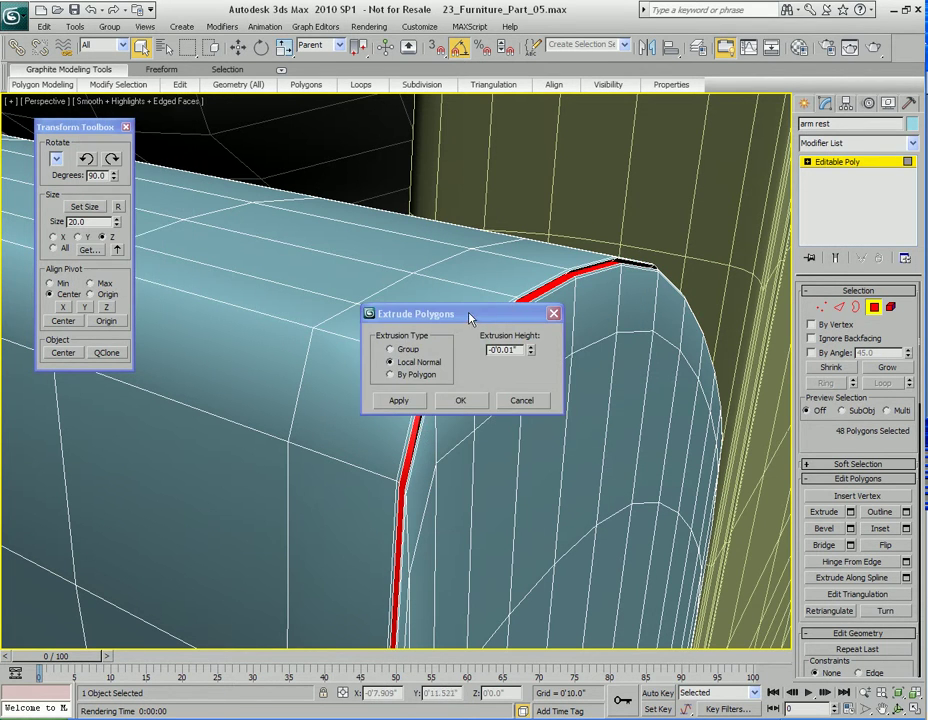
left_click_drag(435, 317, 619, 336)
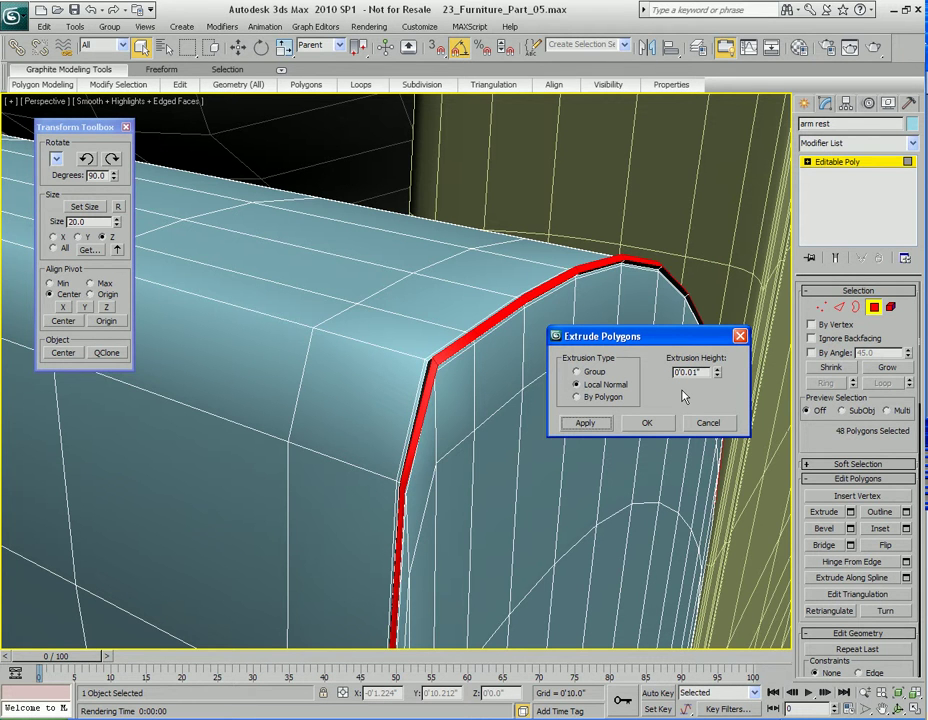
Step: Set the strip's extrusion height to 0'0.005" and apply the extrusion
middle_click_drag(468, 524, 545, 520, "alt")
left_click(718, 377)
left_click(717, 370)
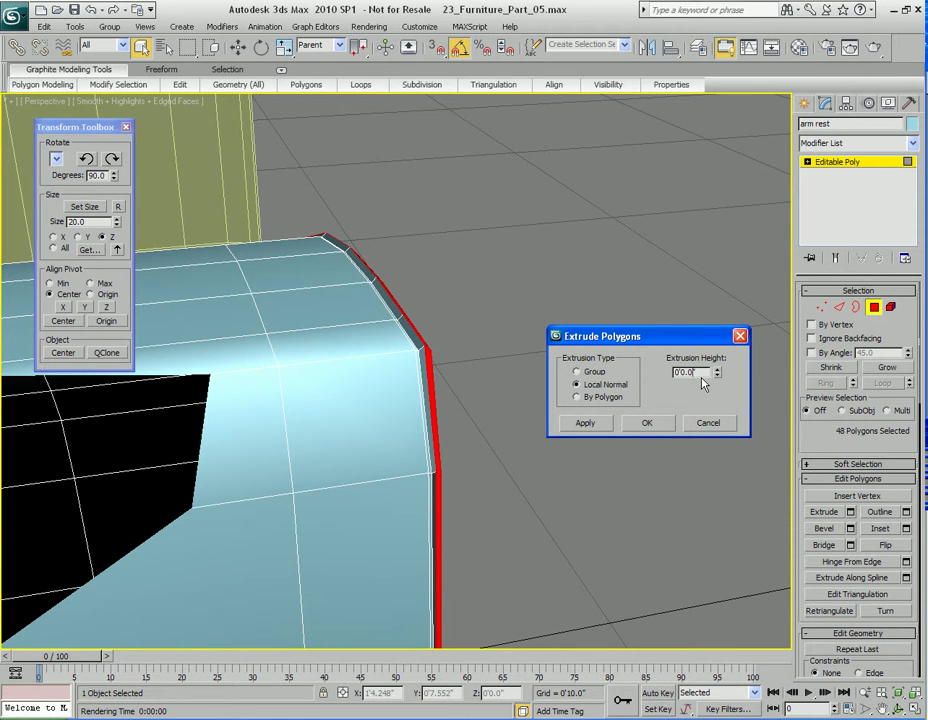
type("05")
key("Tab")
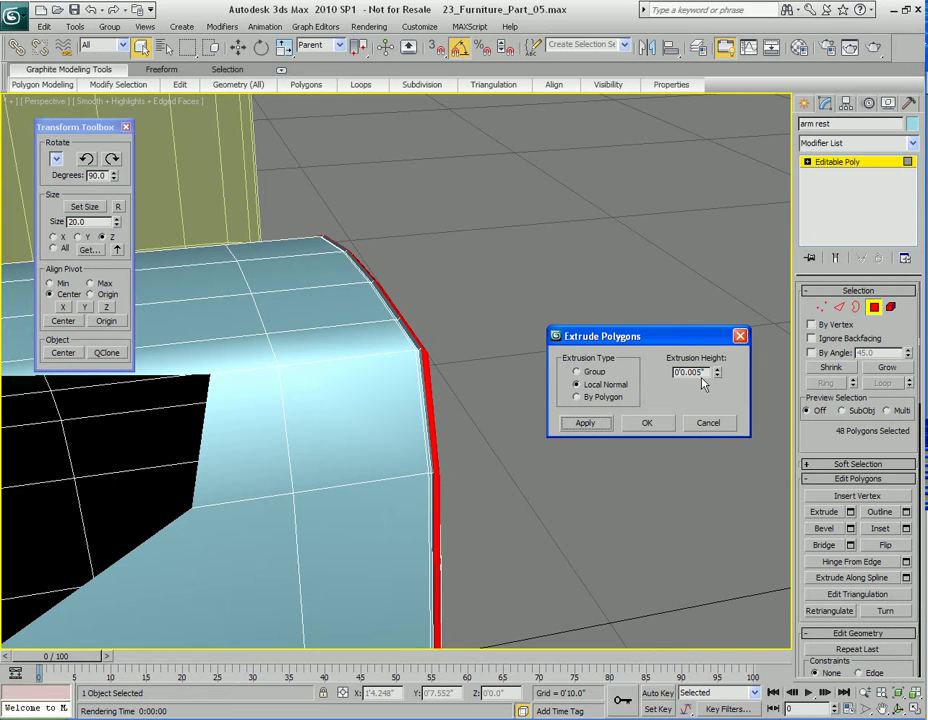
middle_click_drag(436, 502, 362, 611, "alt")
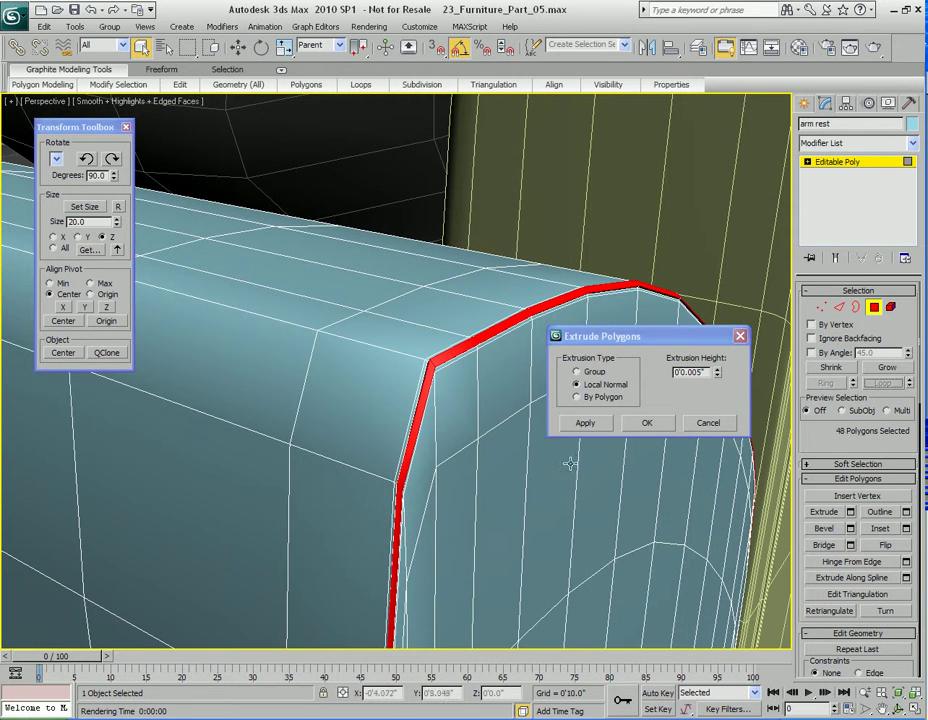
left_click(647, 423)
Step: Connect the ring of short edges across the extruded strip with 2 segments, adjusting the pinch
key("2")
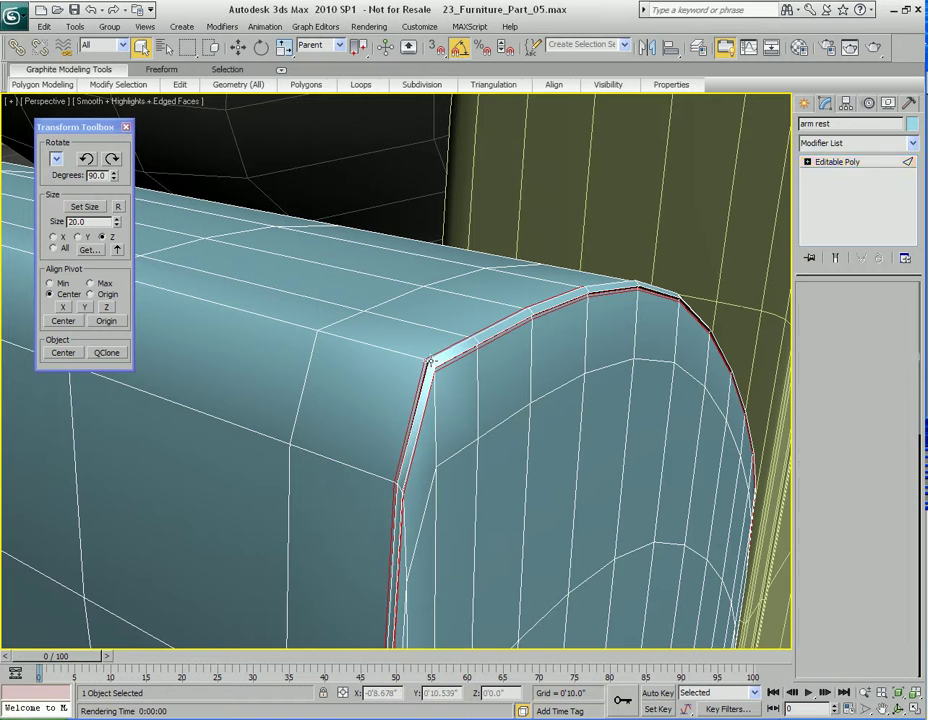
left_click(825, 383)
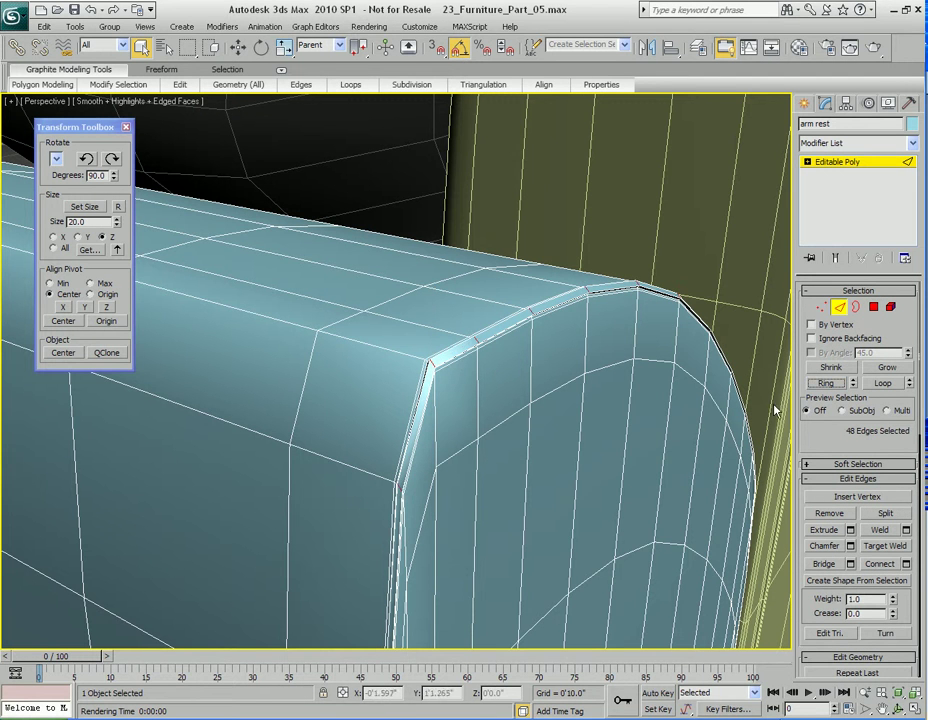
right_click(574, 430)
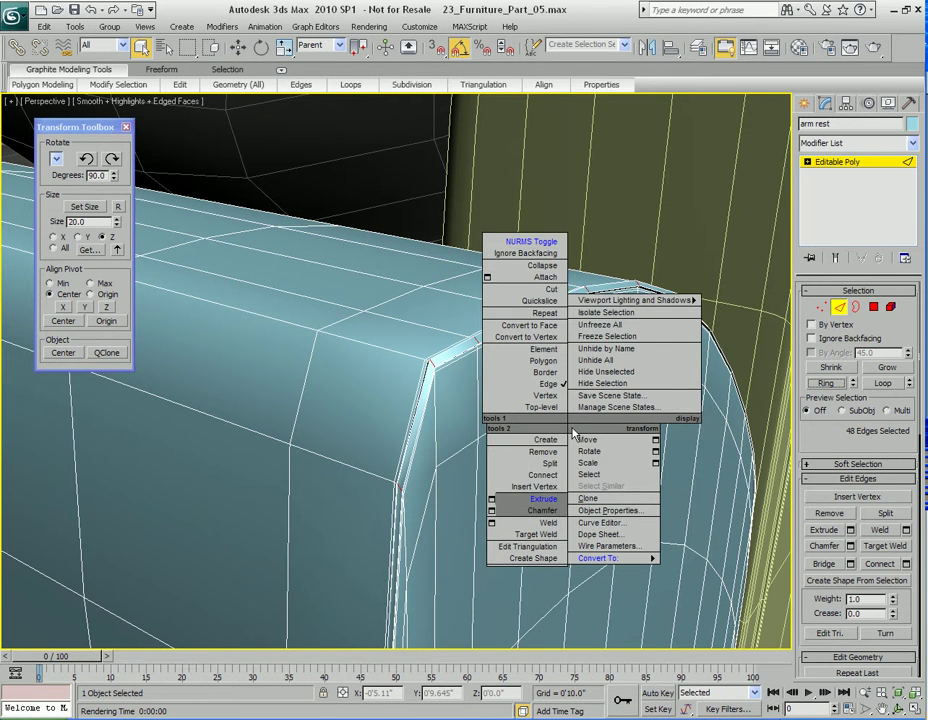
left_click(493, 478)
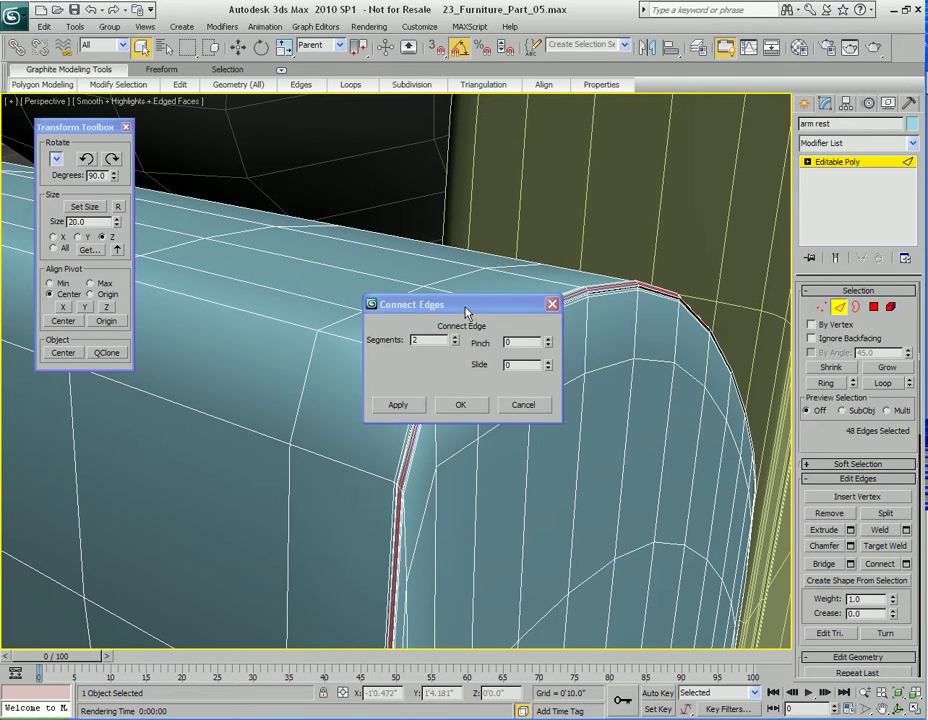
left_click_drag(468, 311, 621, 354)
mouse_move(698, 379)
left_mouse_down()
mouse_move(699, 362)
mouse_move(698, 385)
left_mouse_up()
left_click(612, 443)
Step: Select two adjacent polygons of the extruded strip's middle row at the arm rest's back corner
middle_click_drag(514, 375, 488, 425, "alt")
scroll(489, 424, "down", 1)
key("4")
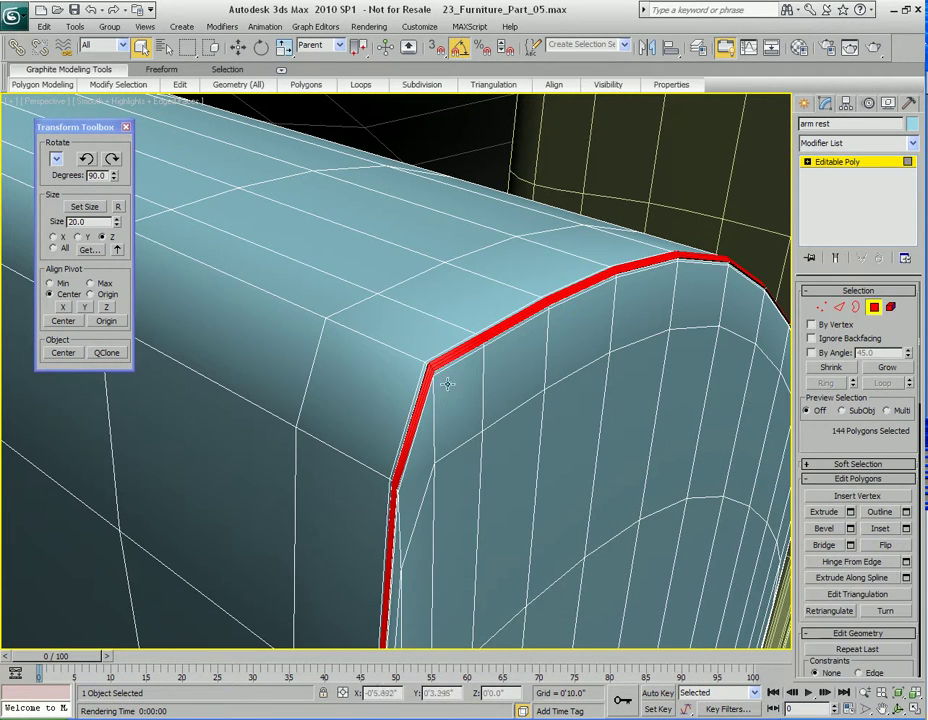
left_click(431, 367)
left_click(440, 356, "ctrl")
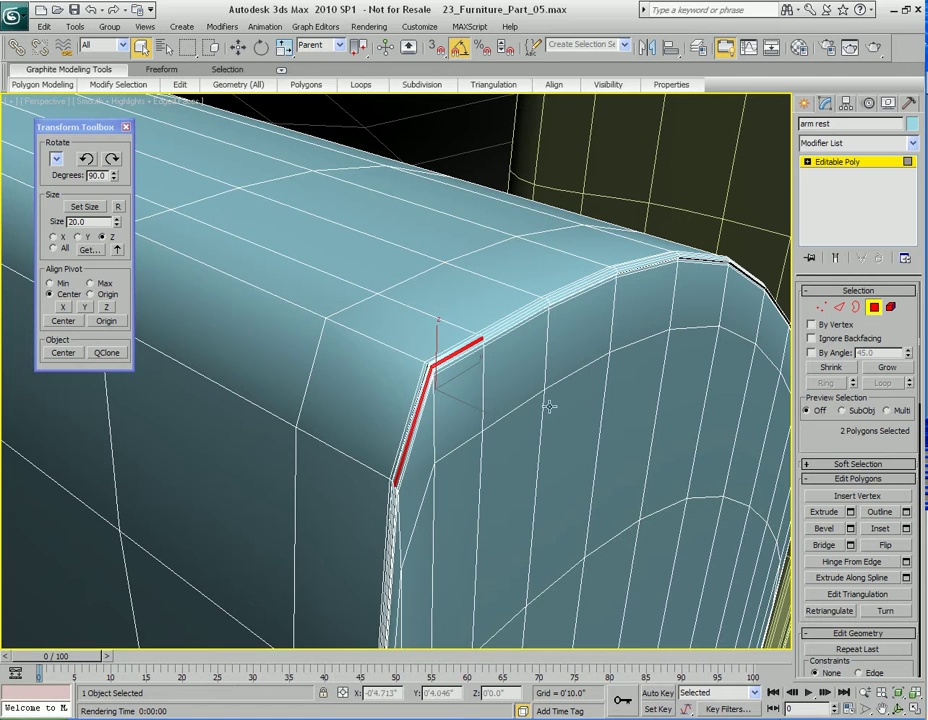
scroll(420, 373, "up", 1)
middle_click_drag(451, 366, 456, 352)
key("alt+z")
left_click_drag(457, 352, 448, 370)
scroll(448, 371, "down", 4)
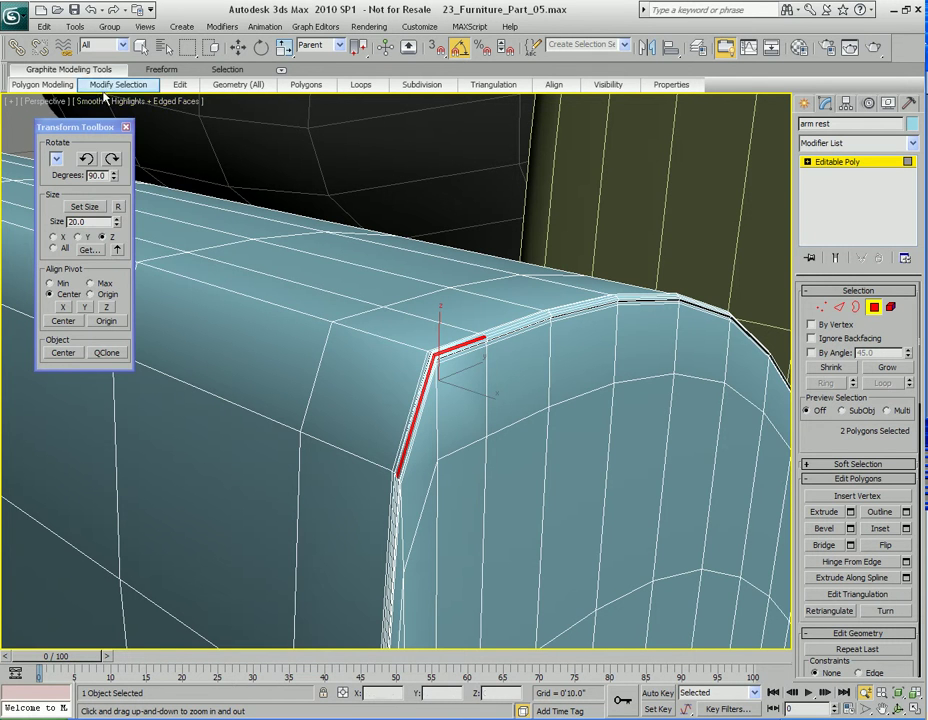
Step: Extrude the whole polygon loop around the arm rest's front rim inward by -0'0.005" using Local Normal
mouse_move(112, 86)
left_click(107, 160)
right_click(497, 366)
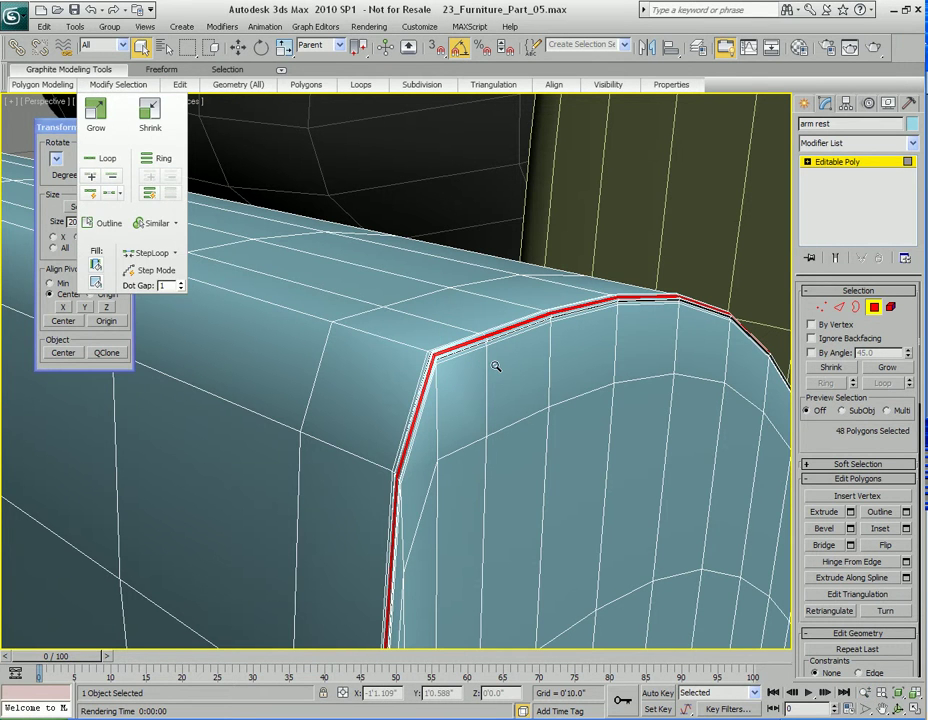
right_click(505, 366)
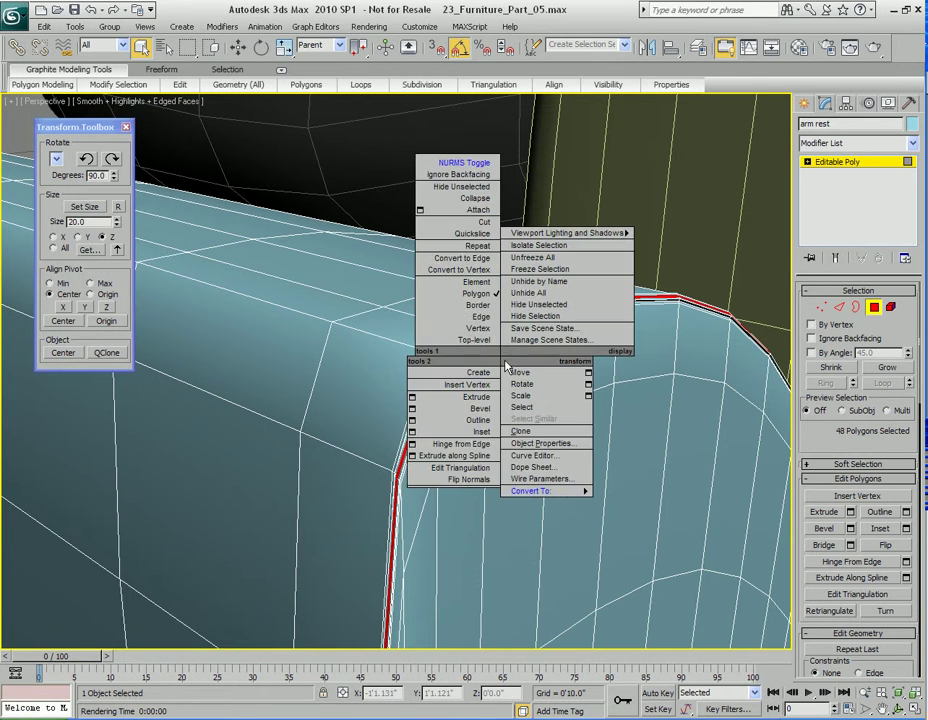
left_click(411, 396)
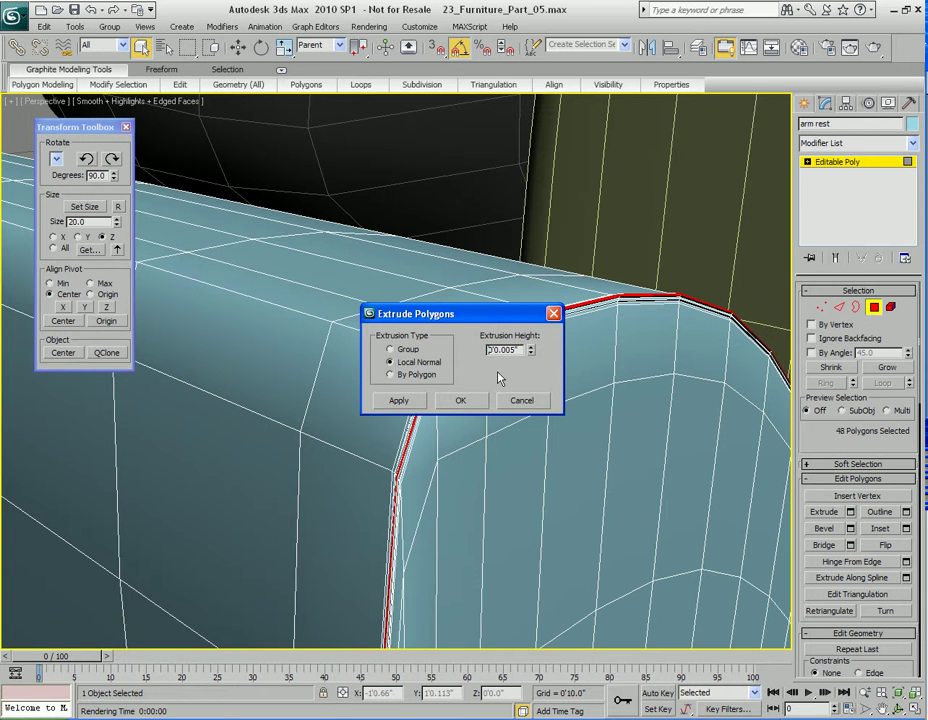
type("-")
key("Tab")
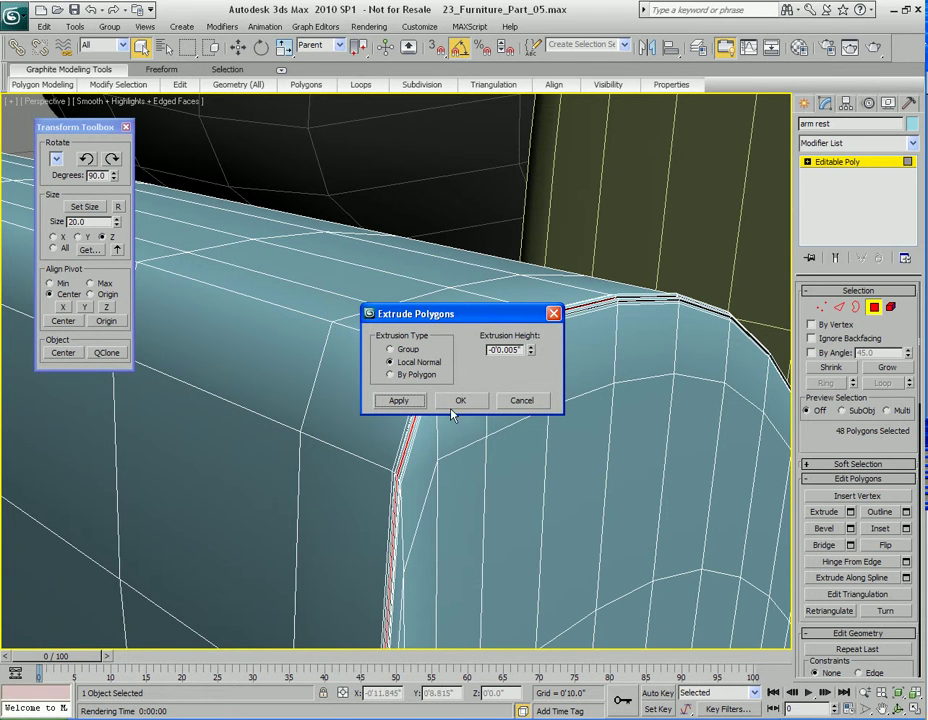
left_click(484, 403)
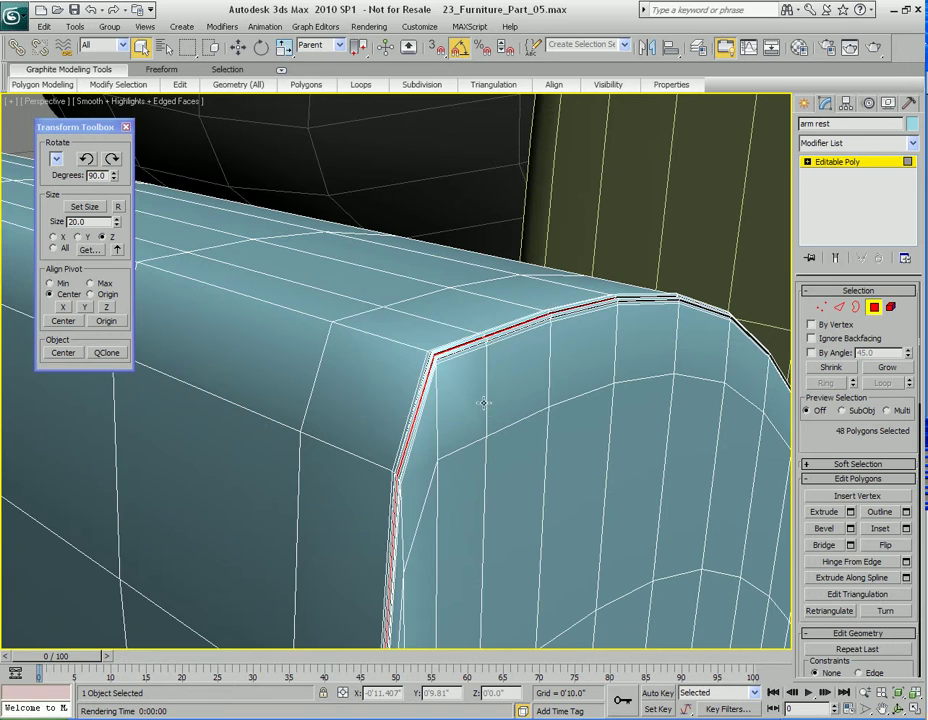
Step: Turn on NURMS smoothing for the arm rest and render the perspective view to check the front seam
scroll(511, 407, "down", 1)
right_click(511, 407)
left_click(469, 205)
mouse_move(505, 389)
middle_mouse_down("alt")
mouse_move(491, 365)
mouse_move(489, 386)
middle_mouse_up("alt")
key("shift+q")
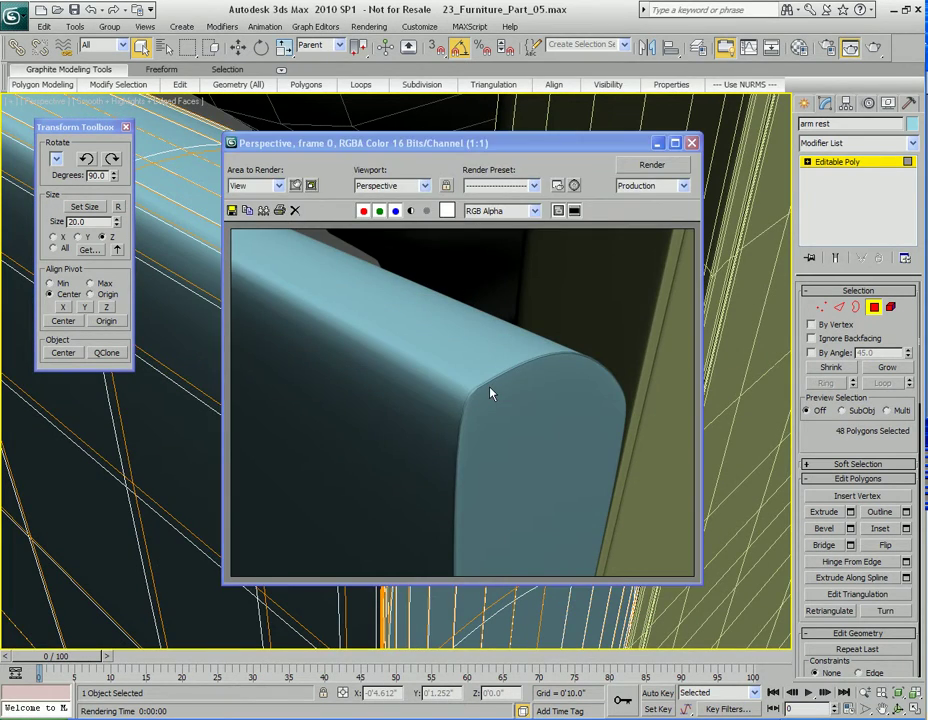
left_click(692, 143)
Step: Select an edge loop along the arm rest's long upper corner in edge mode and turn off NURMS smoothing
middle_click_drag(268, 400, 408, 387, "alt")
key("2")
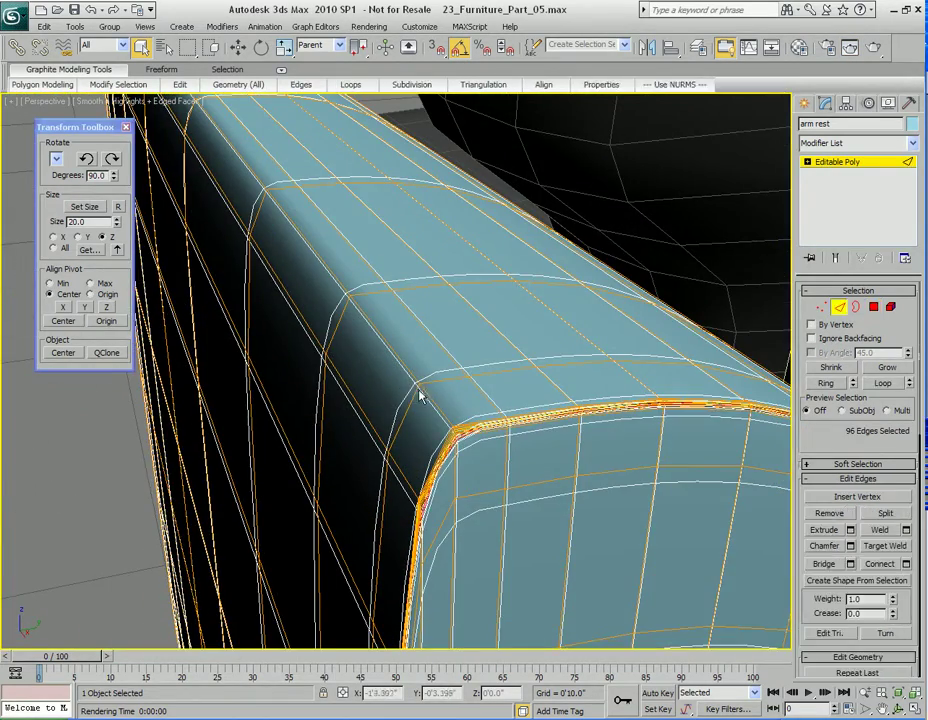
left_click(408, 386)
left_click(883, 383)
middle_click_drag(440, 425, 354, 492, "alt")
right_click(354, 492)
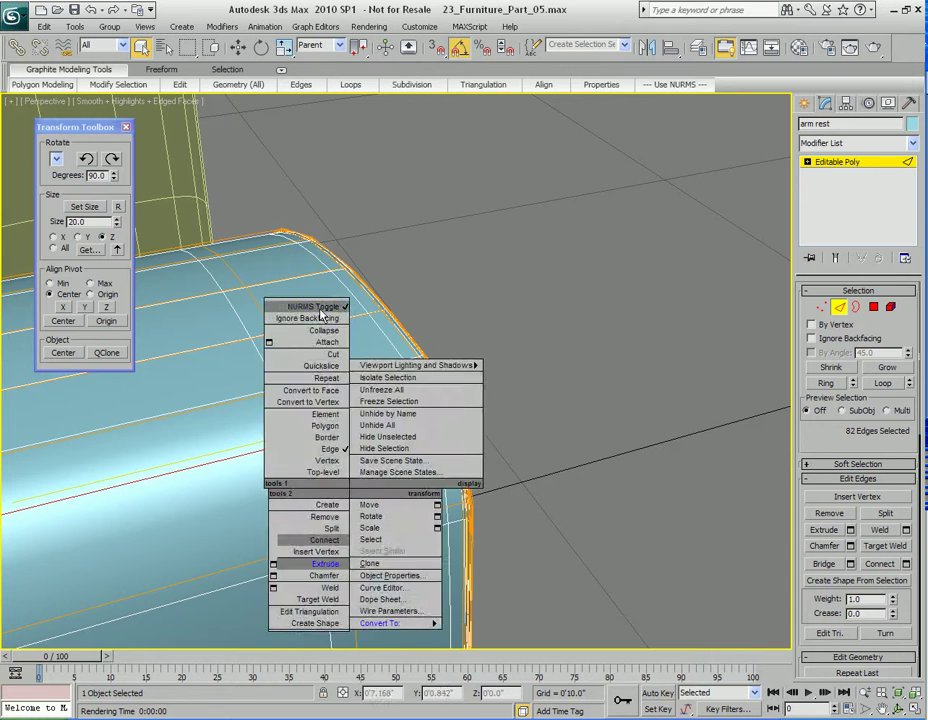
left_click(321, 308)
Step: Select the edges between the arm rest's front and back seams along its long upper corner with StepLoop
middle_click_drag(408, 437, 441, 426, "alt")
left_click(565, 377)
left_click(477, 389)
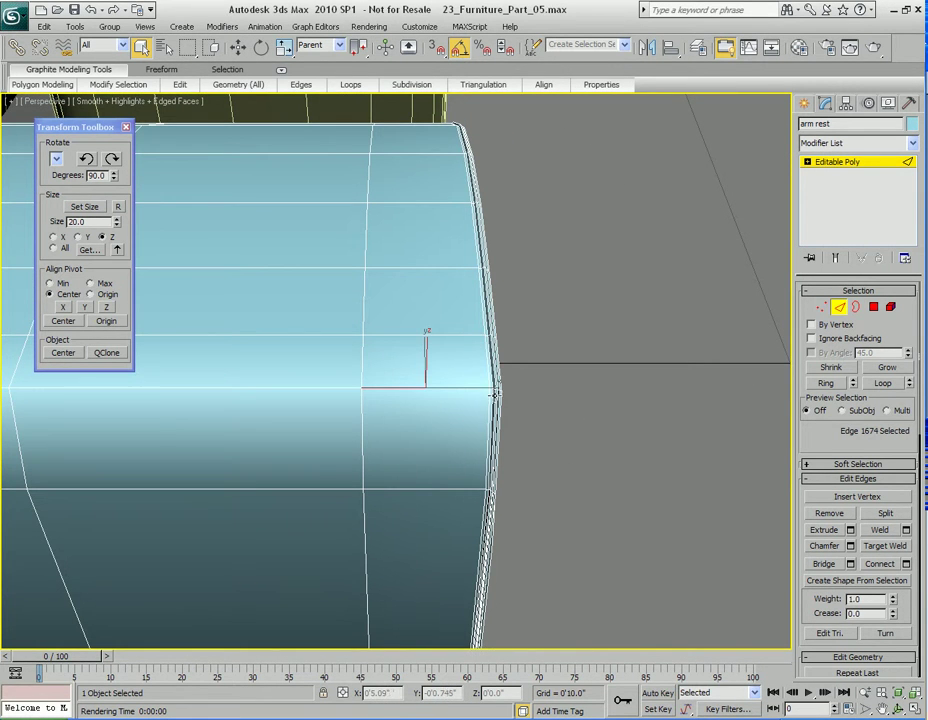
key("z")
middle_click_drag(493, 403, 532, 407, "alt")
middle_click_drag(468, 356, 518, 455, "alt")
scroll(424, 356, "down", 3)
middle_click_drag(289, 428, 381, 414, "alt")
scroll(398, 411, "up", 3)
left_click(357, 422, "ctrl")
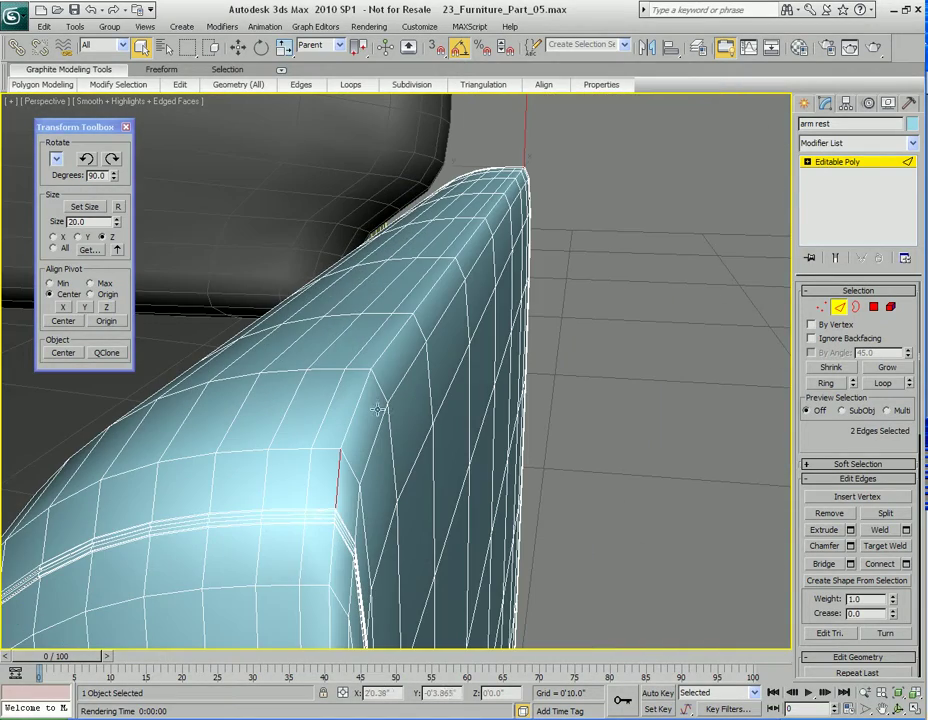
mouse_move(120, 87)
left_click(140, 252)
Step: Apply a 0'0.02" chamfer with one segment to the selected corner edges, keeping the chamfer dialog open
middle_click_drag(400, 350, 147, 362, "alt")
middle_click_drag(484, 414, 418, 309)
scroll(408, 308, "up", 3)
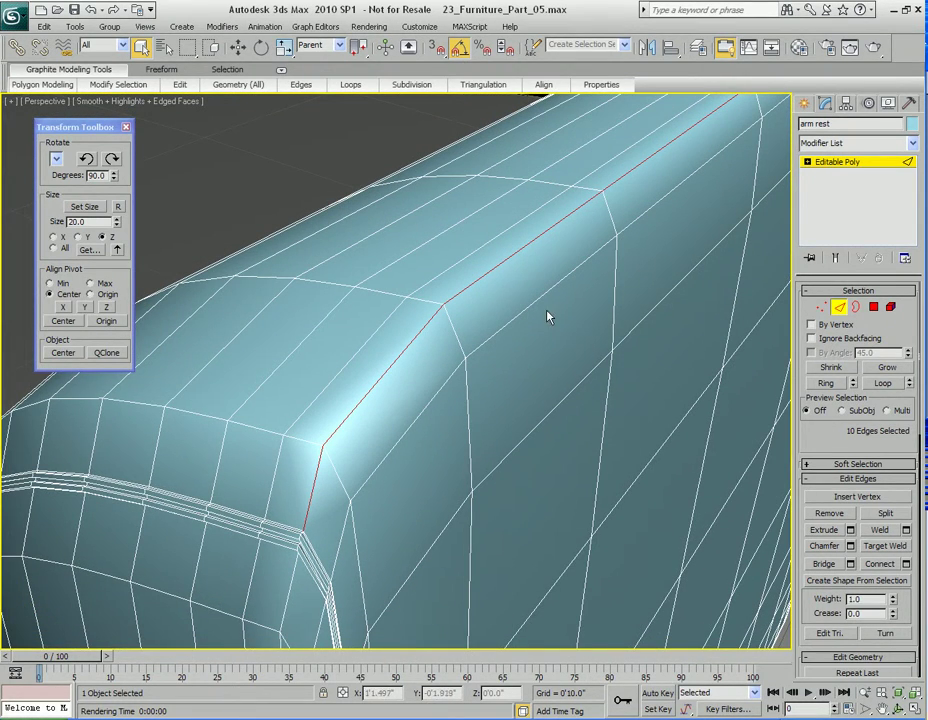
right_click(452, 318)
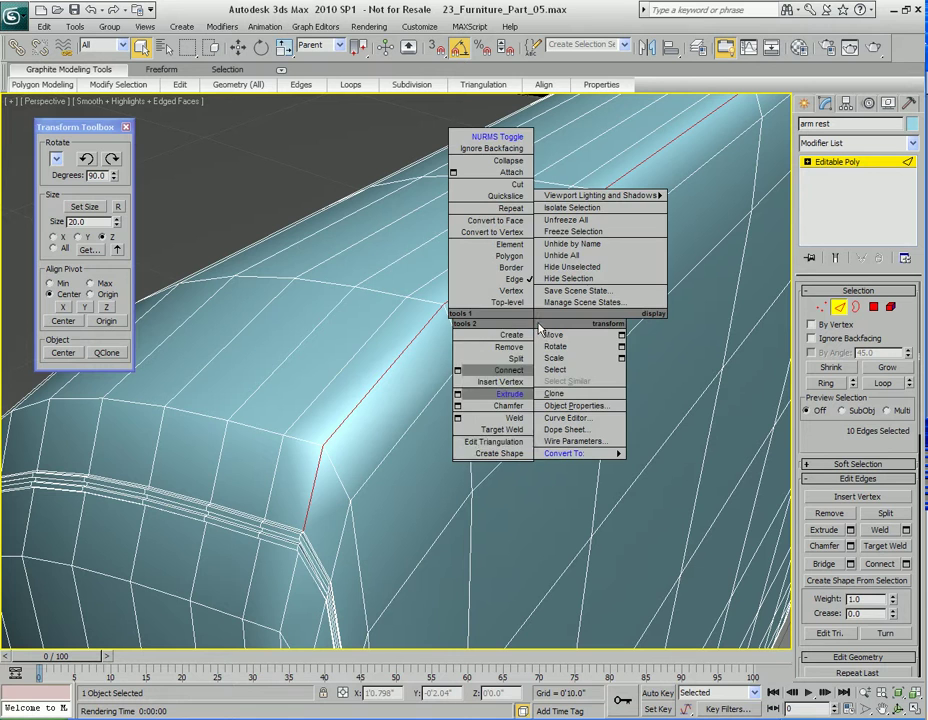
left_click(458, 406)
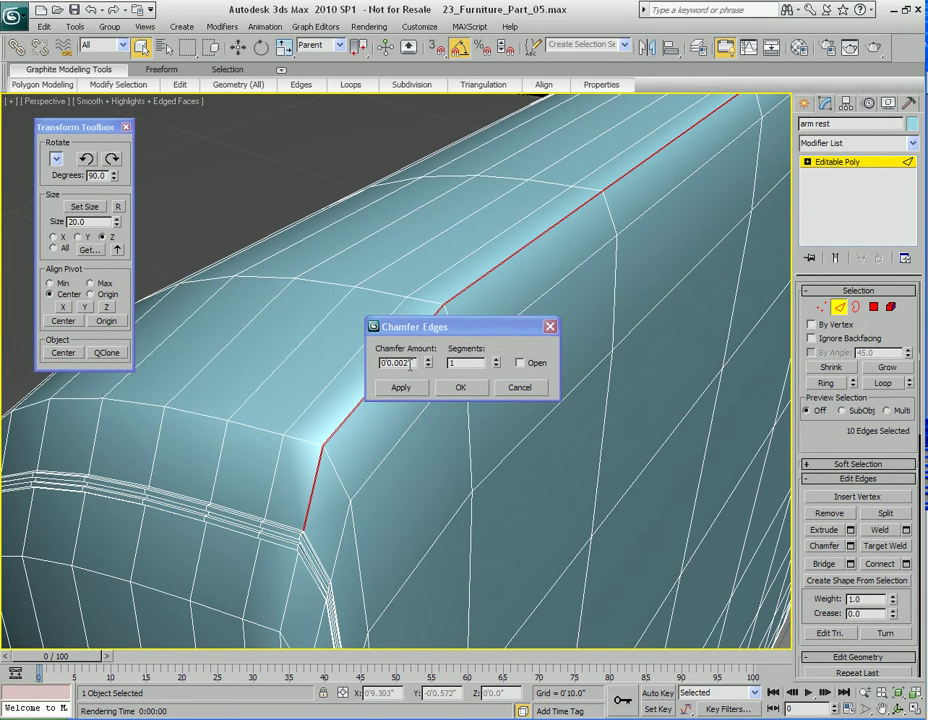
key("BackSpace")
key("BackSpace")
type("1")
key("Return")
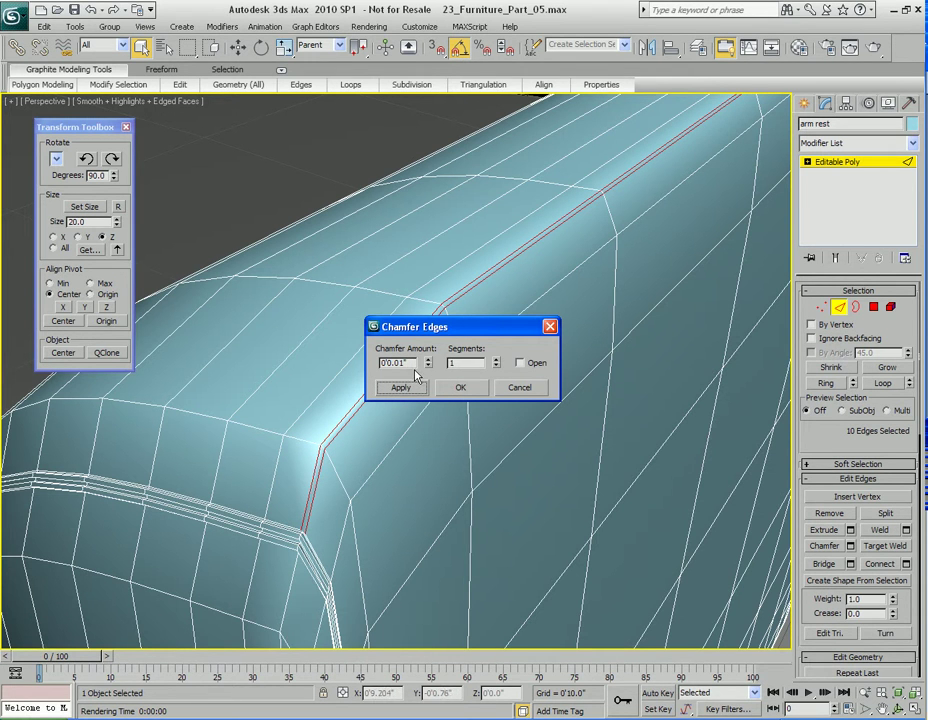
left_click(428, 358)
left_click(424, 390)
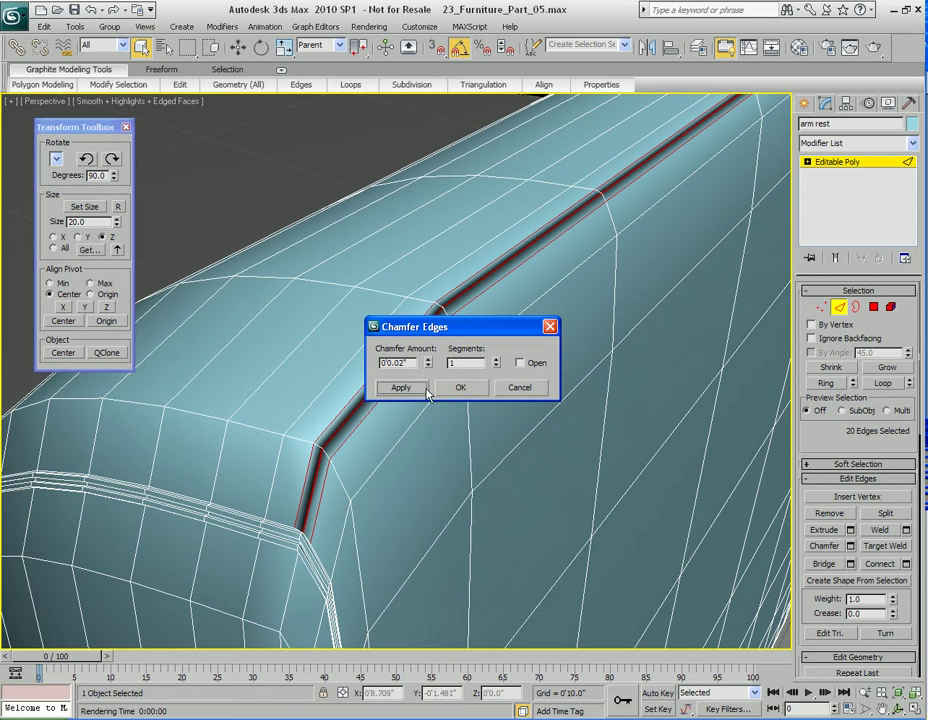
Step: Chamfer the resulting parallel edges a second time by 0'0.005"
left_click(429, 366)
left_click(429, 366)
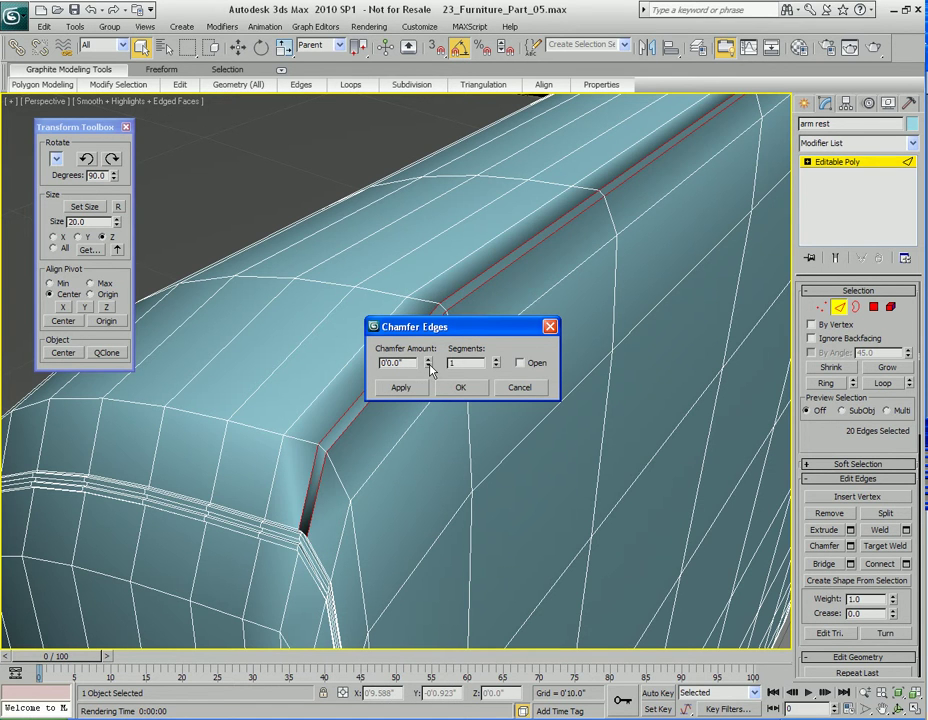
left_click(411, 363)
type("1")
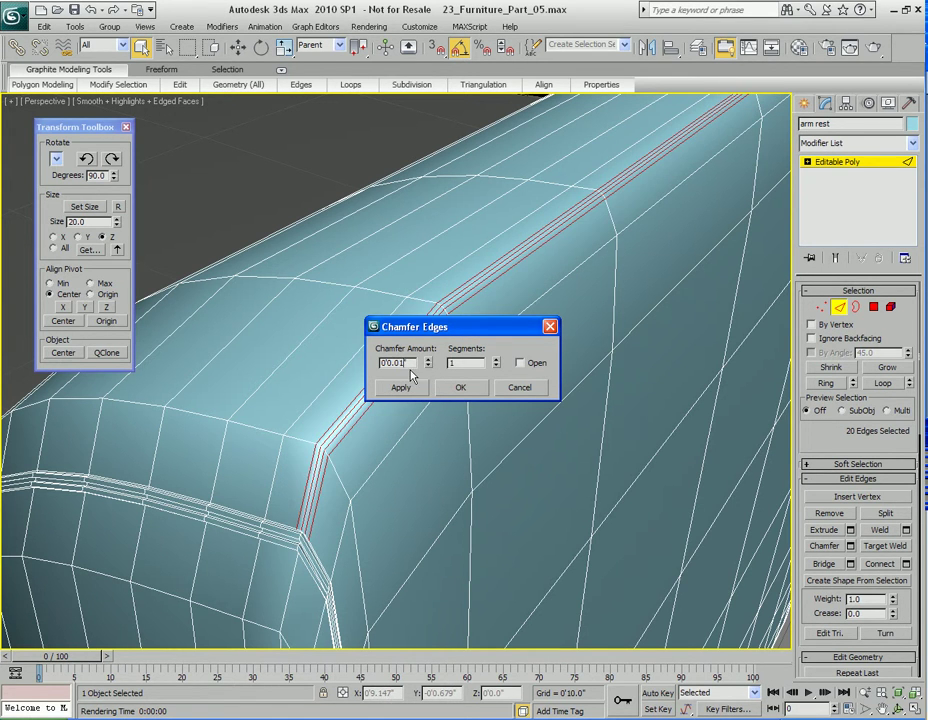
type("05")
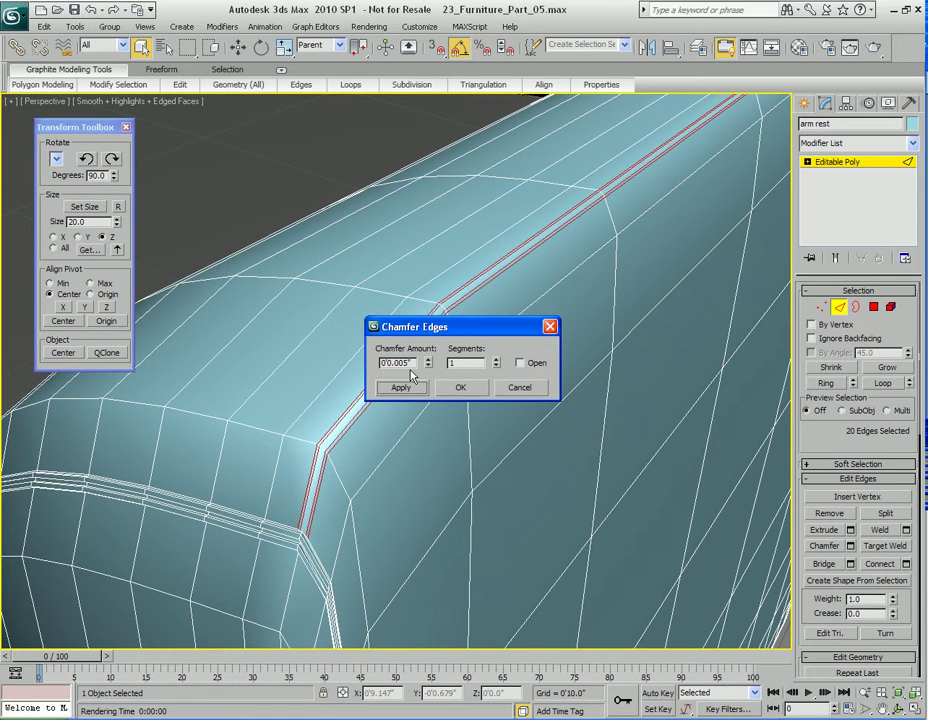
left_click(460, 389)
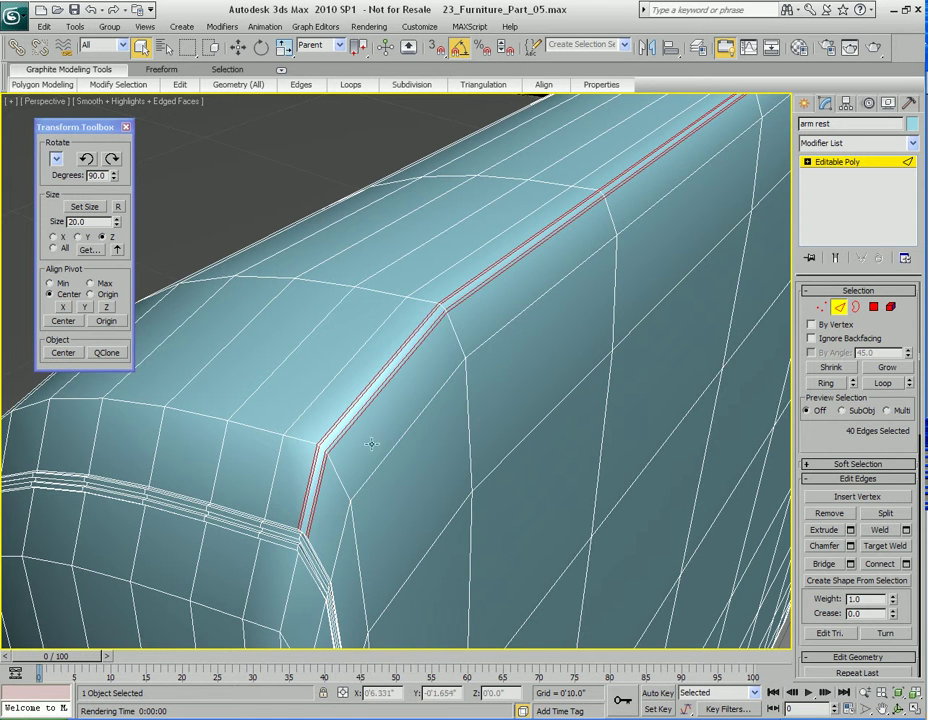
Step: Select the loop of narrow polygons running down the middle of the chamfered corner strip
key("4")
left_click(322, 467)
left_click(382, 374, "ctrl")
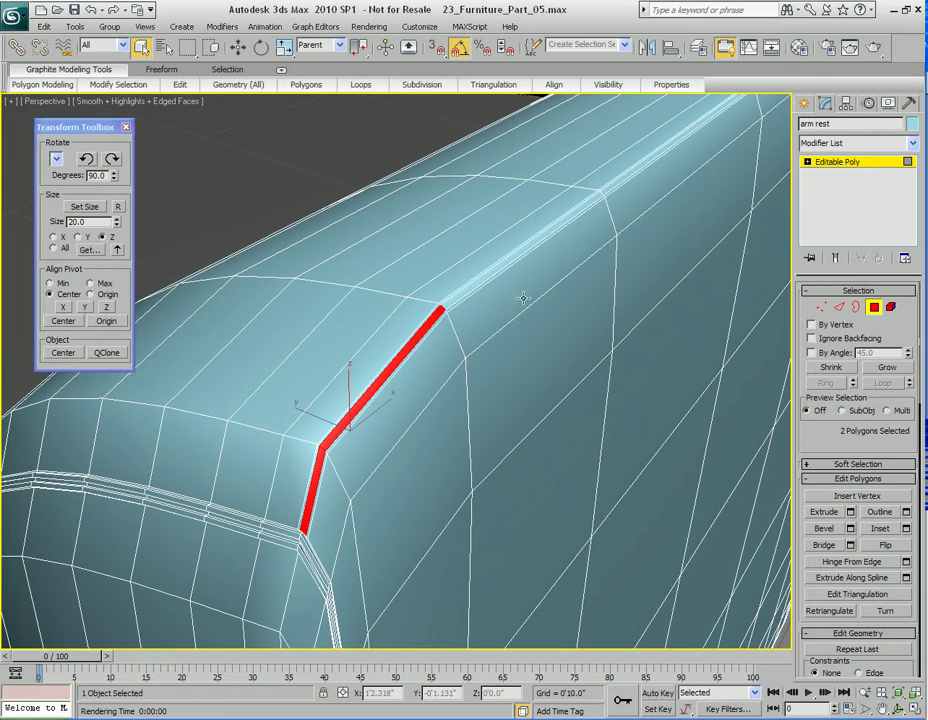
left_click(118, 85)
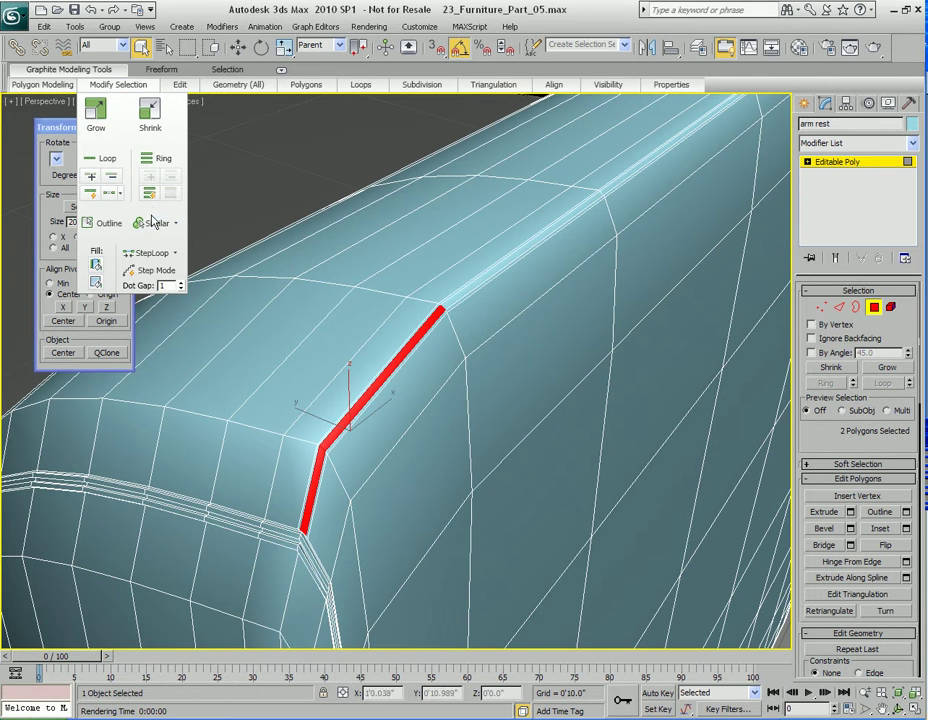
left_click(115, 160)
Step: Extrude the selected corner strip polygons outward by 0'0.01" using Local Normal
middle_click_drag(480, 325, 495, 305, "alt")
right_click(495, 305)
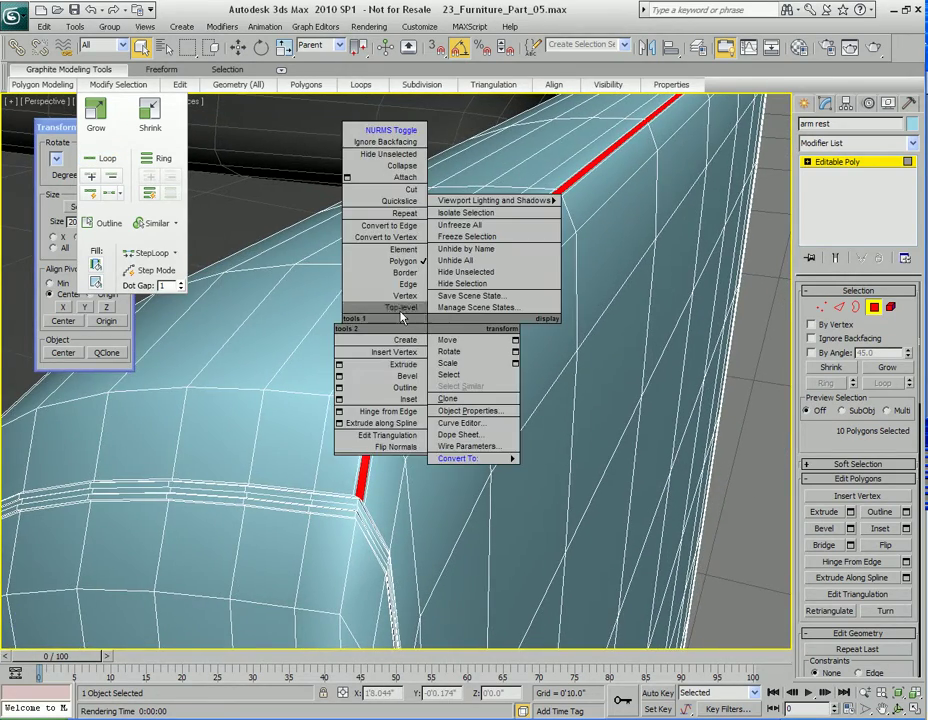
left_click(345, 365)
left_click_drag(474, 316, 612, 311)
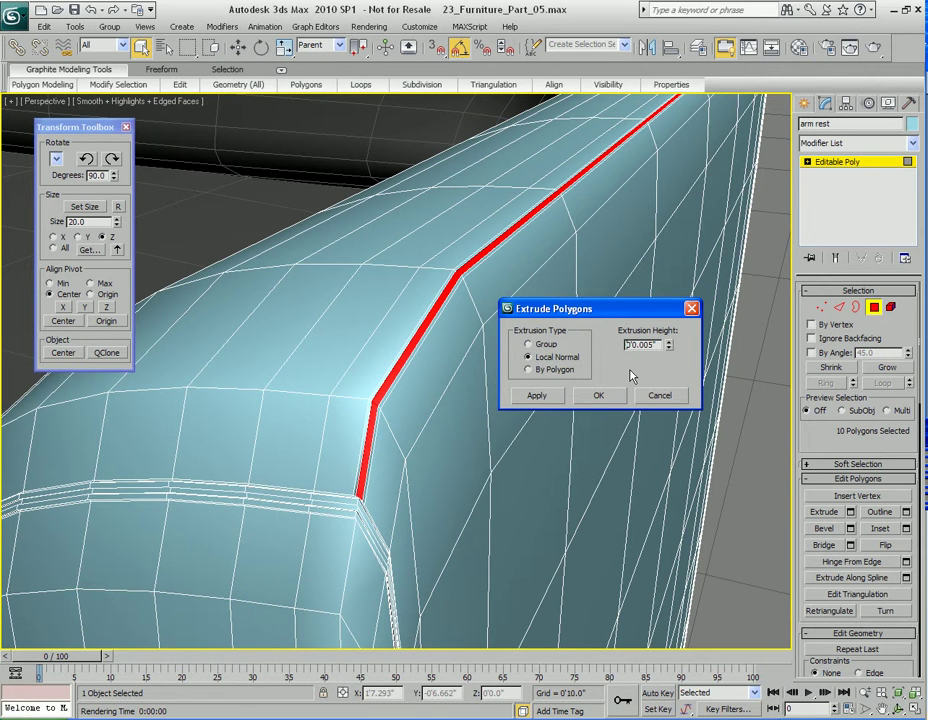
scroll(390, 407, "up", 5)
scroll(390, 407, "down", 6)
middle_click_drag(449, 454, 383, 394)
scroll(441, 422, "up", 5)
key("alt+z")
left_click_drag(381, 387, 380, 398)
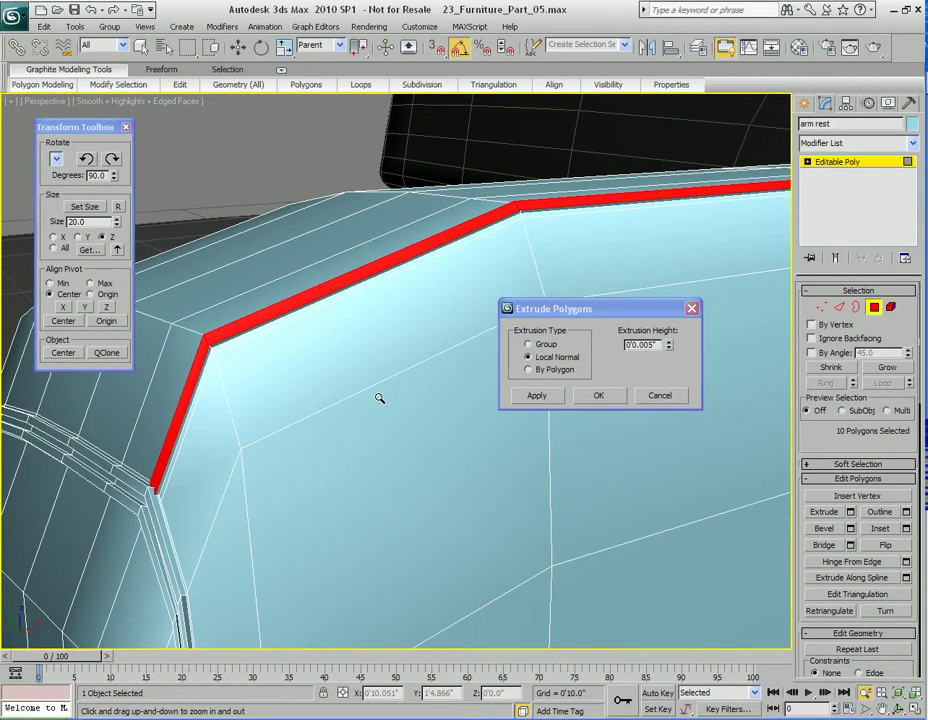
scroll(375, 386, "down", 2)
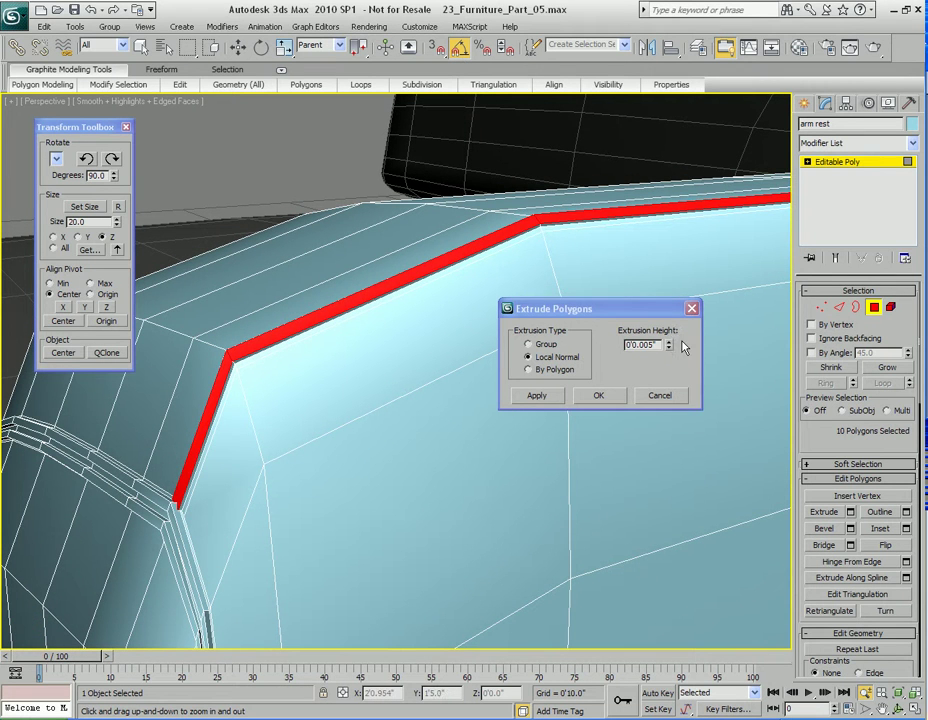
left_click(669, 341)
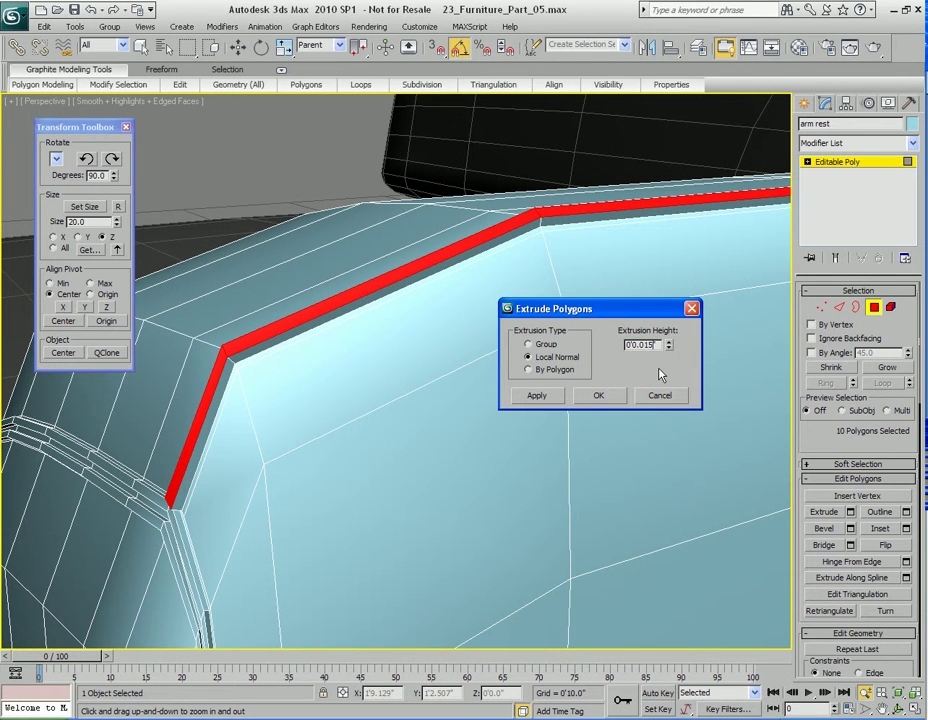
key("Tab")
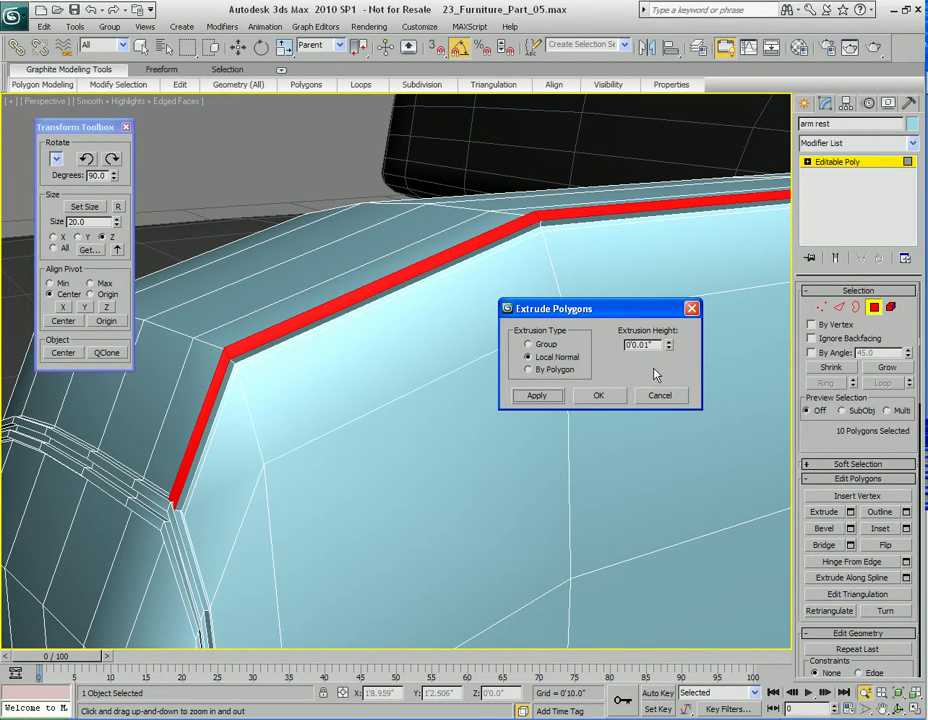
left_click(600, 399)
Step: Connect the ring of short edges across the raised corner strip with 2 segments and a pinch of -4
key("2")
left_click(226, 354)
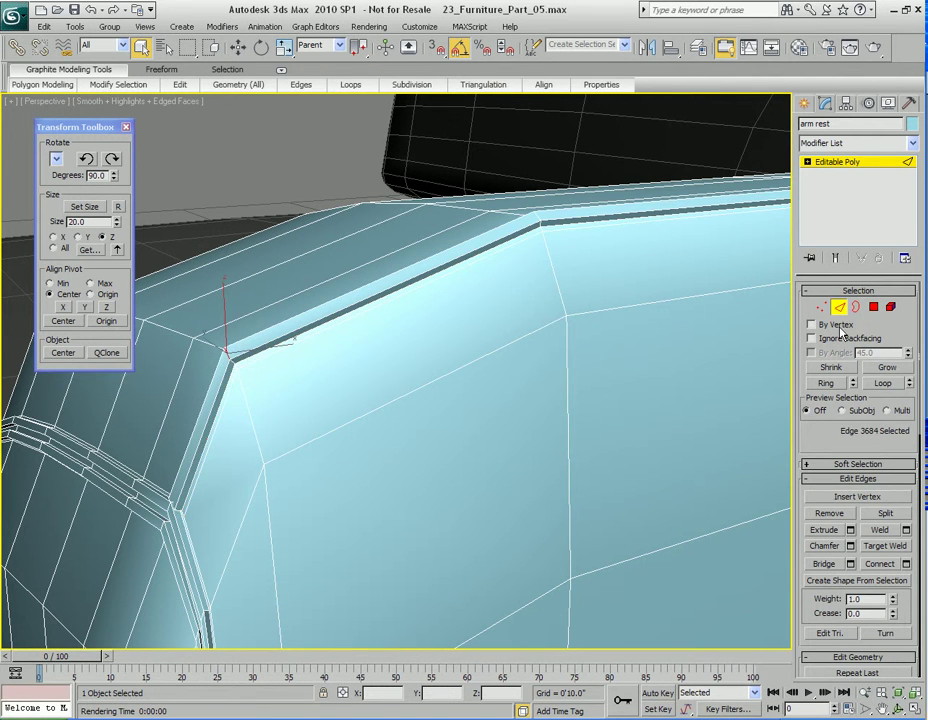
left_click(826, 383)
right_click(407, 308)
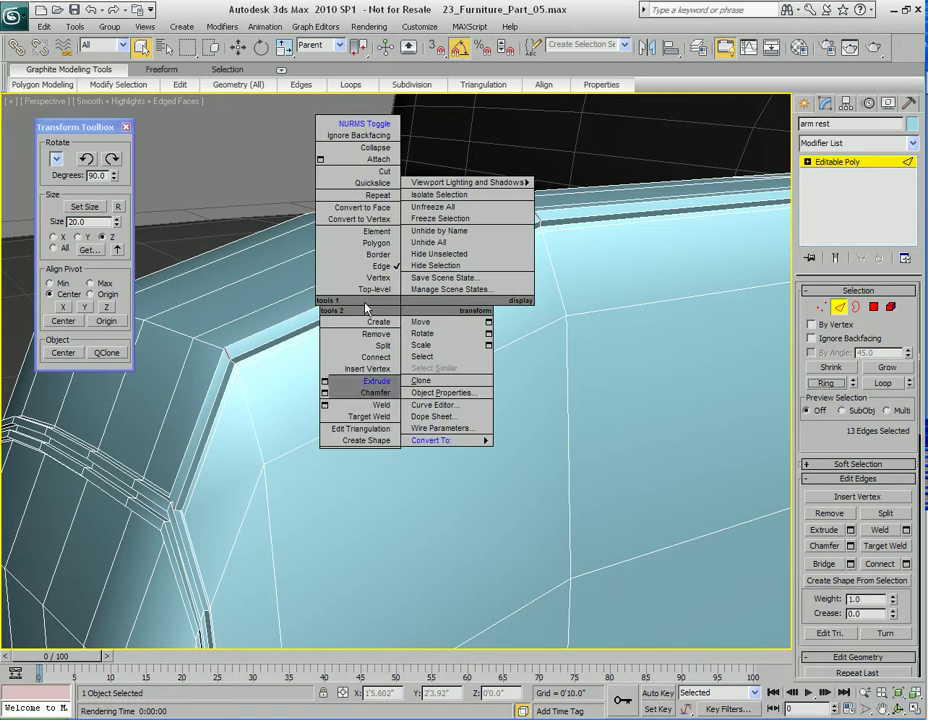
left_click(325, 358)
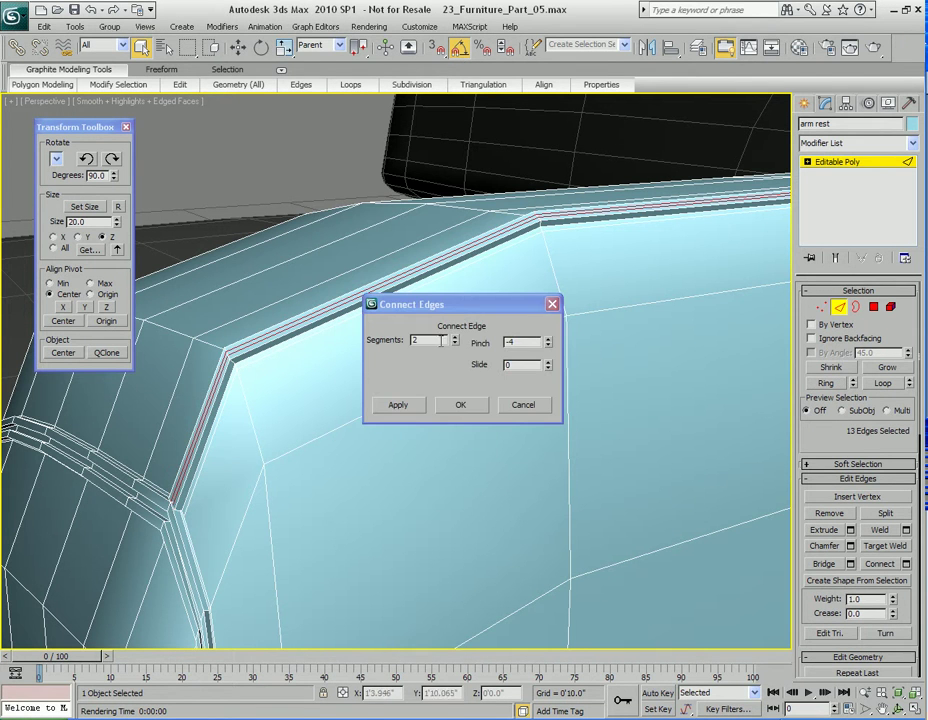
left_click(456, 405)
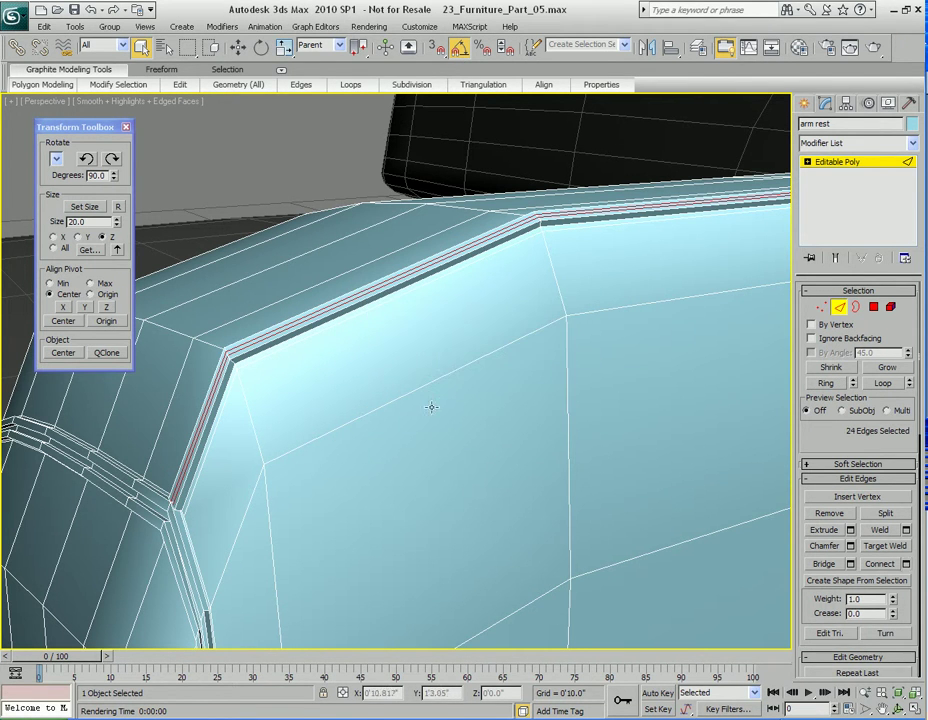
Step: Select the loop of narrow polygons running along the middle of the raised corner strip
key("4")
left_click(224, 362)
left_click(229, 352, "ctrl")
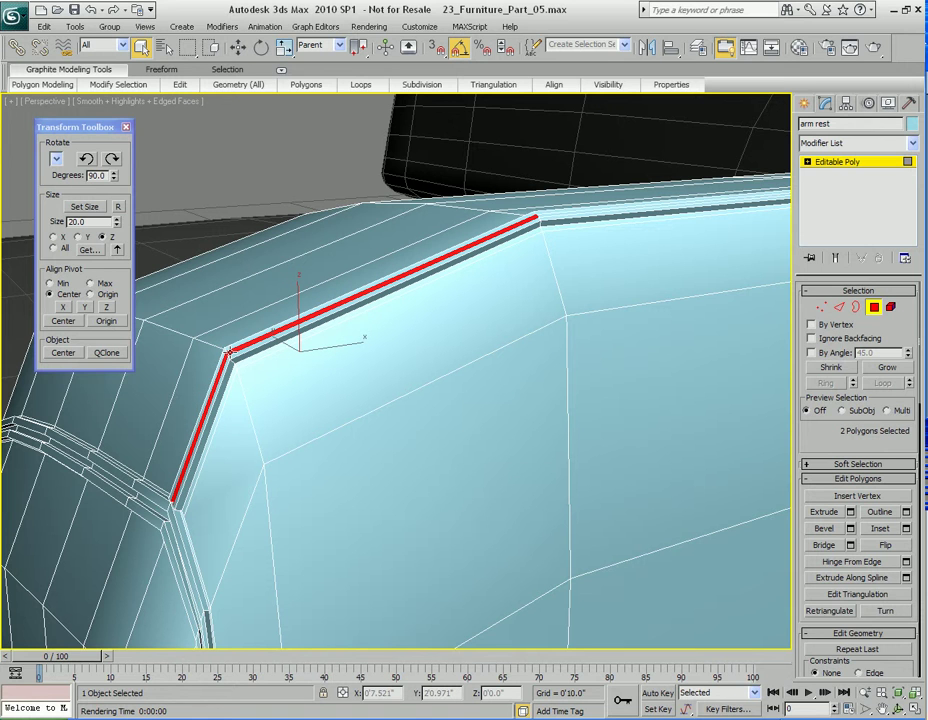
mouse_move(118, 84)
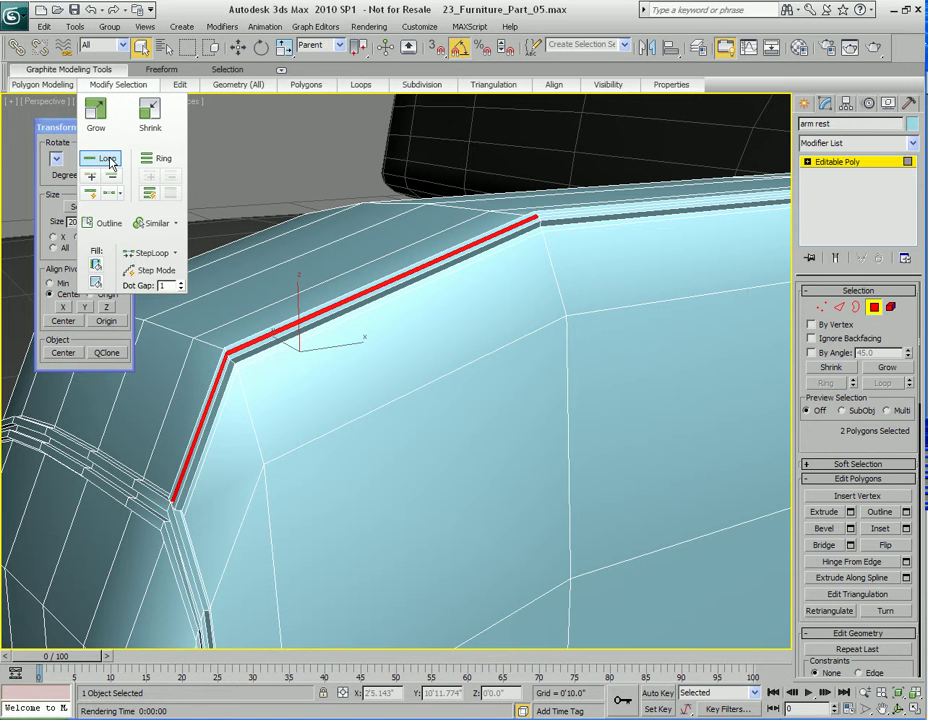
left_click(100, 158)
Step: Extrude the selected polygon loop inward by -0'0.005" using Local Normal
right_click(470, 328)
left_click(374, 361)
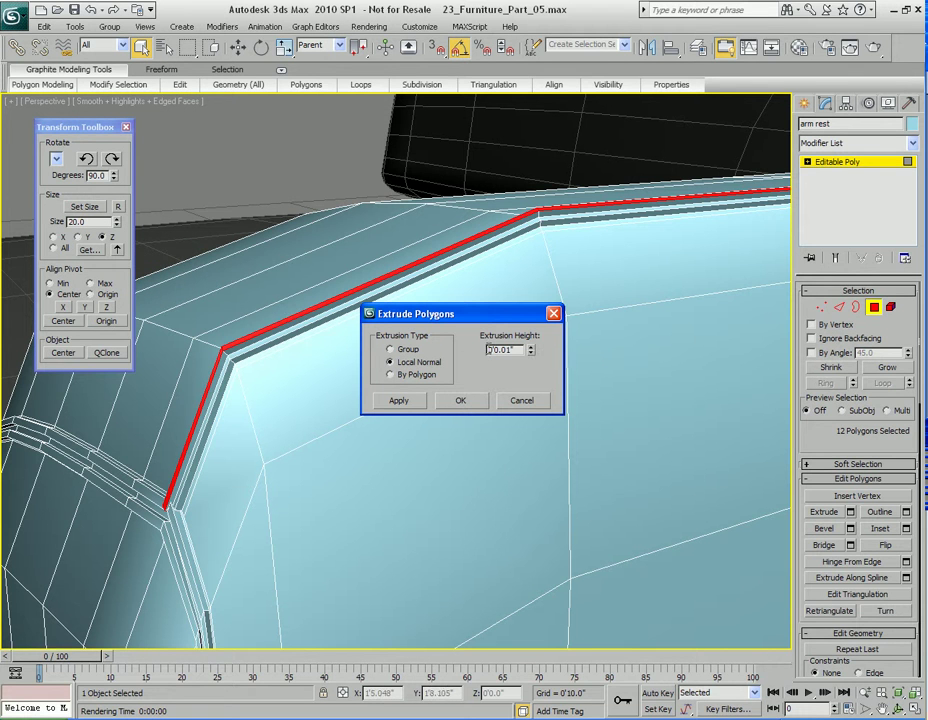
type("-")
key("Tab")
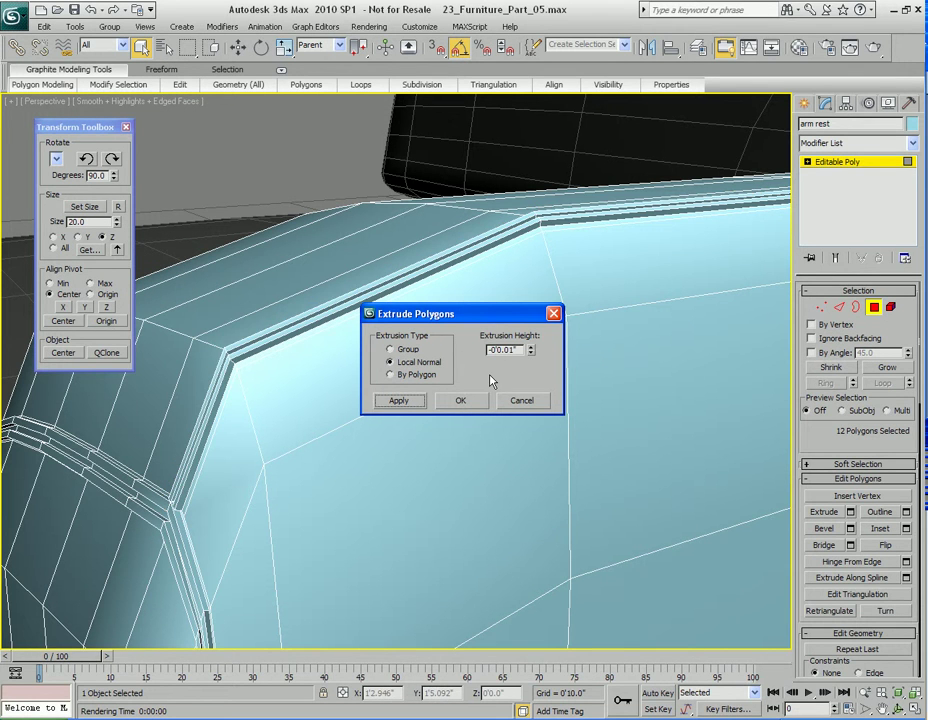
left_click(531, 353)
right_click(531, 353)
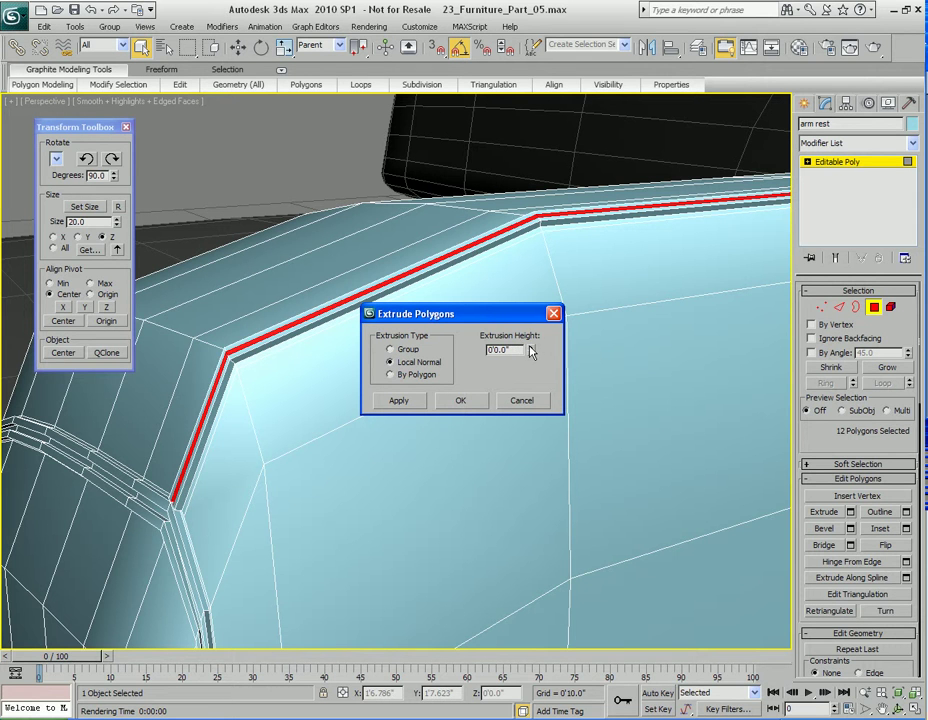
left_click(531, 355)
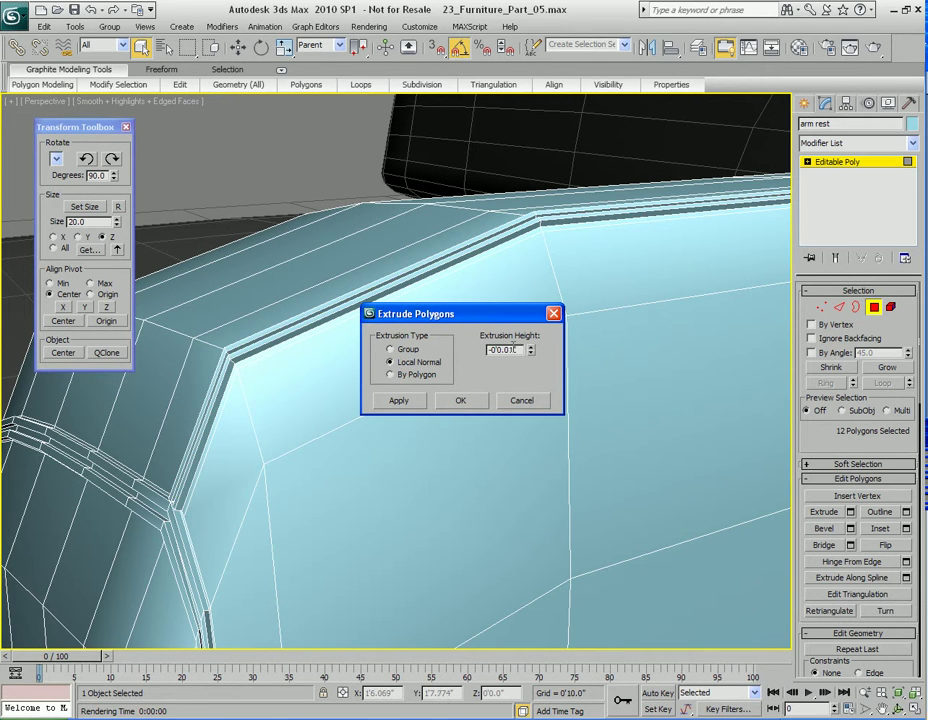
type("05")
key("Tab")
left_click(461, 403)
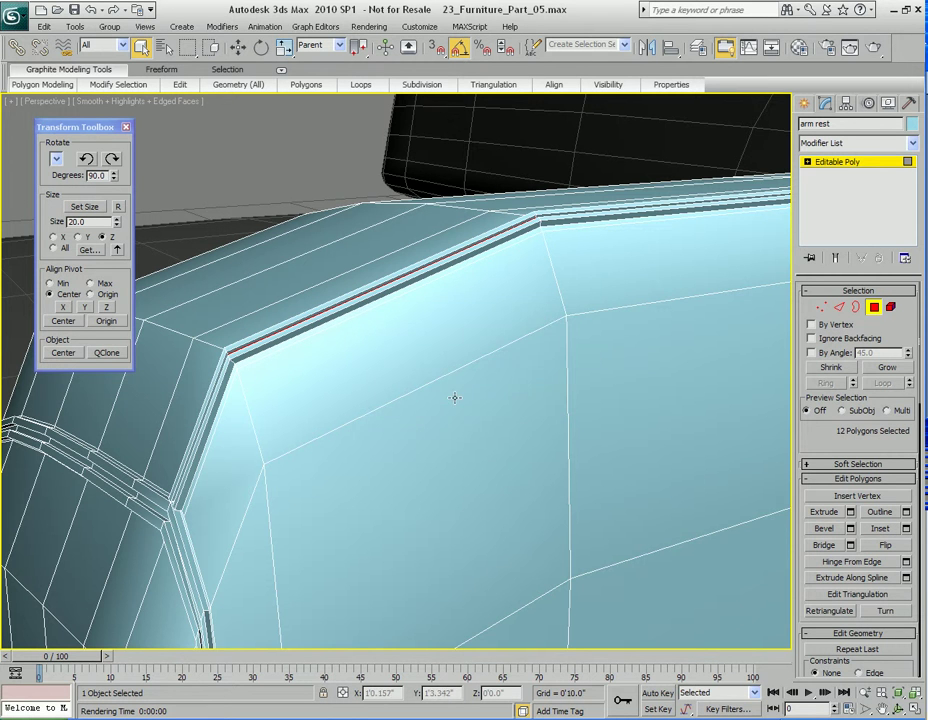
Step: Turn on NURMS smoothing for the arm rest, test-render the corner piping and close the render
middle_click_drag(400, 384, 452, 406)
right_click(488, 467)
left_click(466, 274)
scroll(466, 273, "down", 5)
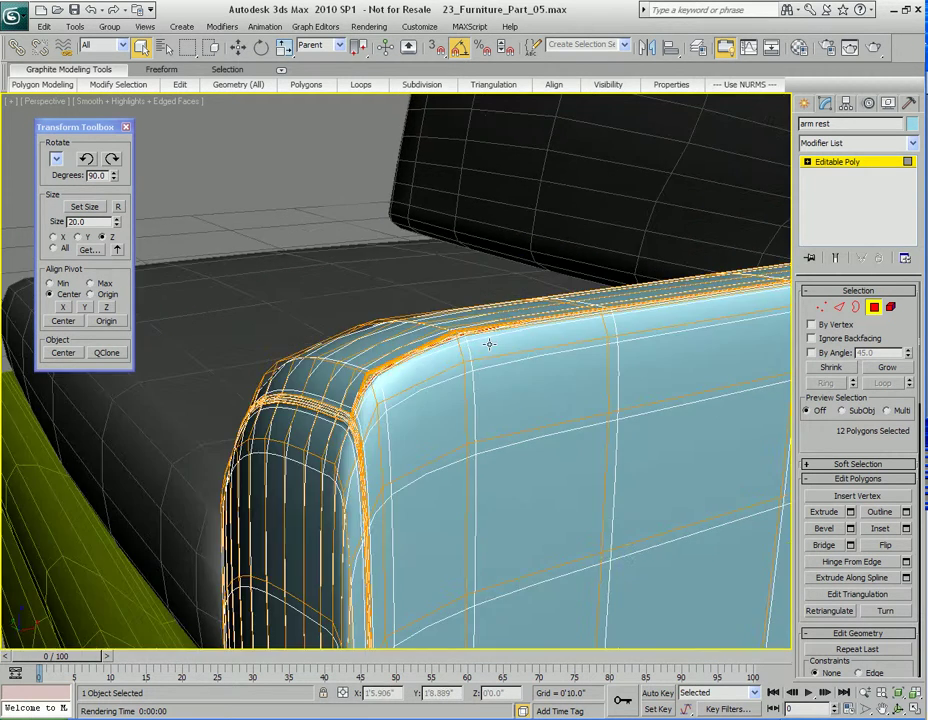
key("shift+q")
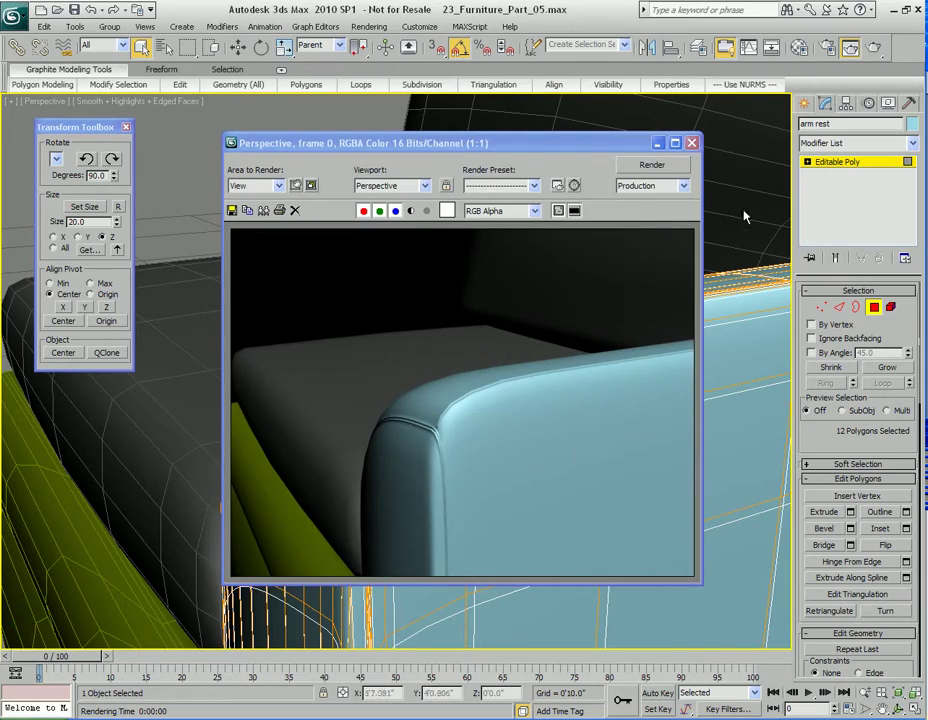
left_click(691, 143)
Step: Leave sub-object editing on the arm rest, select the sofa front end and isolate it
scroll(522, 383, "down", 3)
middle_click_drag(612, 414, 595, 356)
middle_click_drag(549, 388, 610, 430, "alt")
middle_click_drag(577, 300, 456, 348, "alt")
key("4")
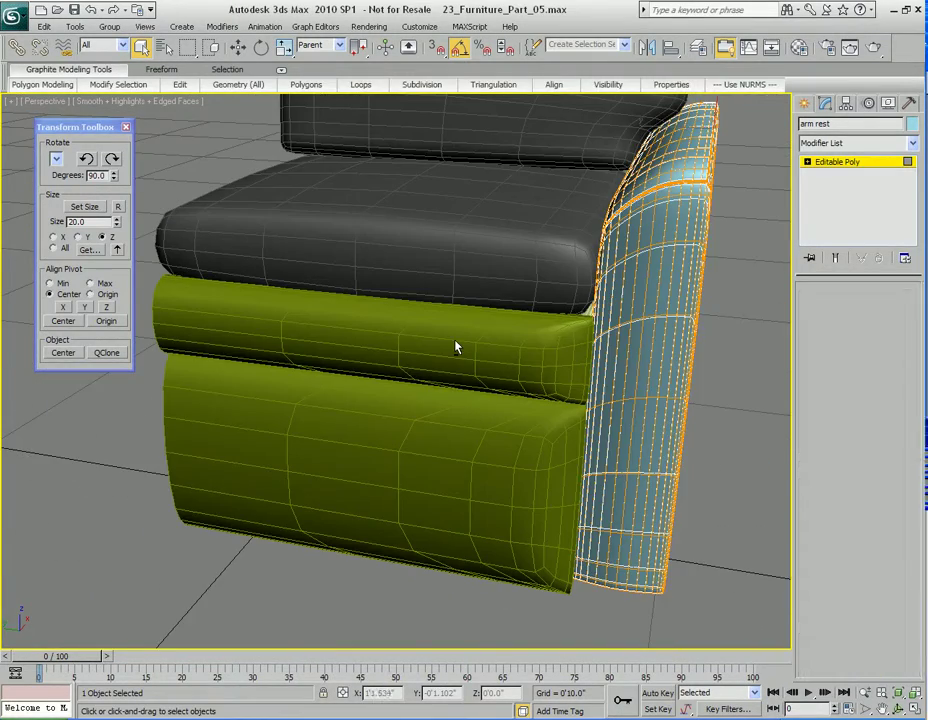
middle_click_drag(422, 479, 441, 408)
left_click(467, 384)
mouse_move(493, 387)
middle_mouse_down("alt")
mouse_move(526, 366)
mouse_move(486, 367)
middle_mouse_up("alt")
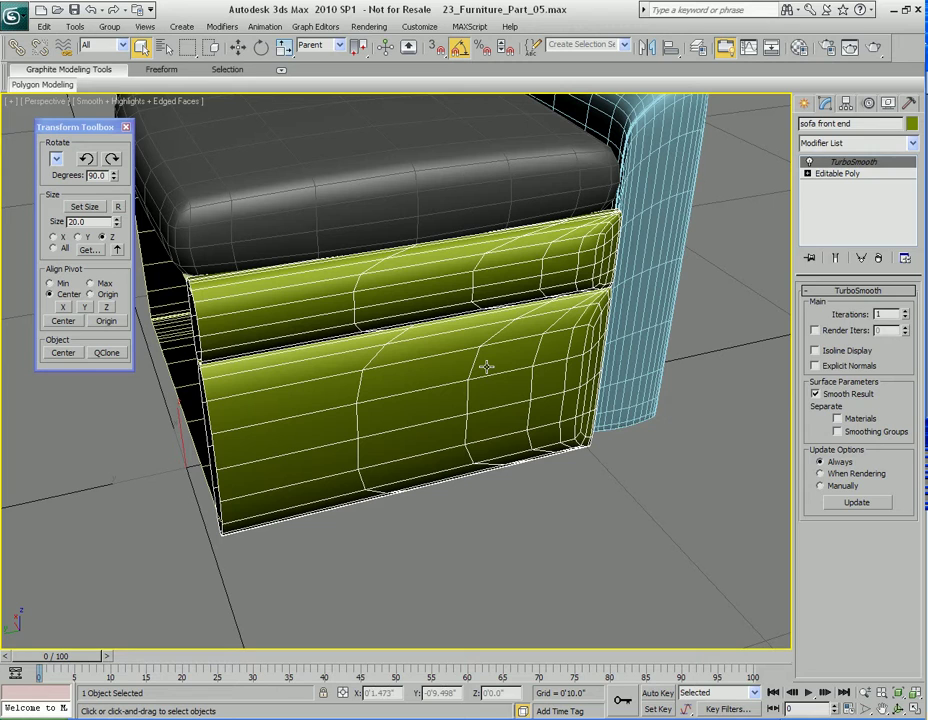
right_click(872, 162)
middle_click_drag(518, 383, 483, 390, "alt")
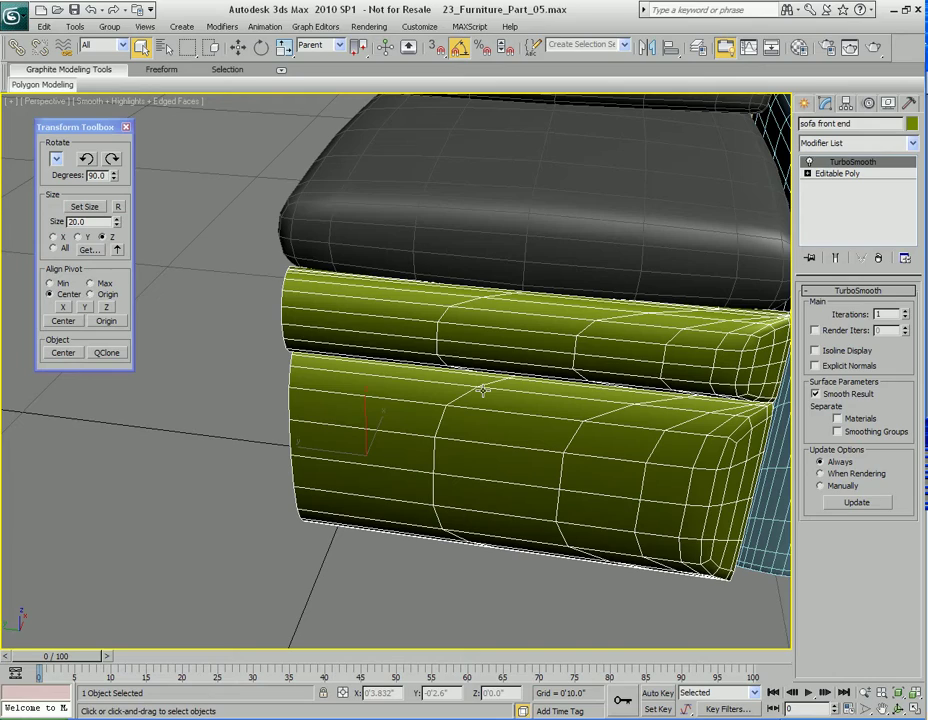
middle_click_drag(483, 390, 493, 376, "alt")
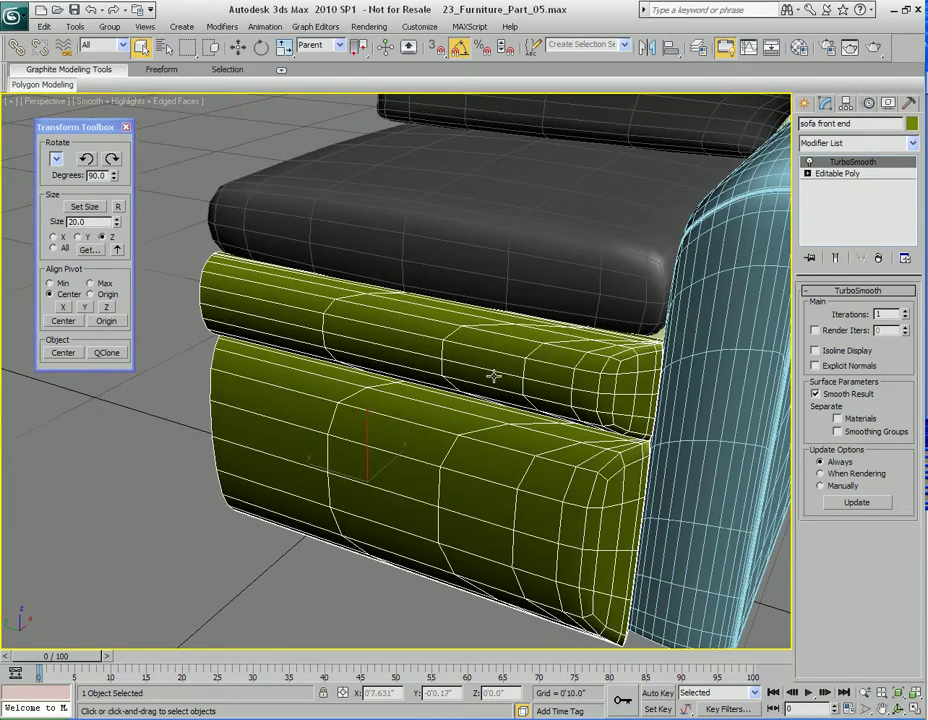
middle_click_drag(424, 370, 490, 400, "alt")
key("alt+q")
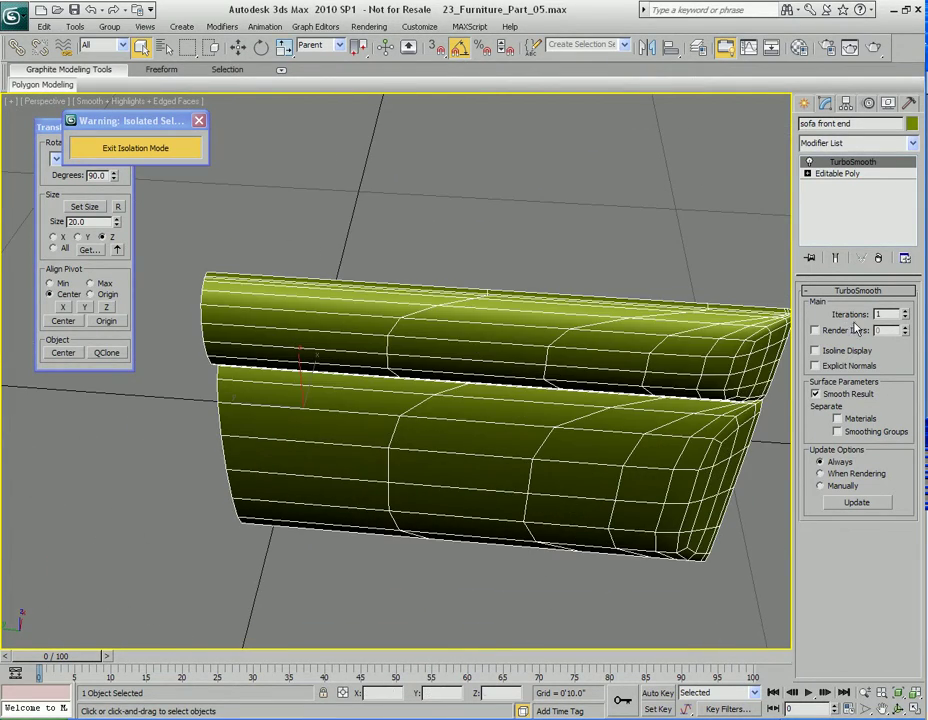
Step: Try 2 TurboSmooth iterations on the sofa front end and return to 1
left_click(907, 318)
left_click(906, 312)
middle_click_drag(434, 368, 482, 375)
left_click(906, 312)
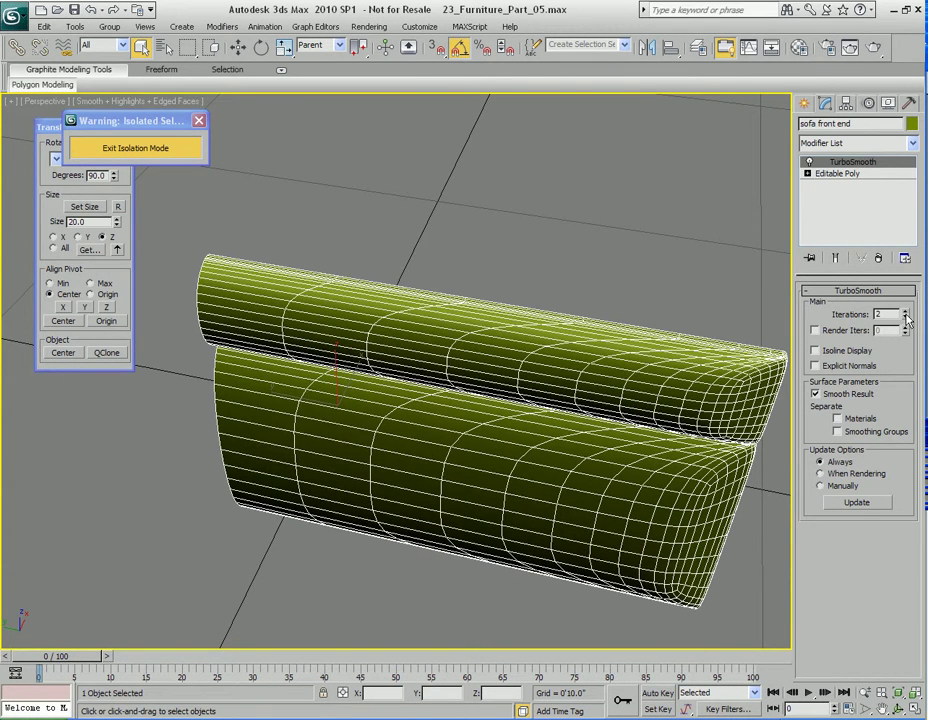
left_click(906, 317)
left_click(906, 317)
left_click(906, 311)
Step: Examine the vertical seams on the front panels in the reference photo and compare them with the model's edge layout
mouse_move(543, 371)
middle_mouse_down("alt")
mouse_move(514, 373)
mouse_move(506, 356)
mouse_move(545, 370)
middle_mouse_up("alt")
left_click_drag(926, 60, 545, 130)
scroll(452, 418, "up", 1)
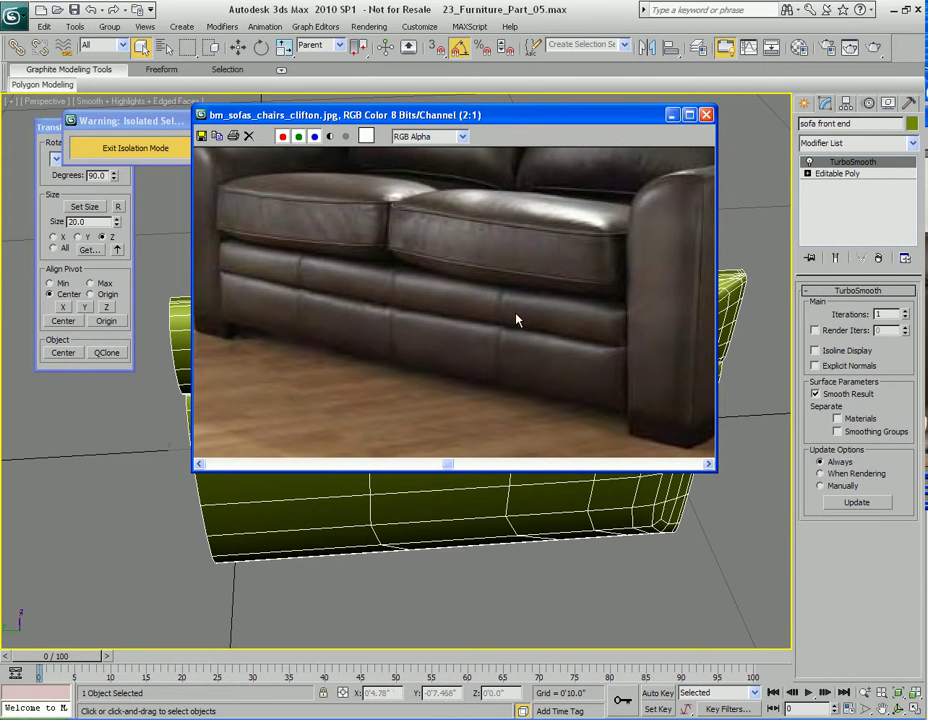
left_click_drag(520, 130, 927, 200)
middle_click_drag(561, 311, 650, 277)
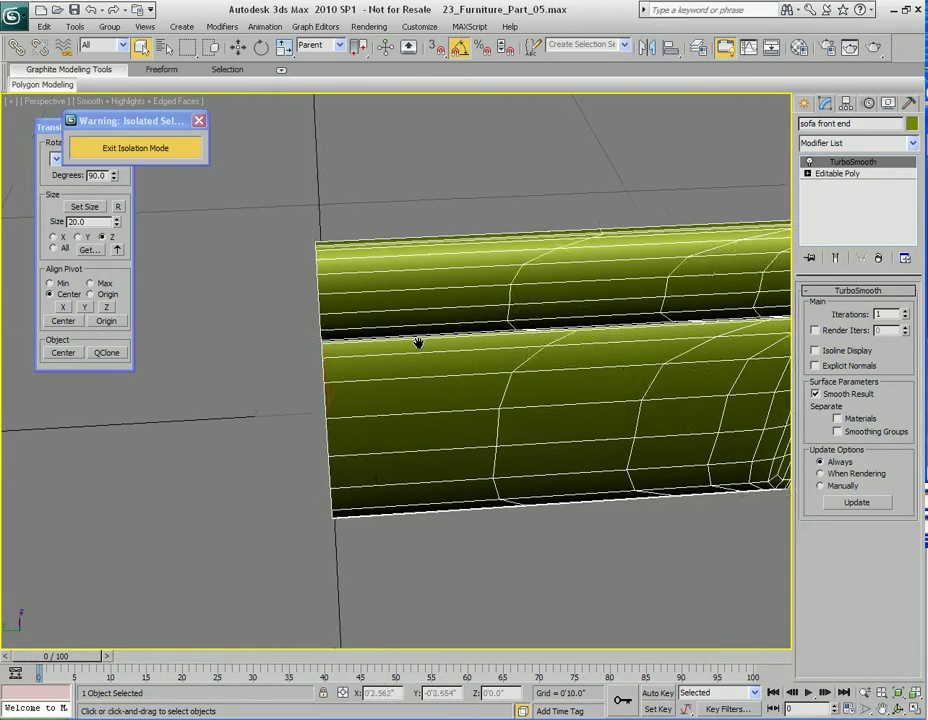
middle_click_drag(418, 344, 505, 323)
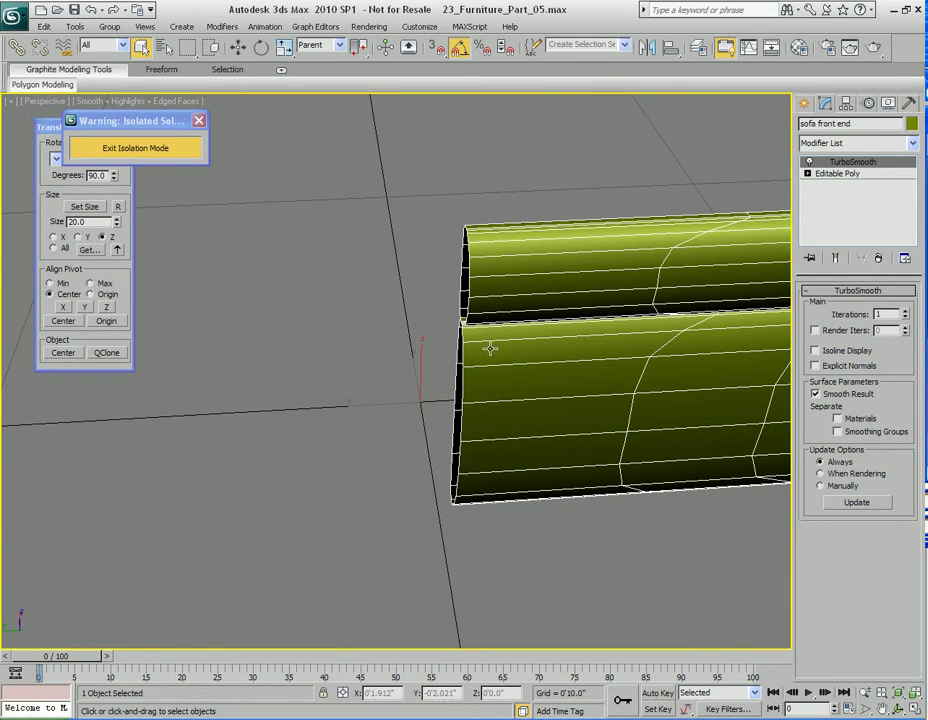
middle_click_drag(666, 314, 526, 353)
middle_click_drag(611, 332, 507, 321, "alt")
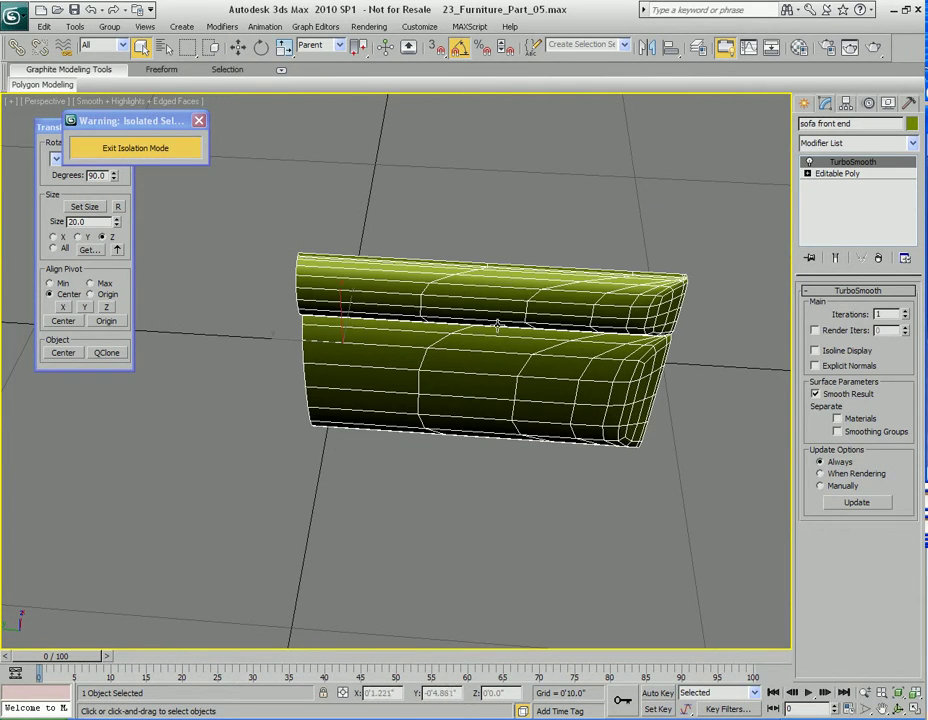
scroll(462, 333, "up", 2)
middle_click_drag(462, 335, 500, 290, "alt")
Step: Preview the front panels' mesh density at 2 TurboSmooth iterations again and restore 1 iteration
left_click(905, 311)
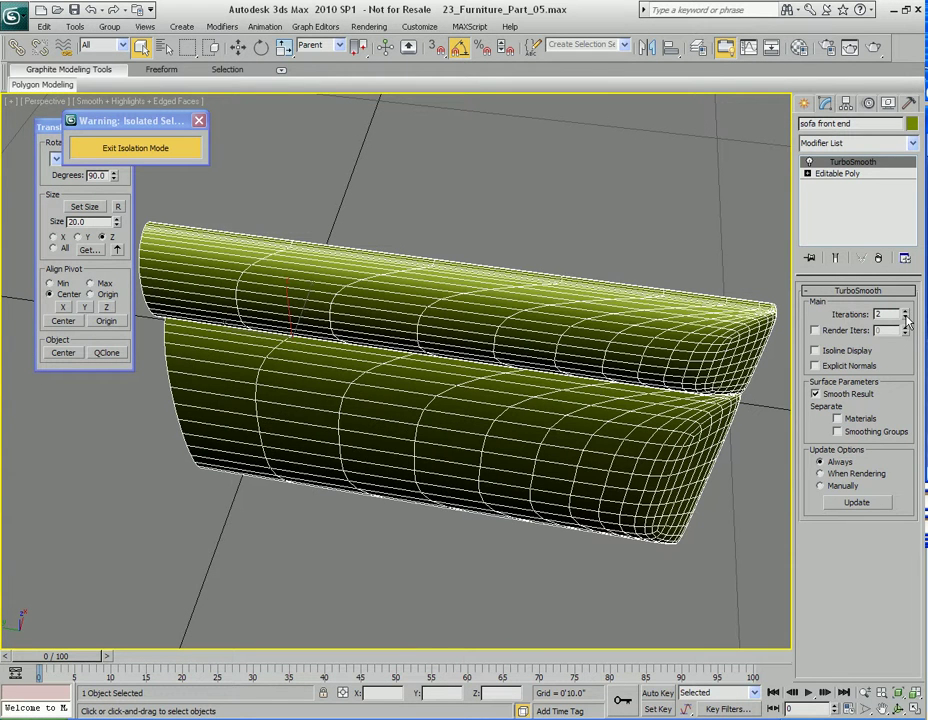
left_click(905, 318)
left_click(905, 318)
left_click(905, 311)
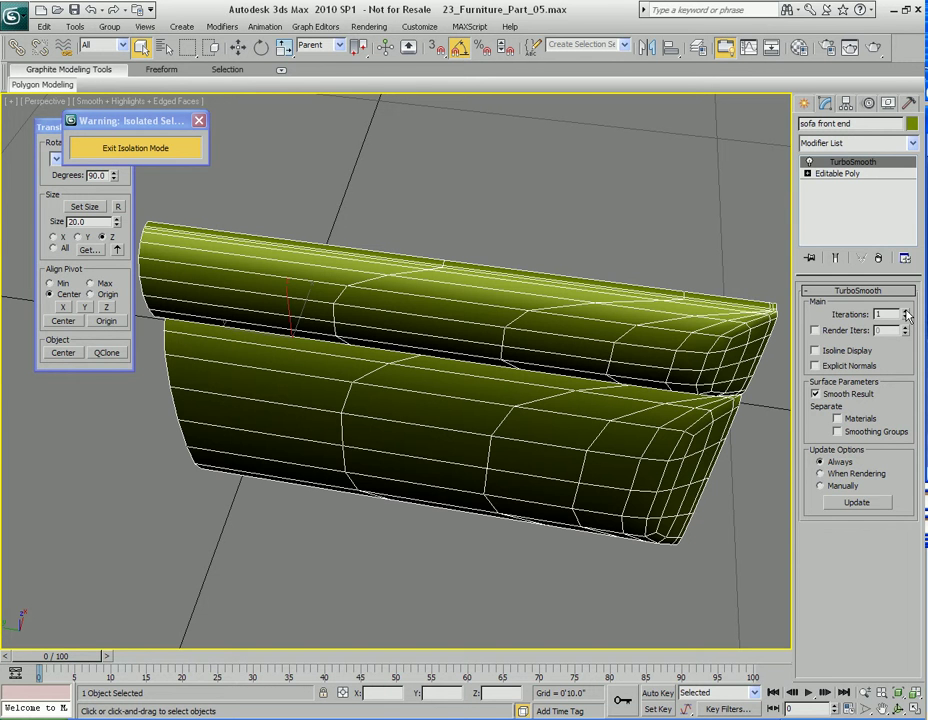
Step: Collapse the TurboSmooth modifier of the sofa front end into its Editable Poly
right_click(851, 201)
left_click(745, 307)
right_click(845, 198)
left_click(785, 283)
scroll(499, 331, "up", 5)
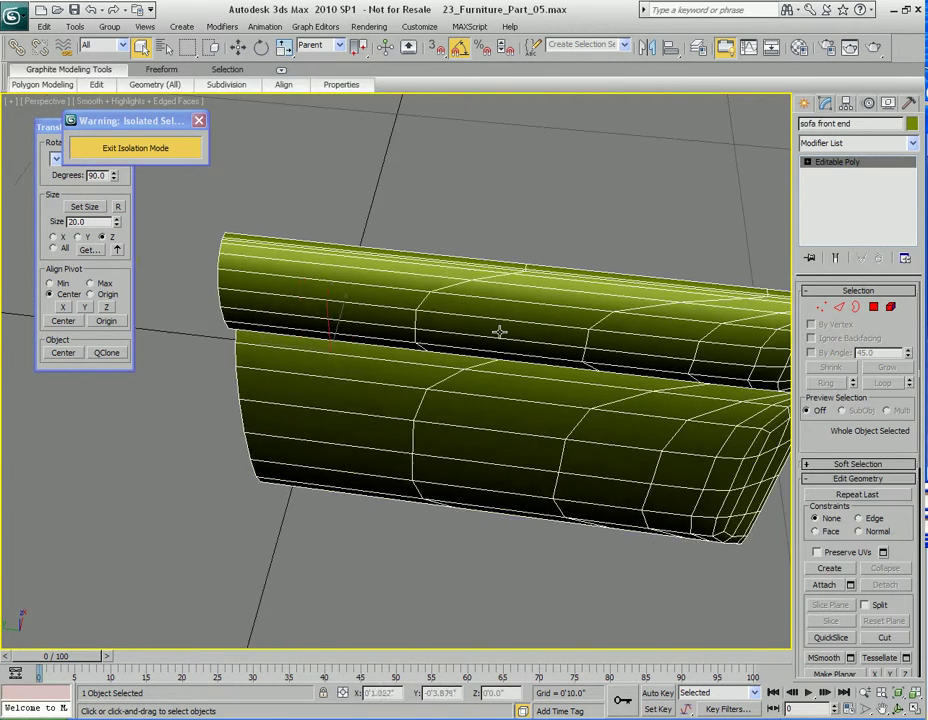
Step: Select the first vertical edge loop from the open end on both the upper and lower front panels
middle_click_drag(454, 325, 506, 317, "alt")
key("2")
left_click(430, 266)
scroll(510, 290, "up", 3)
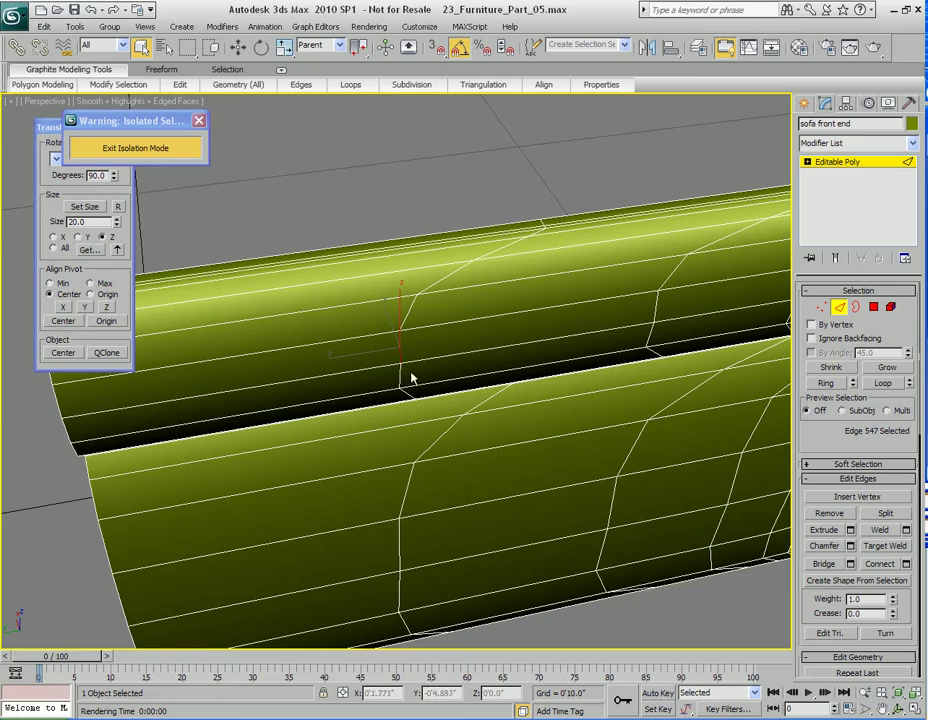
middle_click_drag(414, 292, 456, 298, "alt")
scroll(391, 278, "down", 3)
left_click(882, 384)
middle_click_drag(458, 385, 400, 466, "alt")
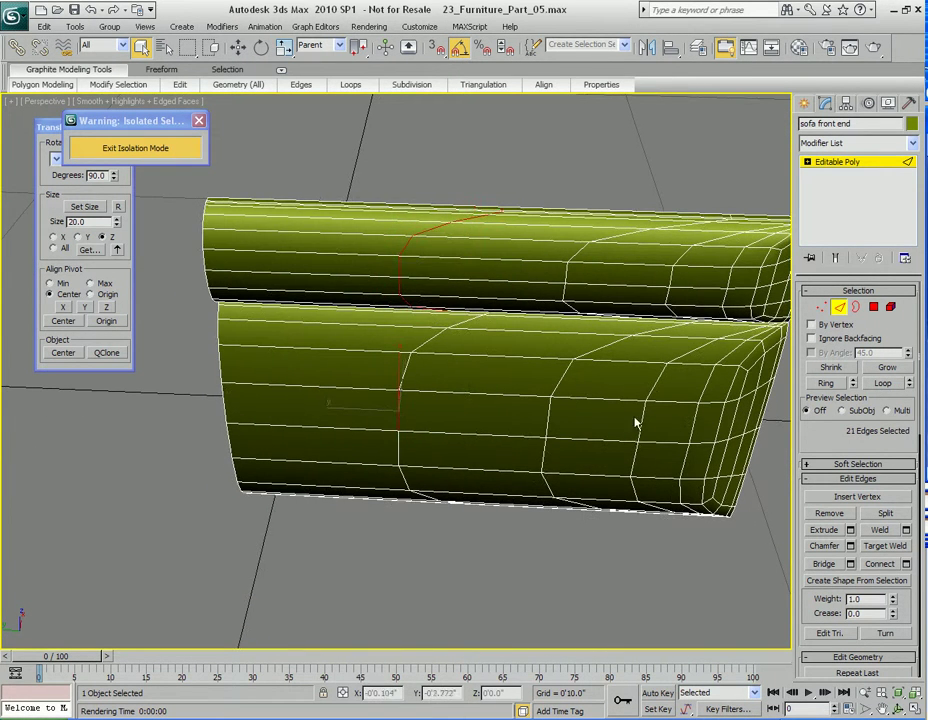
left_click(882, 384)
mouse_move(450, 390)
middle_mouse_down("alt")
mouse_move(408, 396)
mouse_move(475, 354)
mouse_move(545, 341)
mouse_move(613, 375)
mouse_move(588, 406)
mouse_move(492, 392)
mouse_move(490, 370)
mouse_move(542, 342)
middle_mouse_up("alt")
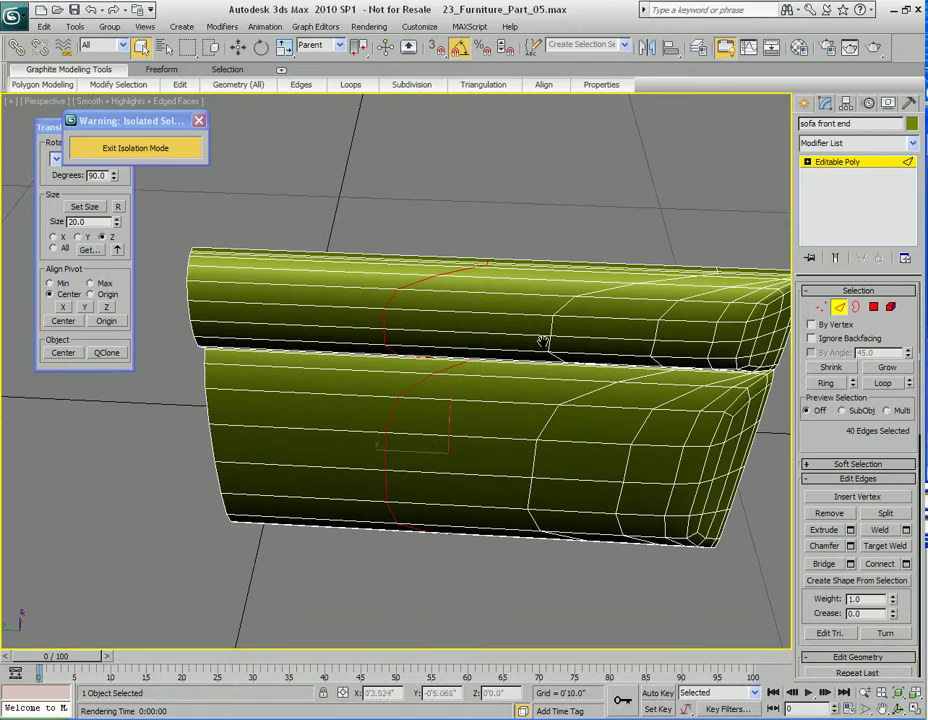
Step: Straighten the selected edge loops by making them planar along the Y axis
mouse_move(543, 86)
left_click(651, 122)
mouse_move(416, 429)
middle_mouse_down("alt")
mouse_move(429, 367)
mouse_move(512, 379)
mouse_move(624, 426)
mouse_move(433, 488)
mouse_move(418, 432)
middle_mouse_up("alt")
middle_click_drag(506, 459, 493, 402, "alt")
scroll(499, 423, "down", 3)
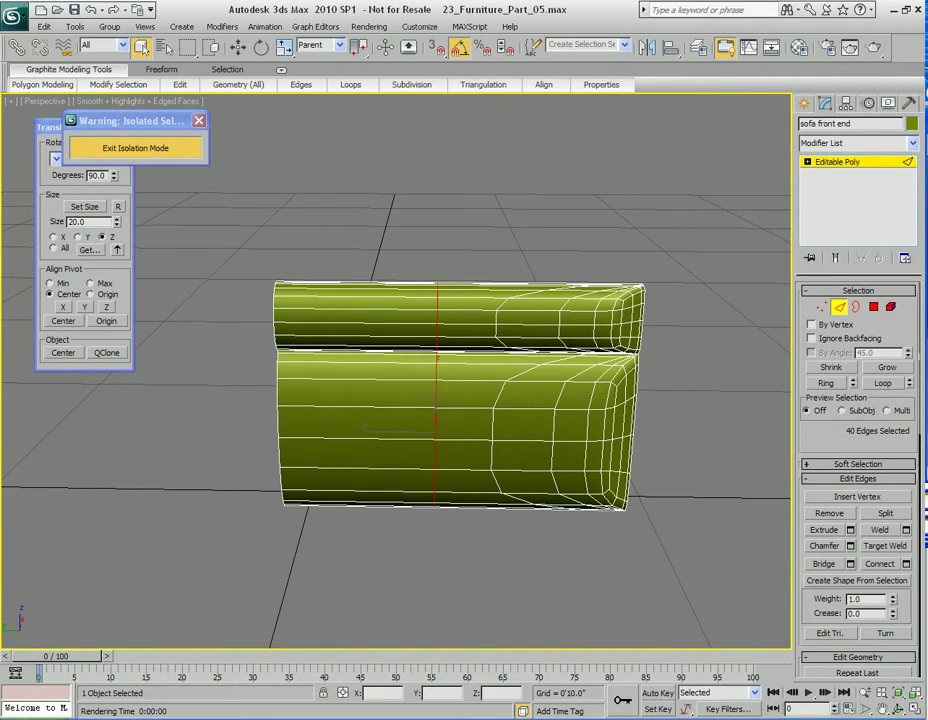
Step: Check the seam position in the reference photo and move the straightened loops slightly along Y toward the panels' rounded end
left_click_drag(586, 168, 657, 138)
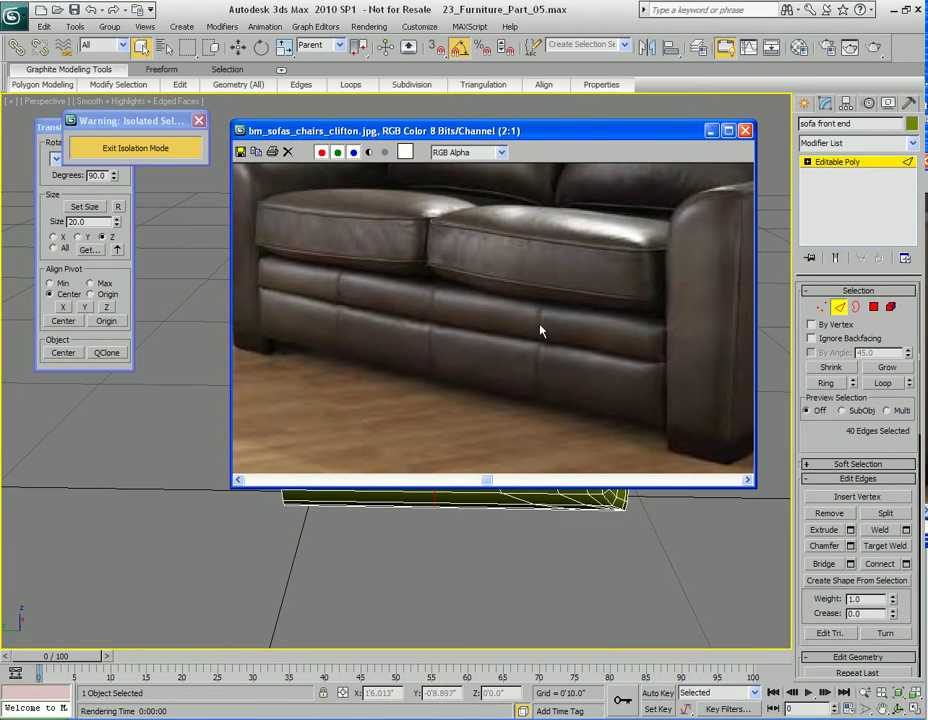
left_click_drag(486, 127, 927, 150)
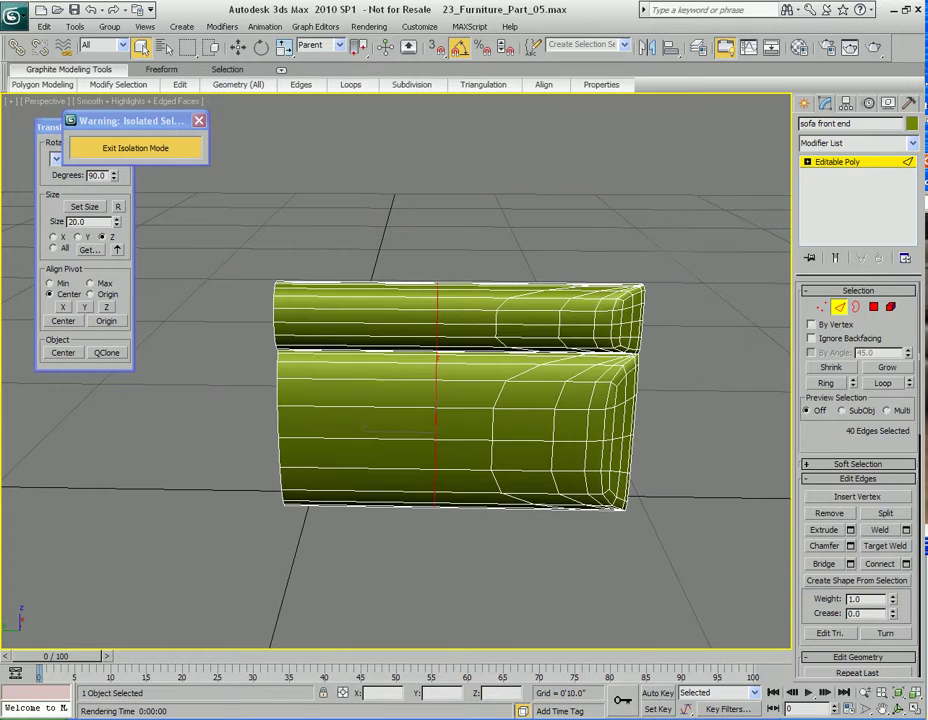
middle_click_drag(456, 420, 497, 399, "alt")
key("w")
left_click_drag(407, 403, 423, 404)
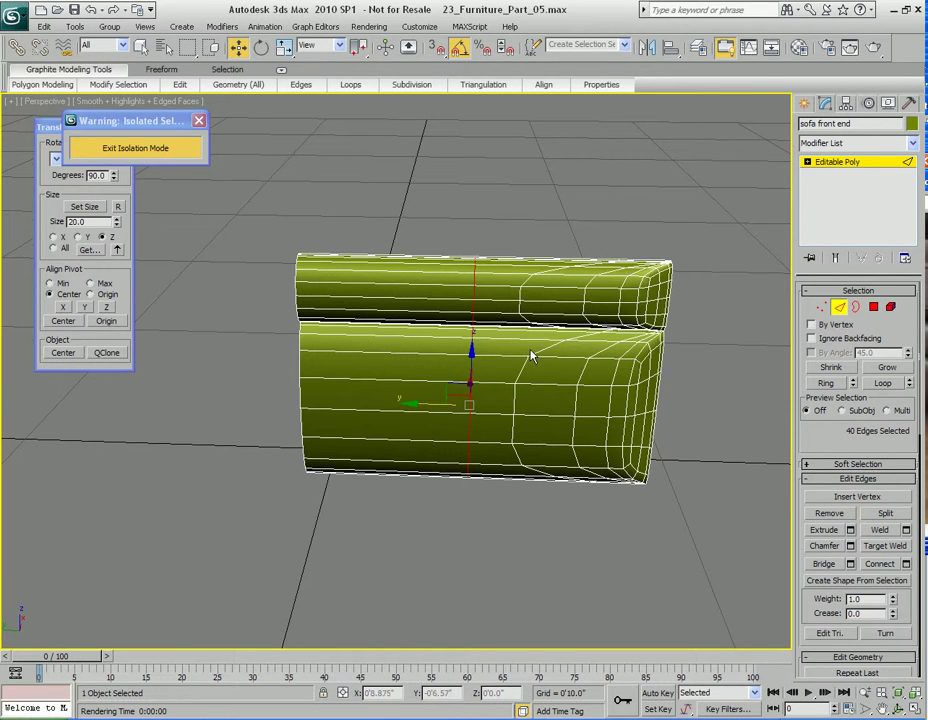
Step: Chamfer the selected edge loops on both front panels by 0'0.02" with one segment
scroll(534, 356, "up", 4)
key("q")
scroll(522, 438, "up", 5)
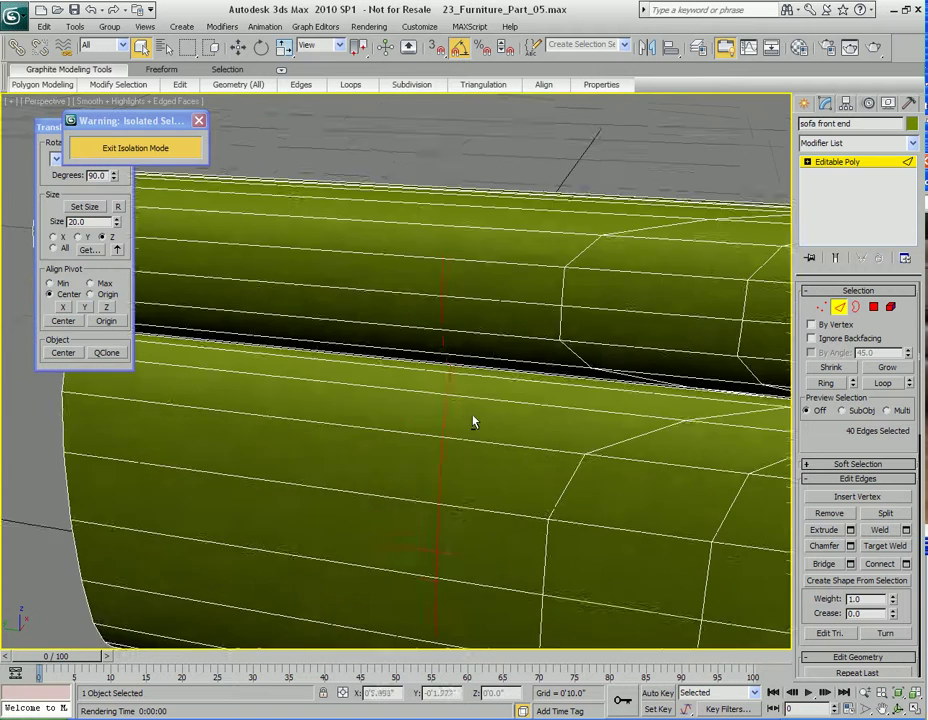
middle_click_drag(473, 416, 468, 418, "alt")
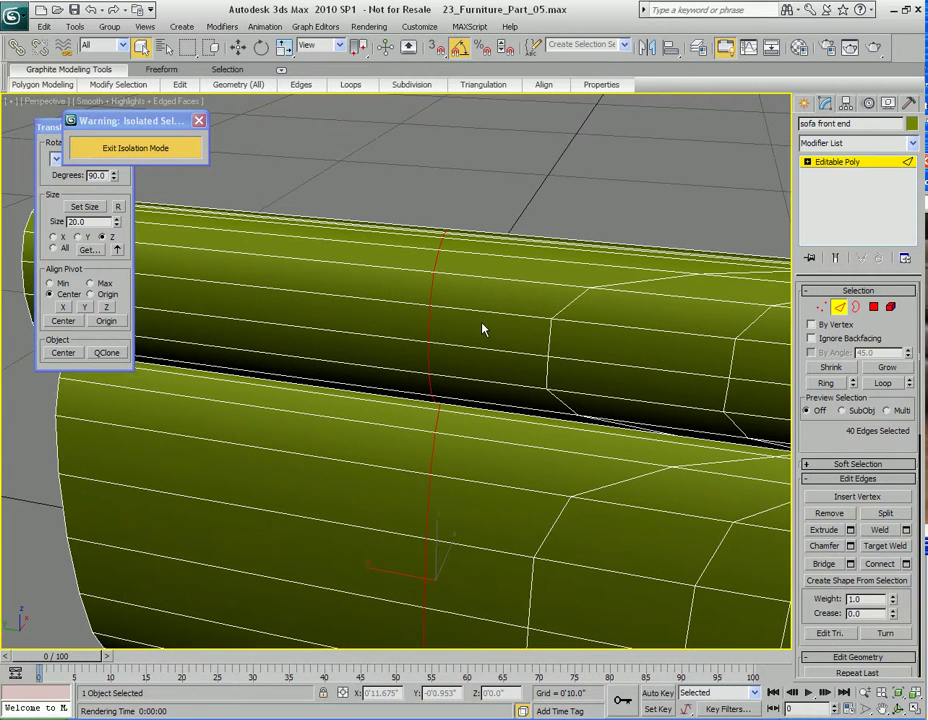
right_click(494, 307)
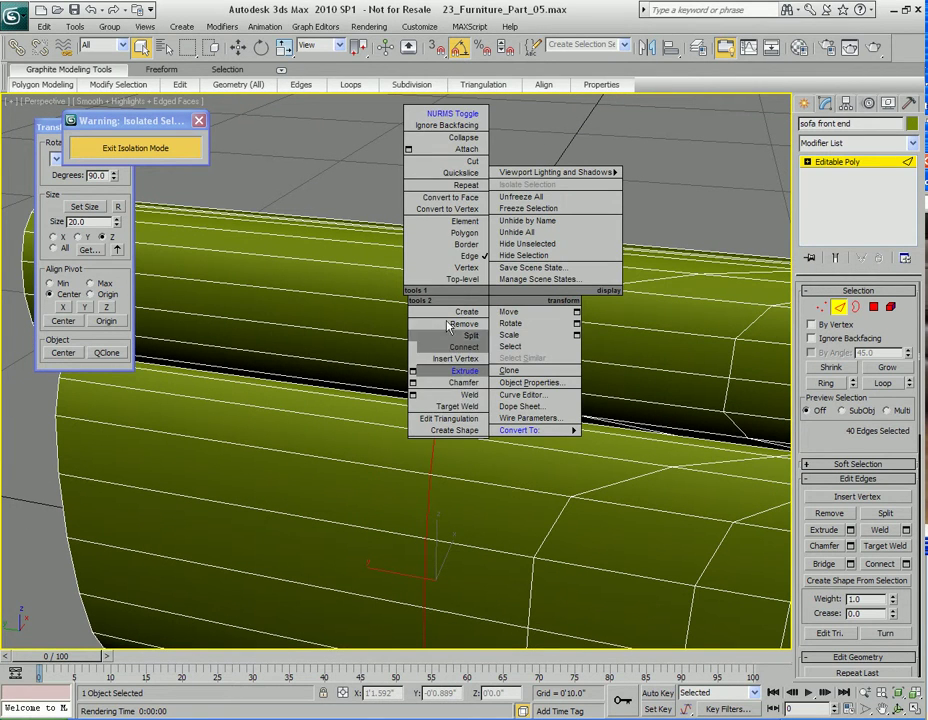
left_click(413, 383)
left_click_drag(478, 326, 669, 317)
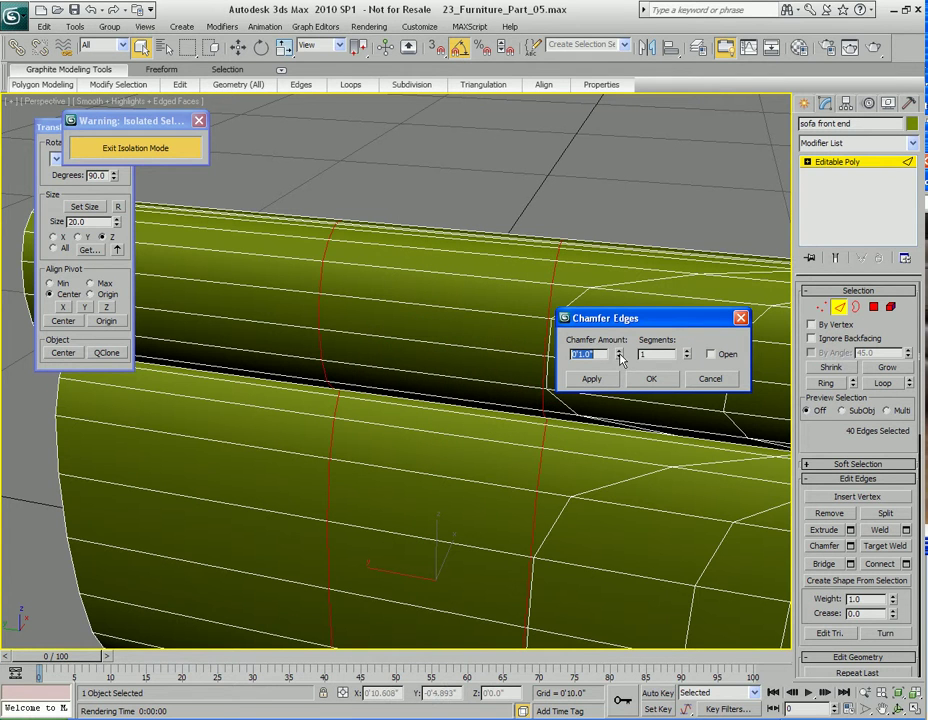
left_click_drag(619, 360, 617, 427)
left_click(620, 354)
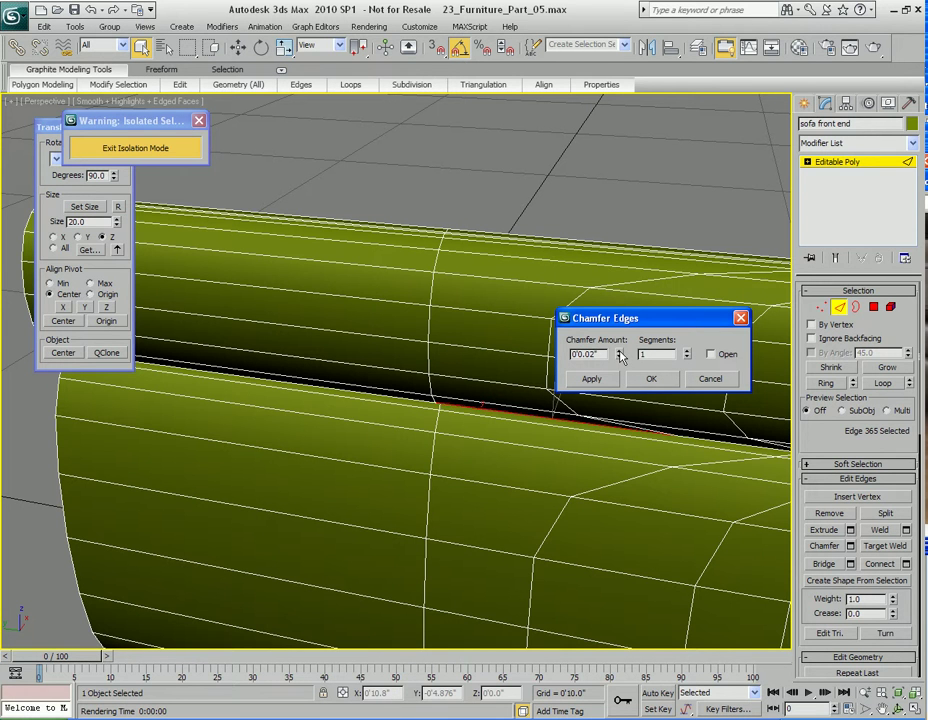
left_click_drag(620, 357, 620, 341)
middle_click_drag(532, 442, 528, 448)
key("ctrl+z")
key("ctrl+z")
key("ctrl+z")
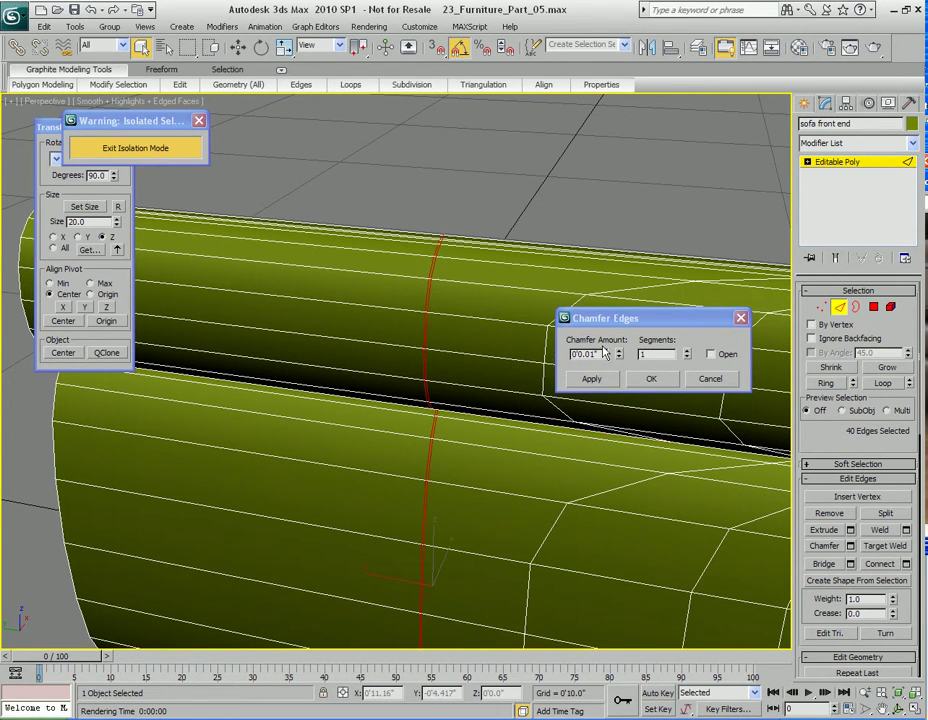
left_click(620, 355)
middle_click_drag(484, 473, 478, 437)
middle_click_drag(477, 332, 467, 389)
scroll(477, 393, "up", 3)
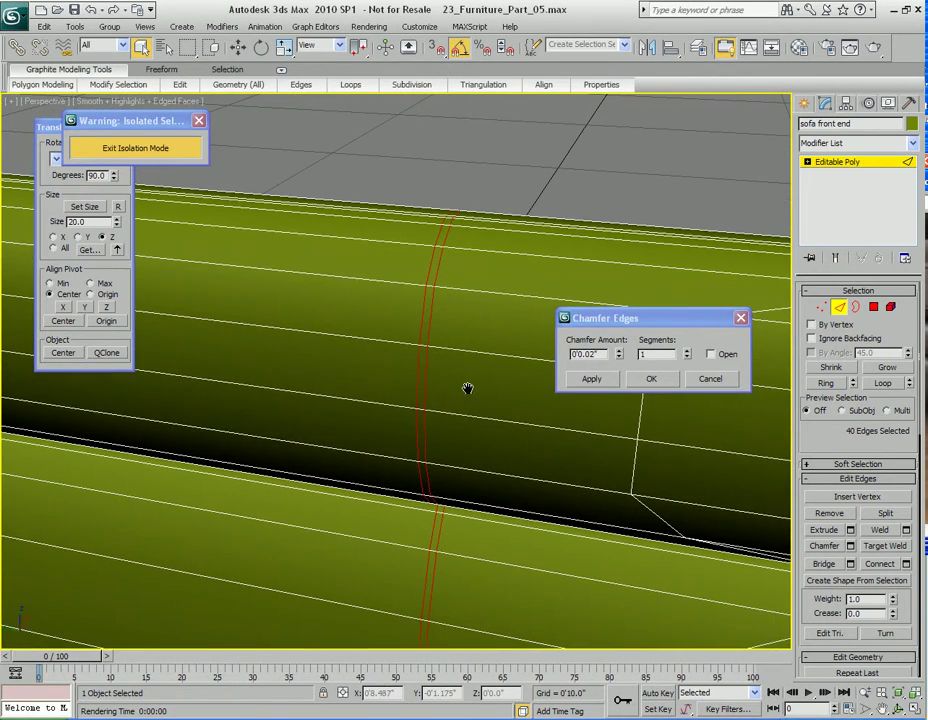
left_click(619, 357)
left_click(620, 350)
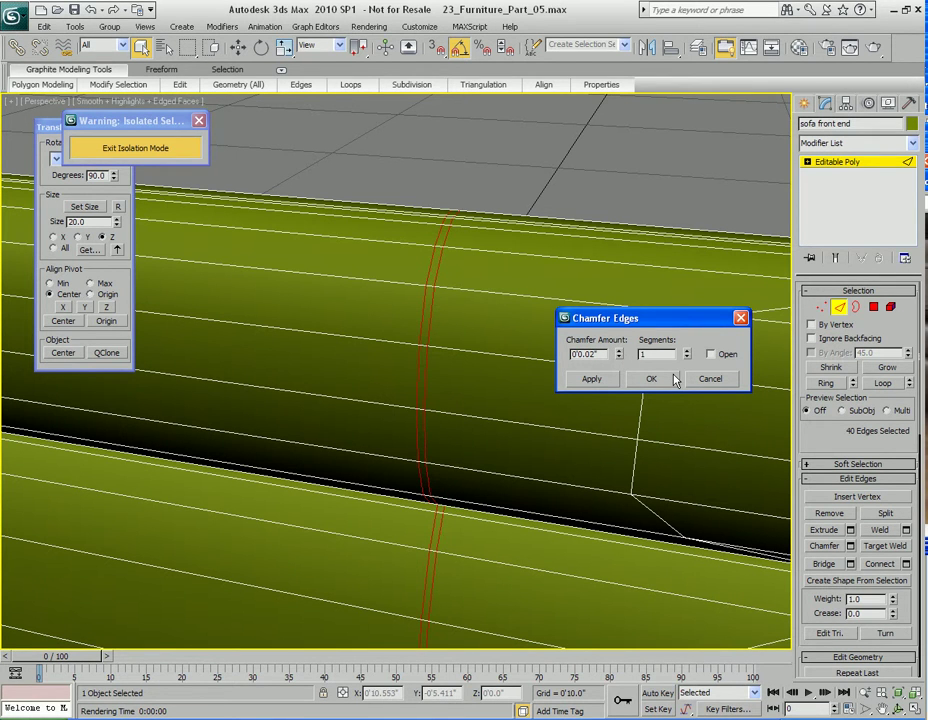
left_click(591, 380)
Step: Chamfer the resulting seam edges again by 0'0.005" to form narrow bordering strips
left_click(619, 357)
left_click(619, 357)
left_click(619, 350)
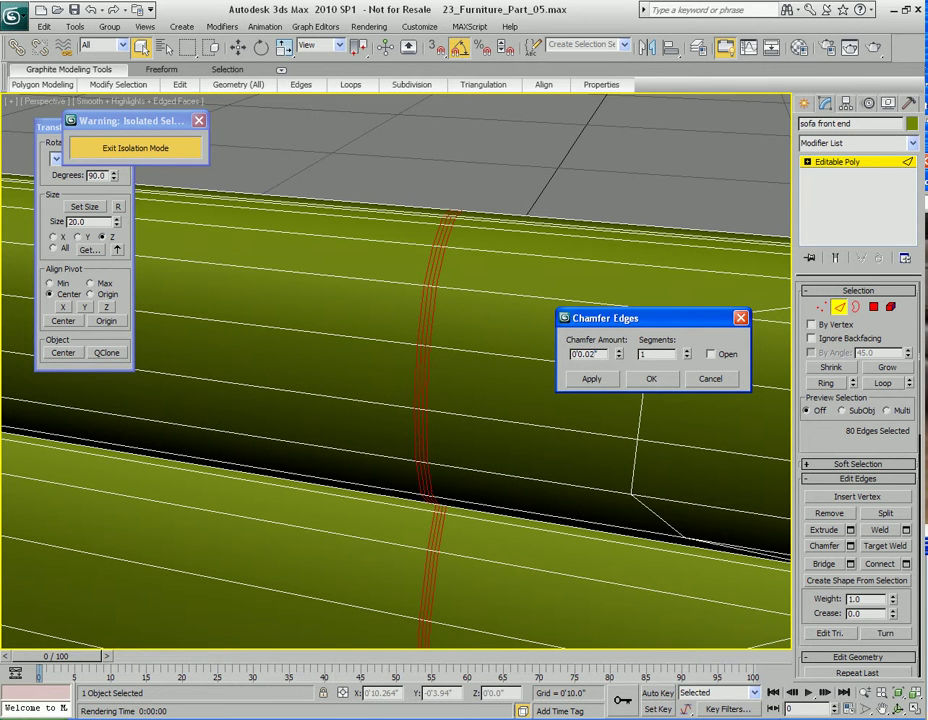
type("5")
key("Return")
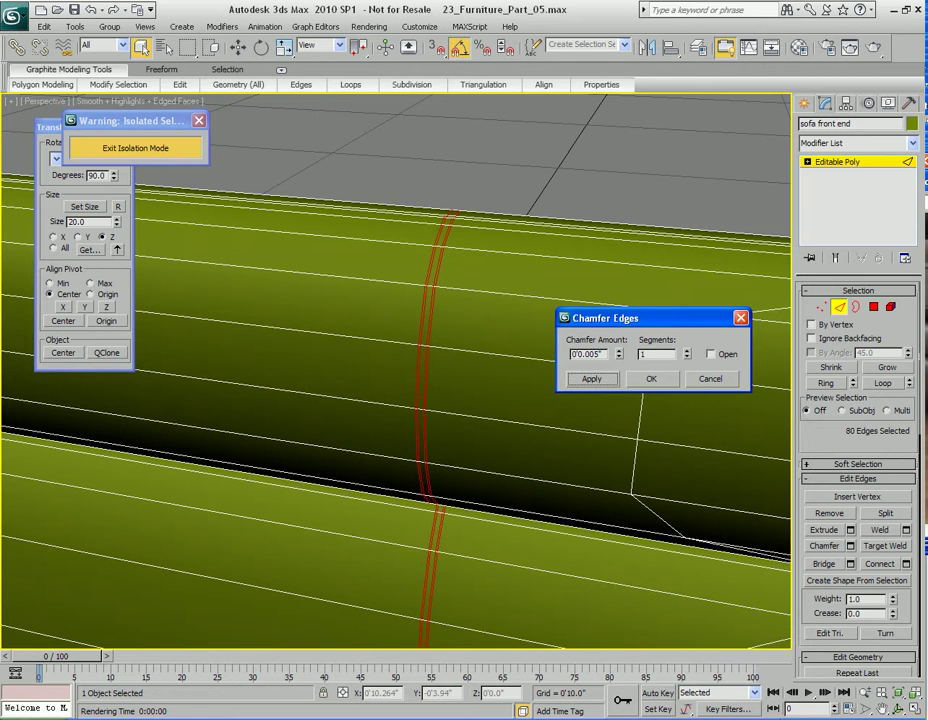
left_click(650, 379)
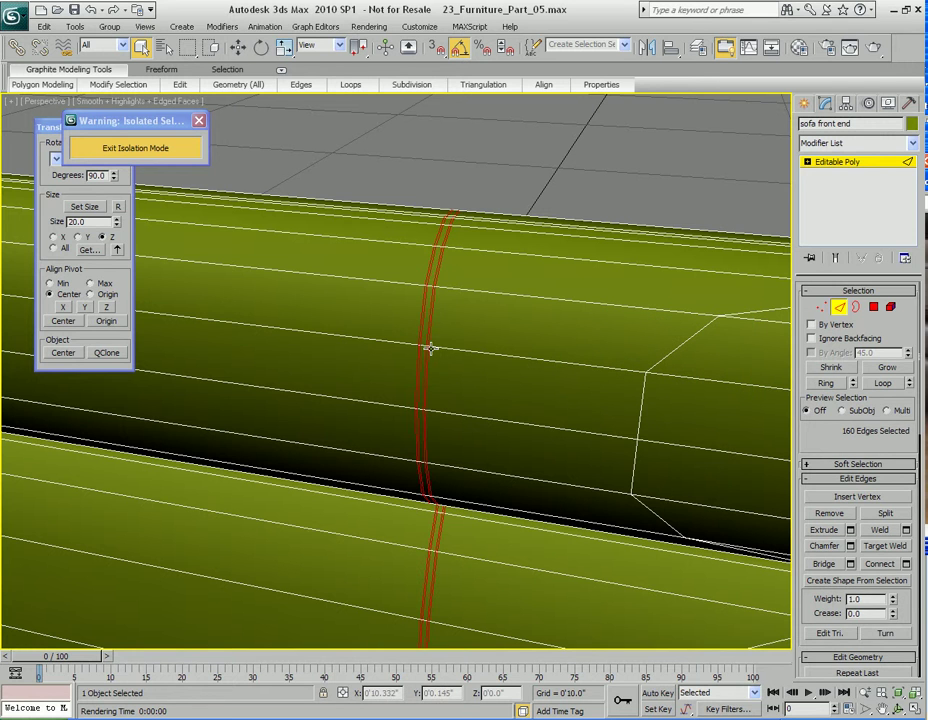
Step: Select the full loops of narrow polygons running along the middle of the seam on the upper and lower panels
key("4")
left_click(466, 204)
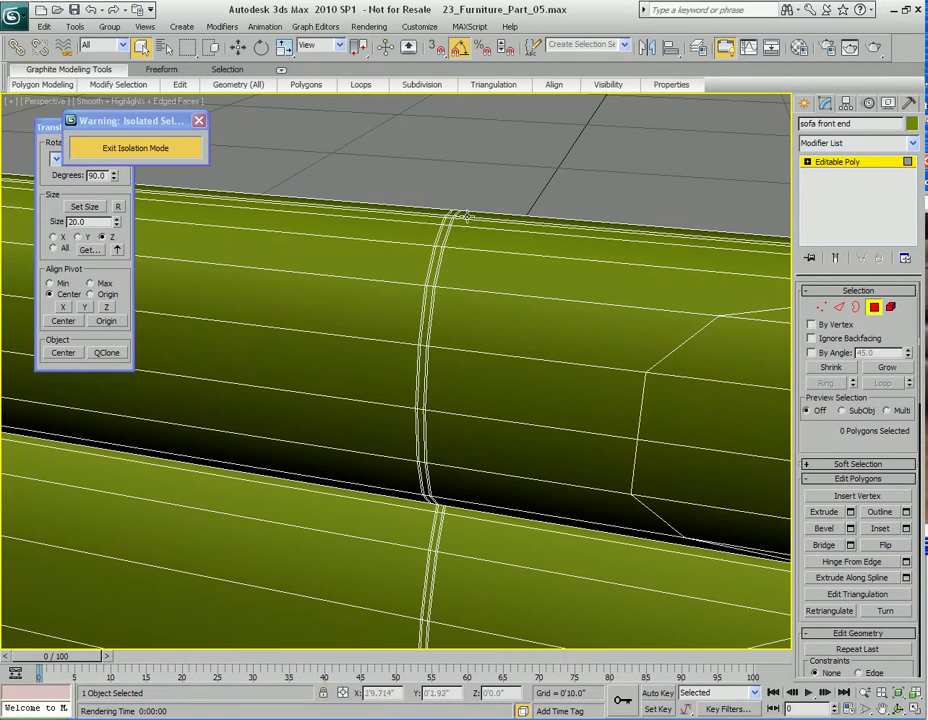
left_click(427, 329)
left_click(424, 395, "ctrl")
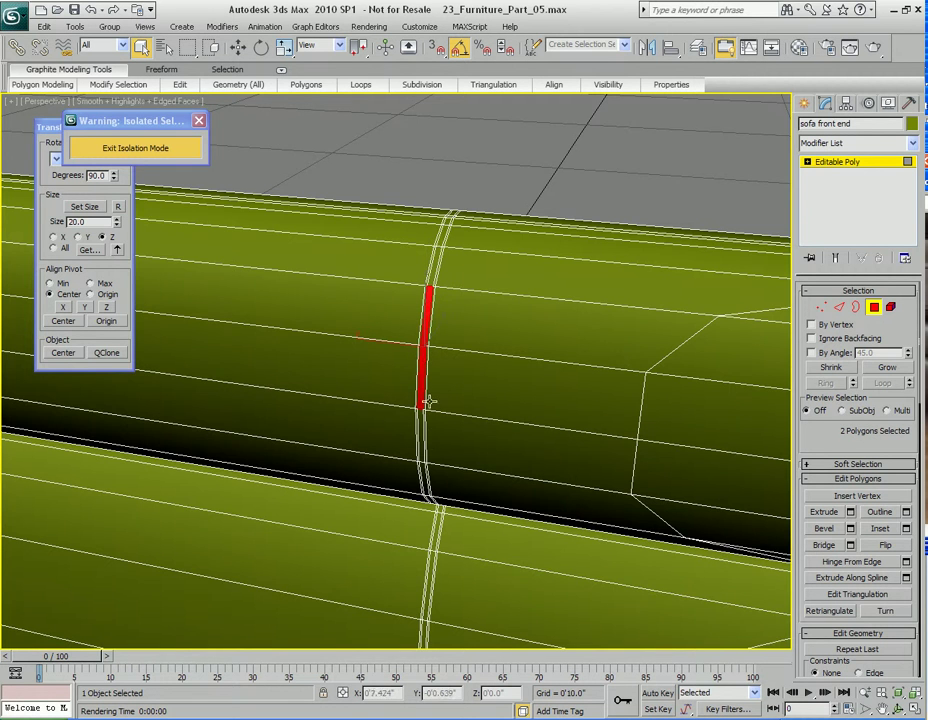
middle_click_drag(424, 400, 425, 185)
left_click(428, 472, "ctrl")
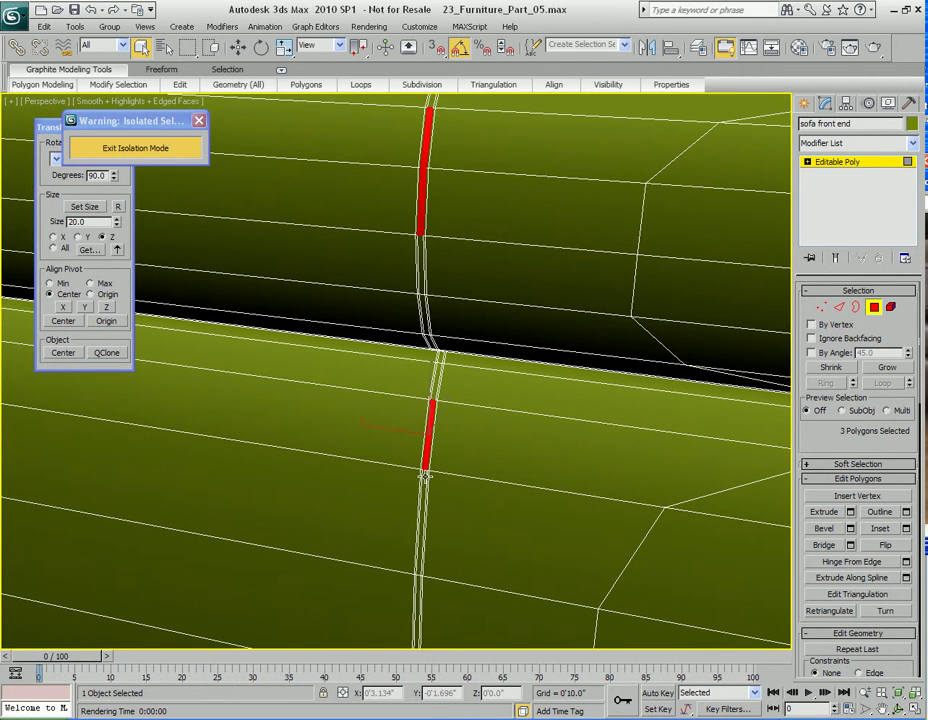
left_click(424, 486, "ctrl")
left_click(118, 85)
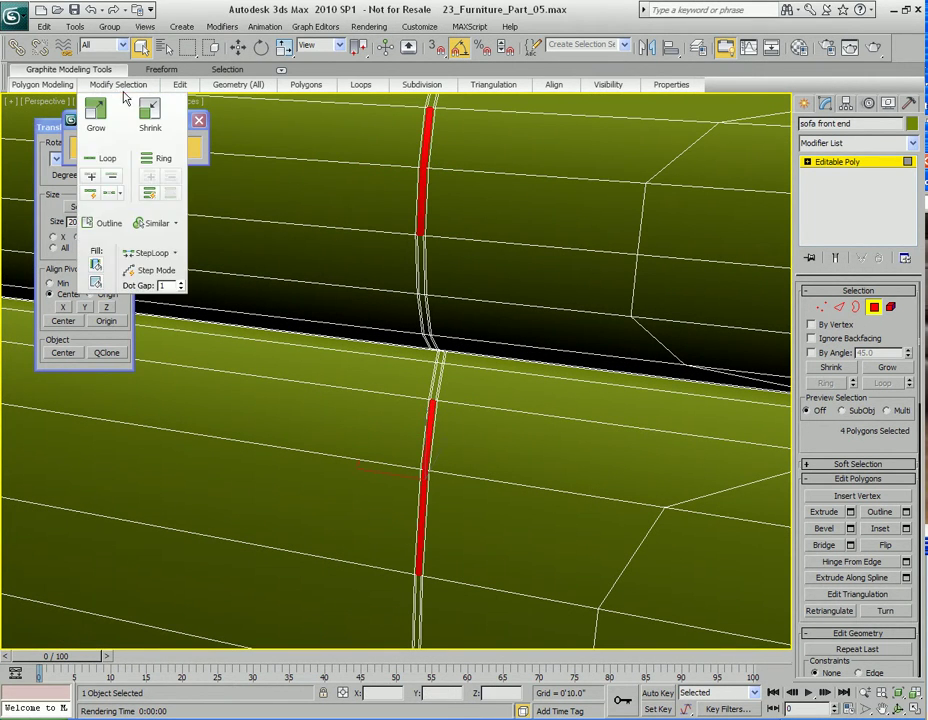
left_click(116, 160)
Step: Extrude the selected seam polygons outward by 0'0.01" along their local normals
middle_click_drag(501, 337, 467, 347, "alt")
right_click(450, 282)
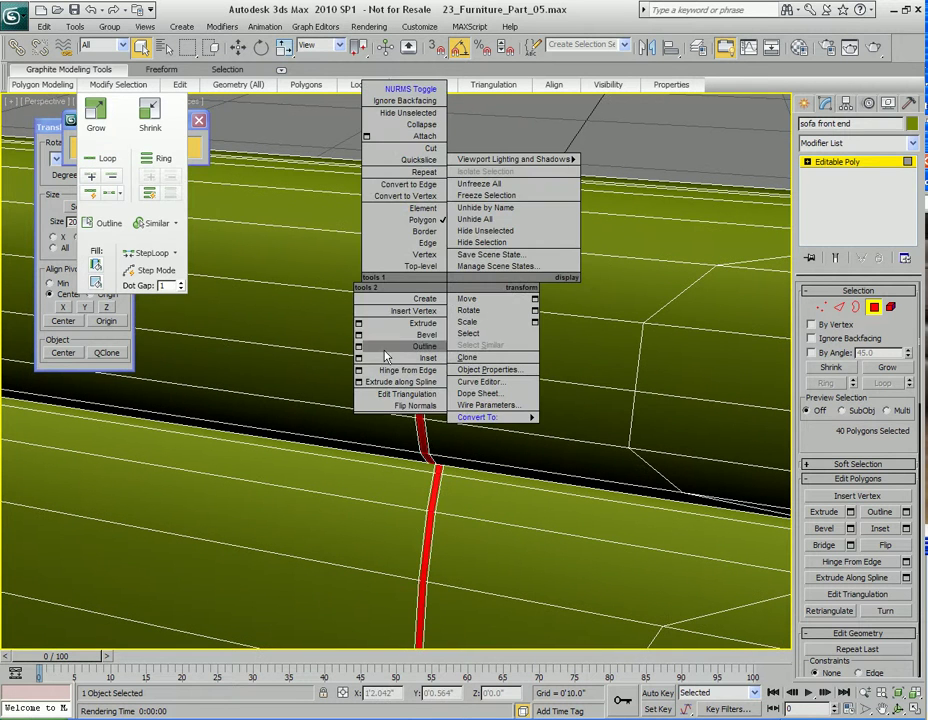
left_click(358, 323)
left_click_drag(430, 364, 544, 297)
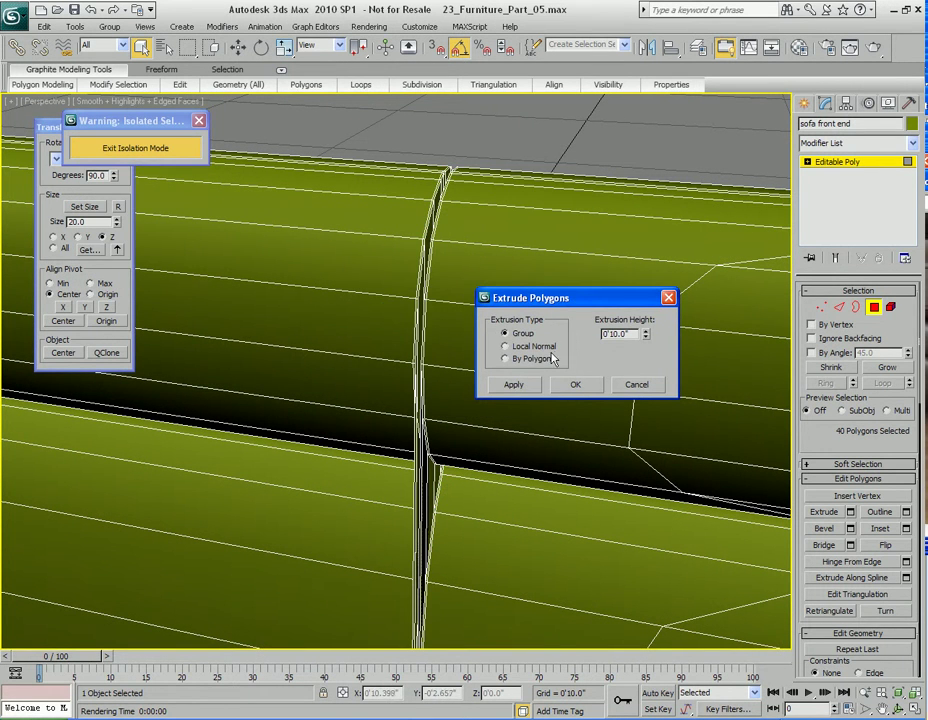
left_click(535, 346)
left_click_drag(645, 338, 641, 409)
mouse_move(646, 334)
left_mouse_down()
mouse_move(646, 318)
mouse_move(647, 336)
left_mouse_up()
middle_click_drag(365, 304, 361, 340, "alt")
scroll(376, 300, "up", 2)
scroll(356, 273, "up", 1)
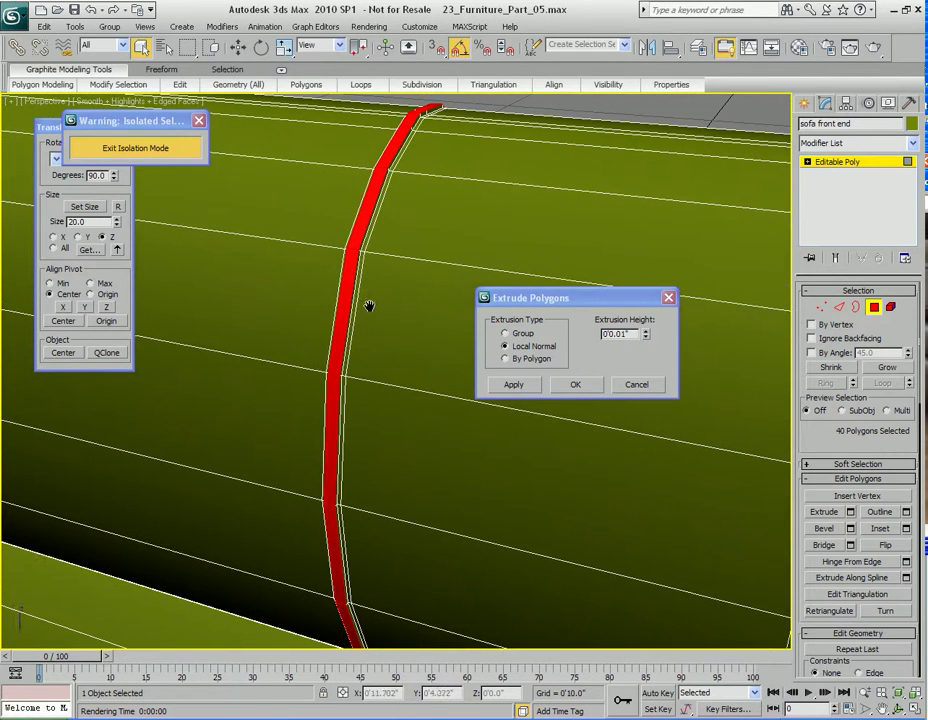
left_click(576, 385)
Step: Select the rings of short edges crossing the raised seam strip on both the upper and lower panels
key("2")
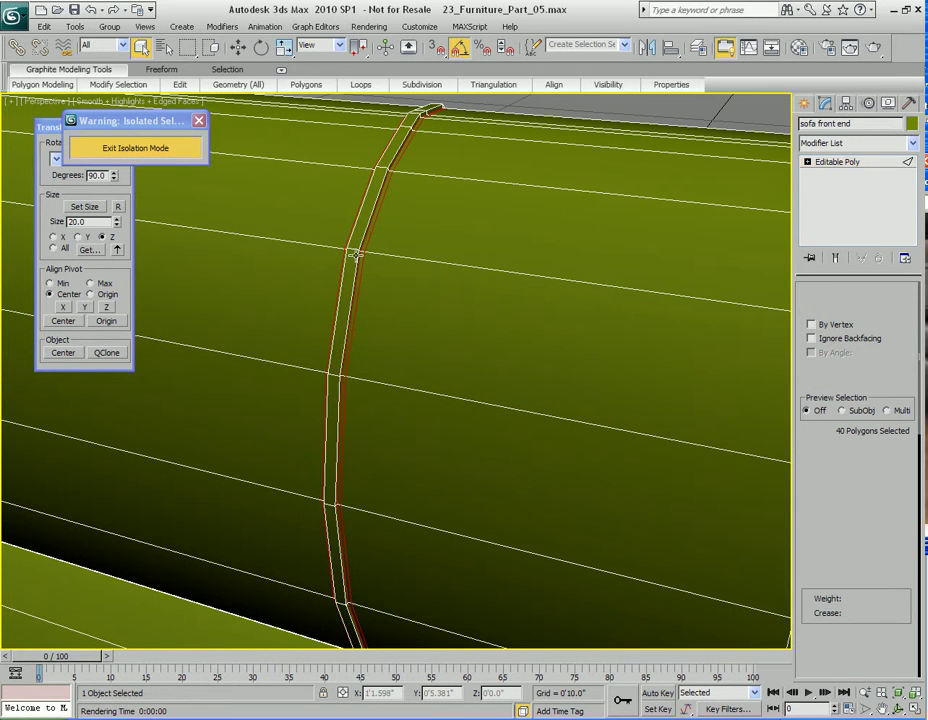
middle_click_drag(441, 395, 455, 243)
left_click(408, 443, "ctrl")
left_click(831, 386)
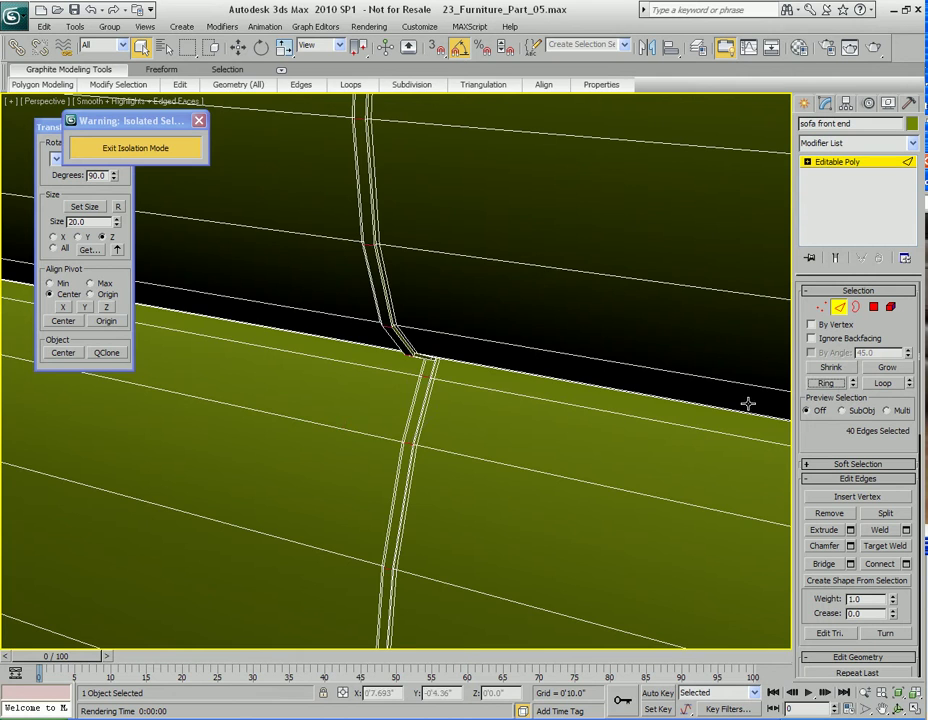
Step: Connect the selected ring edges with two segments to divide the raised seam strip lengthwise
middle_click_drag(460, 250, 466, 412)
right_click(463, 287)
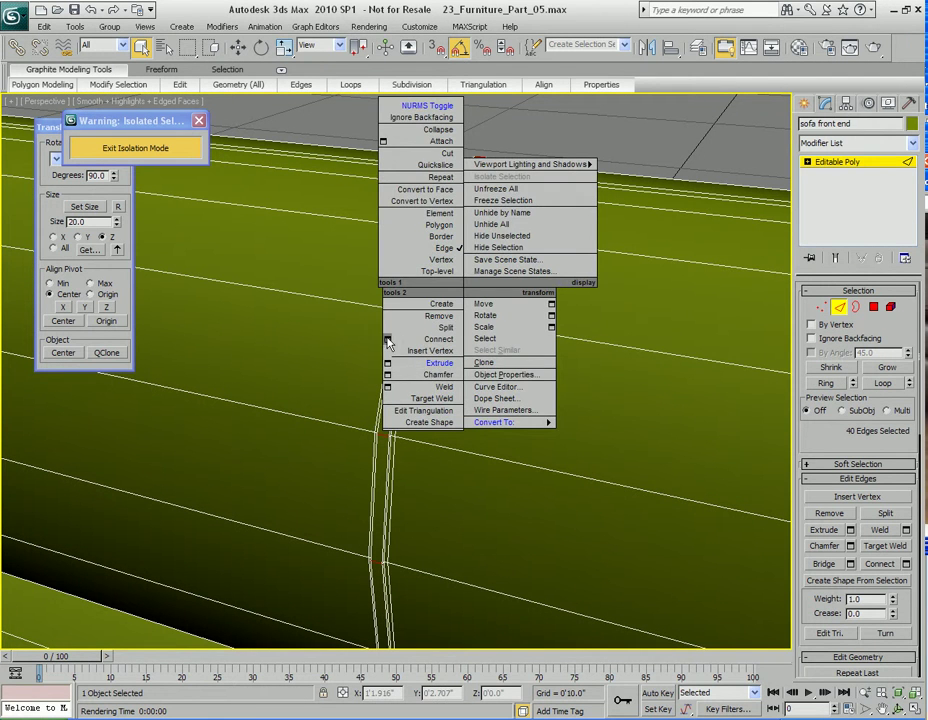
left_click(387, 341)
left_click_drag(429, 364, 616, 297)
left_click(641, 329)
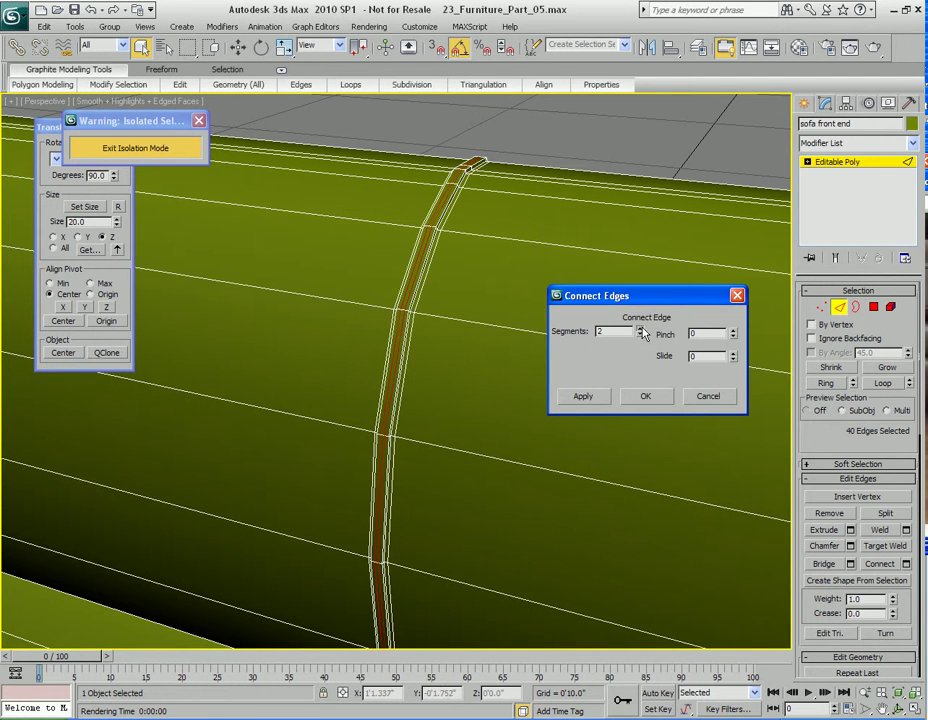
left_click_drag(732, 338, 732, 341)
left_click(647, 400)
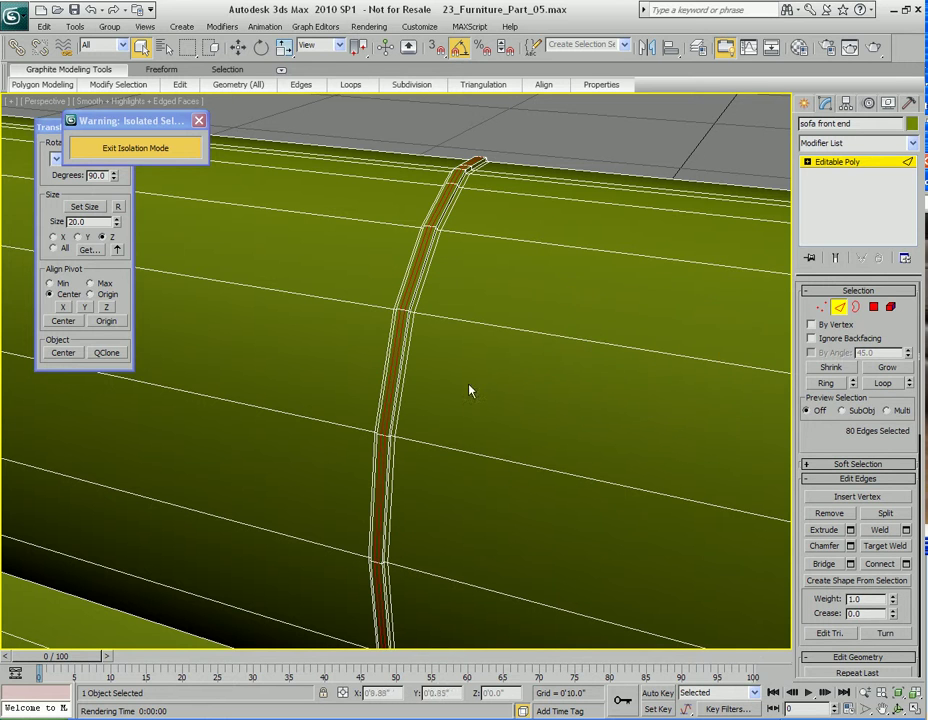
Step: Select only the central polygon loops of the raised seam strip on both front panels
middle_click_drag(470, 389, 491, 331)
key("4")
middle_click_drag(485, 405, 460, 308)
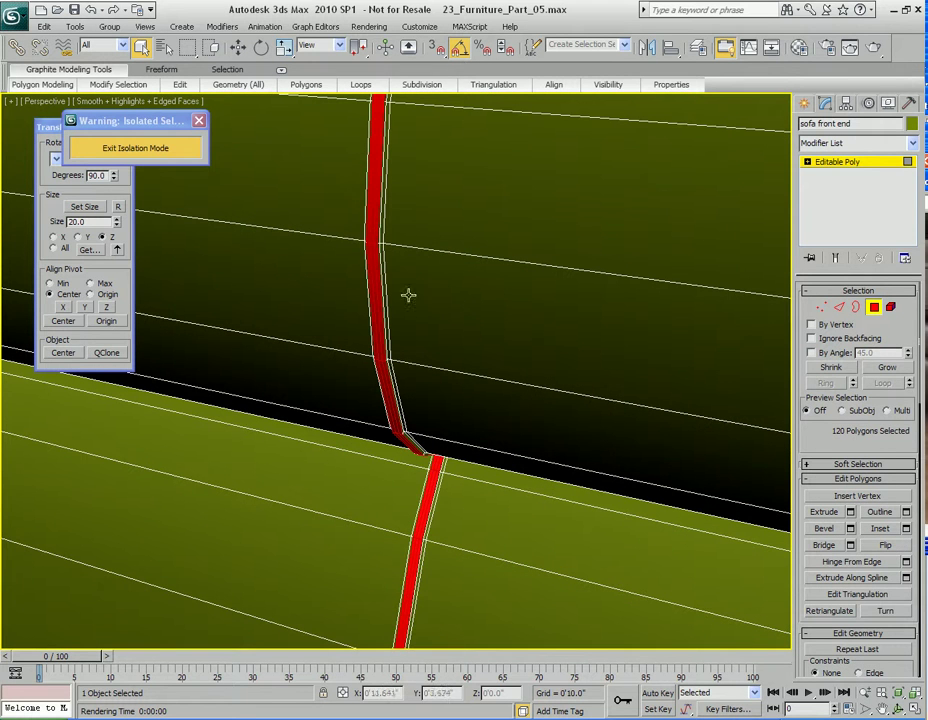
left_click(371, 234)
left_click(371, 248, "ctrl")
middle_click_drag(443, 493, 457, 334)
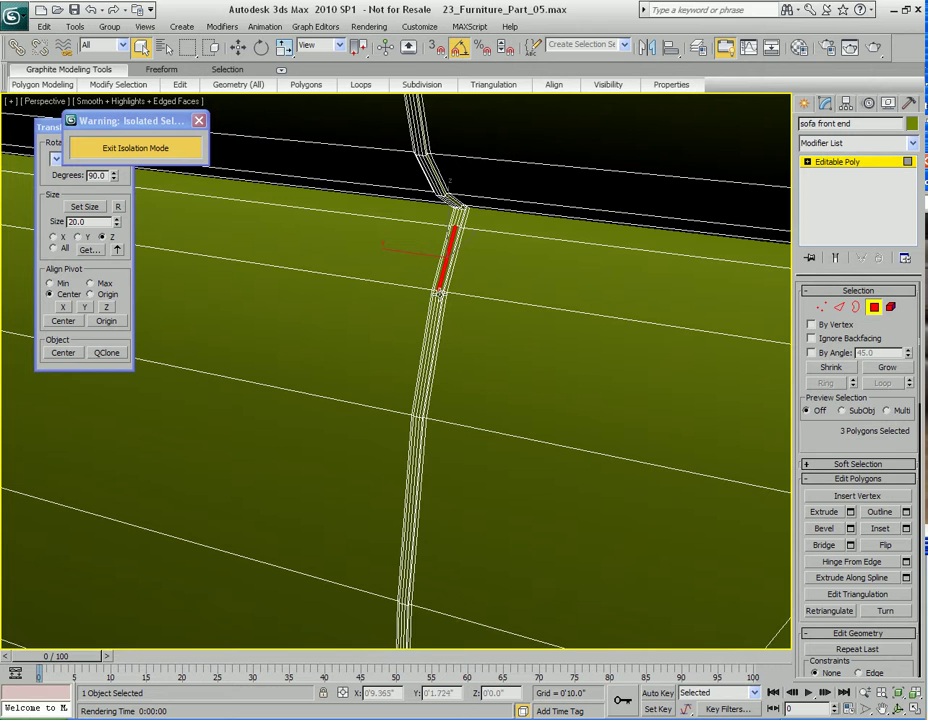
left_click(439, 294, "ctrl")
middle_click_drag(493, 279, 493, 414)
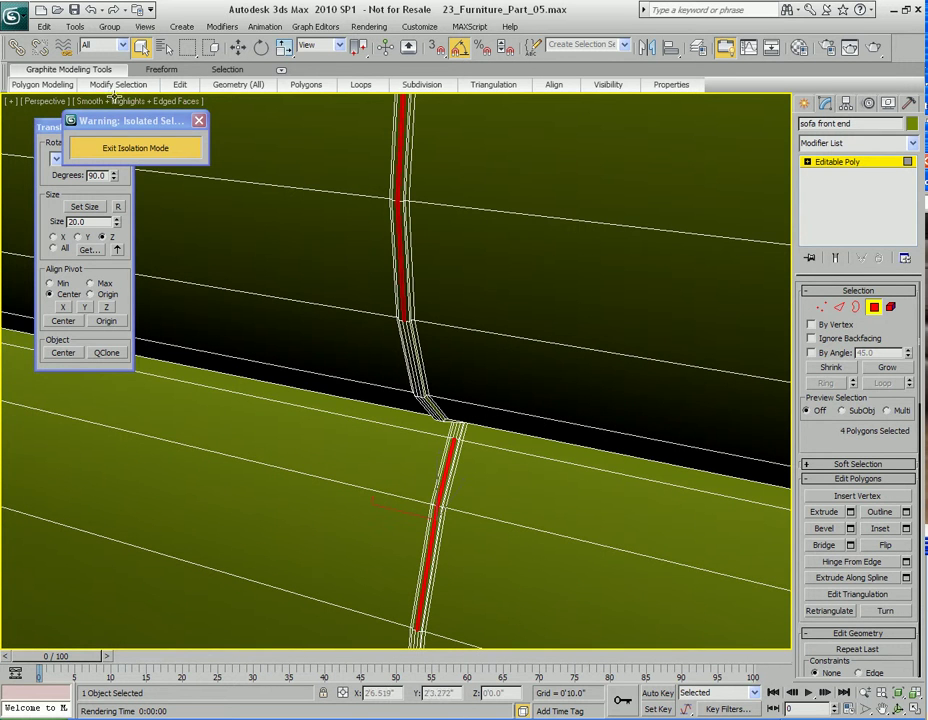
mouse_move(122, 87)
left_click(108, 160)
Step: Extrude the central seam polygons inward by -0'0.01" along their local normals to cut a groove
middle_click_drag(445, 168, 453, 378)
right_click(424, 238)
left_click(340, 276)
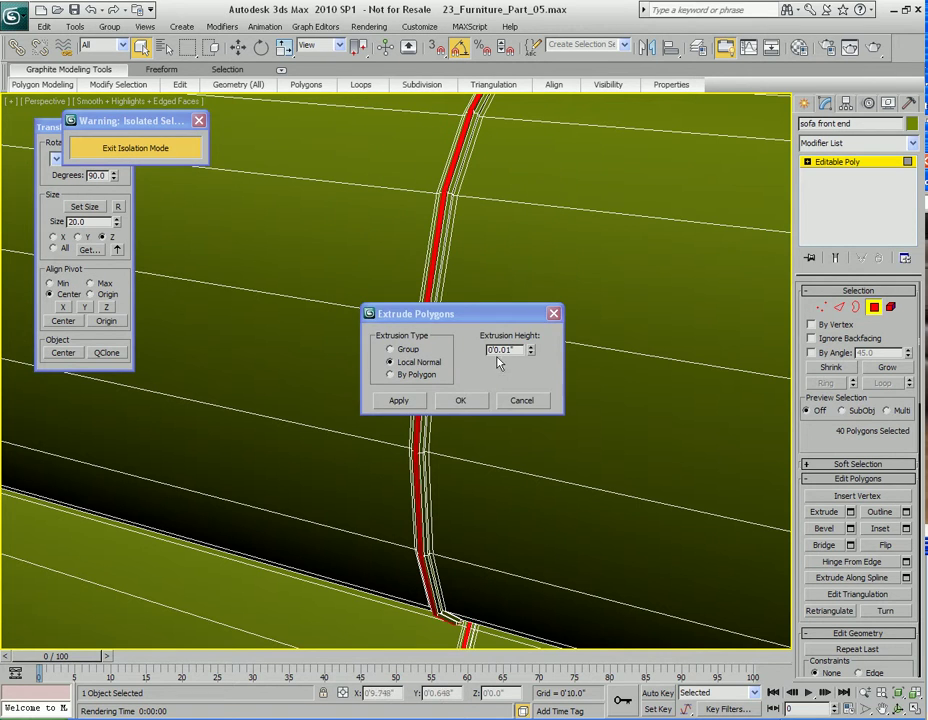
type("-")
key("Tab")
left_click(460, 400)
Step: Turn on NURMS smoothing for the sofa front end and test-render both panels in the perspective view
scroll(482, 400, "down", 5)
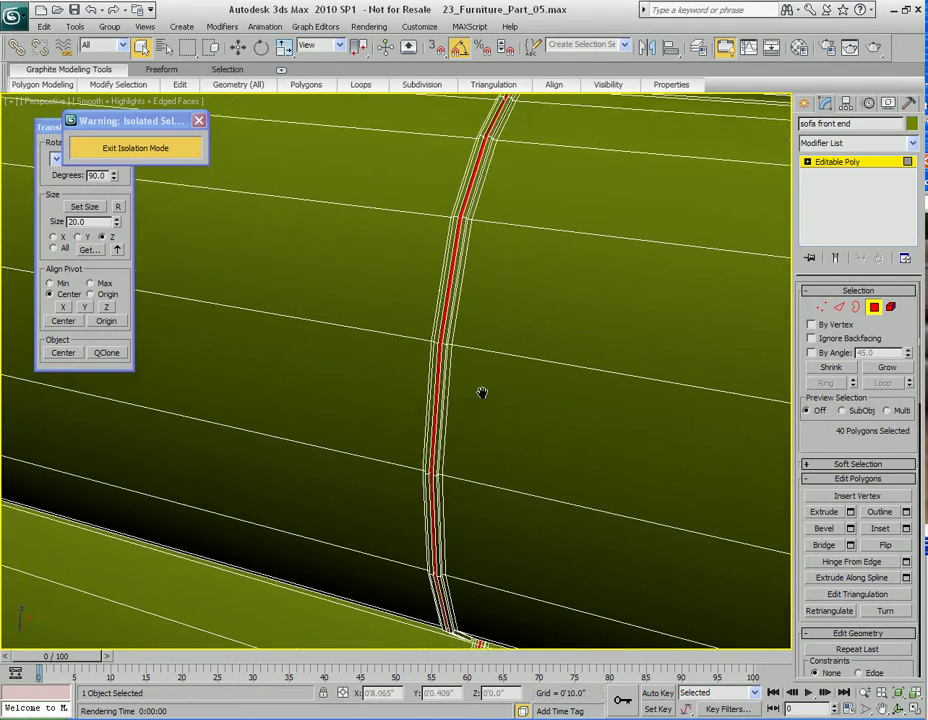
right_click(515, 393)
left_click(474, 192)
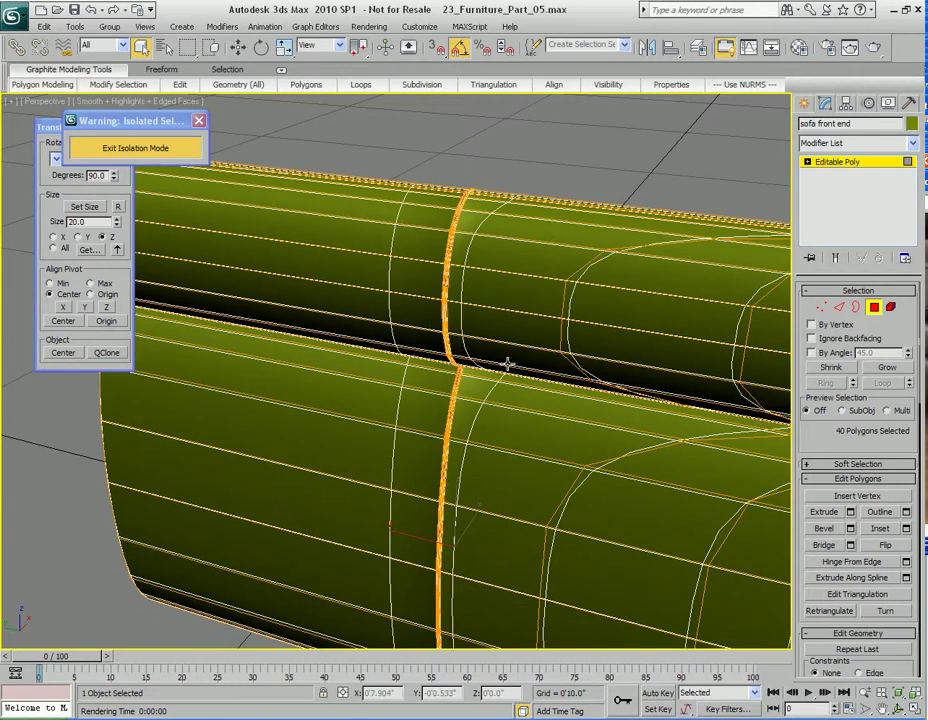
scroll(452, 363, "down", 4)
key("shift+q")
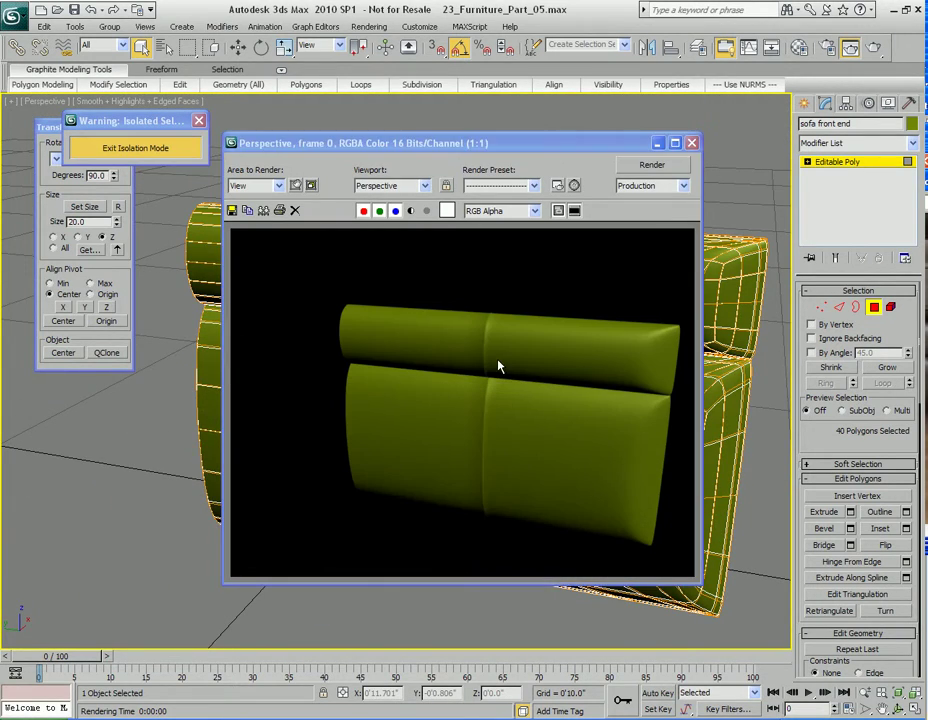
left_click(692, 142)
Step: Test-render the smoothed seam again from another angle and from close up
middle_click_drag(464, 340, 443, 377, "alt")
key("shift+q")
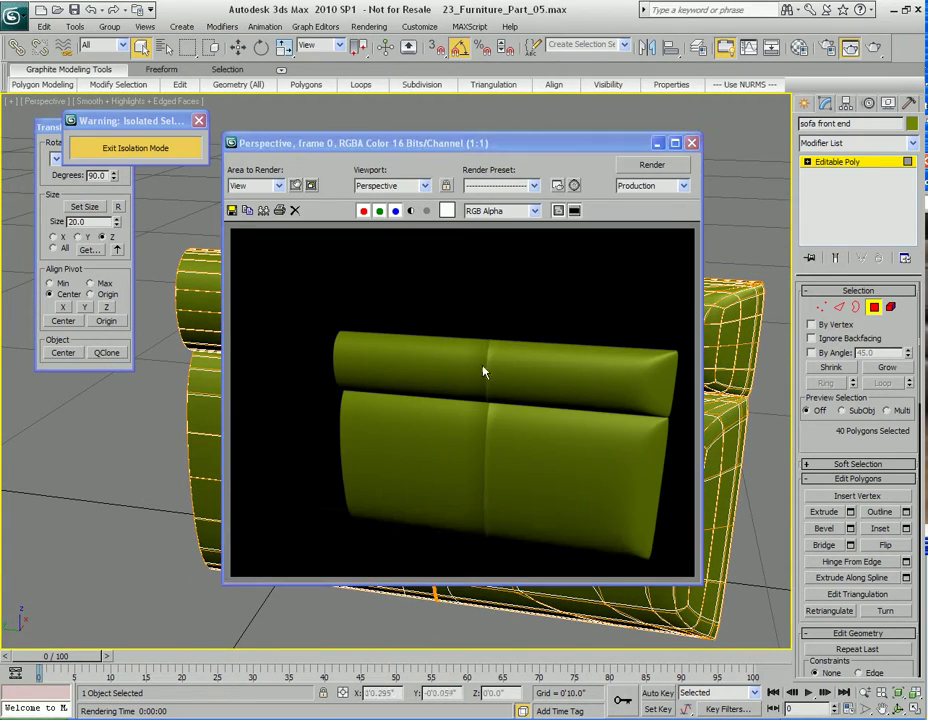
left_click(691, 143)
scroll(470, 366, "up", 8)
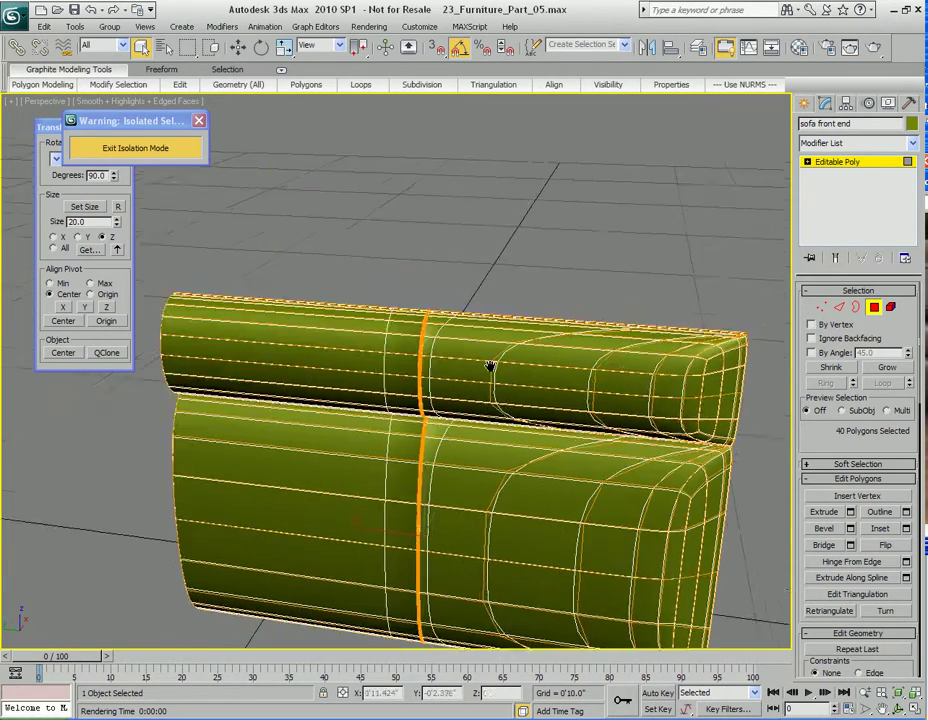
key("shift+q")
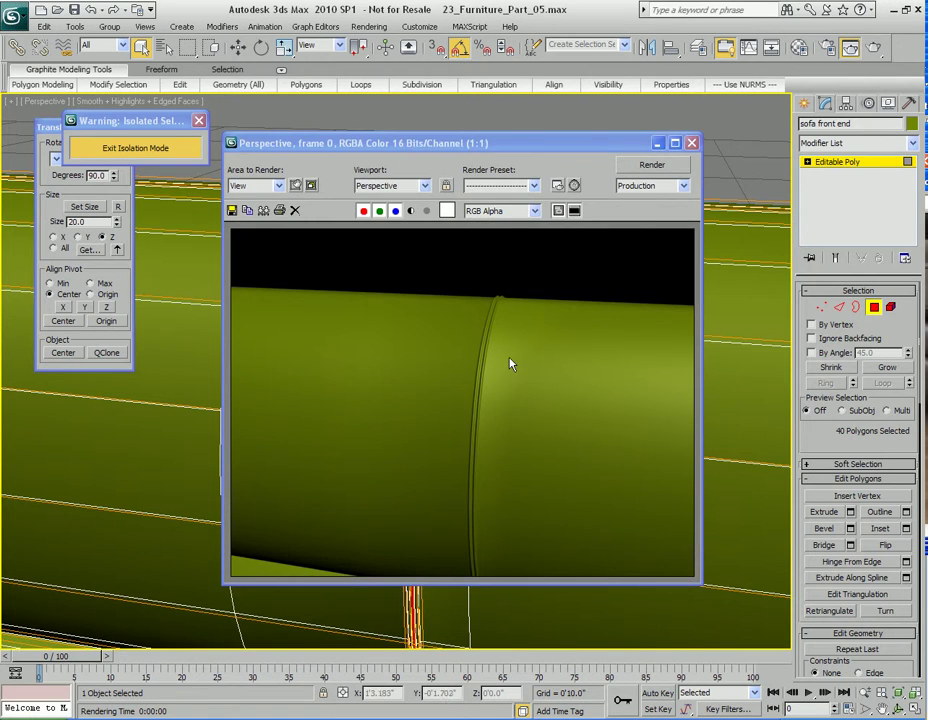
left_click(692, 143)
Step: Turn off NURMS smoothing on the sofa front end
middle_click_drag(596, 271, 437, 411, "alt")
scroll(458, 400, "down", 3)
right_click(506, 380)
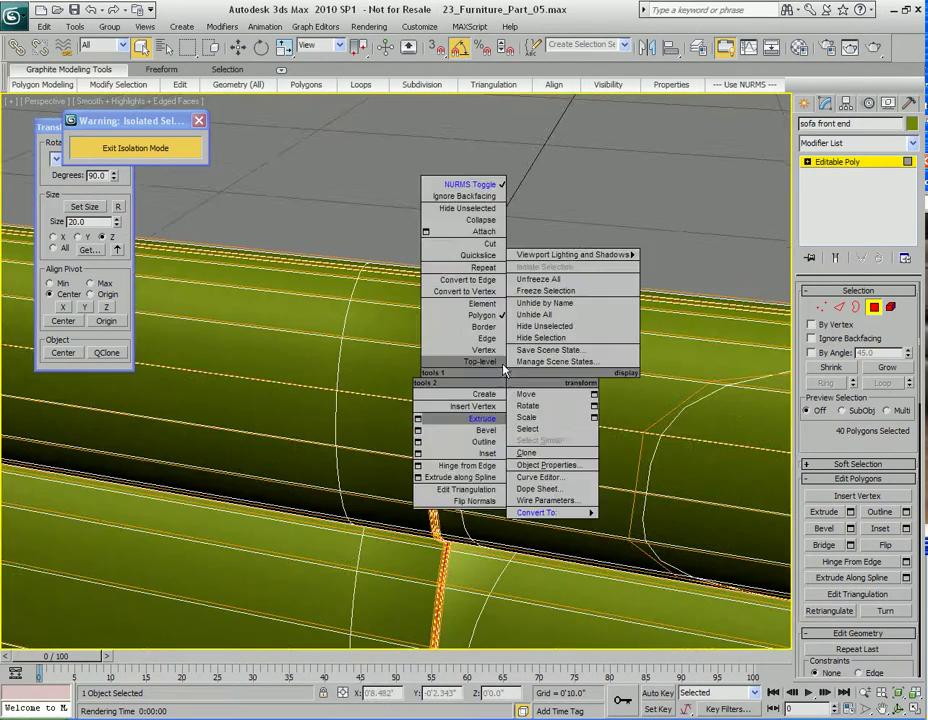
left_click(477, 187)
middle_click_drag(516, 459, 480, 410)
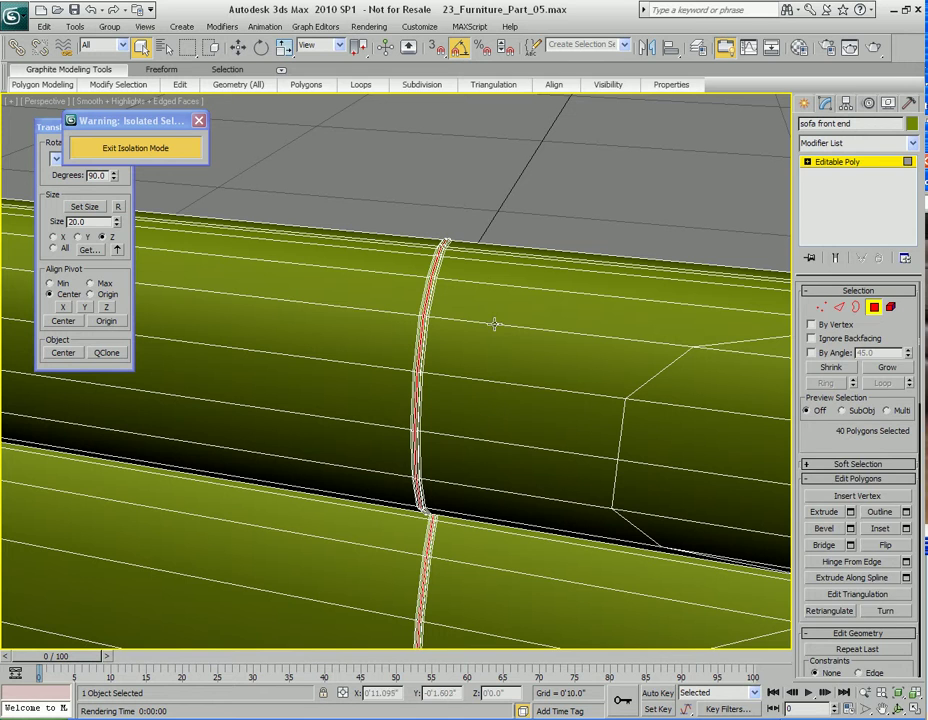
Step: Select the edge loops along both outer sides of the upper panel's seam
key("2")
left_click(488, 283)
middle_click_drag(474, 347, 442, 377)
scroll(459, 396, "up", 1)
scroll(443, 414, "down", 1)
key("2")
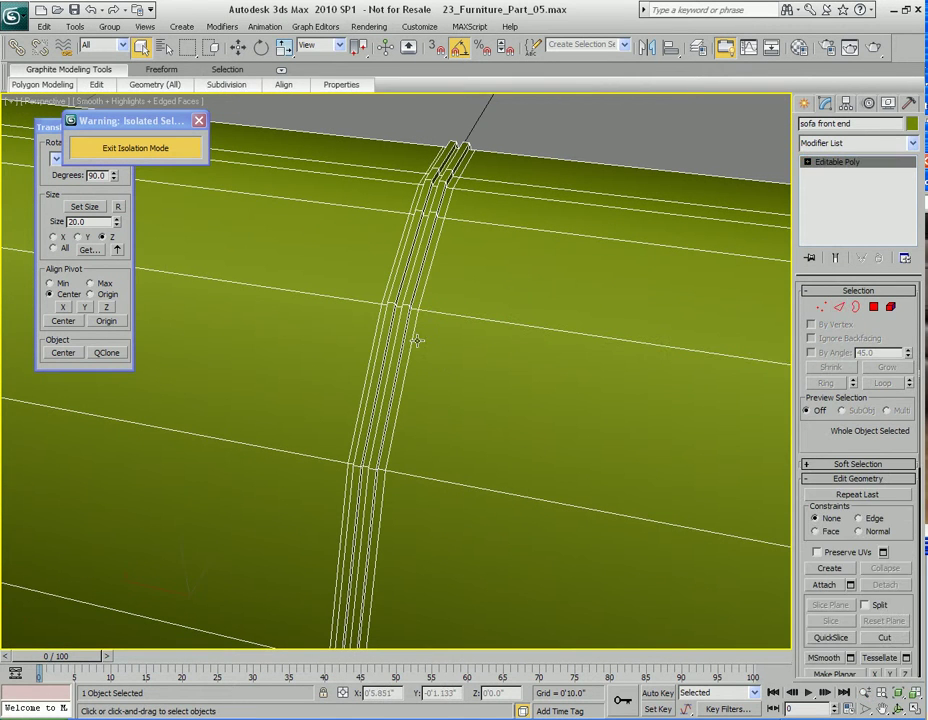
key("2")
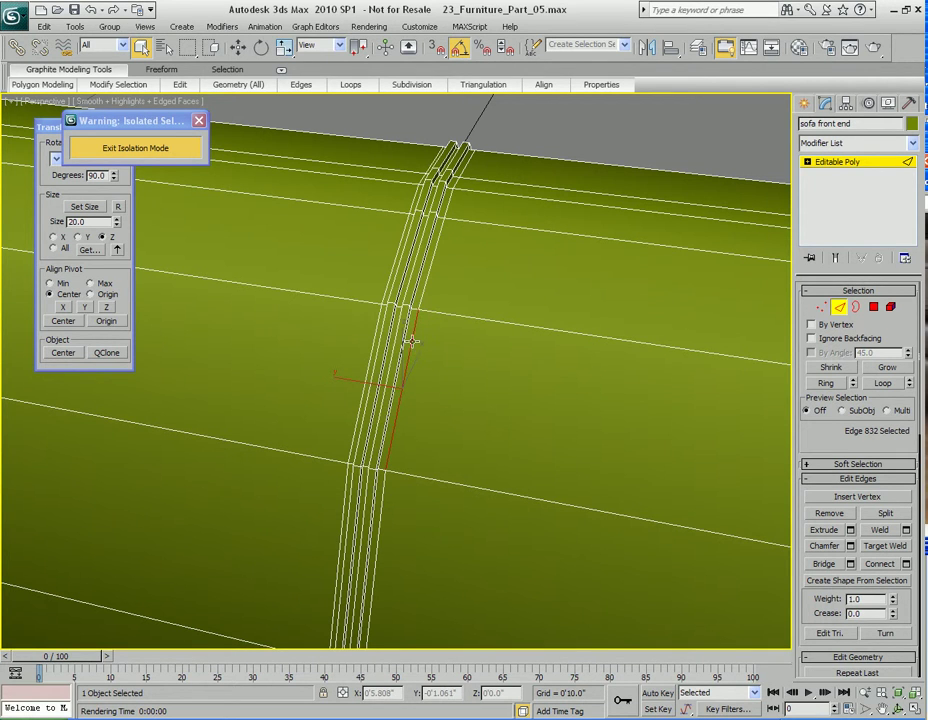
left_click(373, 339, "ctrl")
key("alt+l")
Step: Set up a one-segment chamfer of 0'0.005" on the upper panel's outer seam edge loops
right_click(524, 314)
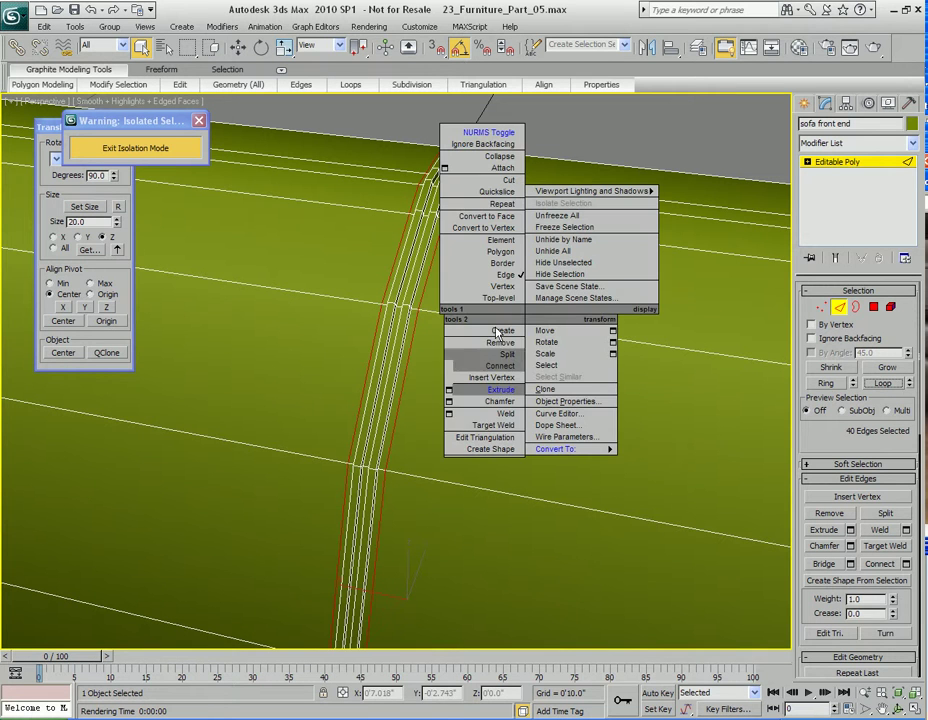
left_click(449, 402)
left_click_drag(484, 328, 572, 336)
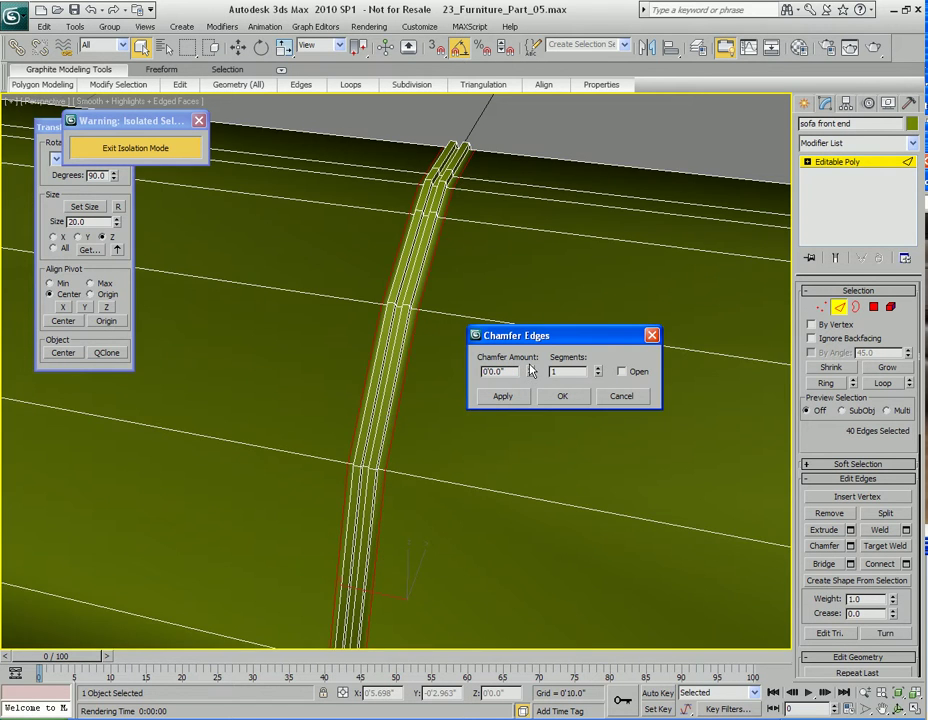
left_click(531, 369)
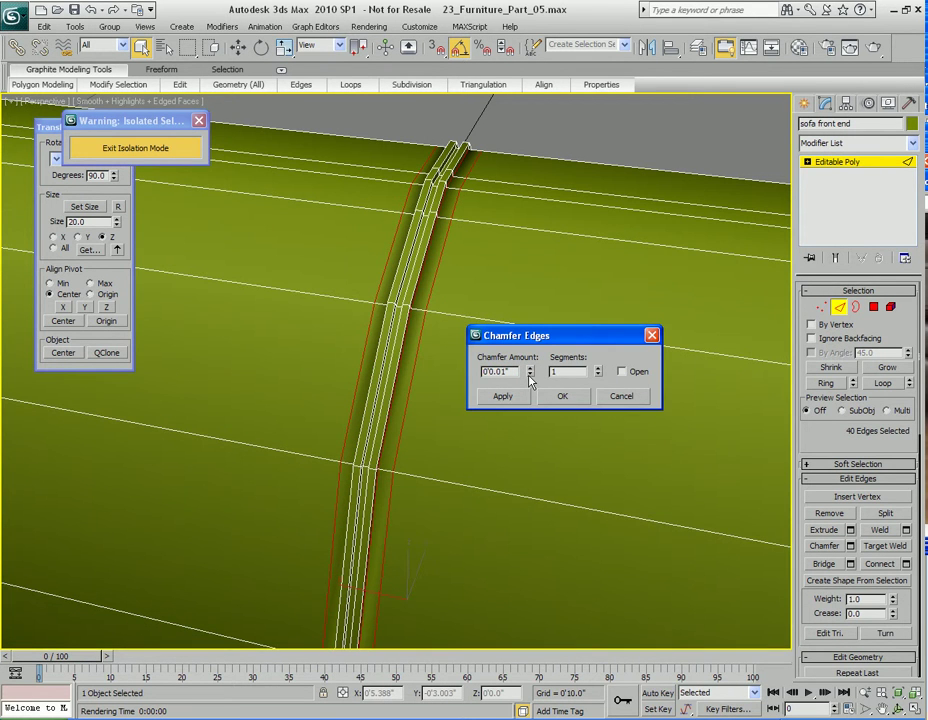
left_click(530, 375)
left_click(531, 369)
type("5")
key("Return")
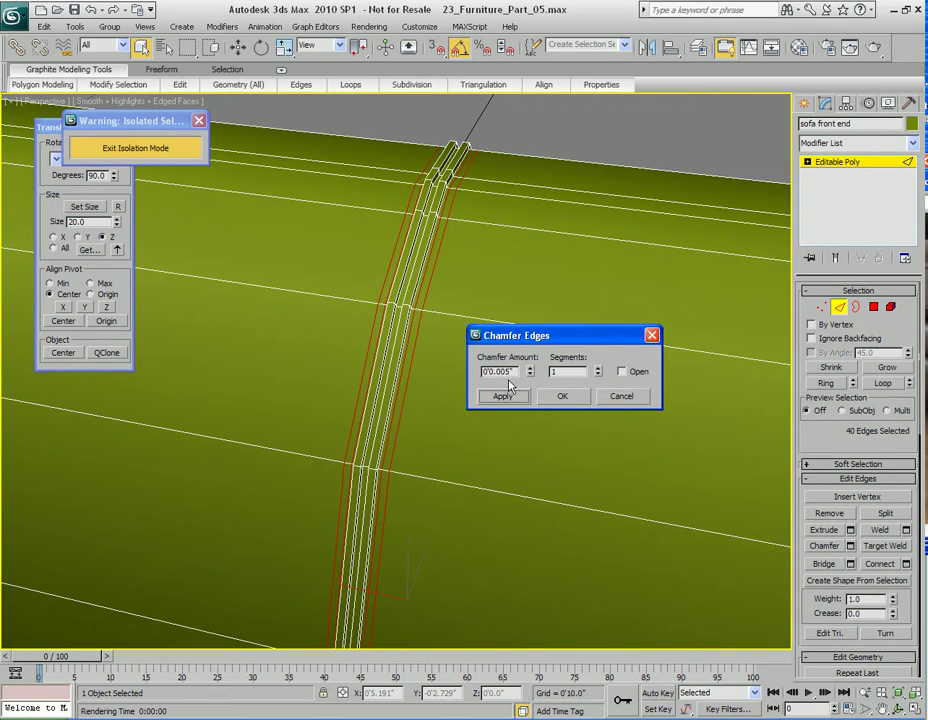
left_click_drag(564, 337, 682, 194)
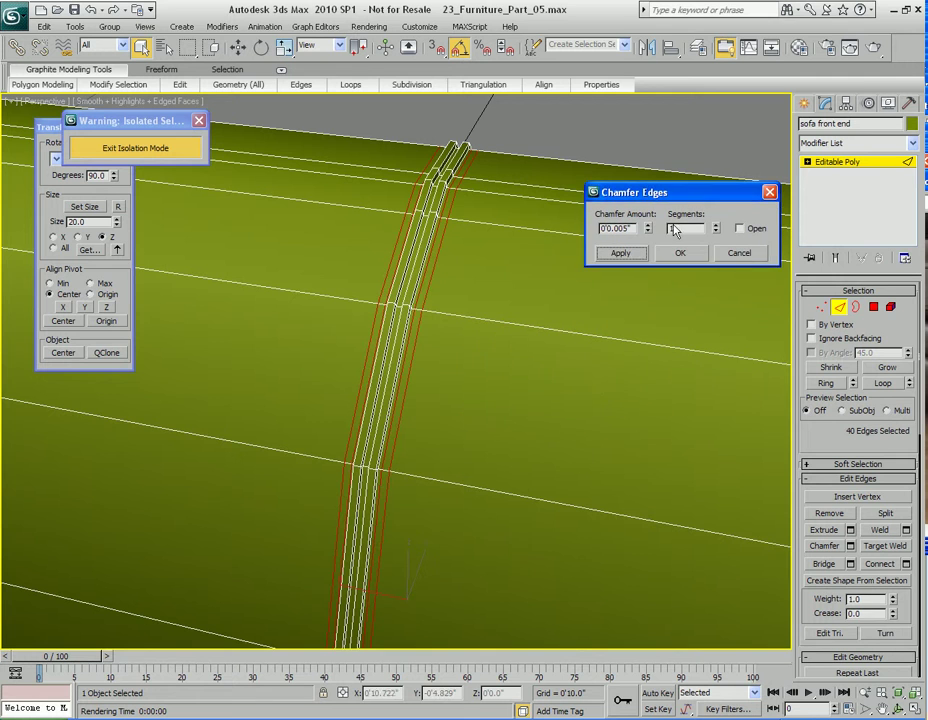
Step: Turn on NURMS smoothing and test-render the seam from close up and from two wider angles
right_click(506, 387)
left_click(490, 204)
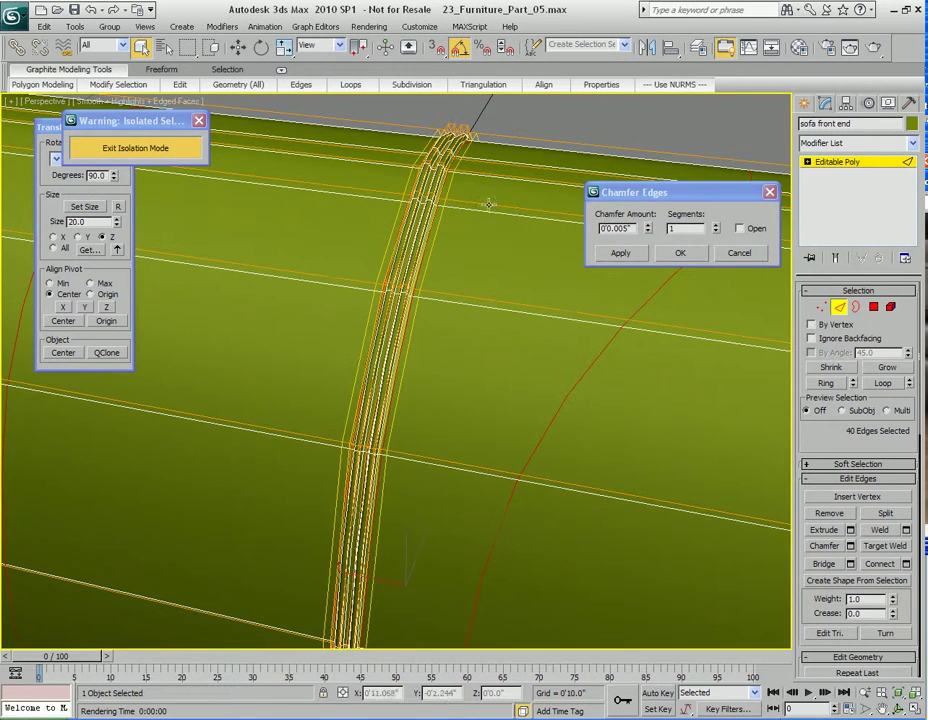
key("shift+q")
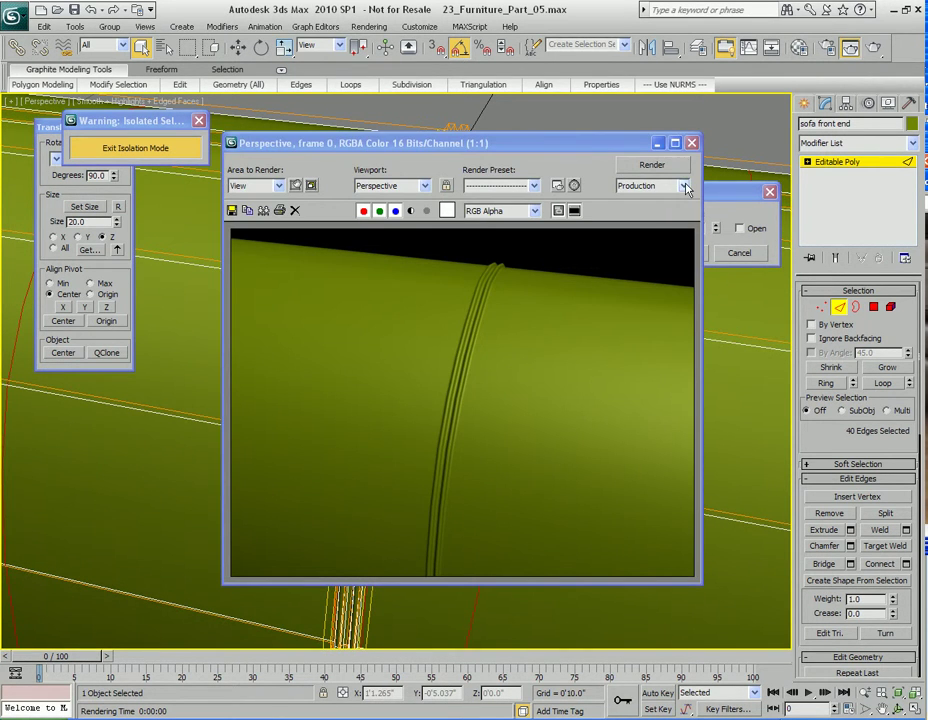
left_click(691, 143)
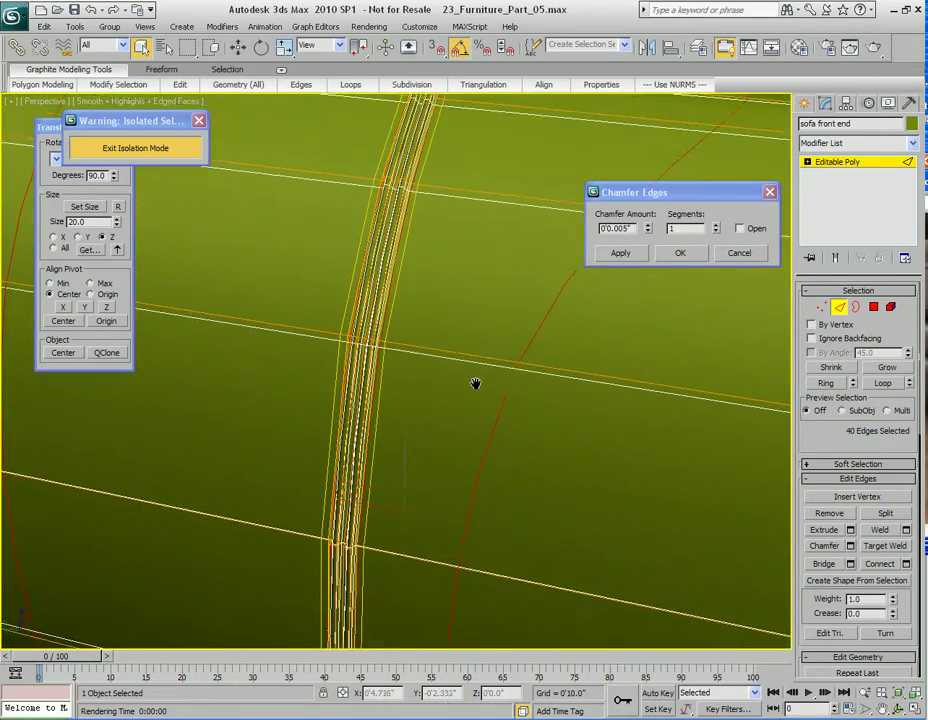
scroll(476, 380, "down", 4)
key("shift+q")
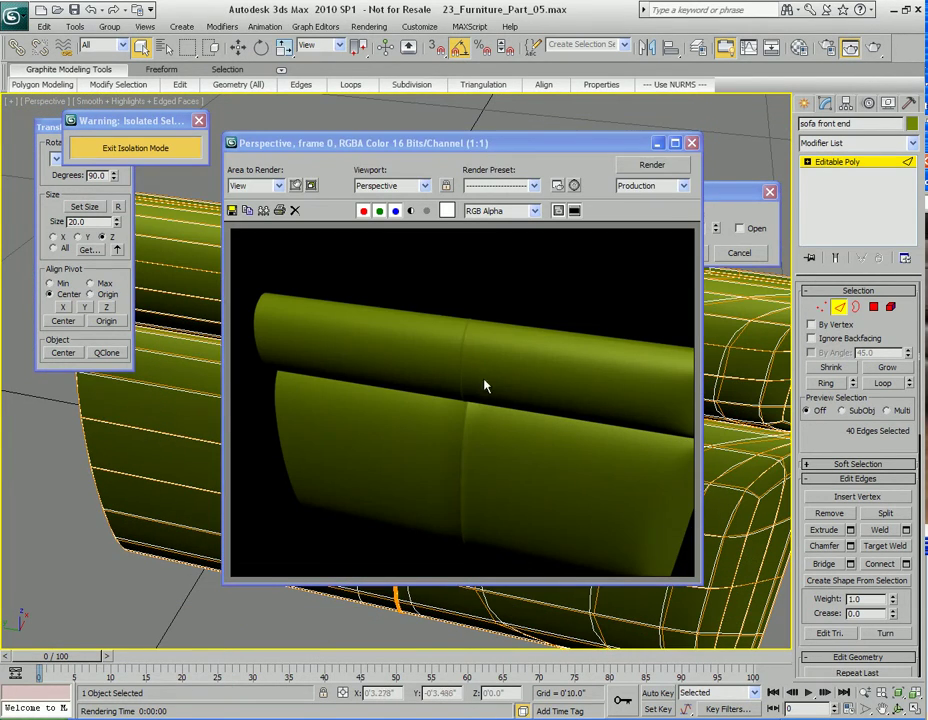
left_click(691, 143)
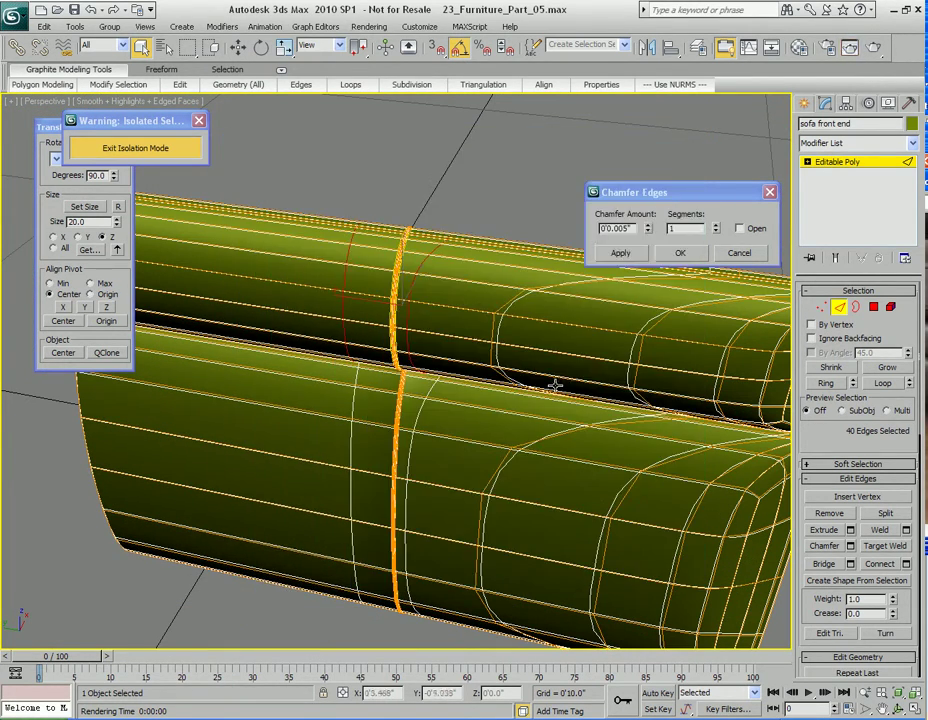
middle_click_drag(555, 385, 519, 425, "alt")
middle_click_drag(489, 472, 494, 438)
key("shift+q")
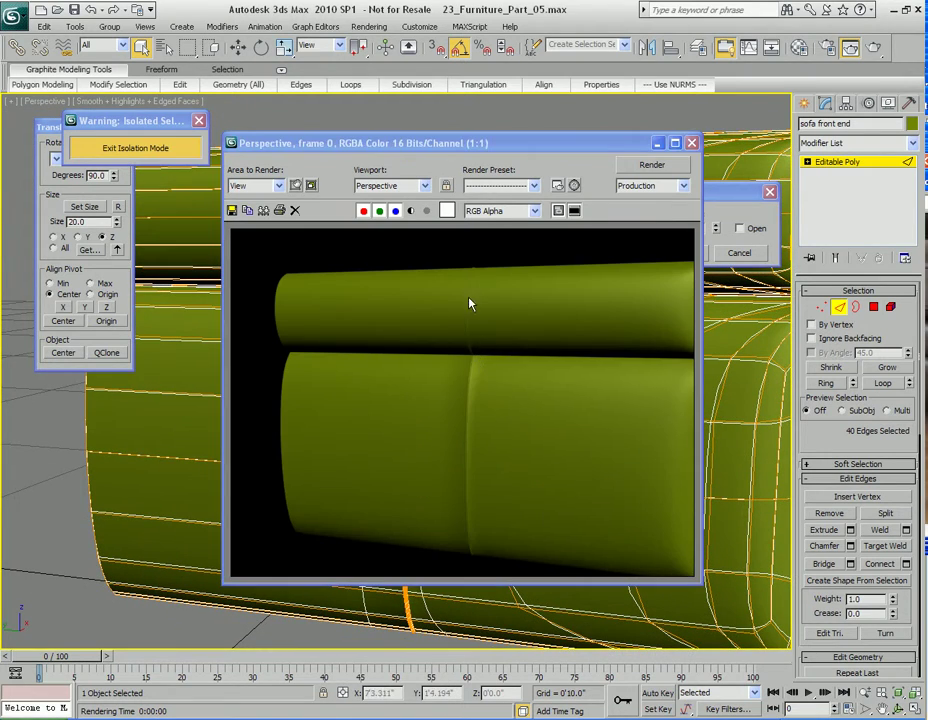
left_click(691, 143)
Step: Turn off NURMS smoothing to expose the unsmoothed edges of the lower panel's seam
scroll(470, 420, "up", 3)
mouse_move(450, 410)
middle_mouse_down()
mouse_move(441, 538)
mouse_move(445, 420)
middle_mouse_up()
scroll(438, 557, "up", 2)
scroll(447, 534, "up", 5)
right_click(439, 451)
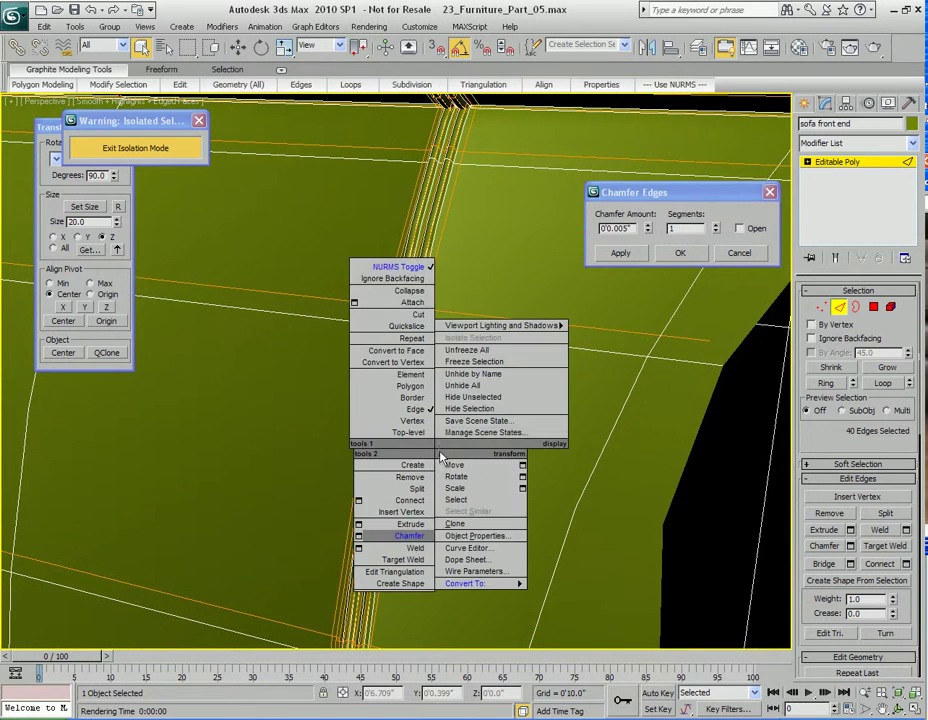
left_click(412, 269)
Step: Chamfer the edge loops on both outer sides of the lower panel's seam by 0'0.005" with one segment
left_click(414, 366)
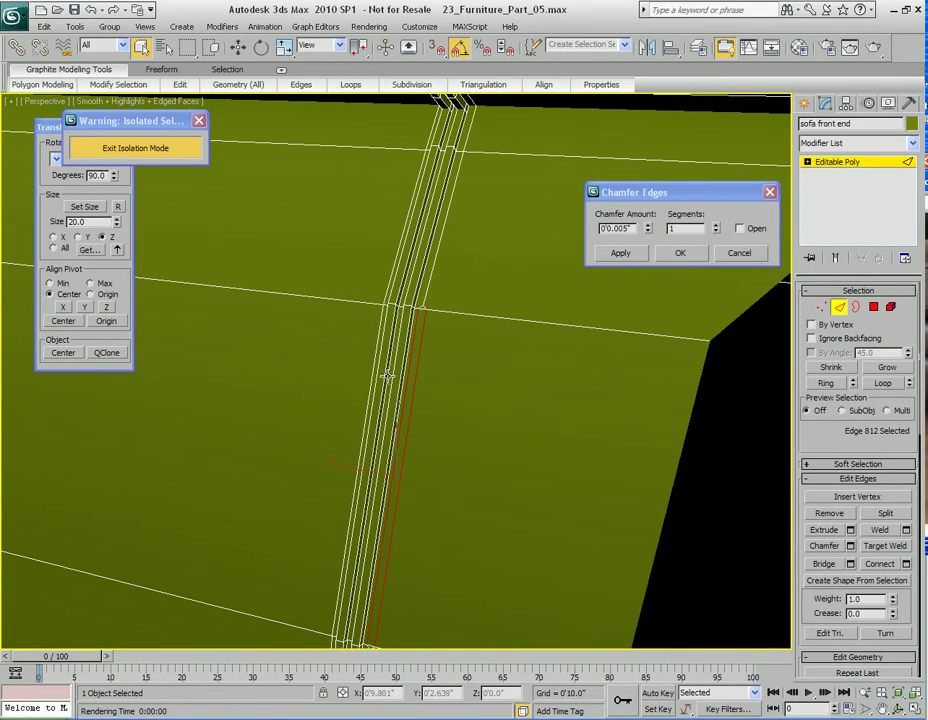
left_click(375, 360, "ctrl")
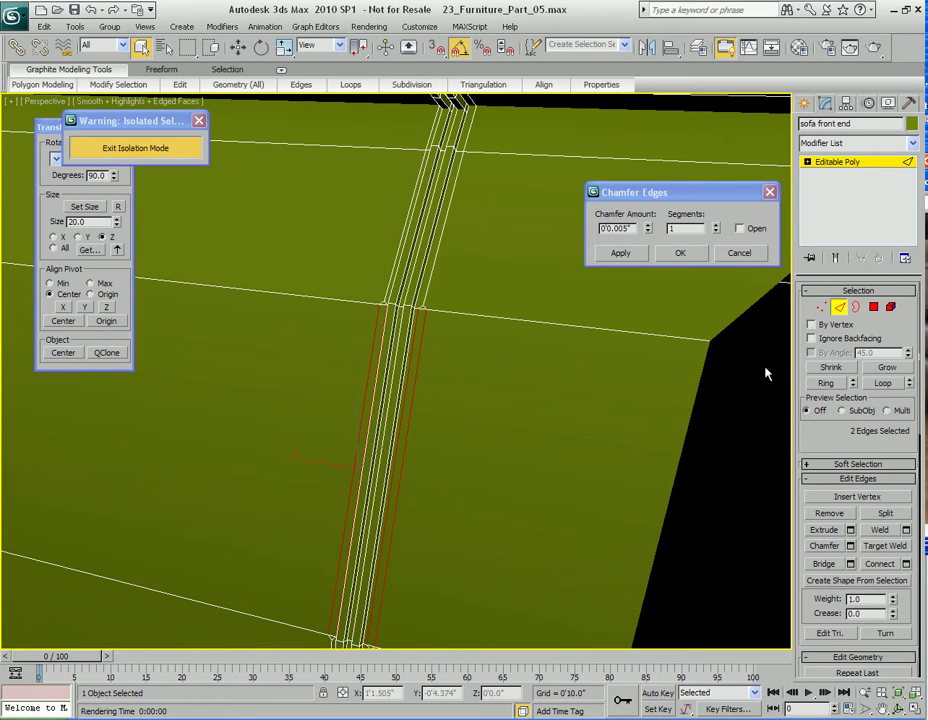
key("alt+l")
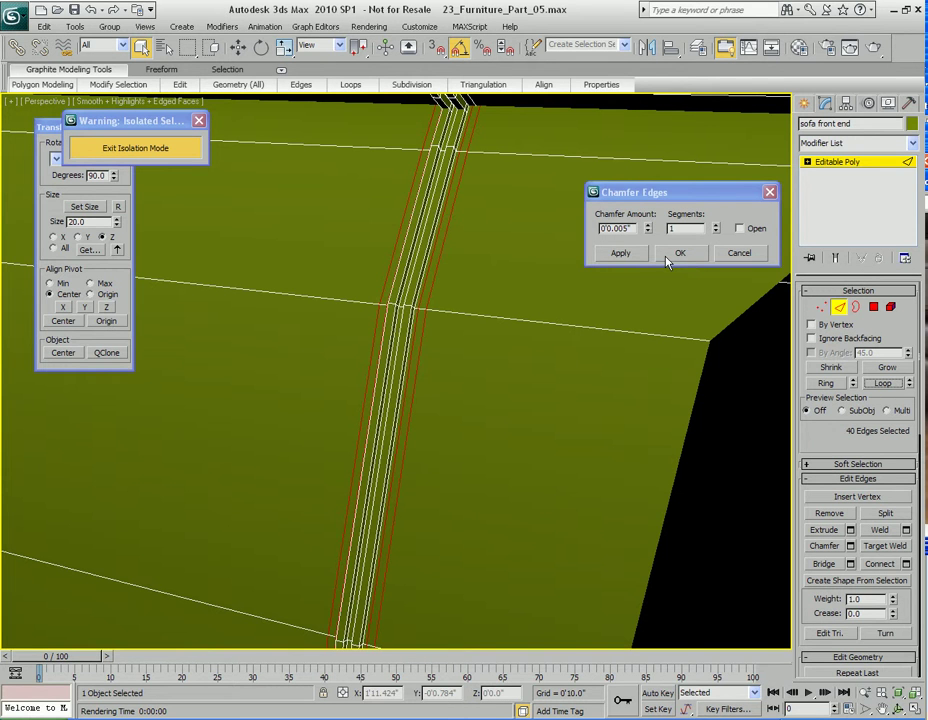
middle_click_drag(494, 329, 481, 334)
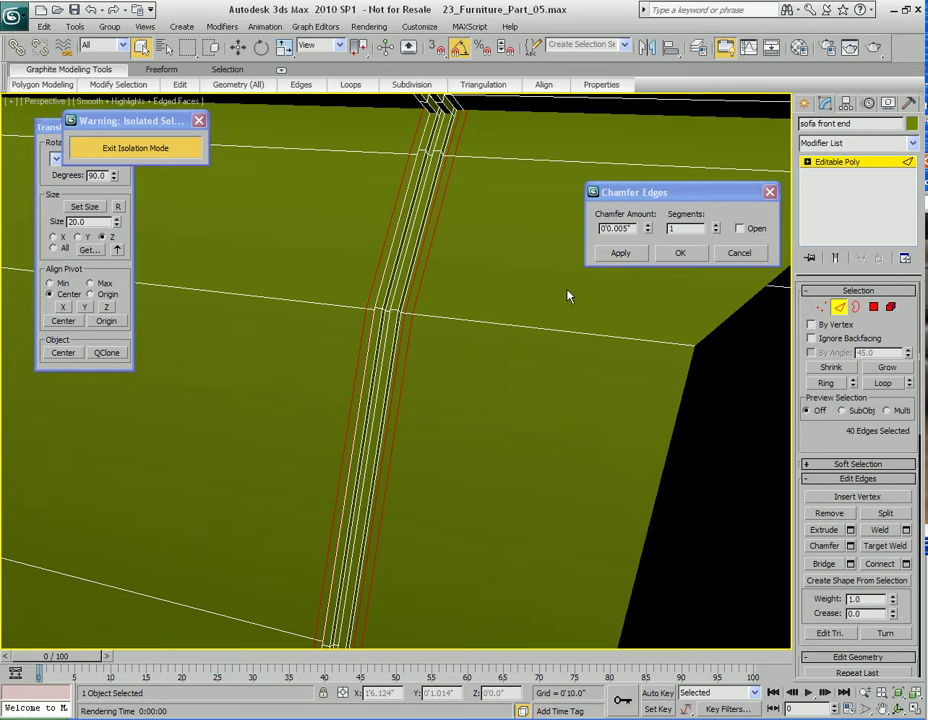
left_click(676, 253)
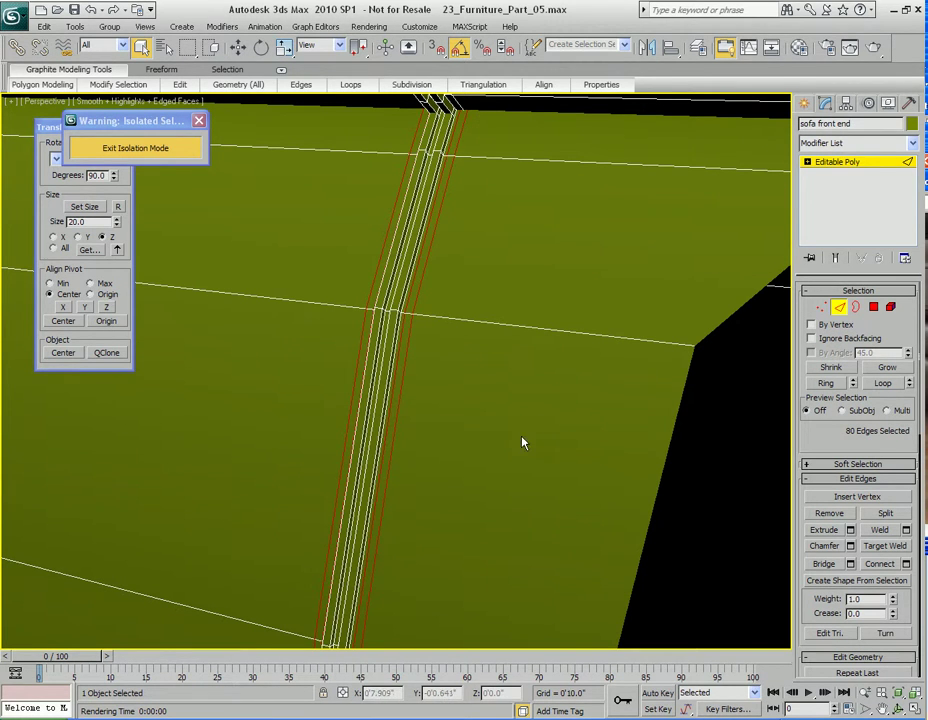
Step: Smooth the sofa front end with NURMS and test-render both panels in full
scroll(524, 441, "down", 8)
right_click(505, 418)
left_click(396, 228)
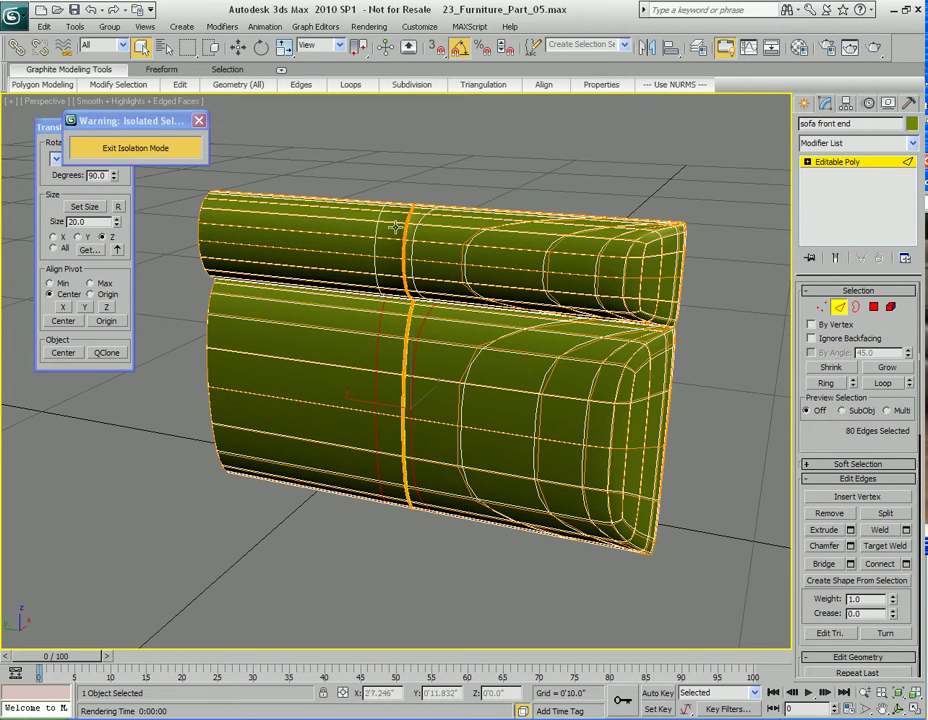
middle_click_drag(457, 354, 483, 358, "alt")
key("shift+q")
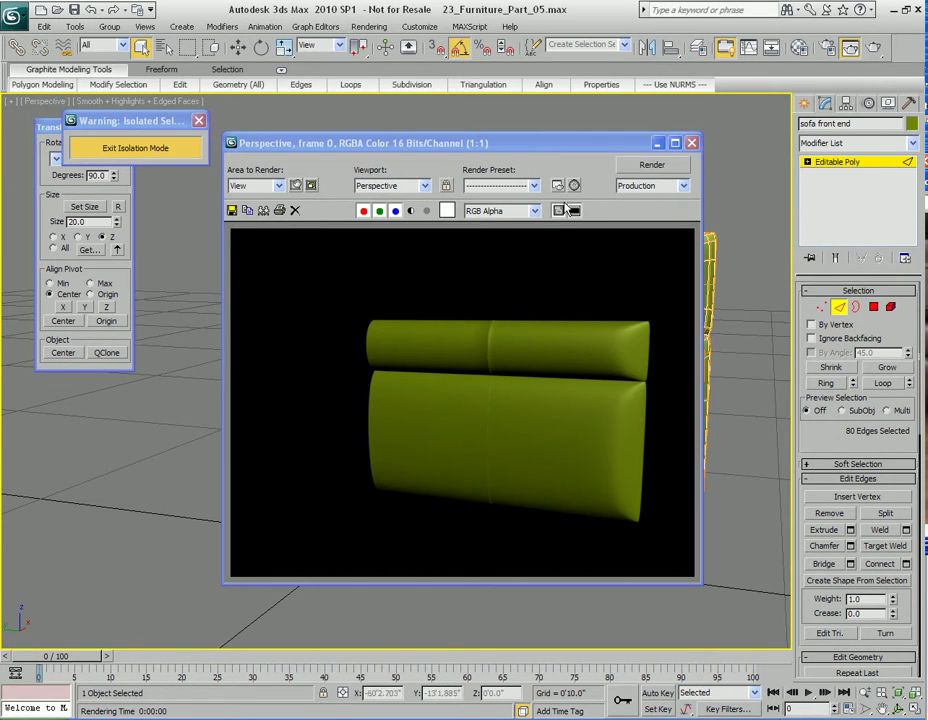
left_click(692, 145)
Step: Switch NURMS smoothing off again to work on the upper panel's seam
scroll(514, 261, "up", 8)
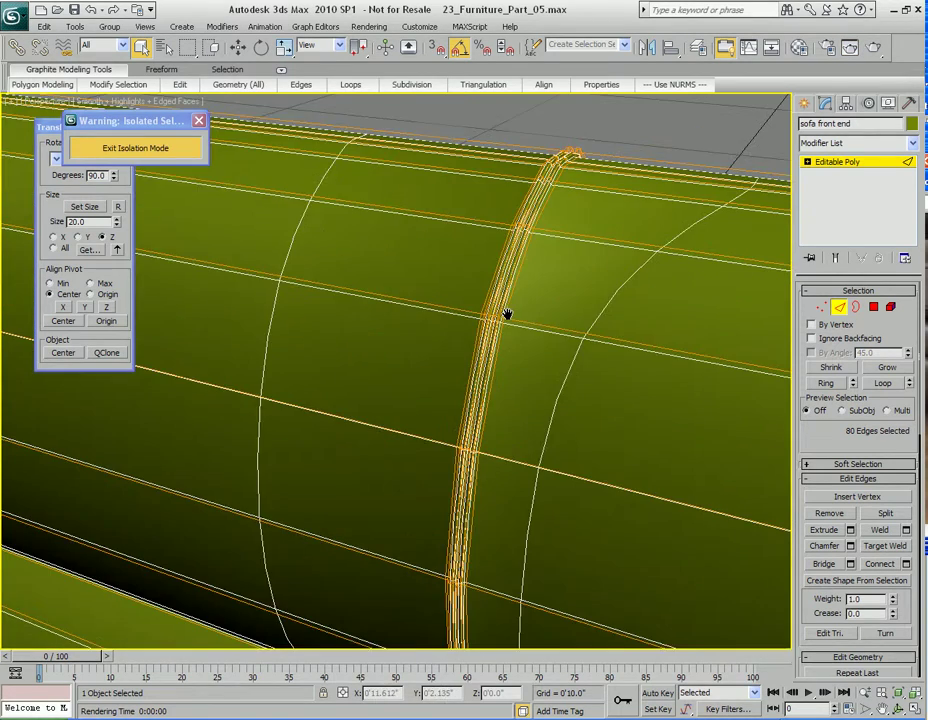
middle_click_drag(507, 314, 437, 279)
right_click(529, 352)
left_click(497, 172)
middle_click_drag(478, 309, 431, 269)
scroll(478, 209, "down", 3)
Step: Chamfer the edge loops on both outer sides of the upper panel's seam by 0'0.005" with one segment
left_click(437, 260)
left_click(456, 263, "ctrl")
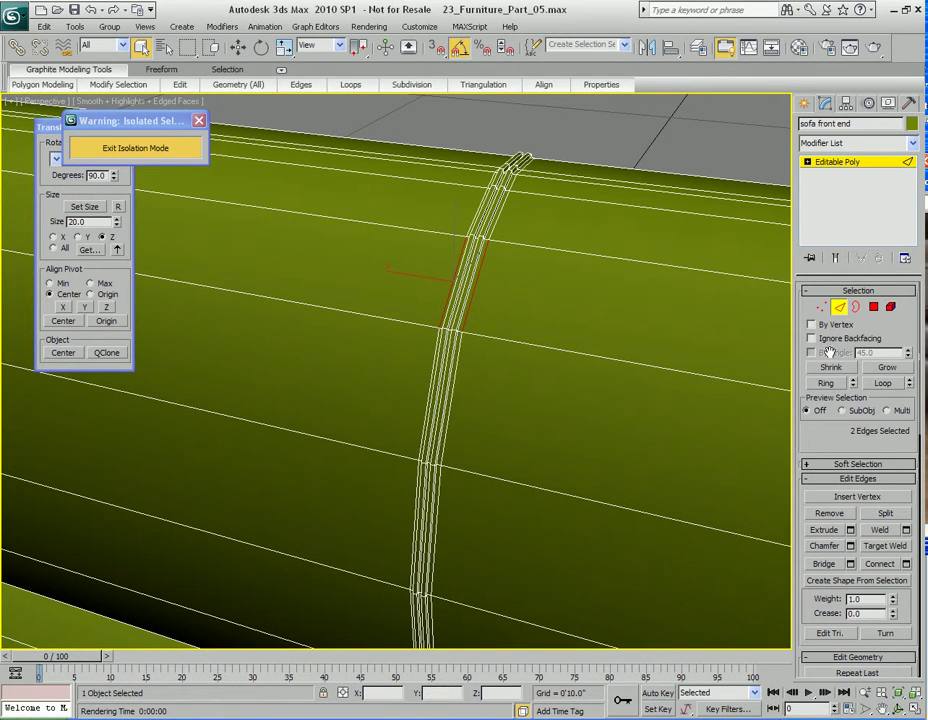
left_click(883, 384)
right_click(510, 336)
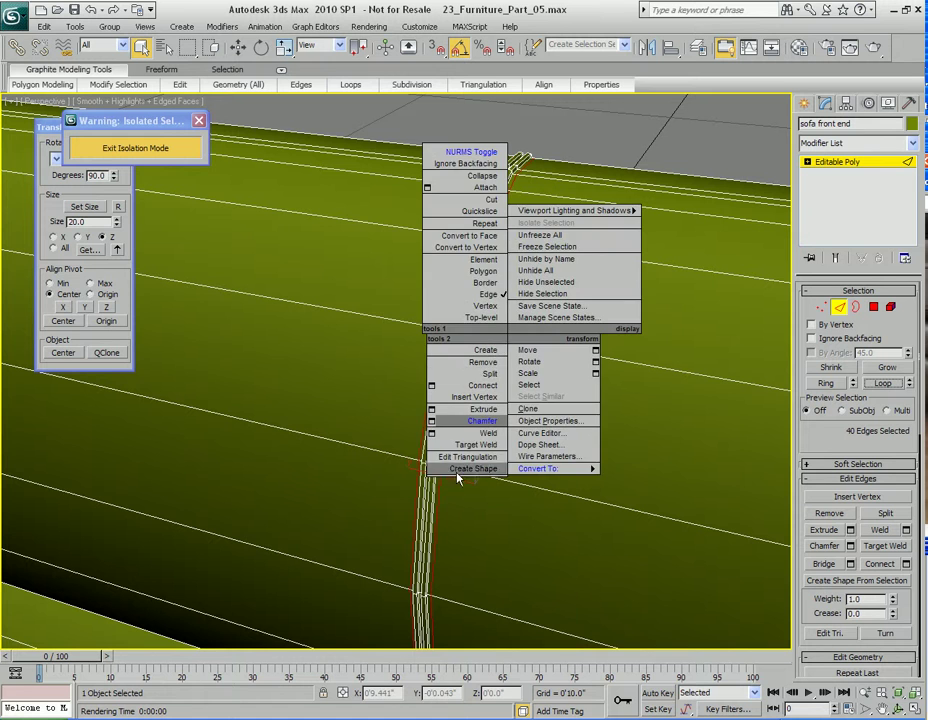
left_click(432, 422)
left_click_drag(463, 326, 663, 300)
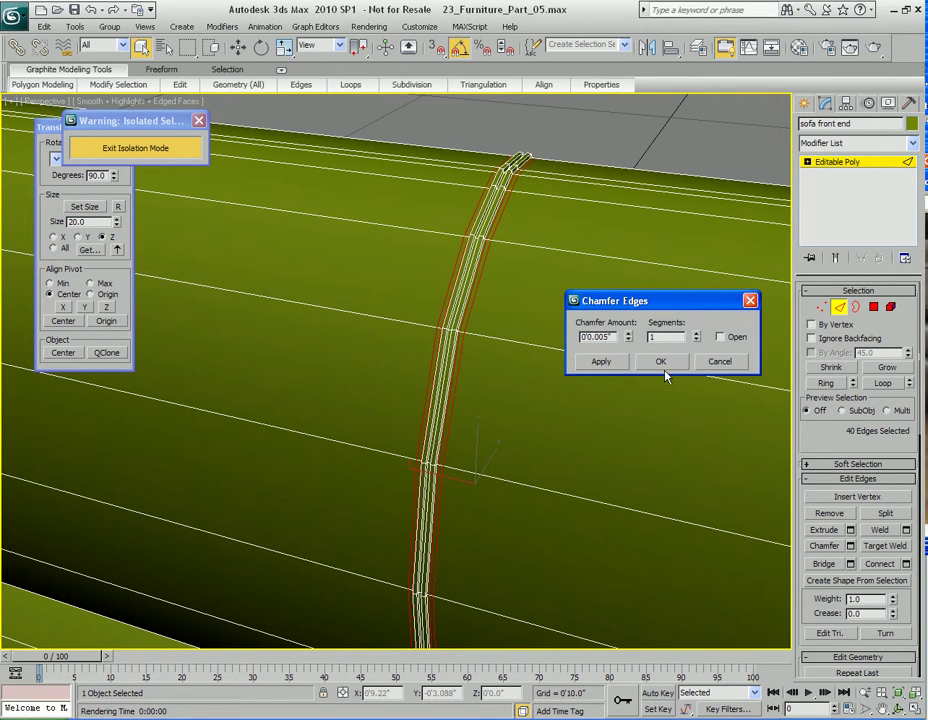
left_click(660, 363)
Step: Turn NURMS smoothing back on and test-render the whole front end in the perspective view
scroll(516, 391, "down", 8)
right_click(472, 456)
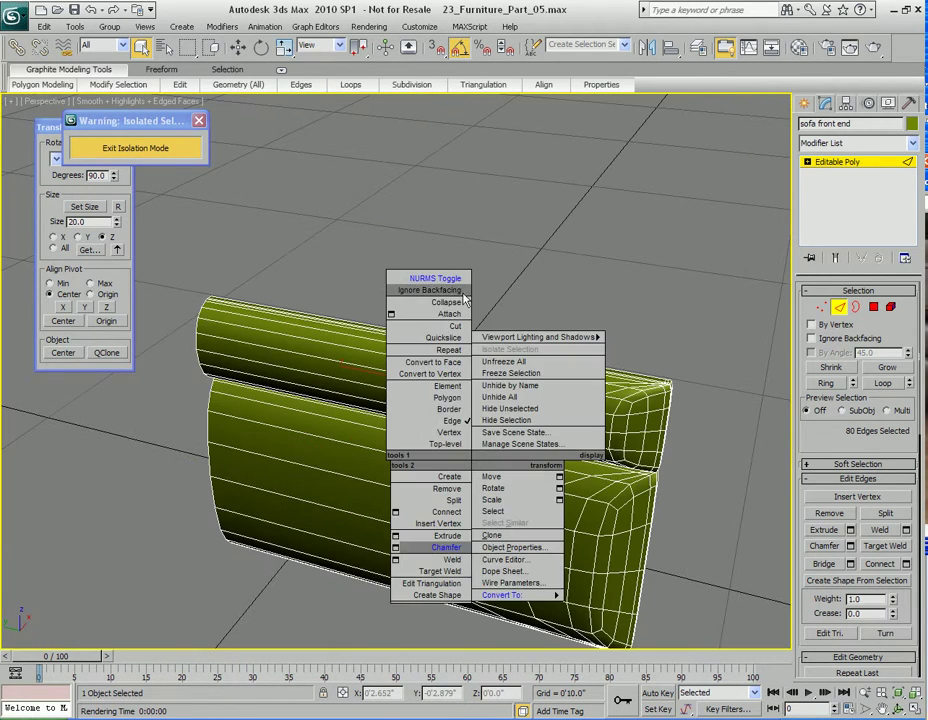
left_click(445, 279)
middle_click_drag(409, 439, 443, 365, "alt")
key("shift+q")
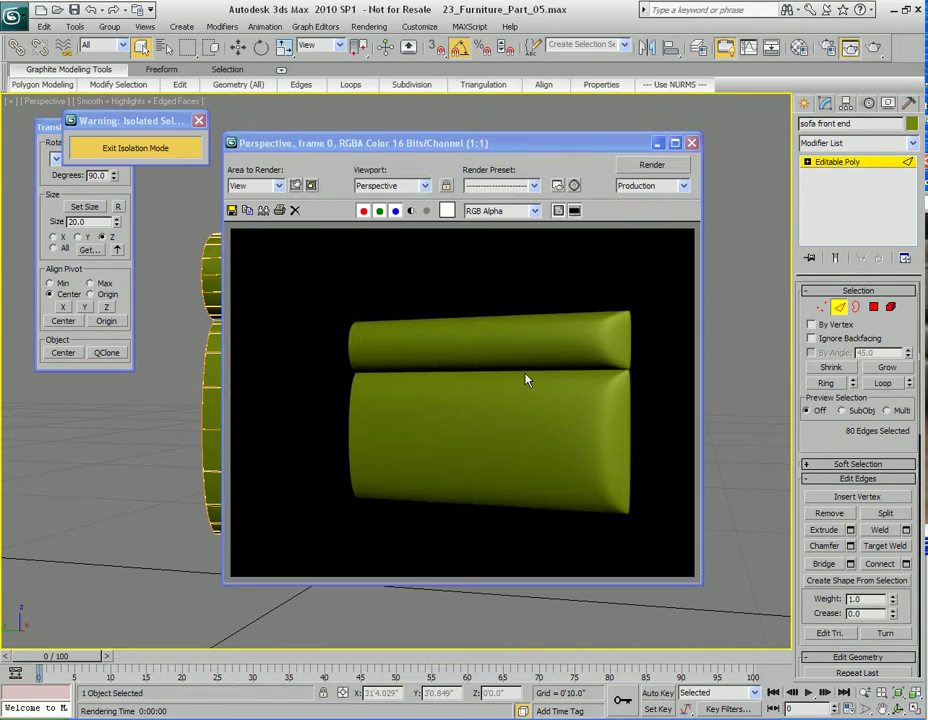
left_click(693, 143)
Step: Test-render the smoothed seams of both panels from several closer angles
middle_click_drag(458, 404, 513, 401)
scroll(545, 466, "down", 1)
scroll(578, 457, "up", 3)
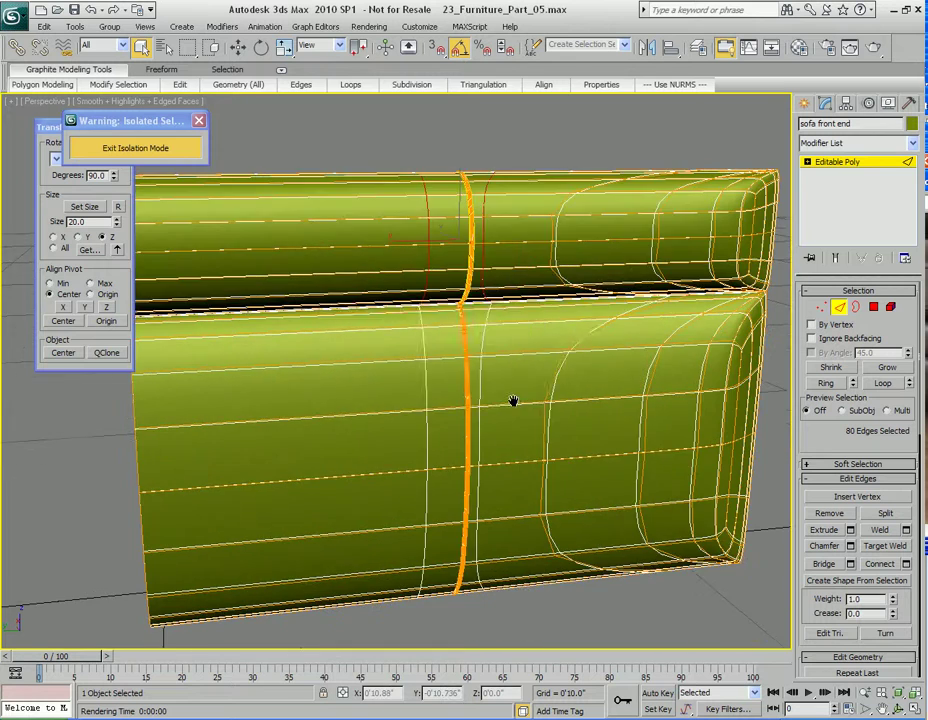
key("shift+q")
middle_click_drag(617, 382, 548, 377)
middle_click_drag(733, 390, 675, 389, "alt")
key("shift+q")
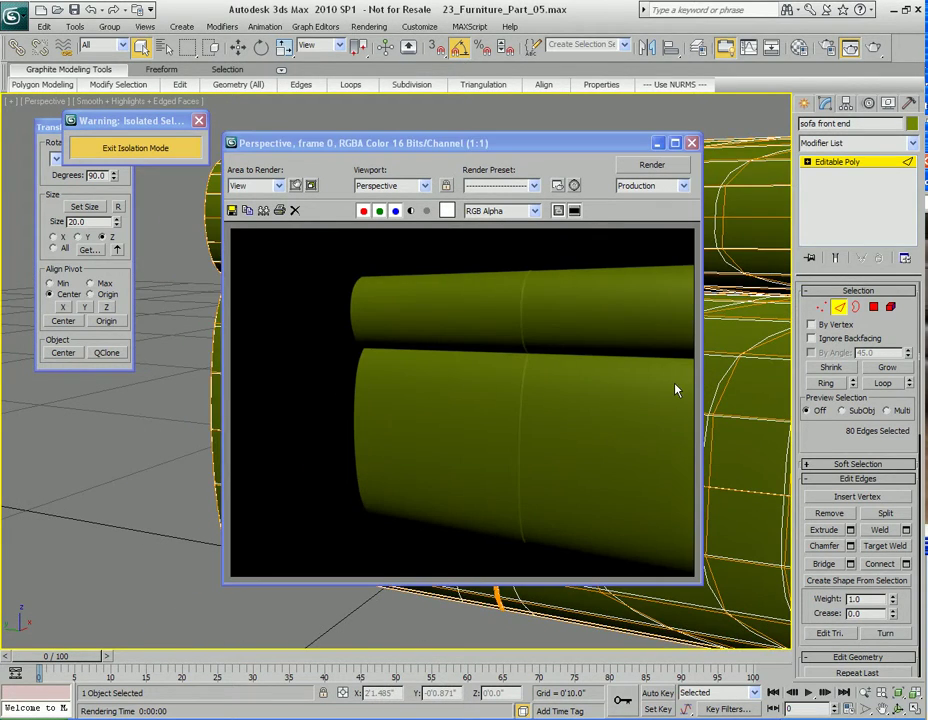
scroll(732, 274, "up", 2)
key("shift+q")
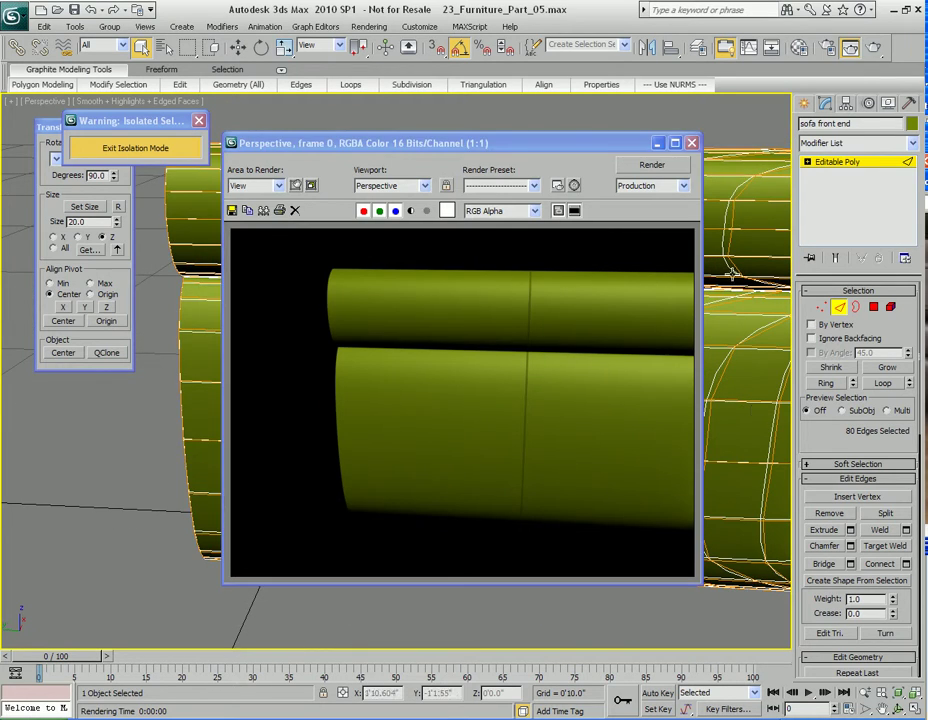
left_click(691, 142)
Step: Leave edge editing and isolation mode, and turn off NURMS smoothing on the sofa front end
scroll(487, 487, "down", 3)
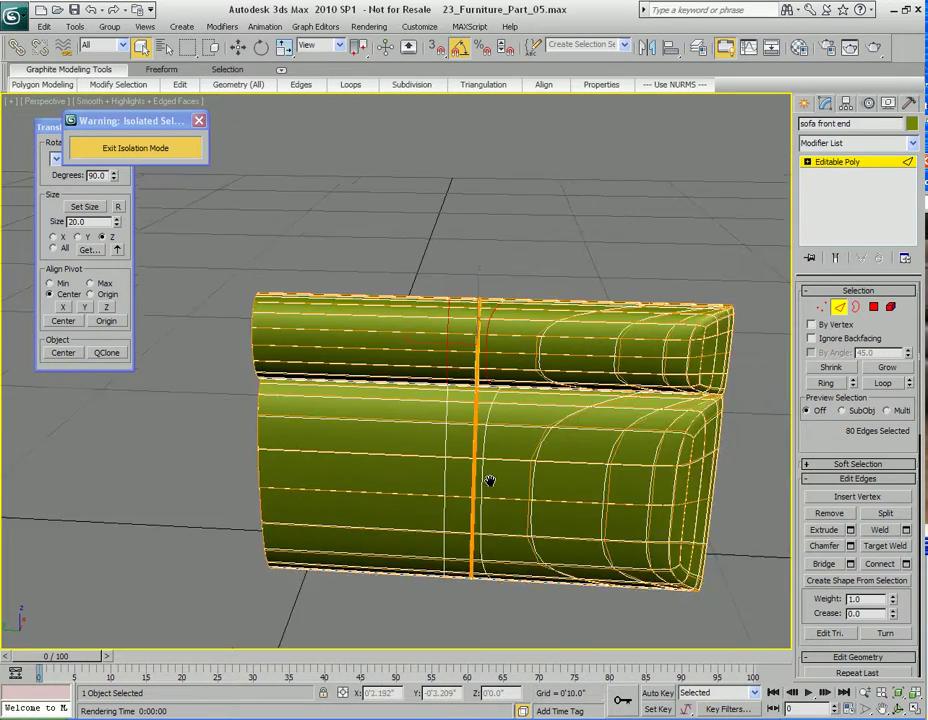
middle_click_drag(450, 515, 397, 522)
key("ctrl+b")
left_click(168, 147)
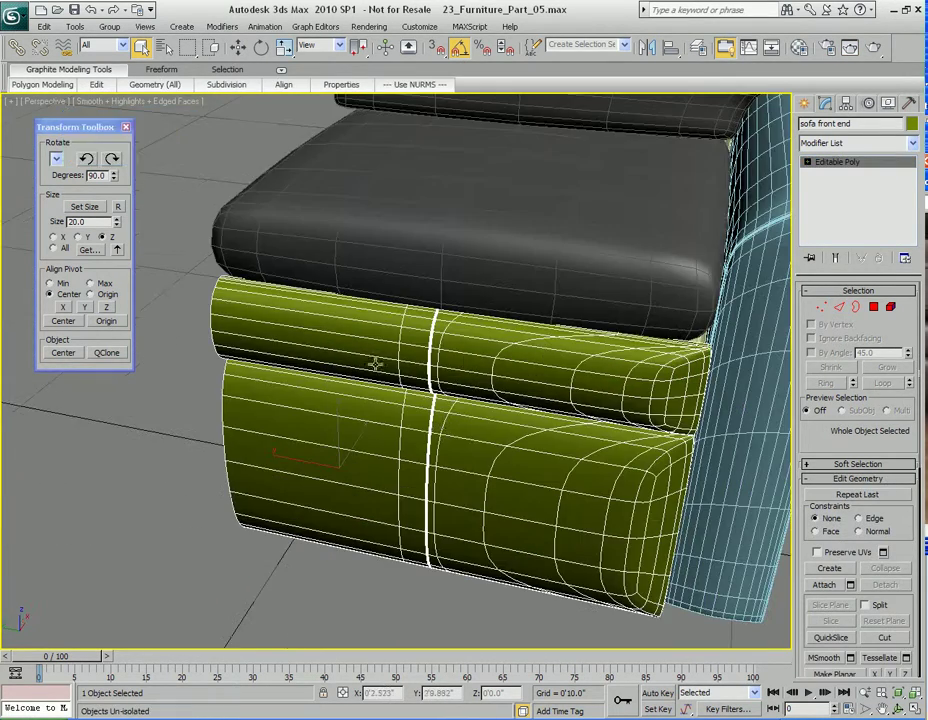
right_click(441, 472)
left_click(420, 457)
Step: Select the cushion seat above the front panels
scroll(425, 369, "down", 5)
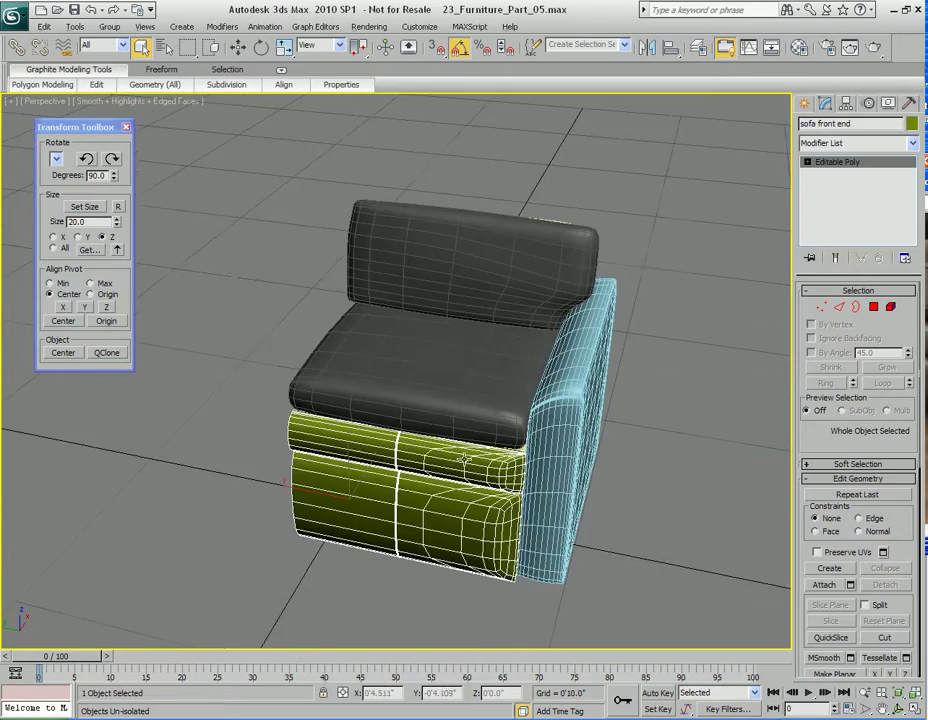
scroll(481, 507, "up", 4)
scroll(441, 549, "down", 3)
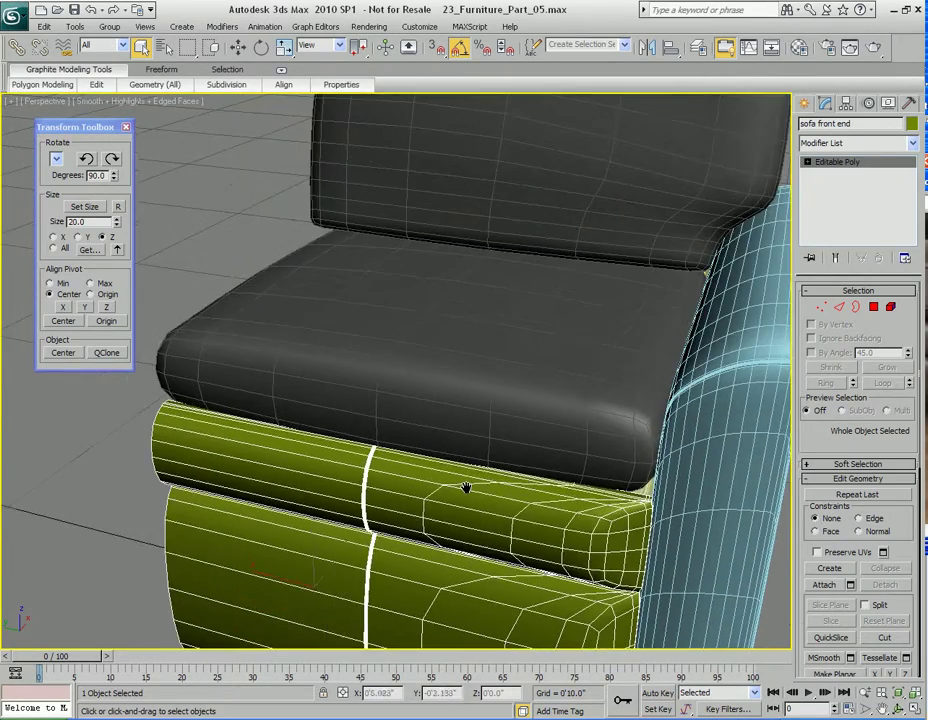
left_click(452, 380)
middle_click_drag(452, 380, 425, 484)
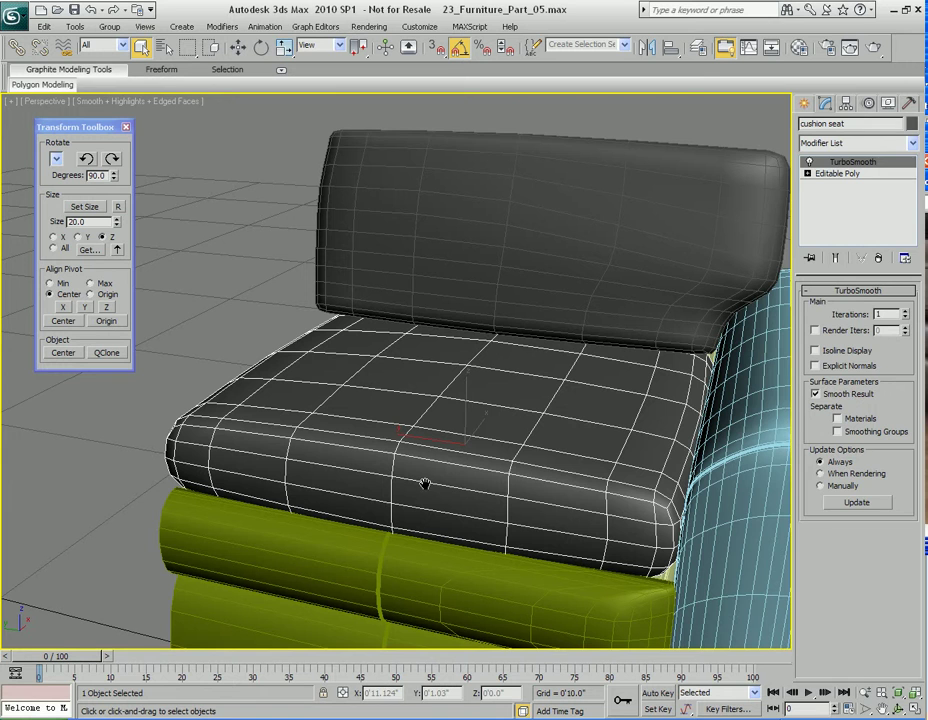
Step: Examine the seat cushion seams in the reference photo bm_sofas_chairs_clifton.jpg
left_click_drag(926, 190, 712, 106)
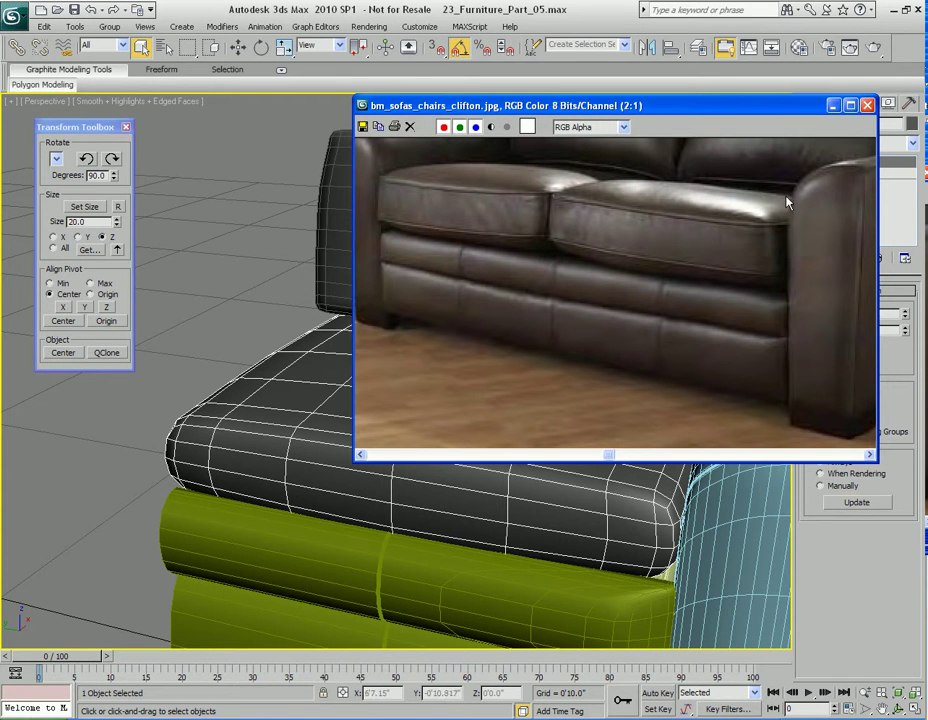
middle_click_drag(783, 230, 680, 259)
middle_click_drag(743, 248, 720, 212)
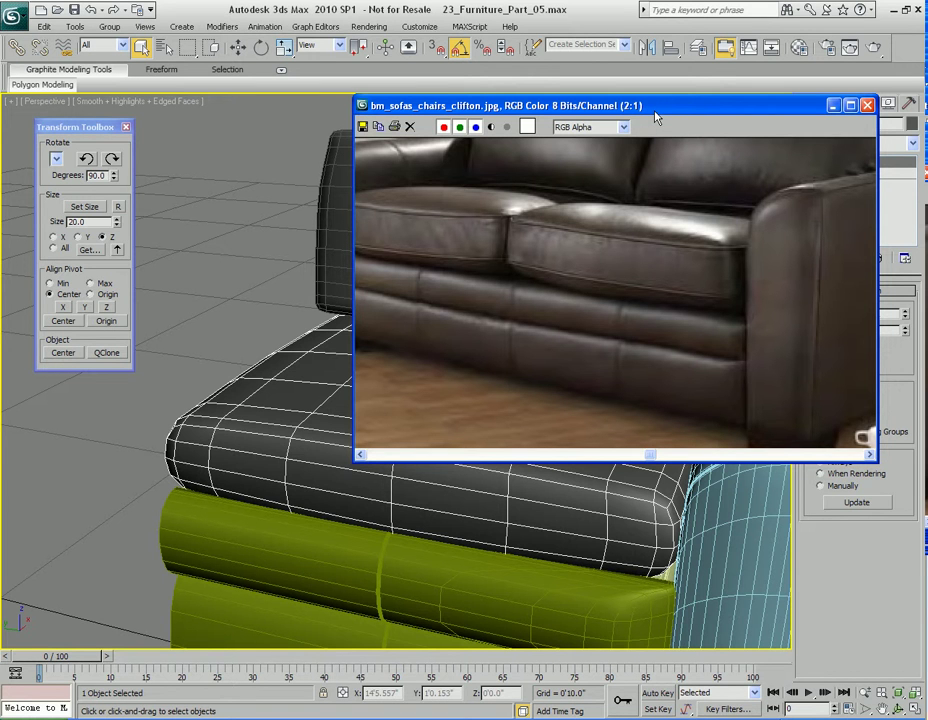
left_click_drag(655, 118, 927, 560)
Step: Set the cushion seat's TurboSmooth iterations to 2
middle_click_drag(534, 282, 538, 323, "alt")
scroll(510, 345, "up", 4)
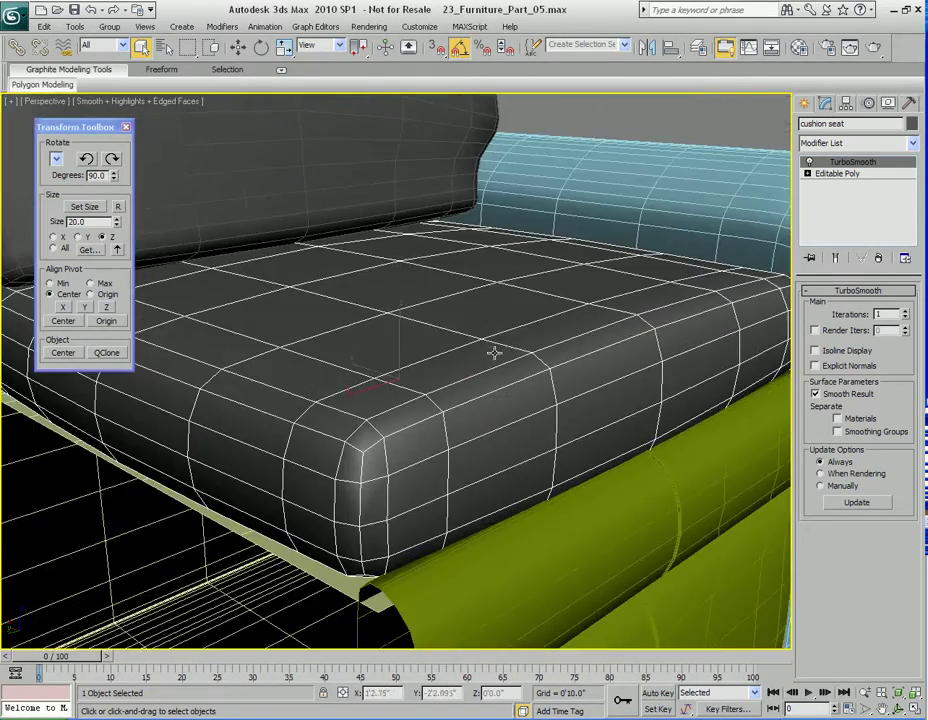
middle_click_drag(555, 317, 516, 319, "alt")
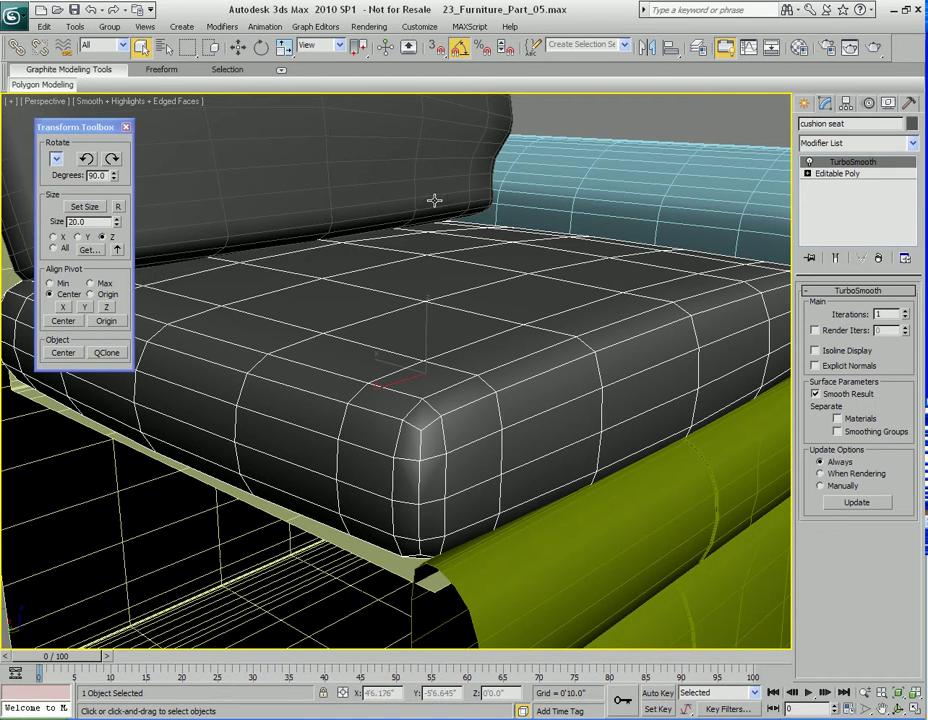
middle_click_drag(632, 373, 600, 383)
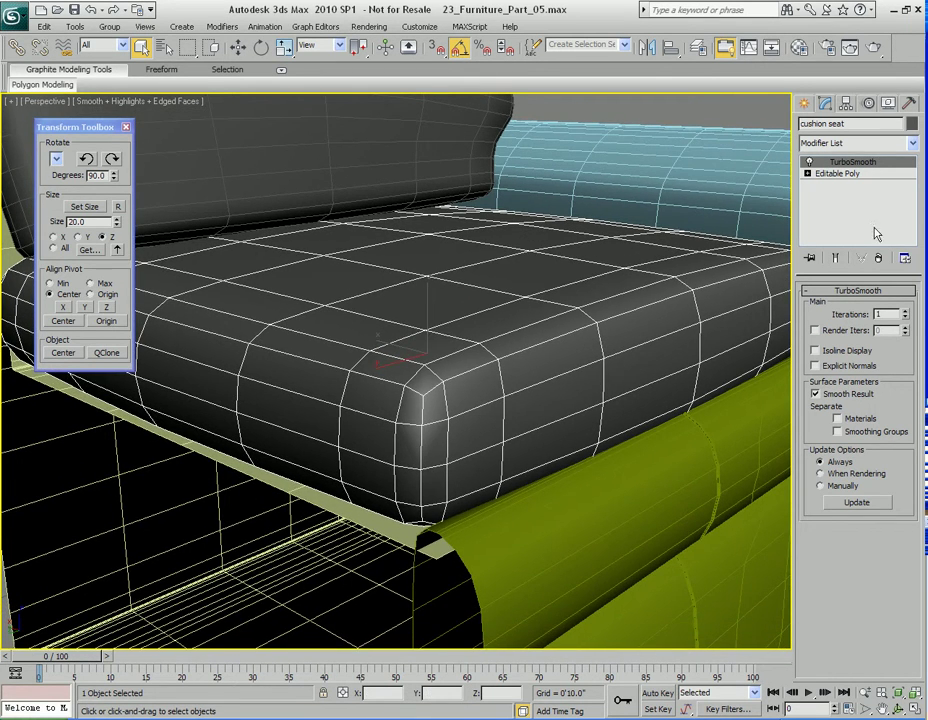
left_click(906, 312)
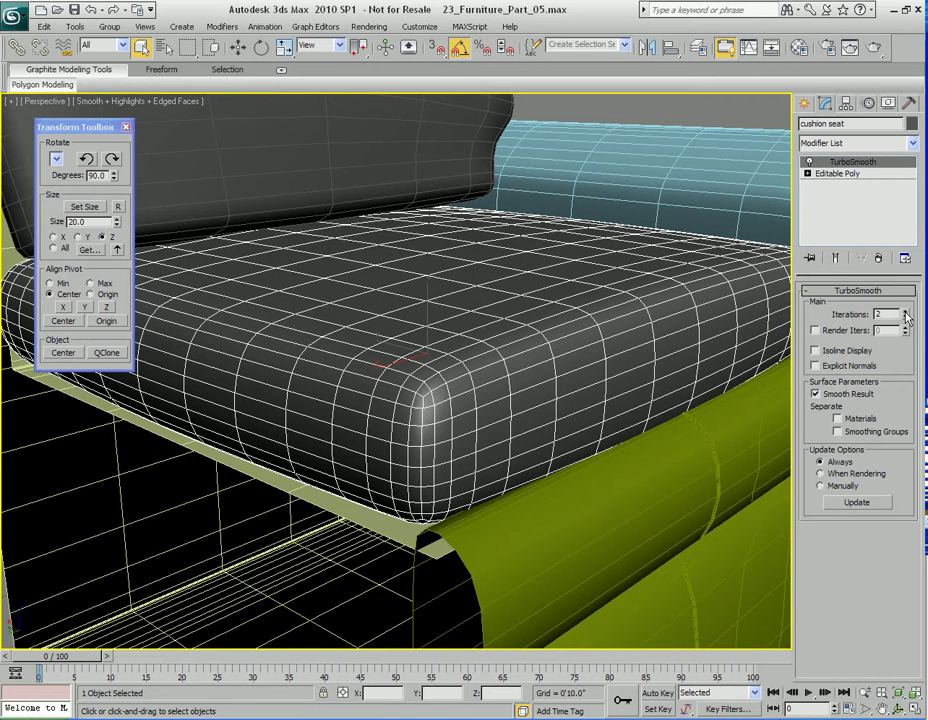
left_click(905, 318)
left_click(906, 312)
Step: Collapse the cushion seat's modifier stack and convert the result to an Editable Poly
right_click(849, 200)
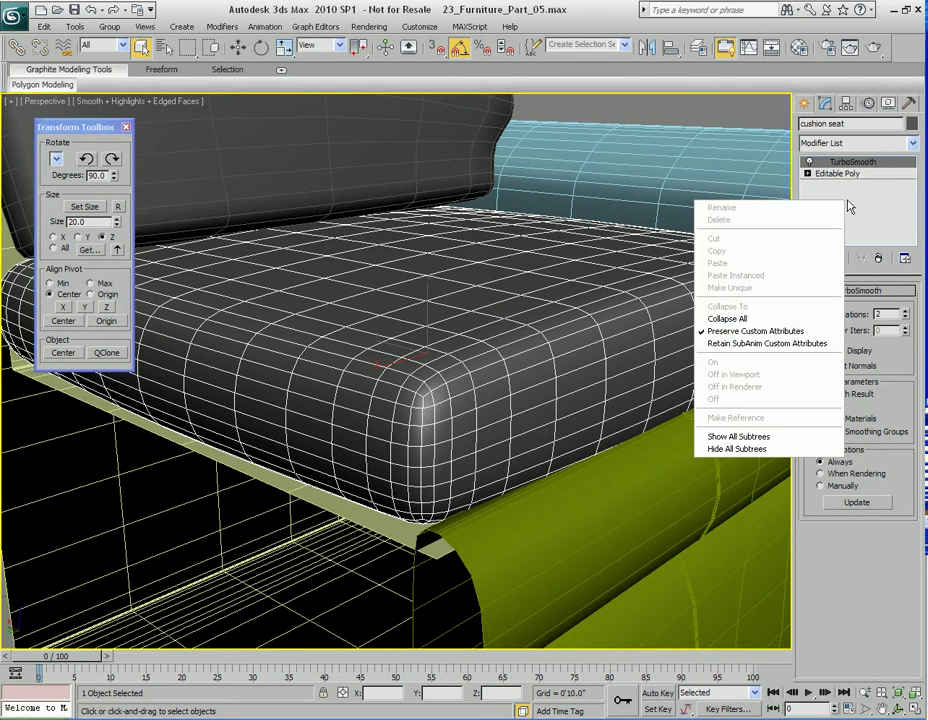
left_click(777, 305)
right_click(849, 197)
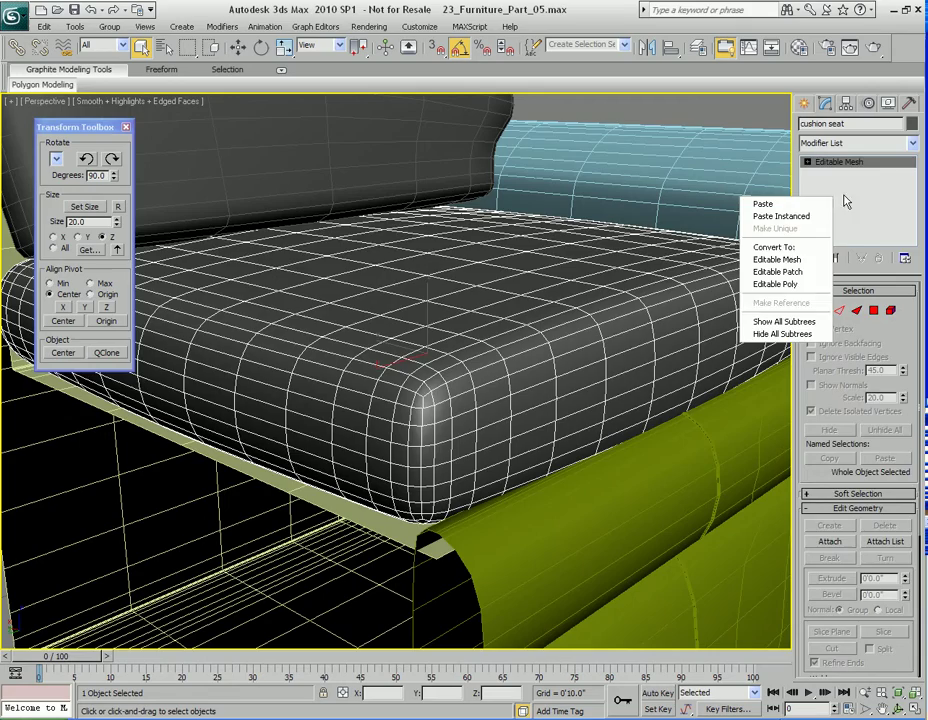
left_click(777, 284)
mouse_move(606, 356)
middle_mouse_down()
mouse_move(621, 322)
mouse_move(601, 341)
middle_mouse_up()
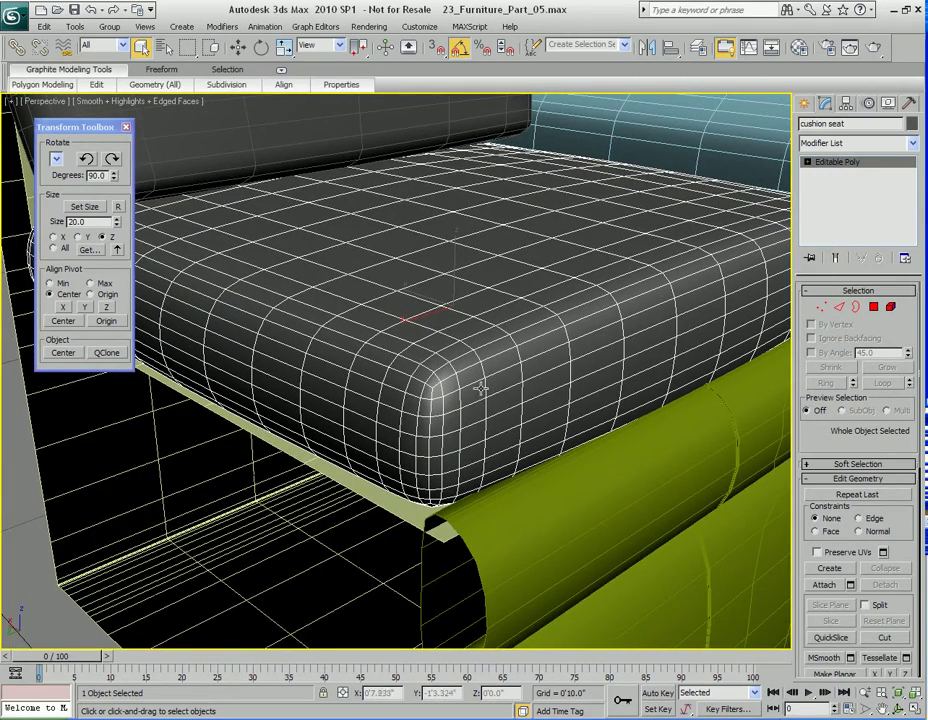
Step: Select the full edge loops running around the cushion seat's upper and lower rims
middle_click_drag(485, 385, 425, 389, "alt")
key("2")
left_click(414, 386)
mouse_move(457, 390)
middle_mouse_down("alt")
mouse_move(440, 385)
mouse_move(454, 369)
middle_mouse_up("alt")
left_click(454, 369, "ctrl")
middle_click_drag(495, 330, 532, 373, "alt")
left_click(882, 384)
scroll(505, 380, "down", 3)
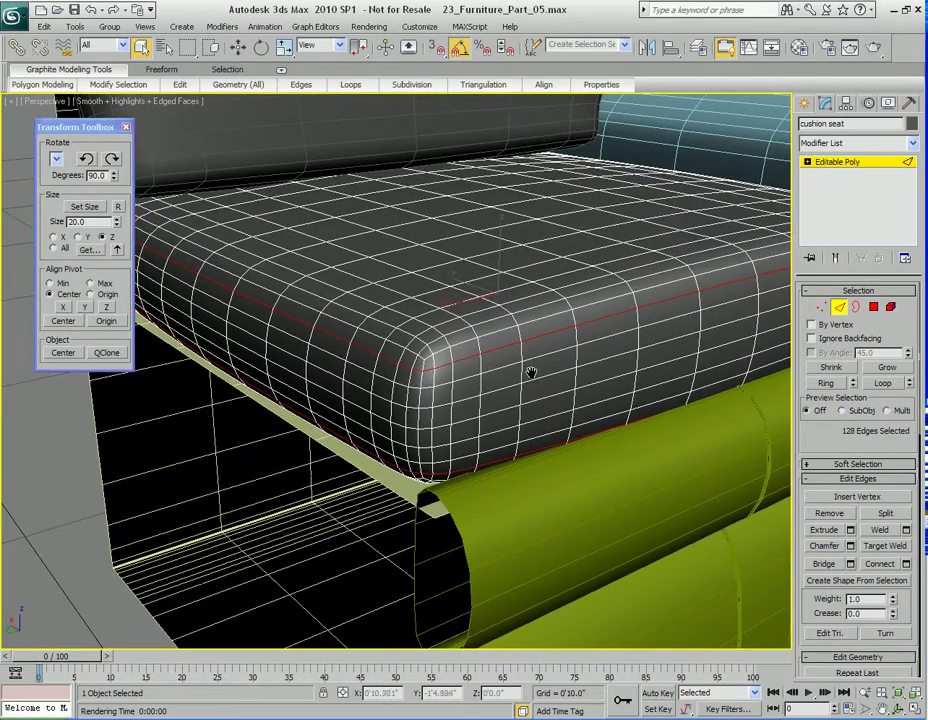
Step: Chamfer the two selected edge loops of the cushion seat by 0'0.02" with 1 segment, keeping the chamfer settings open
right_click(546, 302)
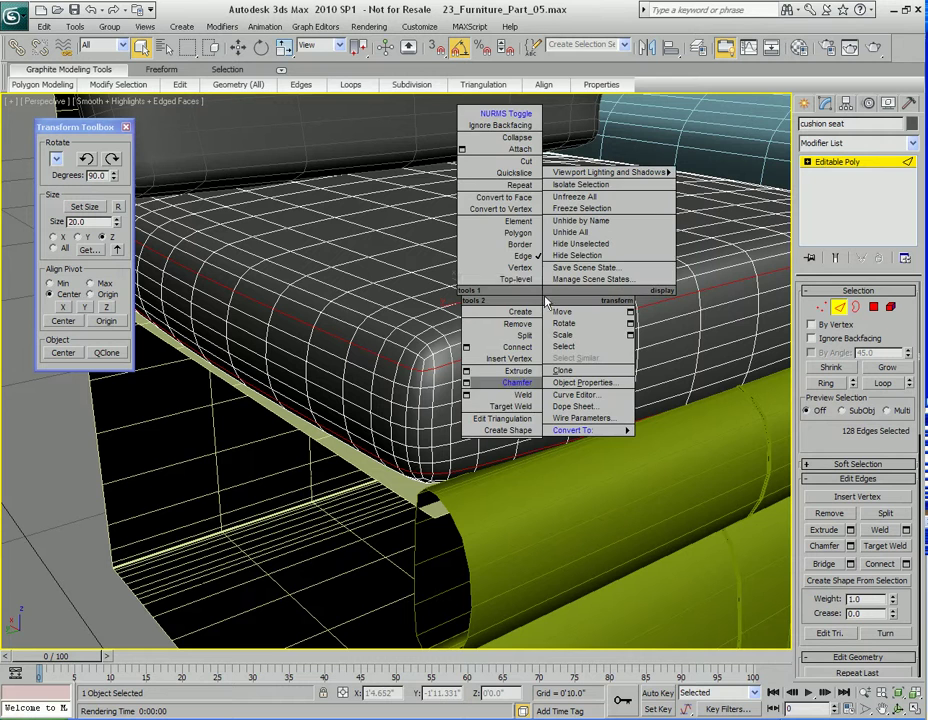
left_click(465, 388)
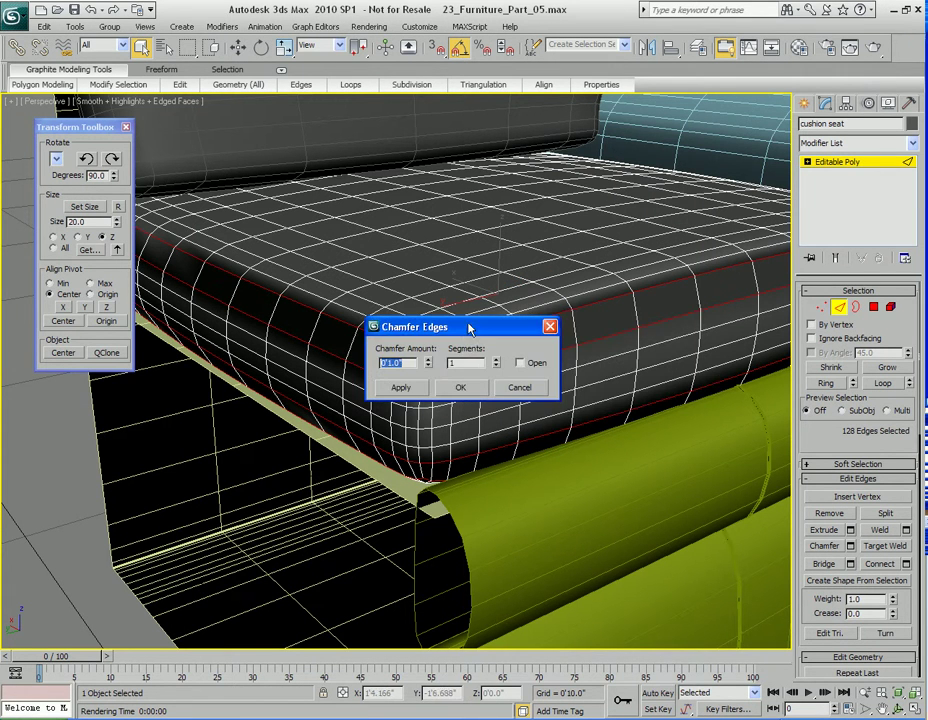
left_click_drag(470, 328, 632, 328)
left_click_drag(590, 366, 589, 425)
left_click_drag(590, 372, 590, 366)
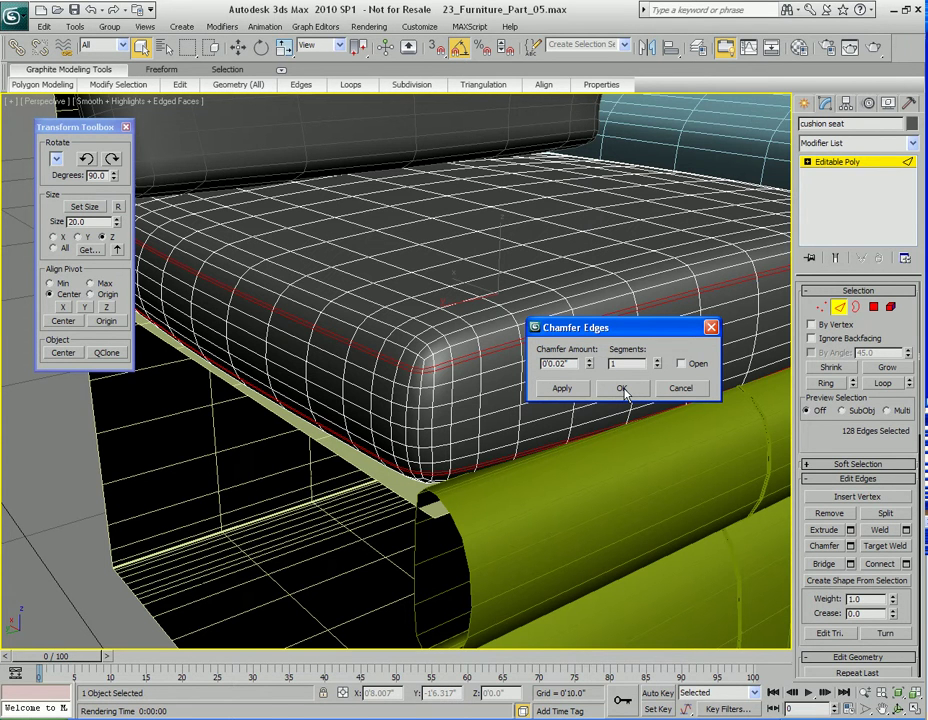
left_click(562, 388)
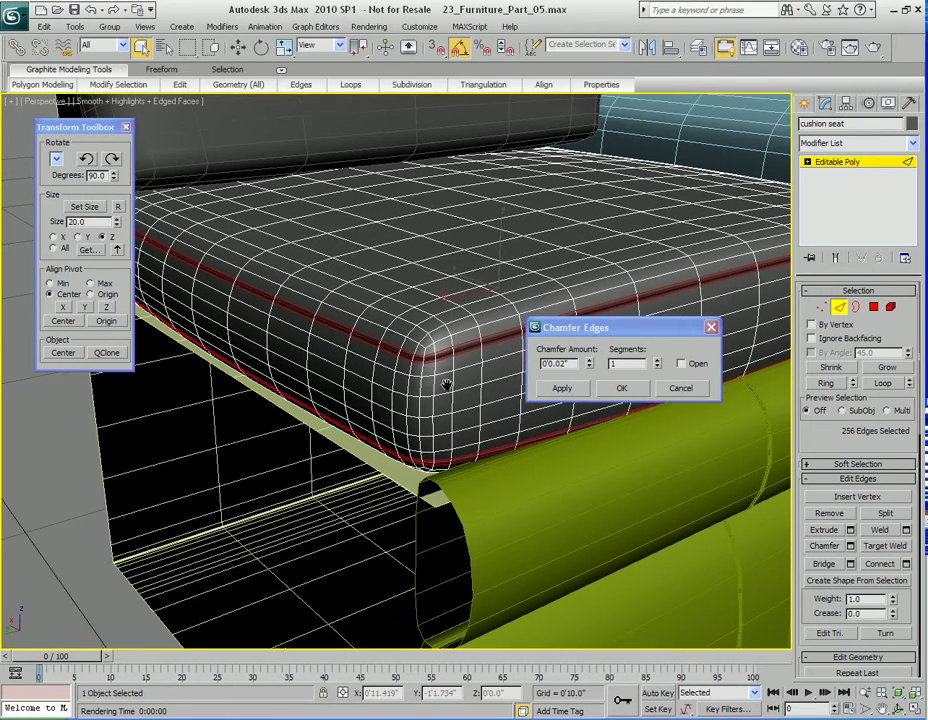
Step: Chamfer the resulting seam edges of the cushion seat a second time by 0'0.005"
scroll(446, 385, "up", 2)
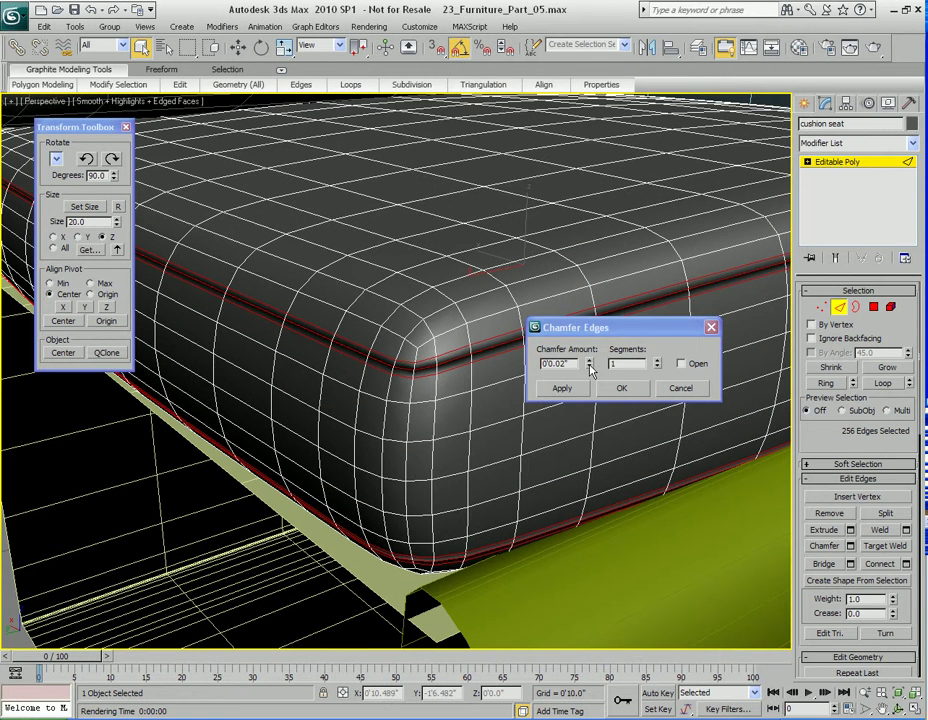
left_click(590, 367)
left_click(590, 367)
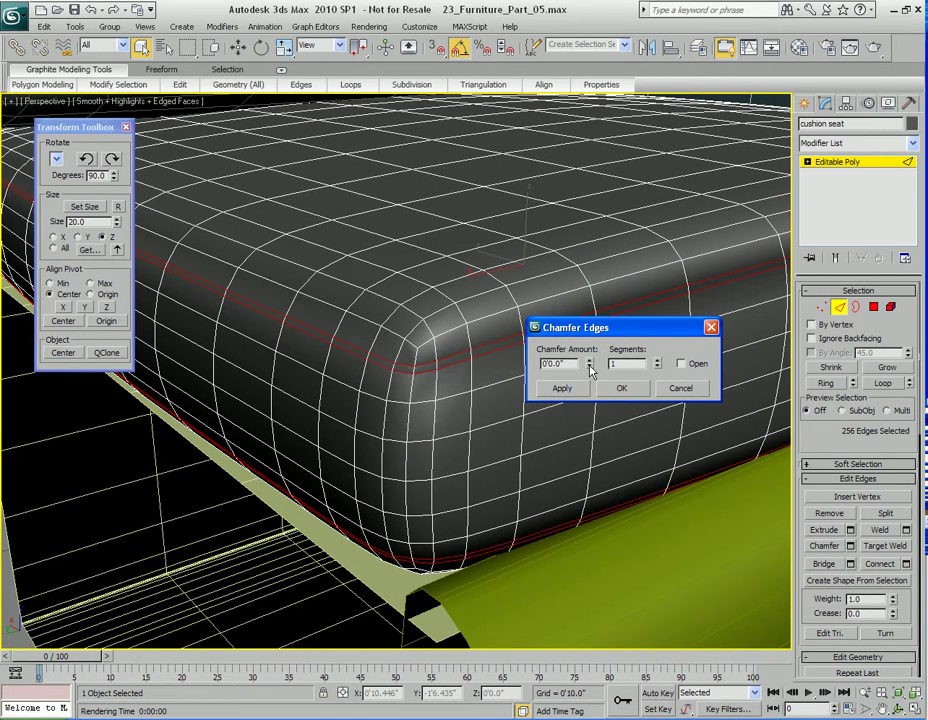
left_click(590, 360)
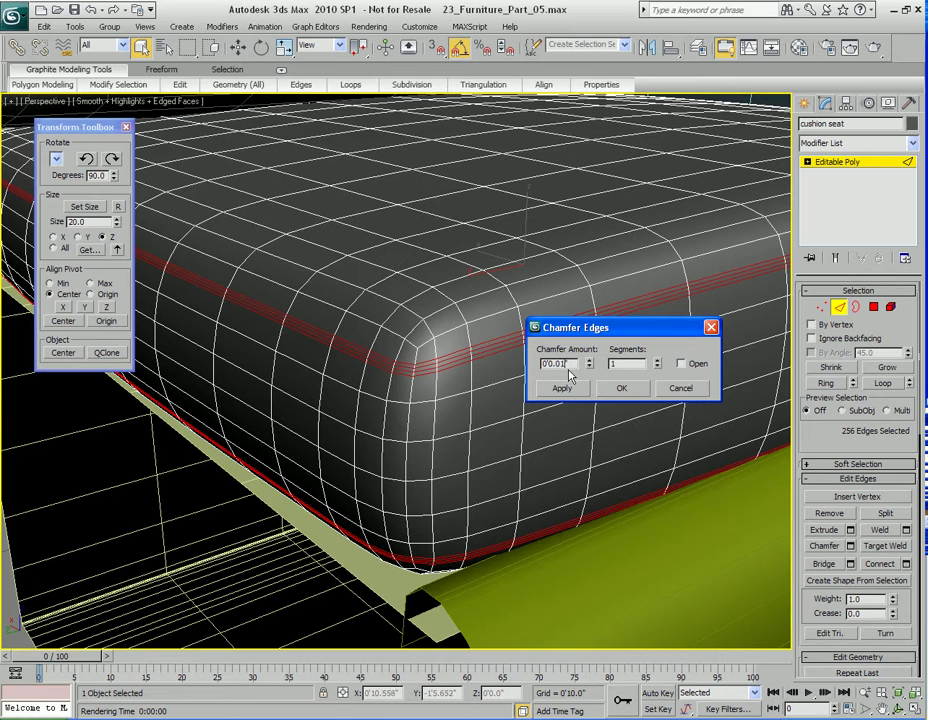
key("Return")
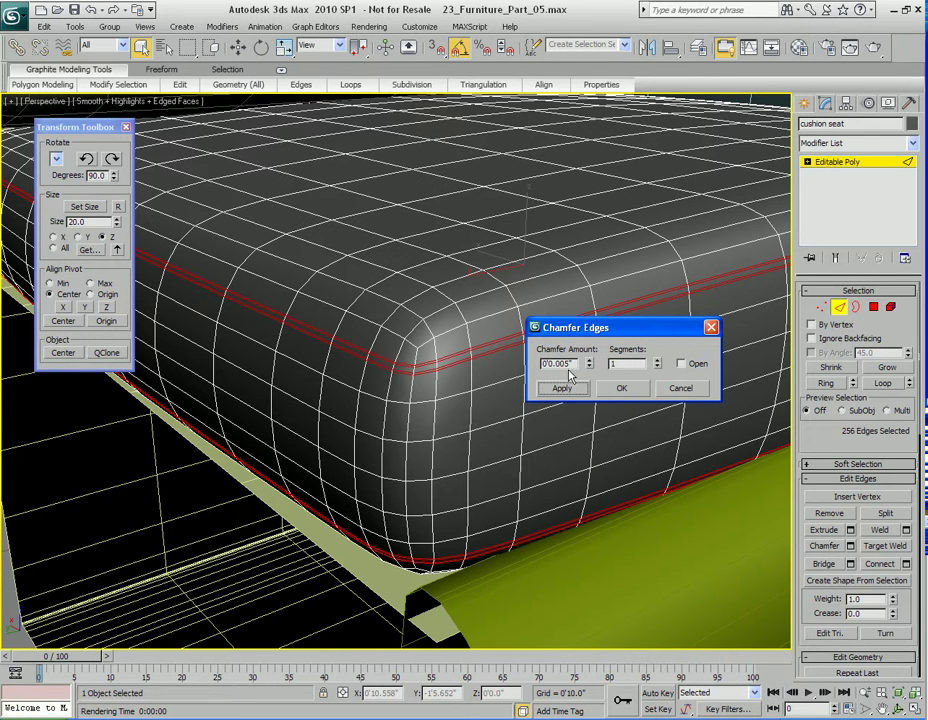
left_click(620, 389)
Step: Select the narrow polygon strips of both seams all the way around the cushion seat
key("4")
left_click(418, 362)
left_click(435, 363, "ctrl")
middle_click_drag(446, 487, 454, 404)
scroll(443, 422, "up", 3)
left_click(507, 379, "ctrl")
left_click(526, 378, "ctrl")
scroll(518, 327, "down", 3)
middle_click_drag(518, 327, 506, 289, "alt")
mouse_move(118, 84)
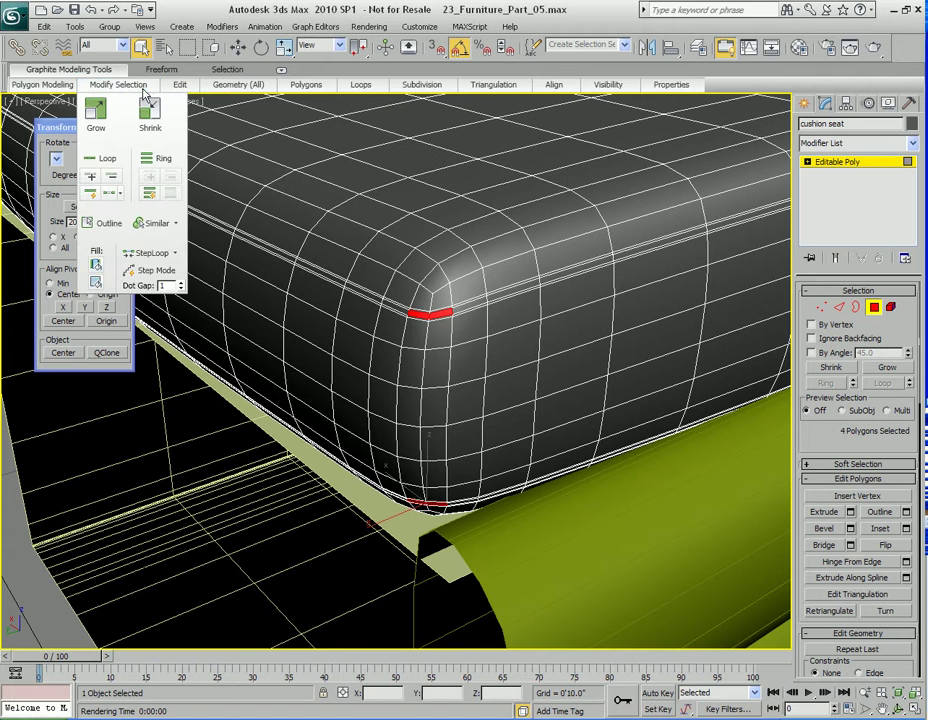
left_click(108, 158)
Step: Extrude both seam strips by Local Normal with a height of 0'0.01" and apply it, keeping the extrusion settings open
right_click(494, 307)
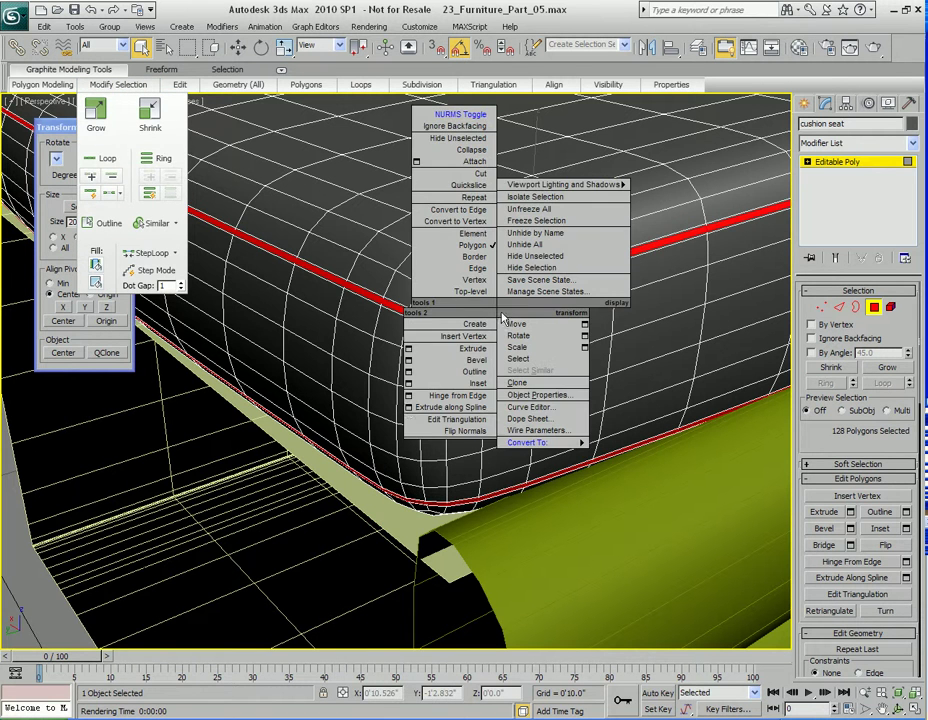
left_click(409, 350)
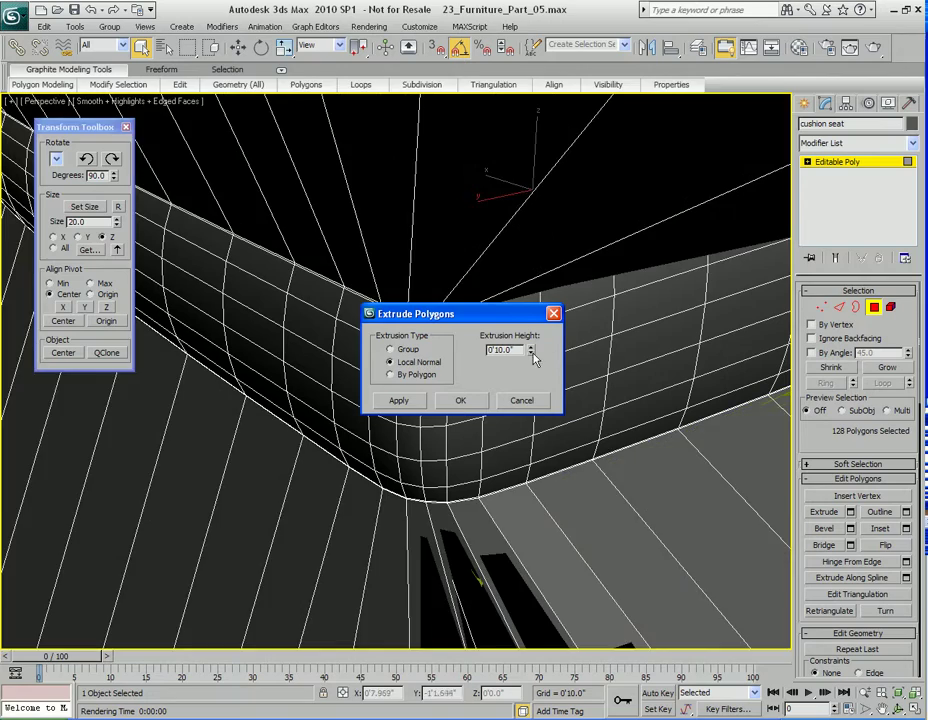
left_click_drag(533, 358, 531, 427)
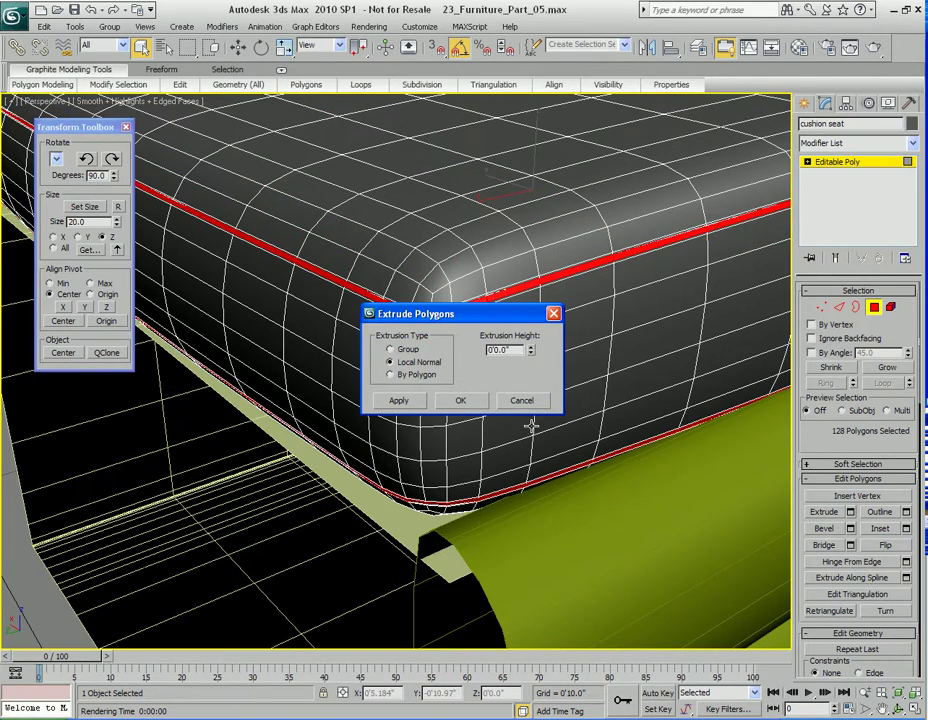
left_click_drag(470, 315, 739, 207)
middle_click_drag(478, 387, 375, 430, "alt")
scroll(485, 410, "up", 3)
left_click(801, 239)
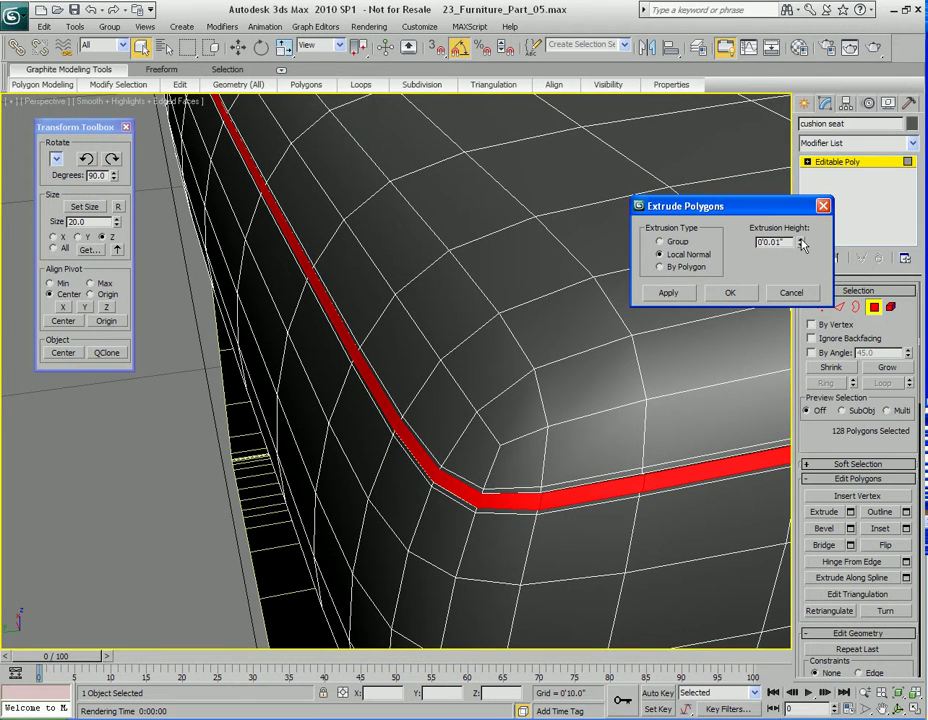
middle_click_drag(582, 406, 572, 386, "alt")
middle_click_drag(492, 388, 584, 386)
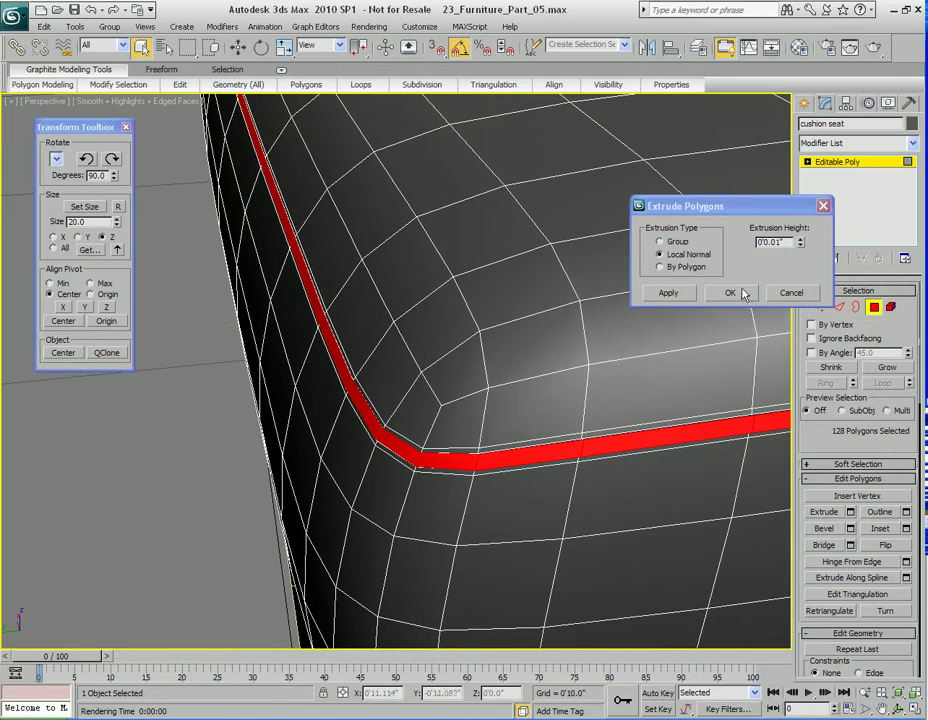
left_click(686, 294)
Step: Set a second seam extrusion height of 0'0.08" and test-render the cushion corner with NURMS smoothing on
left_click_drag(801, 243, 801, 231)
left_click(801, 245)
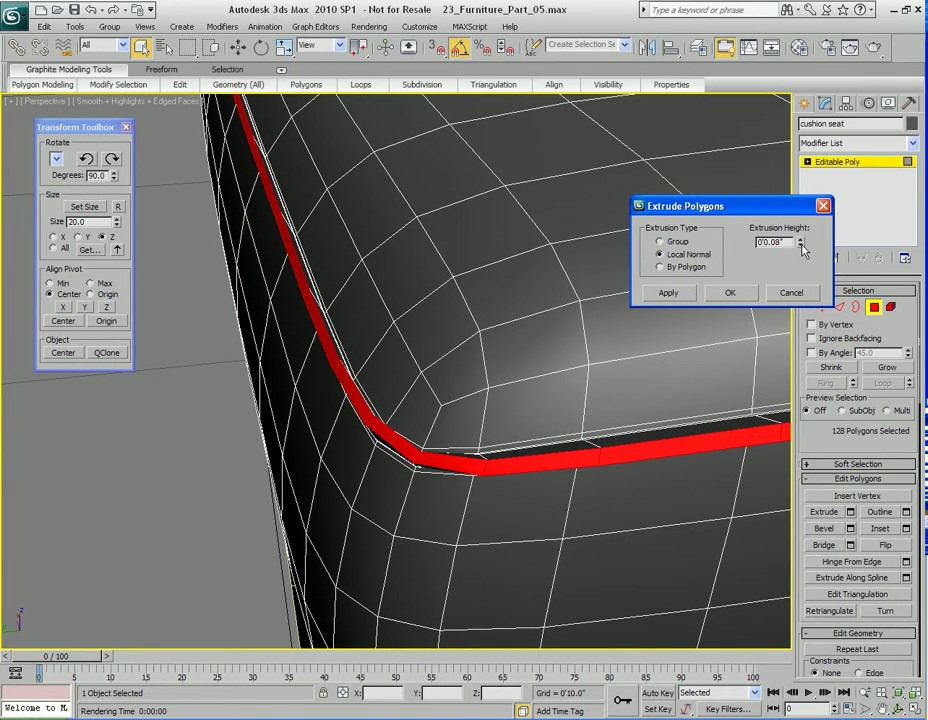
right_click(556, 400)
left_click(507, 141)
key("shift+q")
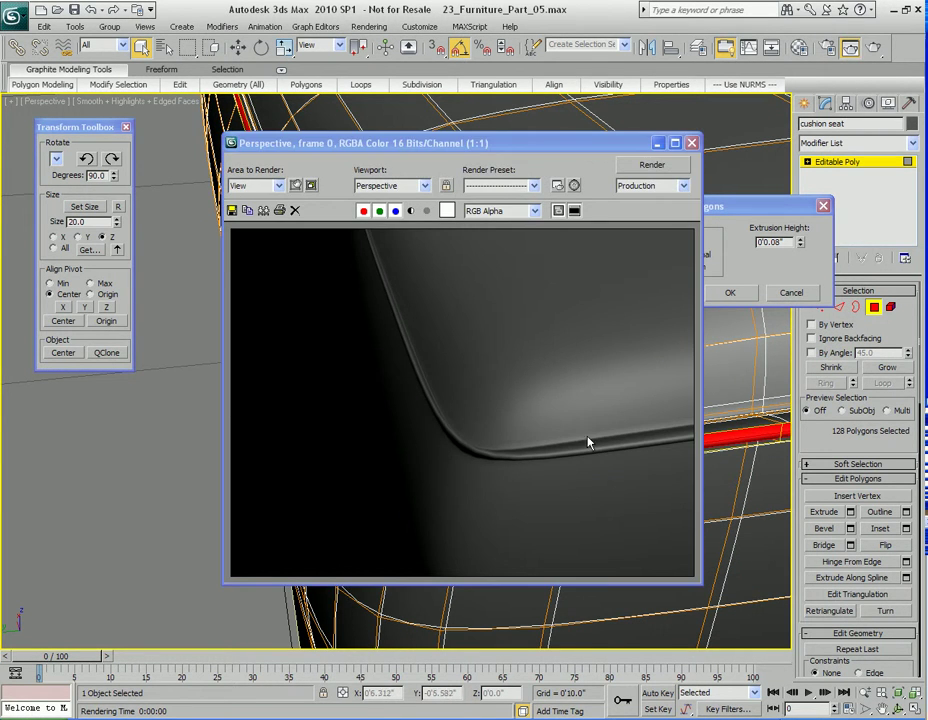
left_click(691, 143)
Step: Reduce the second seam extrusion to 0'0.02", test-render the cushion from the front and accept the extrusion
middle_click_drag(483, 383, 549, 437)
scroll(555, 431, "down", 5)
scroll(537, 456, "up", 4)
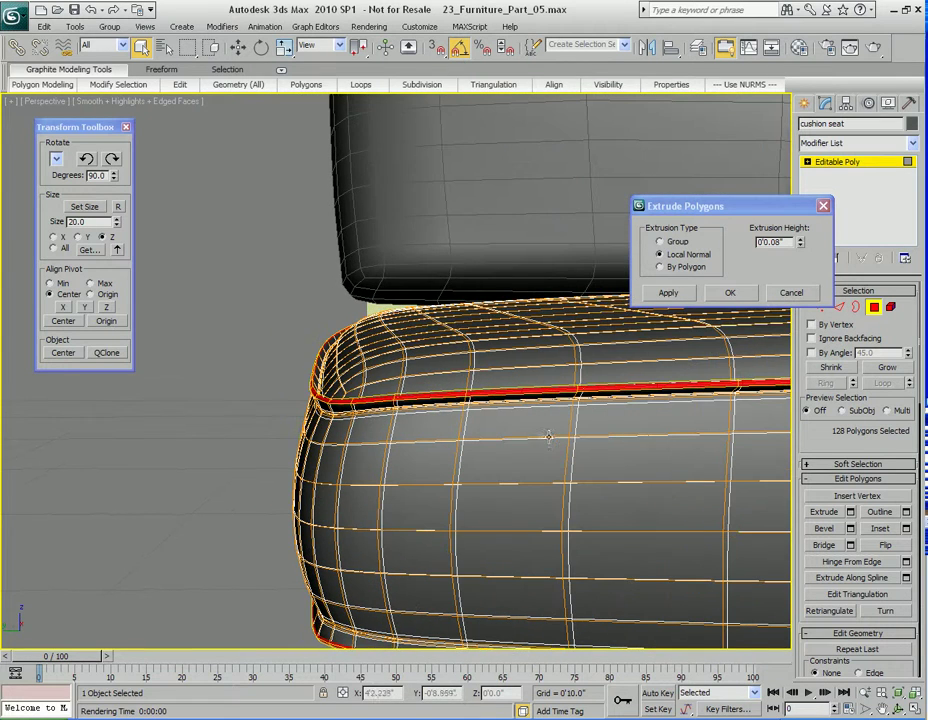
left_click(801, 246)
left_click(801, 246)
left_click(801, 246)
left_click(801, 246)
left_click(801, 246)
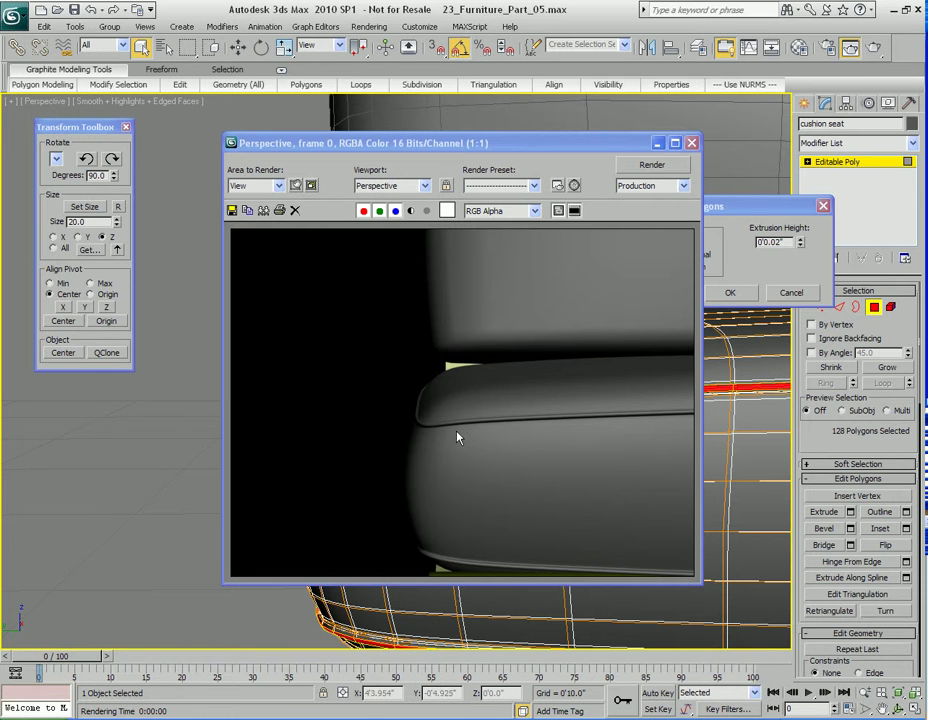
left_click(692, 144)
left_click(730, 294)
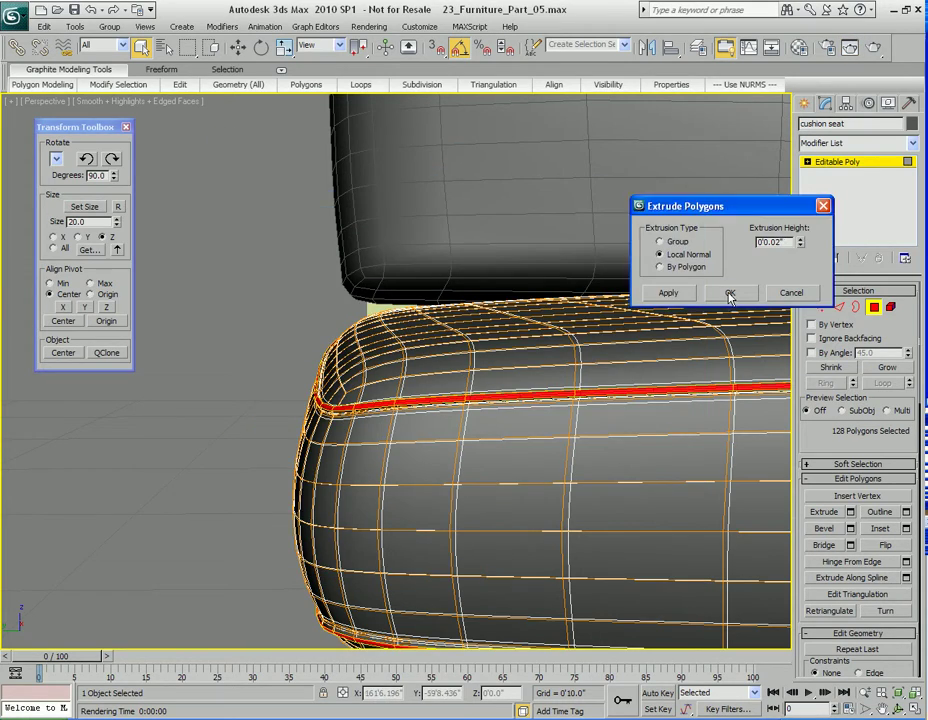
Step: Test-render the whole chair section in the perspective view to check the cushion seat's piping
middle_click_drag(660, 360, 555, 420, "alt")
scroll(554, 416, "down", 4)
middle_click_drag(652, 408, 574, 422)
key("shift+q")
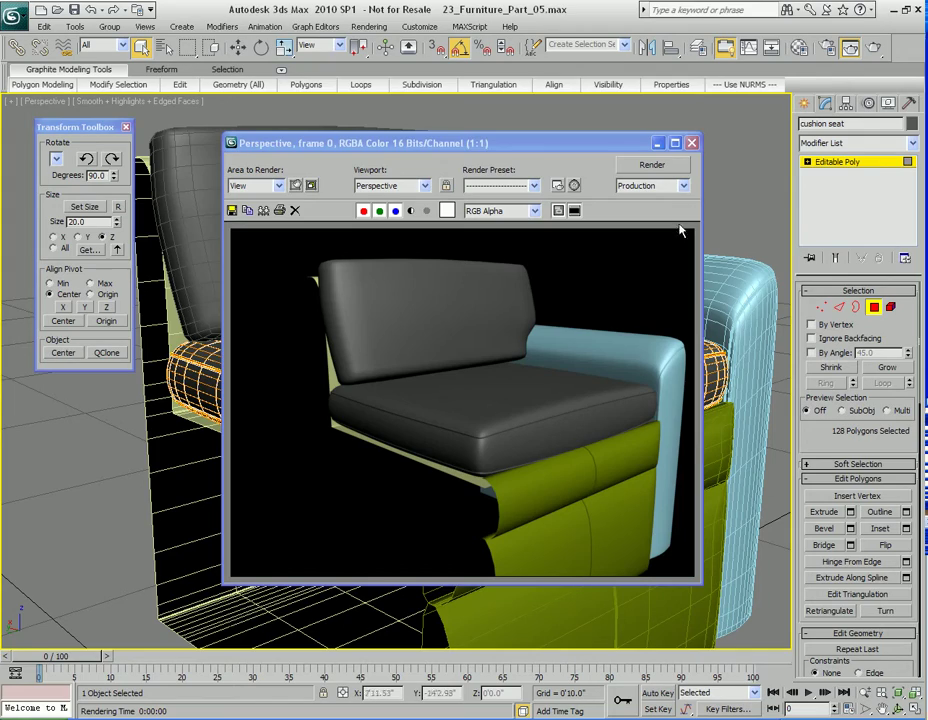
left_click(692, 144)
Step: Leave polygon editing on the cushion seat and select the cushion back rest
scroll(553, 364, "down", 3)
scroll(565, 413, "up", 4)
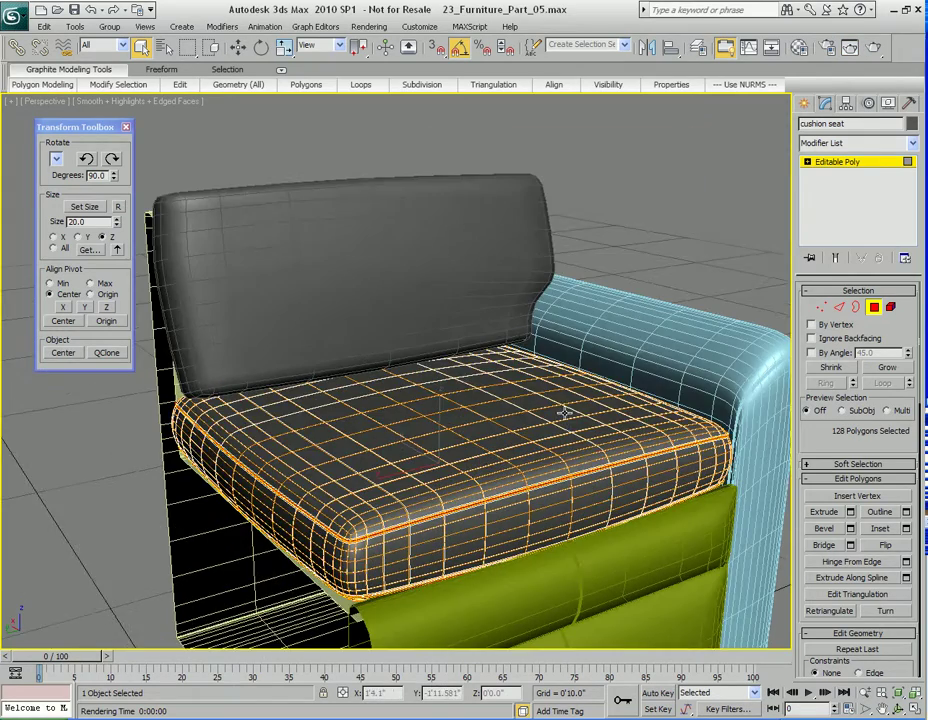
key("4")
middle_click_drag(505, 440, 534, 423)
middle_click_drag(478, 428, 522, 348, "alt")
left_click(454, 269)
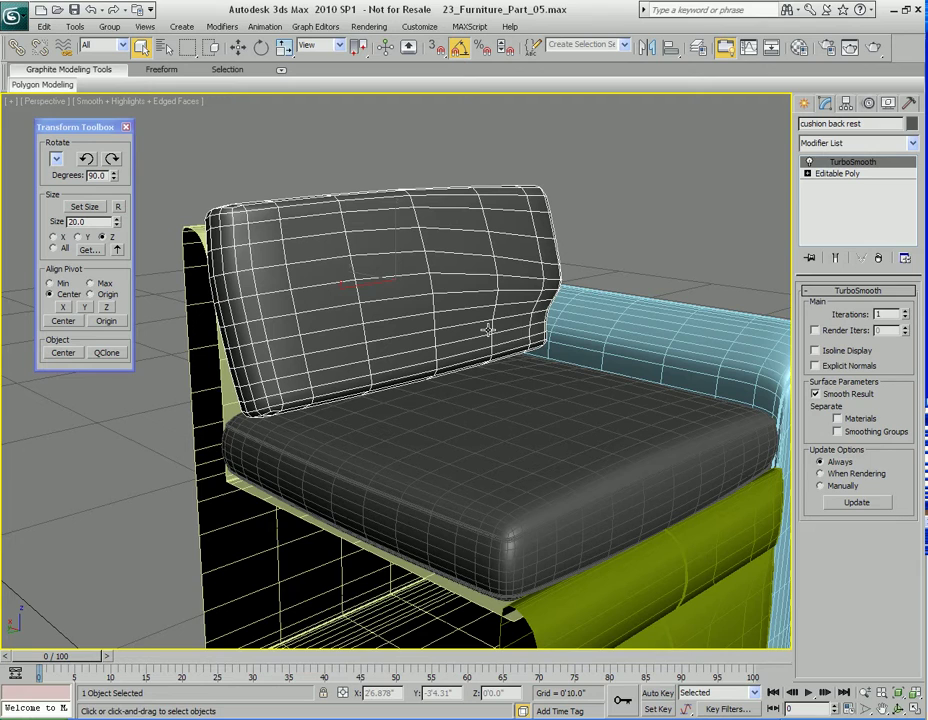
Step: Set the cushion back rest's TurboSmooth iterations to 2
middle_click_drag(469, 332, 492, 358, "alt")
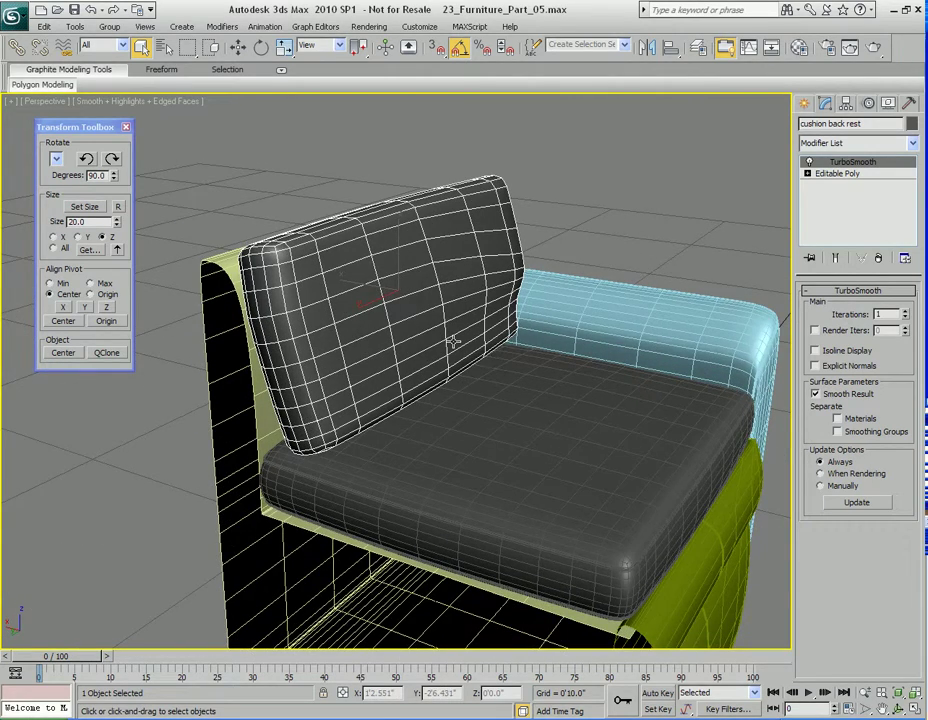
scroll(545, 425, "up", 5)
right_click(848, 165)
left_click(609, 244)
middle_click_drag(609, 244, 600, 362, "alt")
left_click(905, 311)
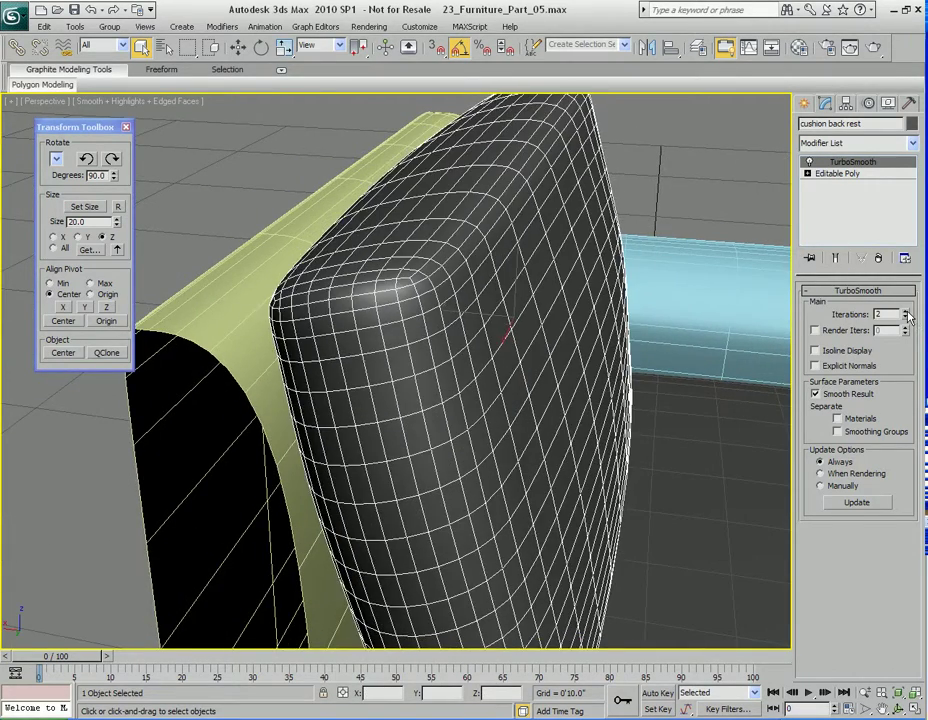
Step: Collapse the cushion back rest's TurboSmooth into a single Editable Poly and start editing its edges
mouse_move(590, 282)
middle_mouse_down("alt")
mouse_move(596, 306)
mouse_move(589, 282)
middle_mouse_up("alt")
right_click(850, 205)
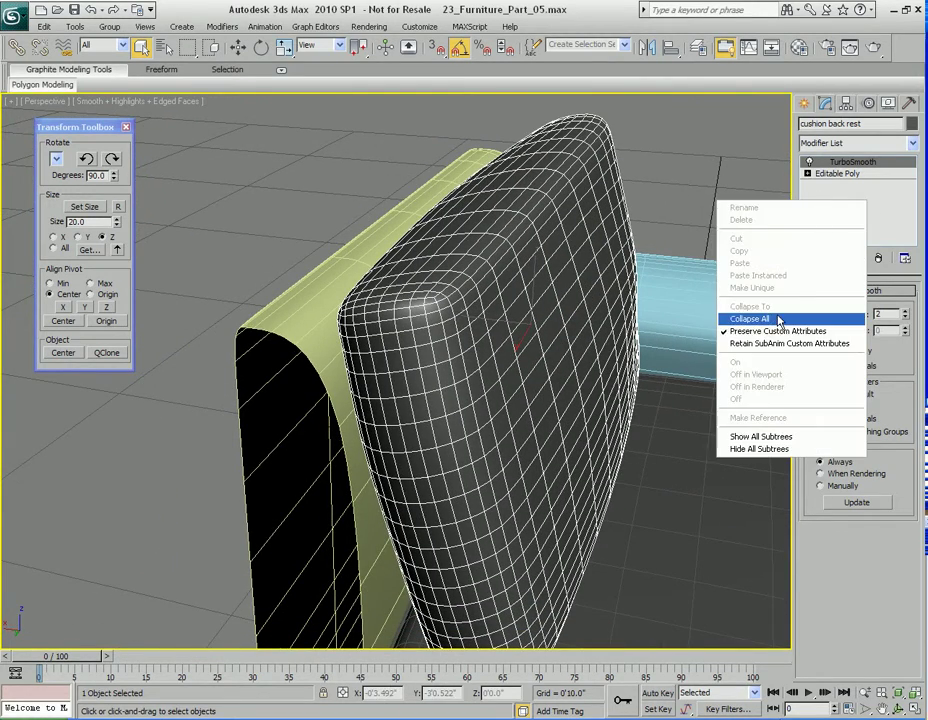
left_click(775, 377)
right_click(850, 208)
left_click(792, 289)
middle_click_drag(600, 315, 632, 332, "alt")
key("2")
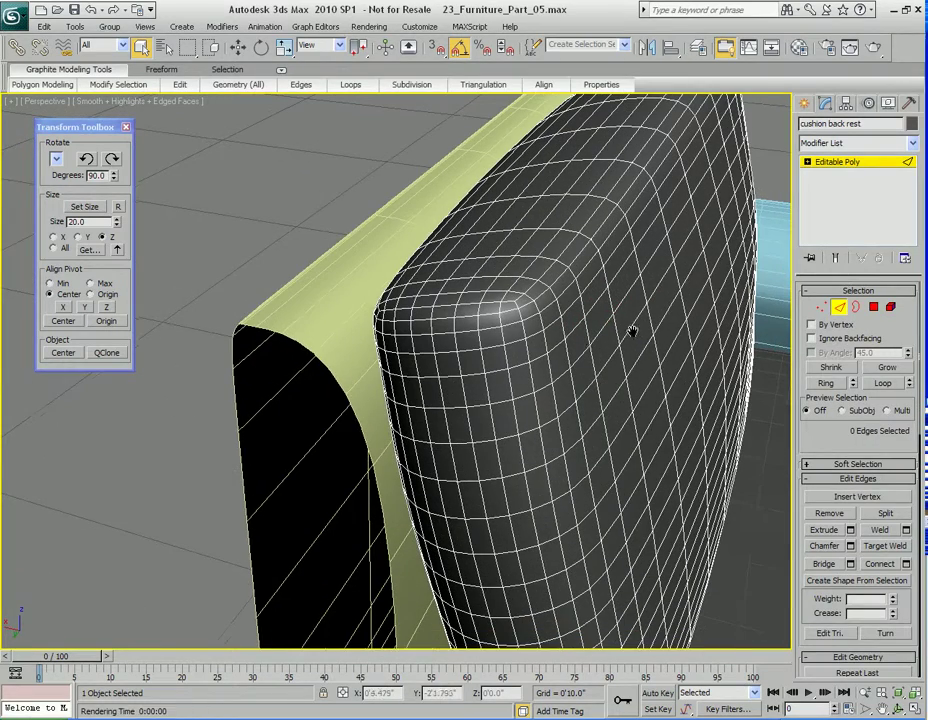
left_click(506, 307)
middle_click_drag(506, 307, 547, 335, "alt")
left_click(601, 441, "ctrl")
left_click(873, 387)
key("z")
middle_click_drag(497, 270, 512, 296, "alt")
scroll(510, 296, "up", 8)
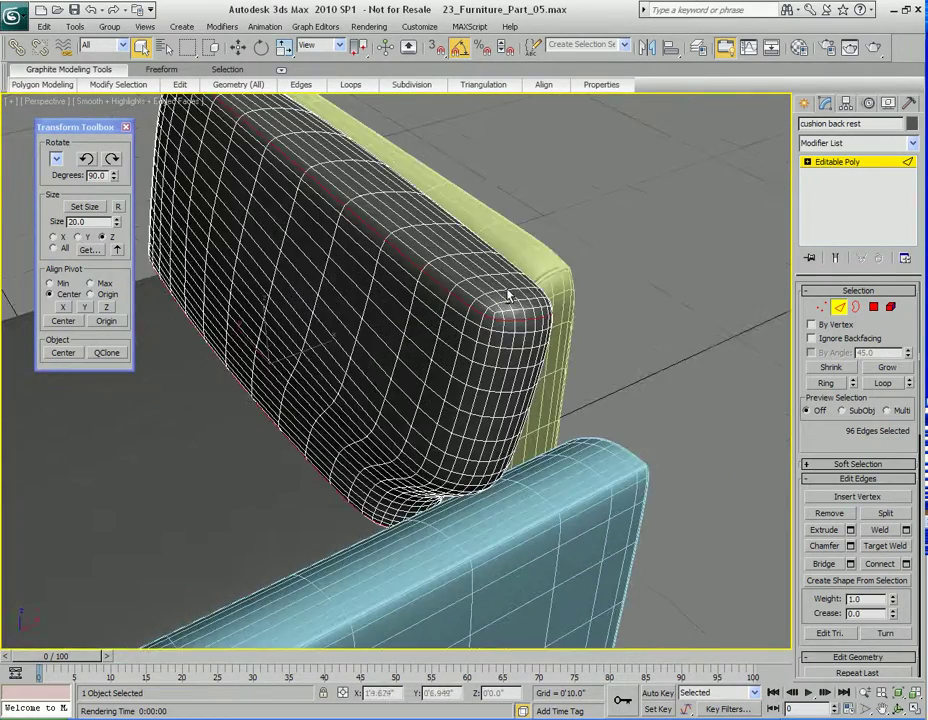
Step: Select the two seam edge loops running around the front and rear rims of the cushion back rest
left_click(478, 303)
middle_click_drag(478, 303, 524, 340, "alt")
left_click(378, 311, "ctrl")
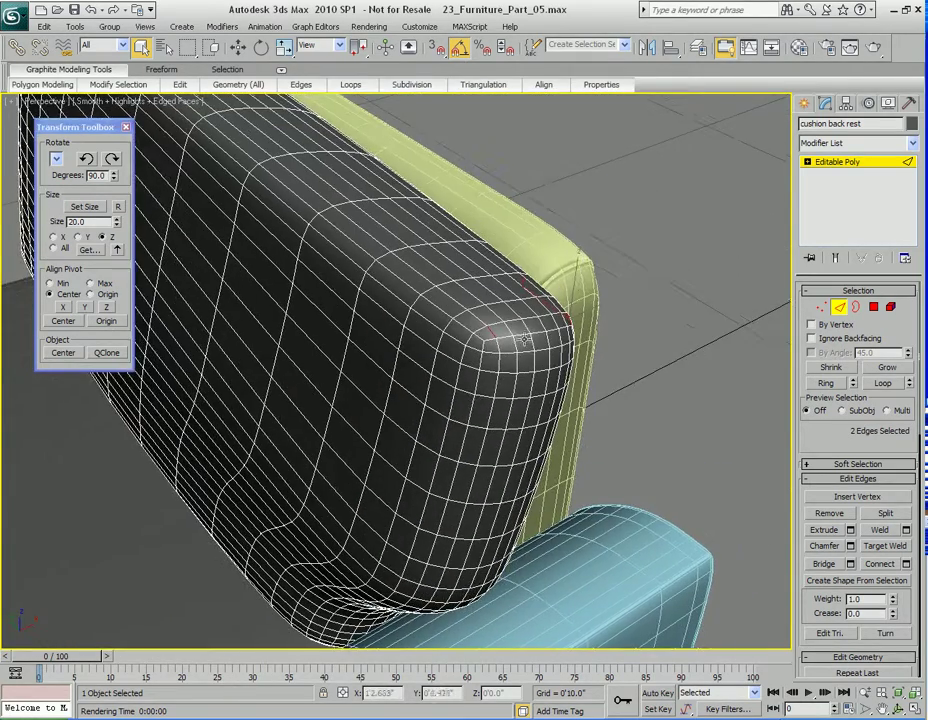
left_click(875, 385)
middle_click_drag(640, 335, 497, 307, "alt")
Step: Chamfer both seam edge loops by 0'0.02" with 1 segment and apply it, keeping the chamfer settings open
right_click(468, 238)
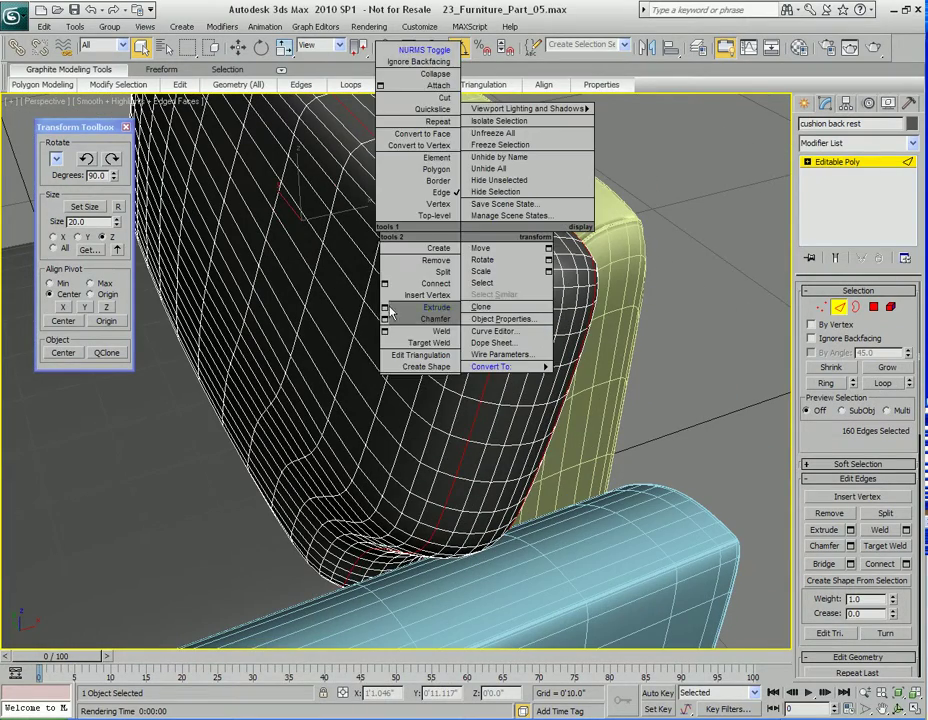
left_click(385, 318)
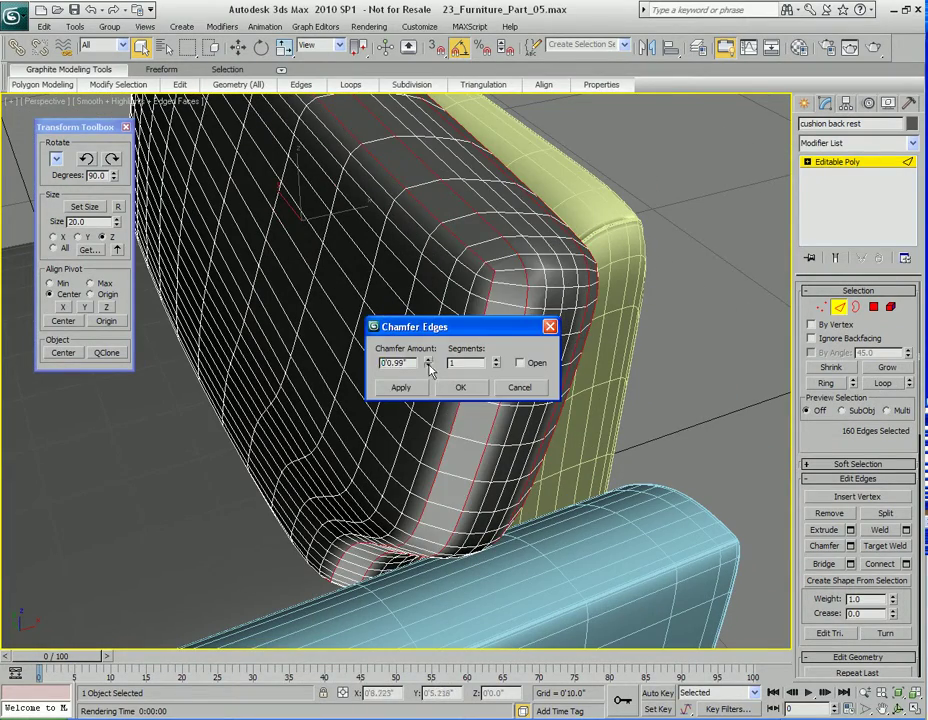
left_click_drag(429, 368, 422, 444)
left_click_drag(429, 362, 429, 364)
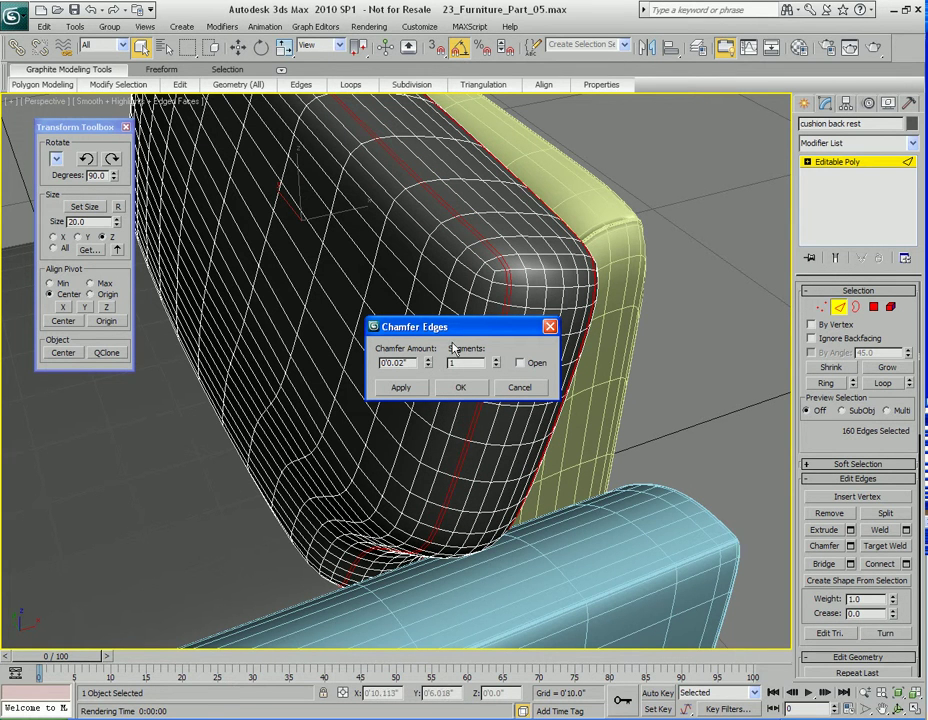
left_click(408, 388)
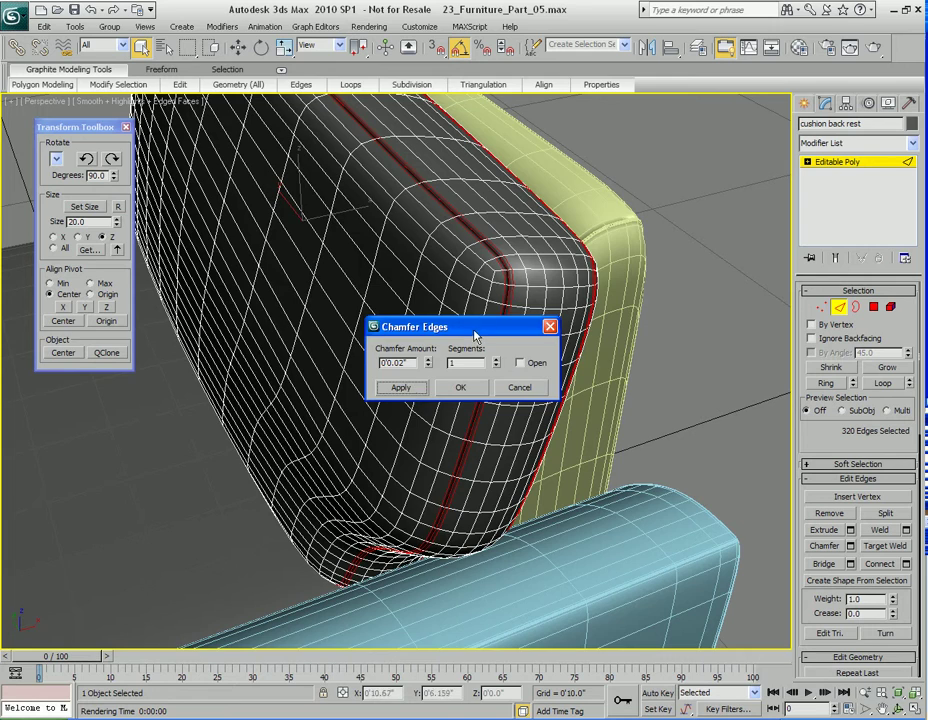
Step: Chamfer the resulting seam edges a second time by 0'0.003" and accept
left_click_drag(472, 331, 684, 275)
middle_click_drag(551, 271, 472, 345)
scroll(472, 346, "up", 2)
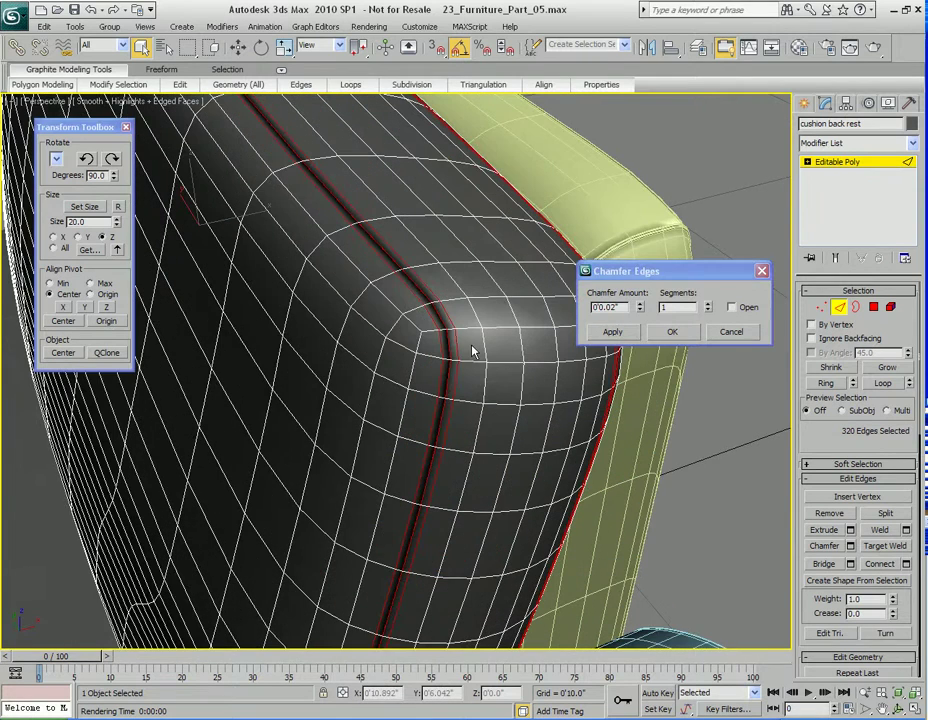
left_click(640, 312)
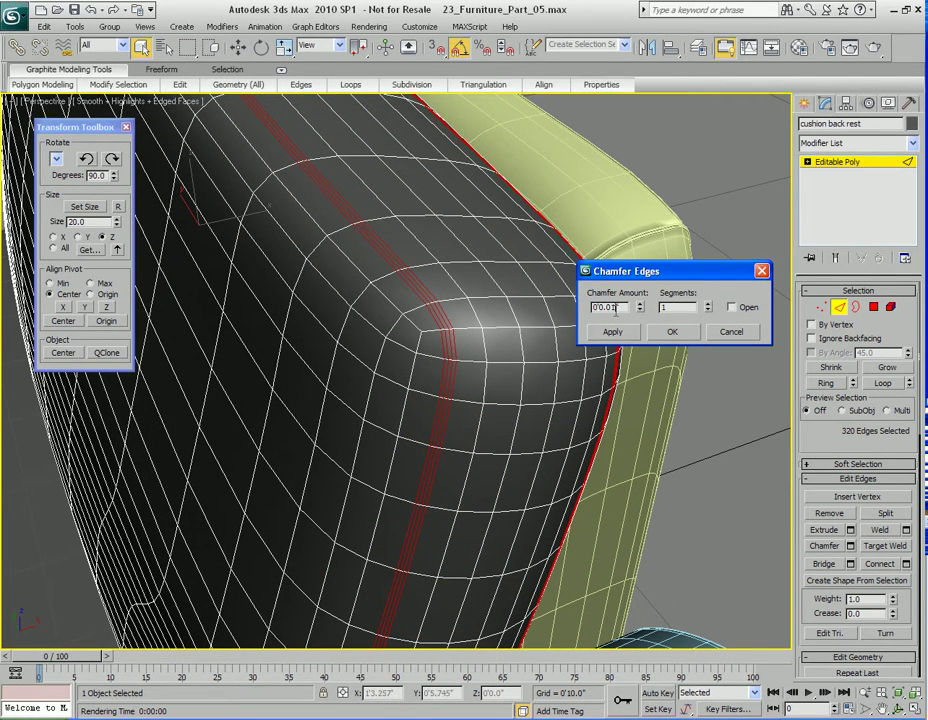
key("Return")
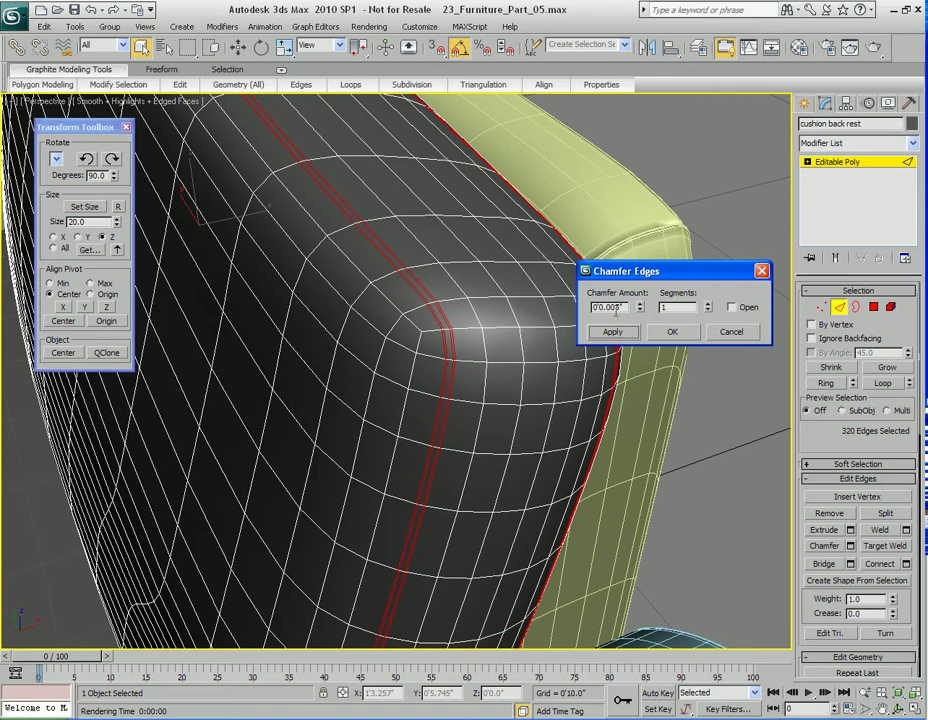
left_click(666, 332)
Step: Select the complete polygon loops between the chamfered edges of the front and rear seams on the back rest
middle_click_drag(648, 335, 474, 321, "alt")
key("4")
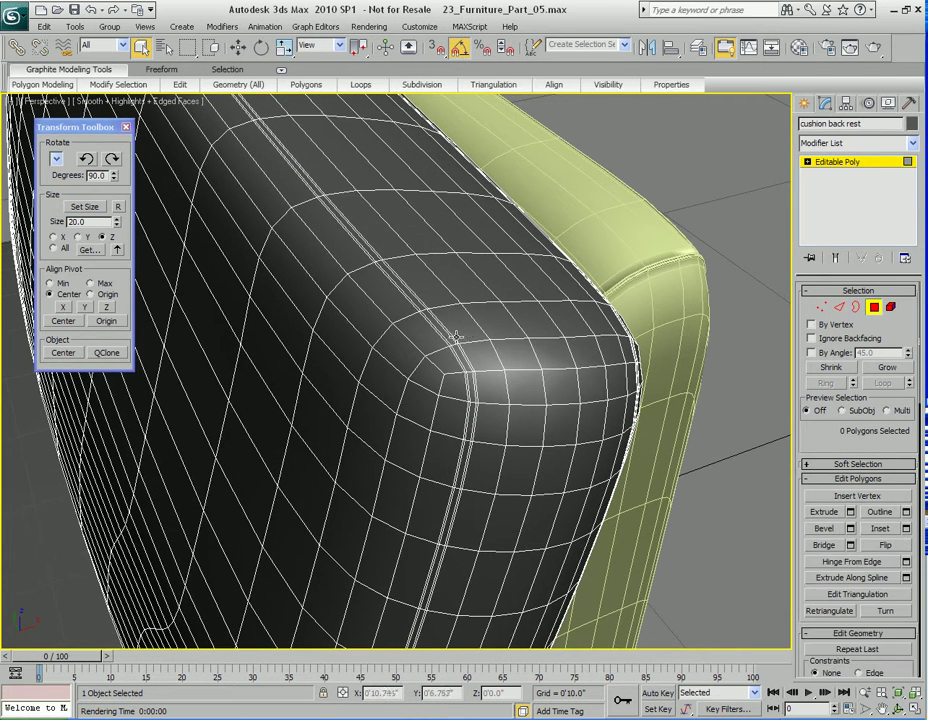
left_click(447, 338)
left_click(462, 355, "ctrl")
middle_click_drag(563, 344, 636, 278, "alt")
left_click(362, 325, "ctrl")
left_click(348, 343, "ctrl")
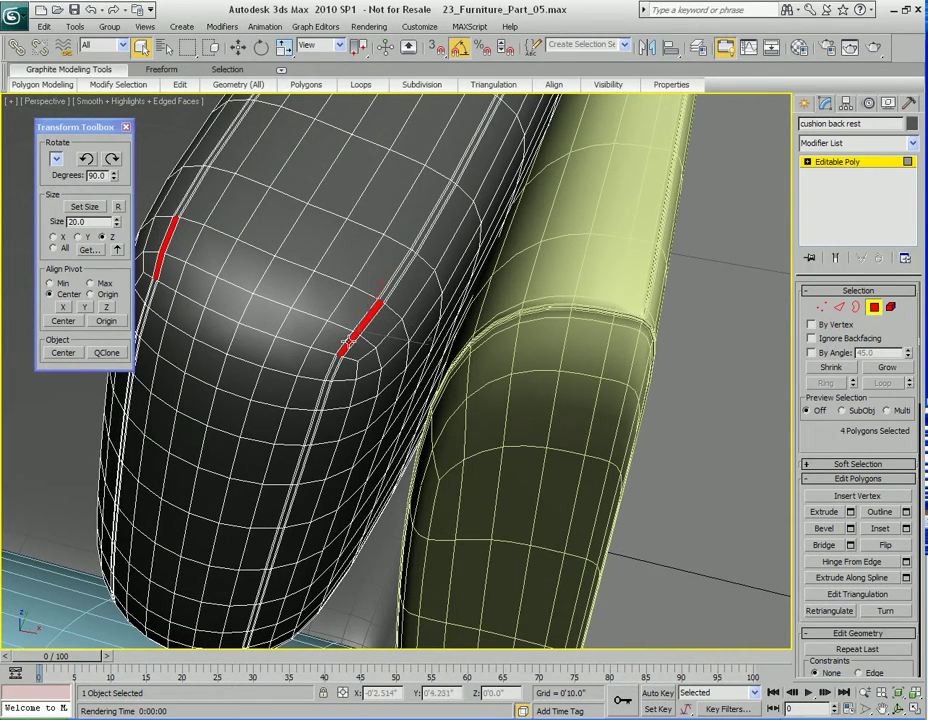
mouse_move(120, 87)
left_click(108, 158)
Step: Extrude the selected seam polygons by Local Normal with a height of 0'0.01"
scroll(476, 300, "down", 5)
middle_click_drag(476, 300, 588, 362, "alt")
scroll(445, 331, "up", 10)
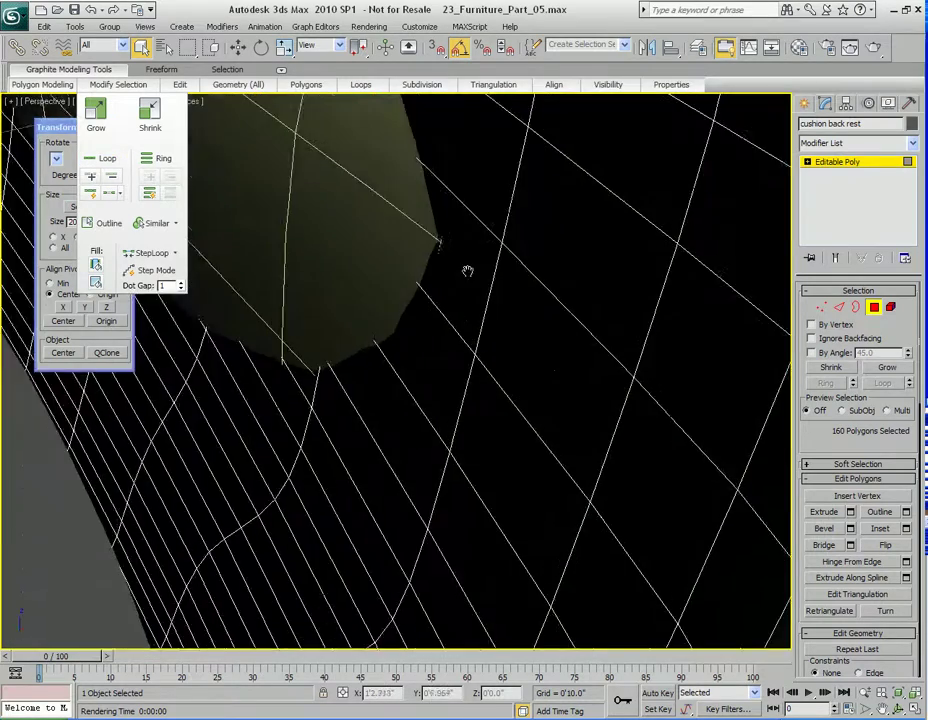
scroll(464, 269, "down", 5)
right_click(463, 293)
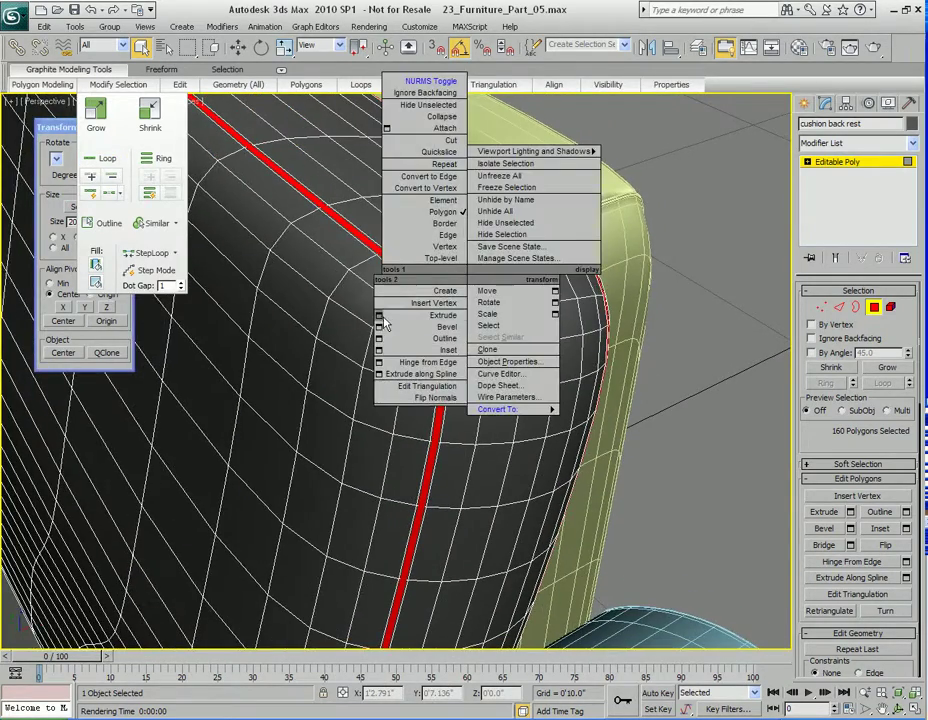
left_click(456, 317)
left_click(390, 362)
left_click_drag(531, 349, 531, 424)
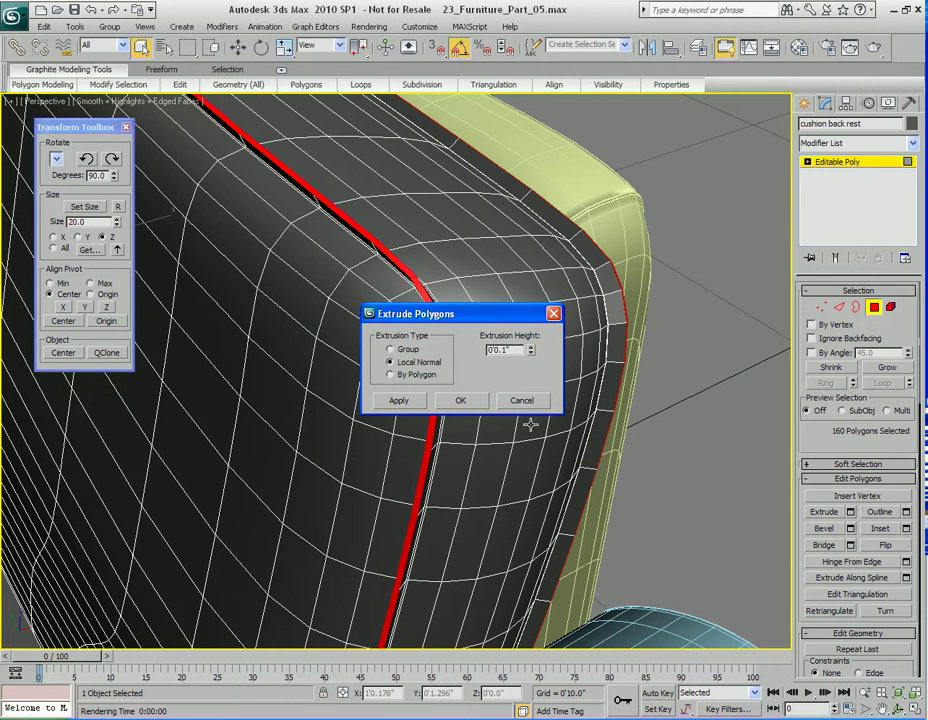
left_click_drag(531, 355, 531, 355)
Step: Check the seam extrusion closely at the cushion's upper corner and apply it, keeping the extrusion settings open
middle_click_drag(474, 266, 418, 214, "alt")
scroll(358, 257, "up", 3)
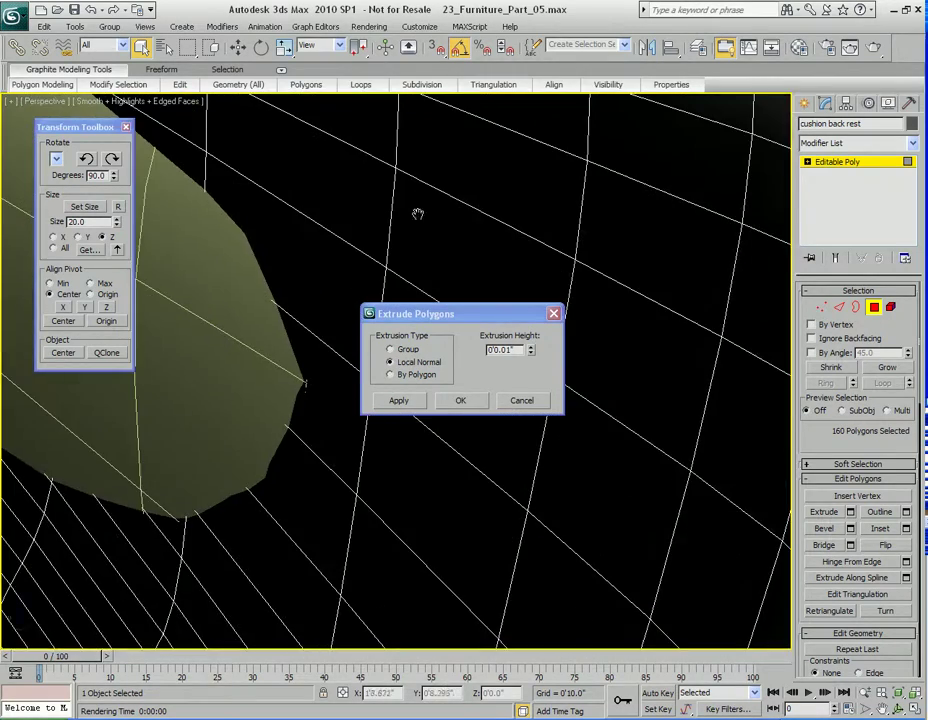
scroll(427, 245, "down", 5)
middle_click_drag(404, 245, 398, 241)
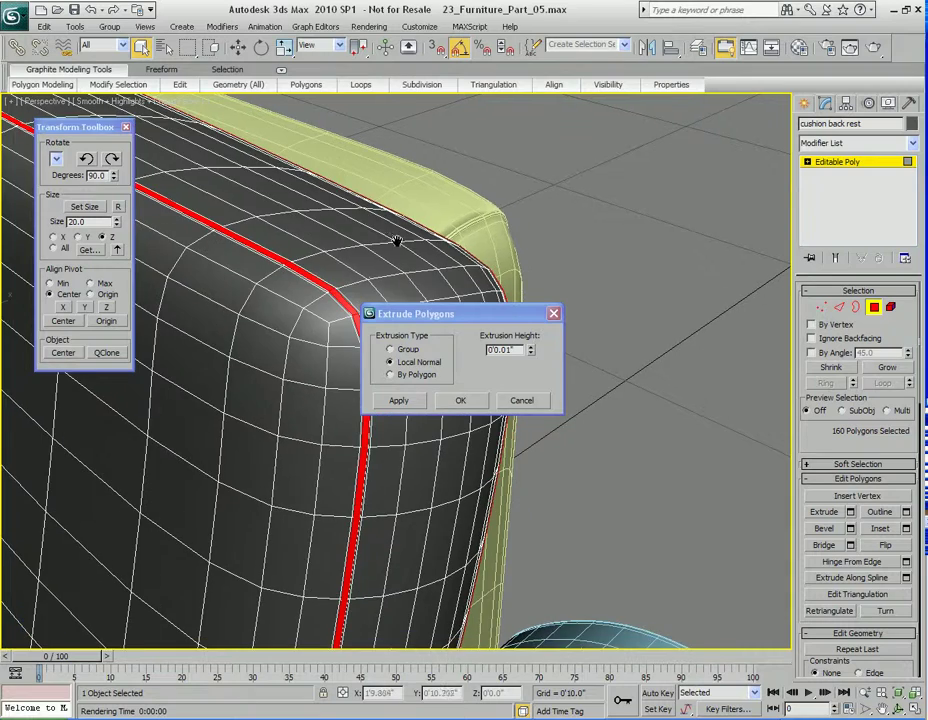
key("alt+z")
left_click_drag(322, 330, 321, 268)
middle_click_drag(298, 234, 317, 252, "alt")
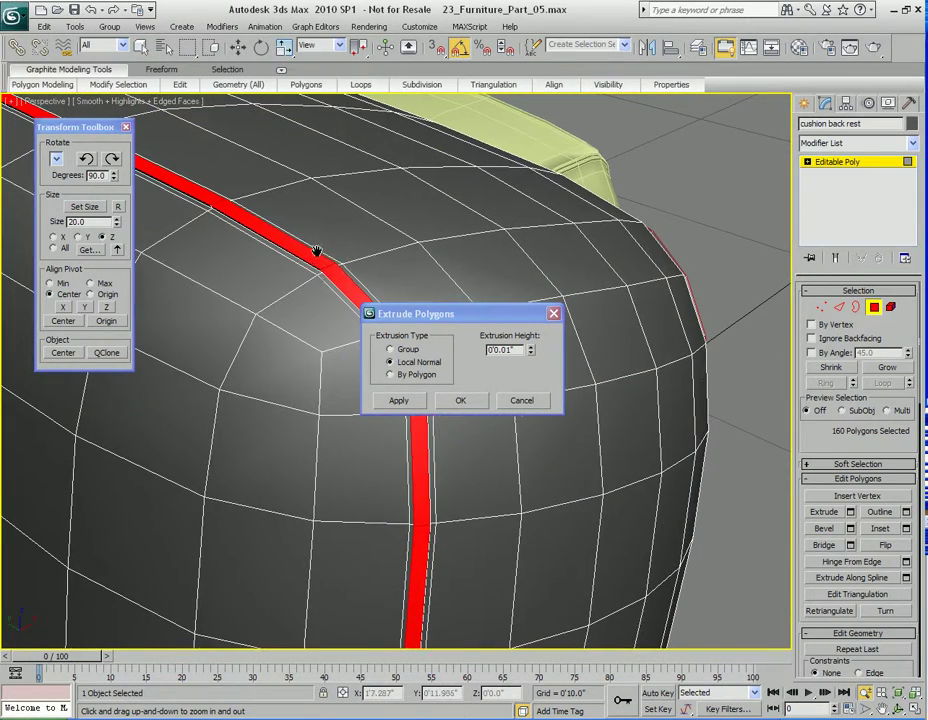
left_click(403, 403)
Step: Set the second seam extrusion's height to 0'0.02" and turn on NURMS smoothing for the back rest
left_click(530, 347)
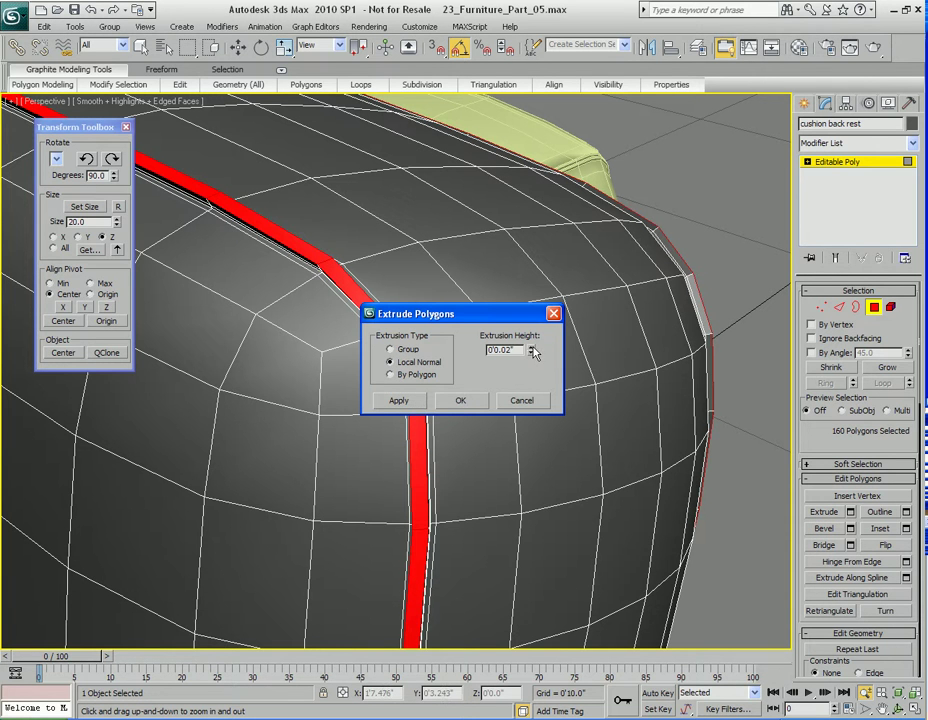
right_click(298, 318)
right_click(294, 311)
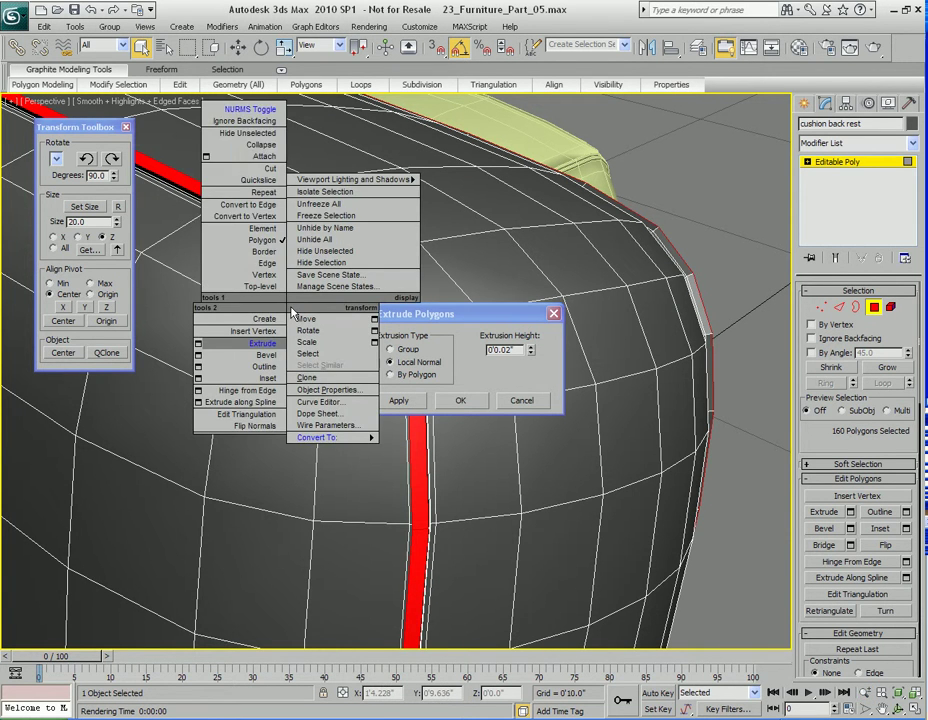
left_click(261, 110)
Step: Test-render the smoothed seam at the back rest's corner and accept the second extrusion
scroll(269, 160, "down", 5)
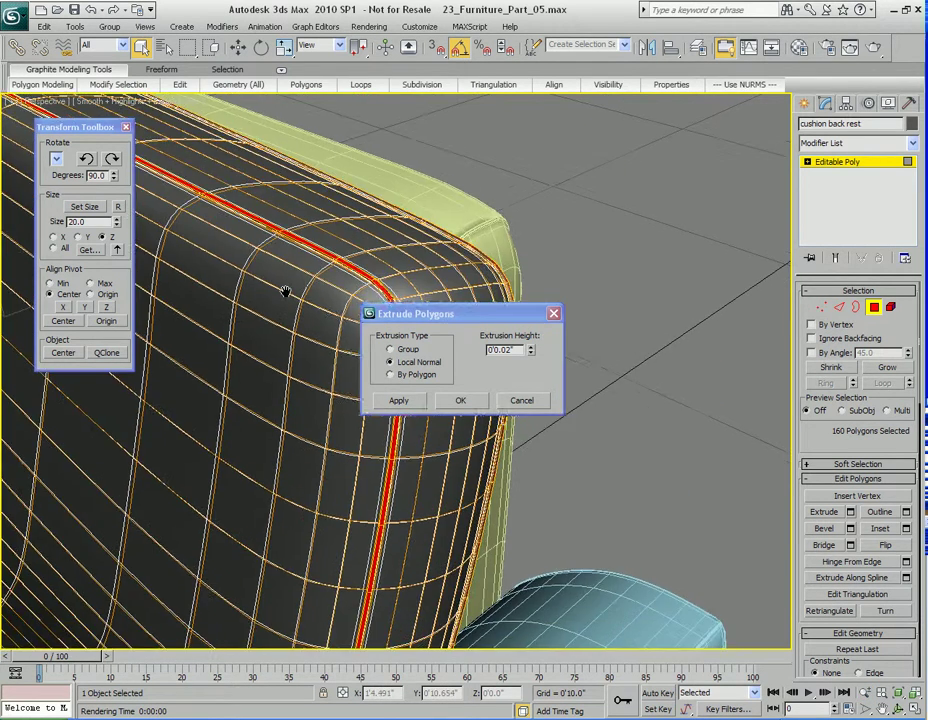
key("shift+q")
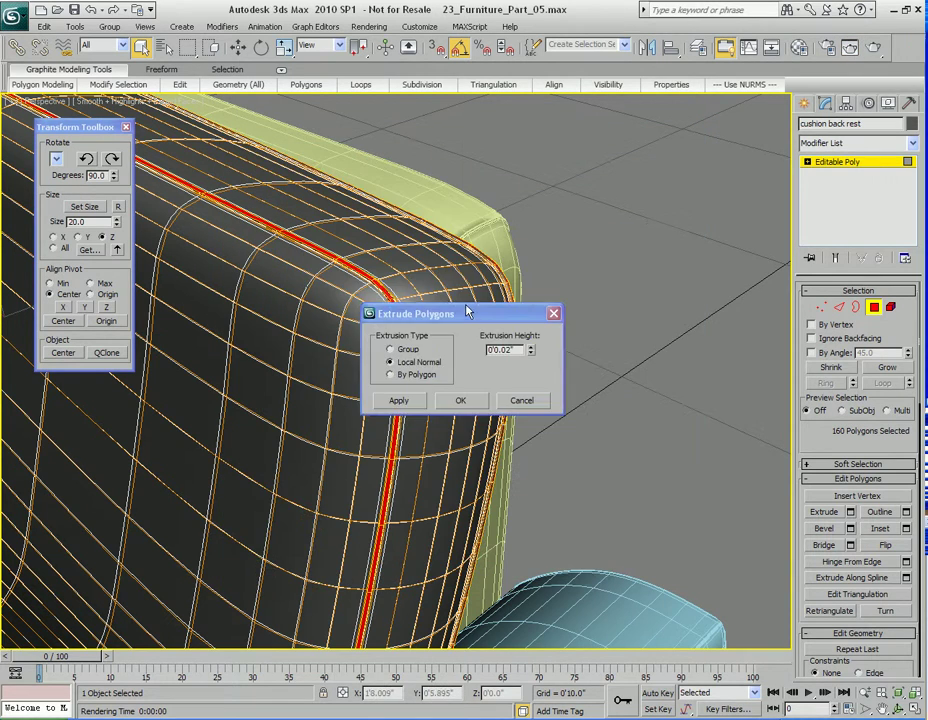
left_click_drag(466, 311, 654, 255)
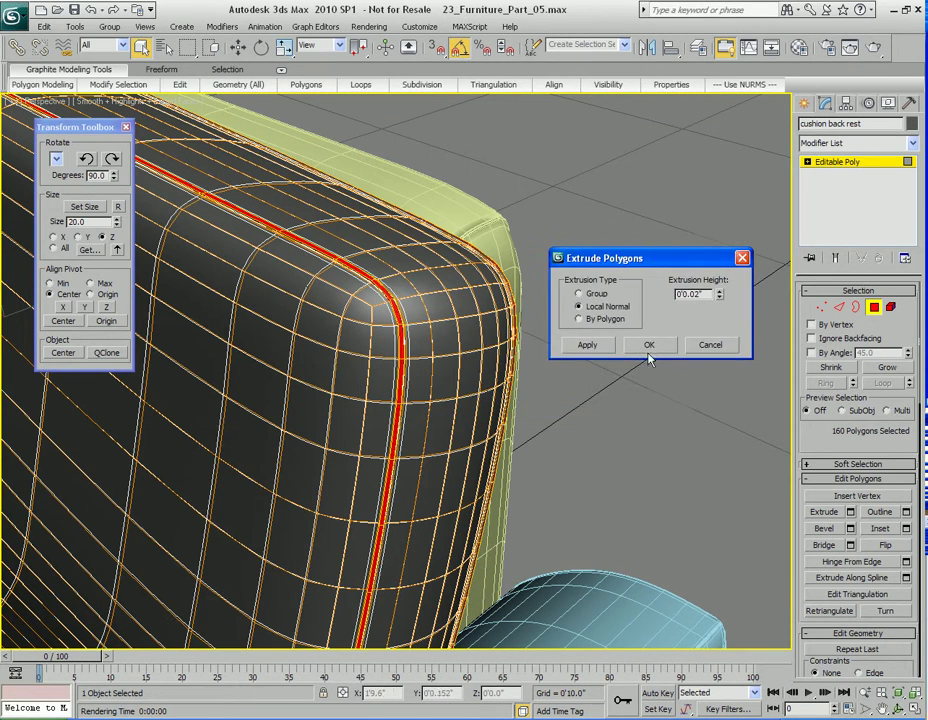
left_click(649, 348)
Step: Leave polygon editing on the cushion back rest and test-render it from the front
middle_click_drag(414, 383, 456, 360)
scroll(456, 360, "down", 2)
key("4")
middle_click_drag(390, 398, 579, 355, "alt")
key("shift+q")
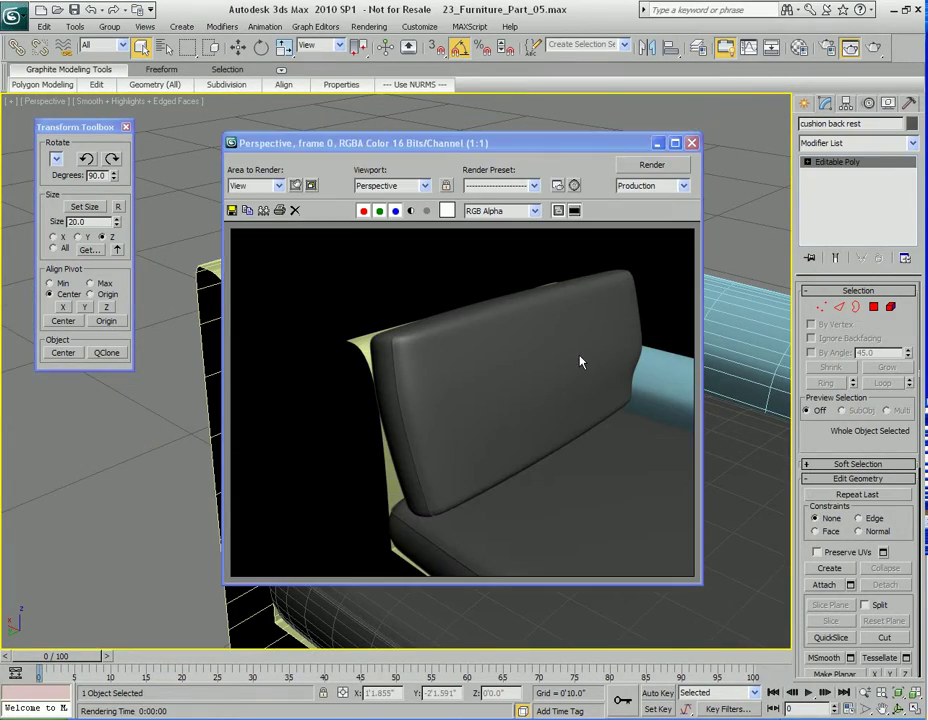
left_click(691, 143)
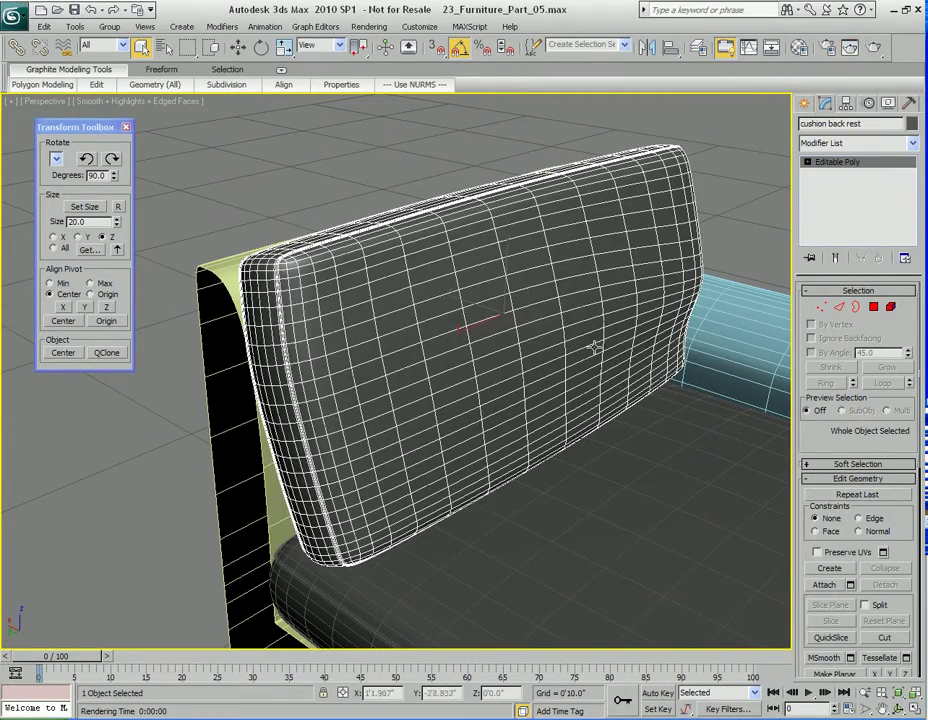
Step: Test-render the back rest again with more of the cushion seat in view
middle_click_drag(555, 425, 549, 385, "alt")
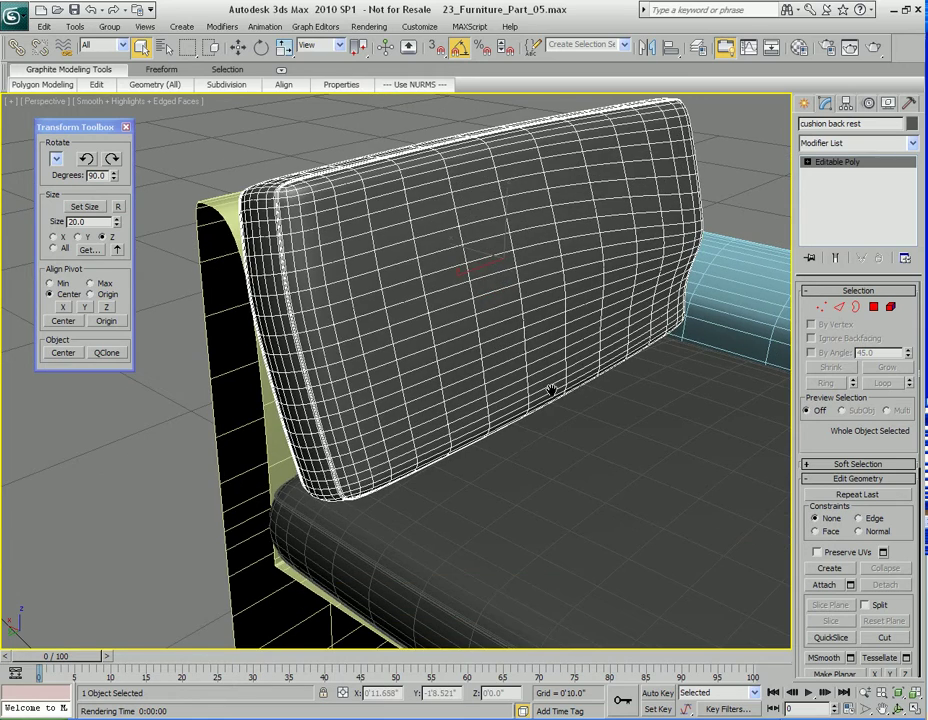
key("shift+q")
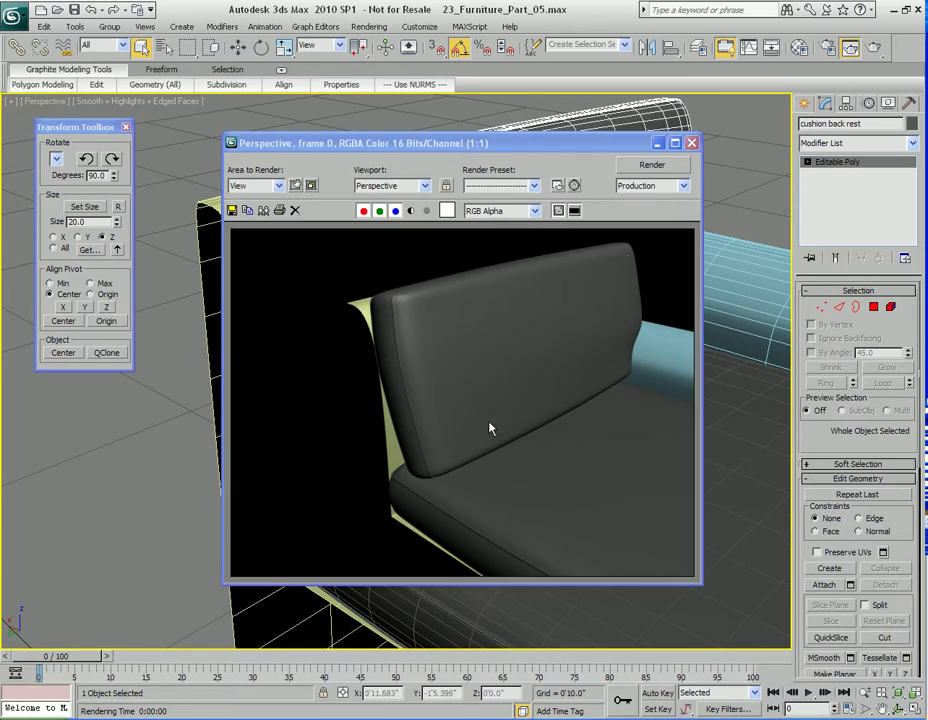
left_click(691, 143)
Step: Select the cushion seat and test-render the chair section with both cushions, arm rest and front end in view
middle_click_drag(636, 429, 493, 450, "alt")
scroll(493, 450, "down", 10)
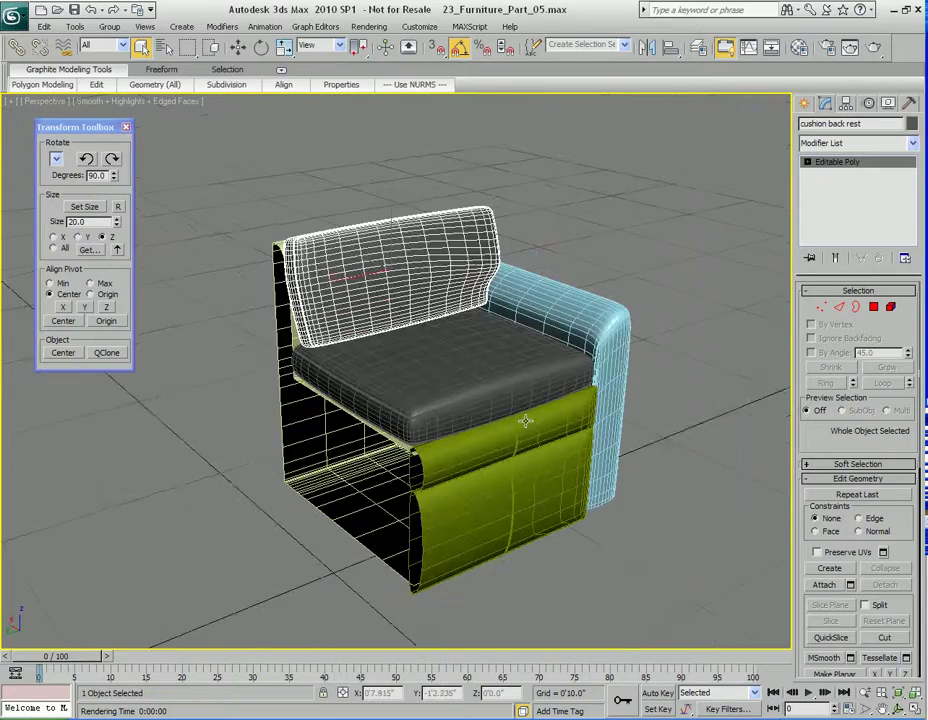
middle_click_drag(528, 392, 497, 414, "alt")
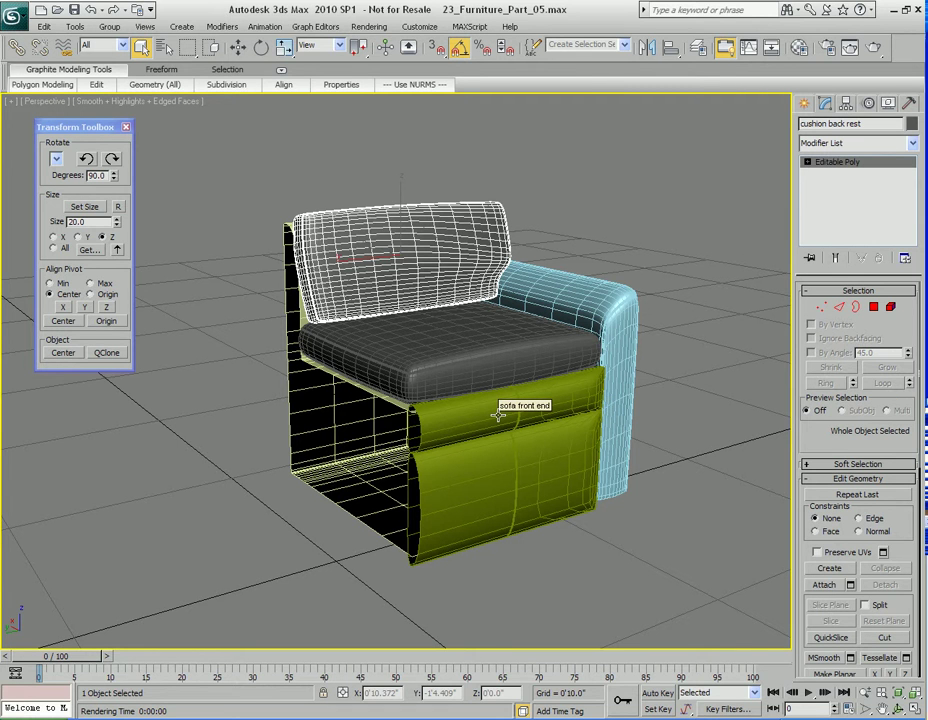
scroll(490, 410, "up", 5)
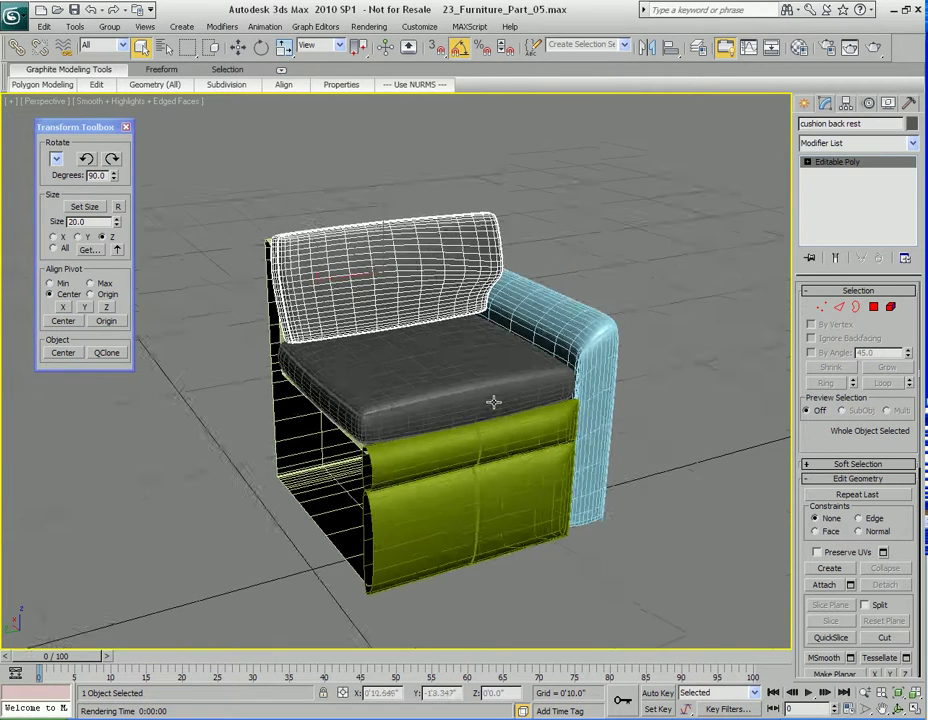
middle_click_drag(465, 408, 495, 422, "alt")
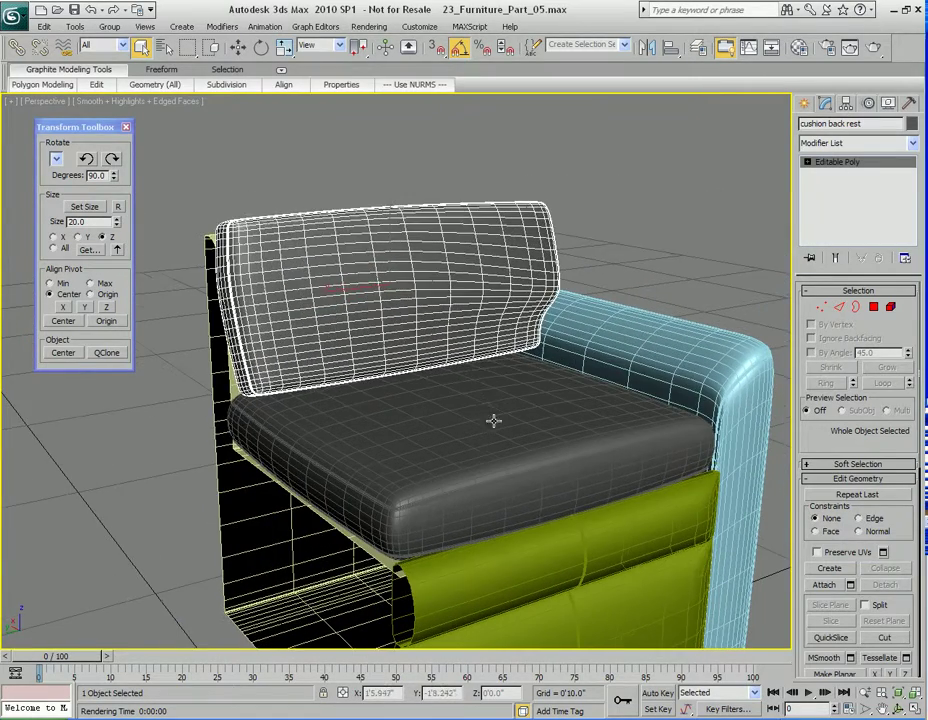
left_click(483, 391)
key("shift+q")
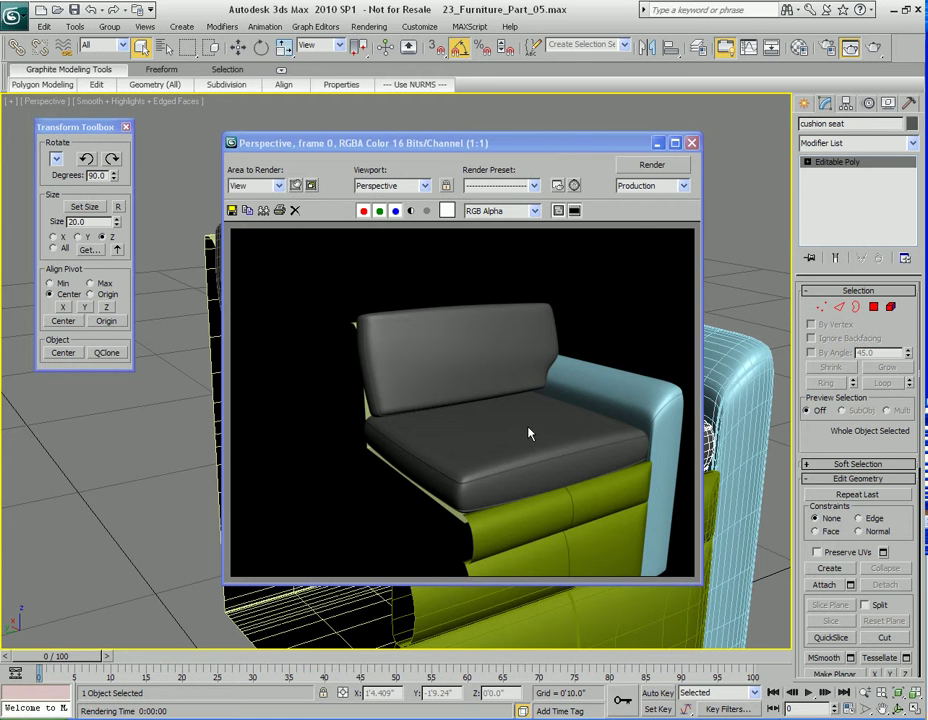
left_click(691, 143)
mouse_move(498, 372)
middle_mouse_down()
mouse_move(483, 379)
mouse_move(507, 394)
middle_mouse_up()
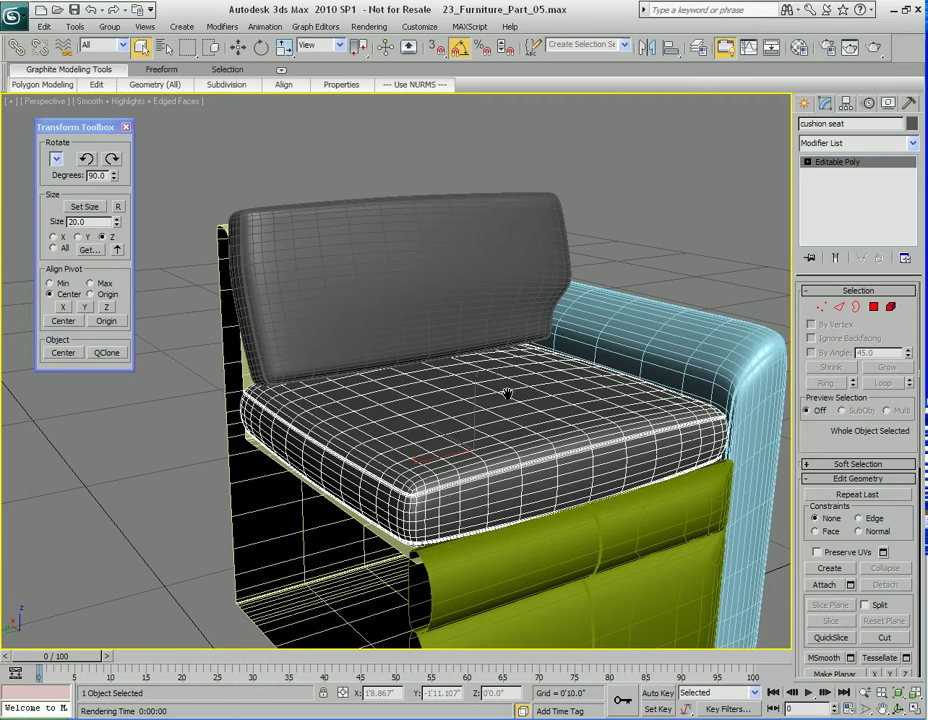
middle_click_drag(507, 394, 489, 414, "alt")
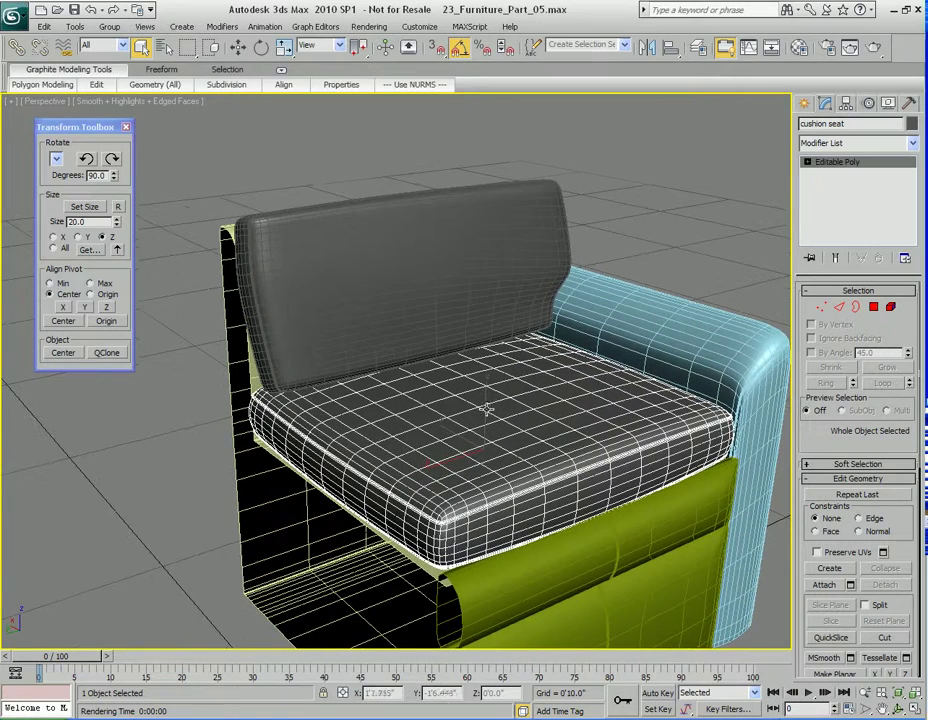
Step: Activate the Noise paint-deform brush on the cushion seat and reduce the brush strength
left_click(161, 69)
mouse_move(111, 91)
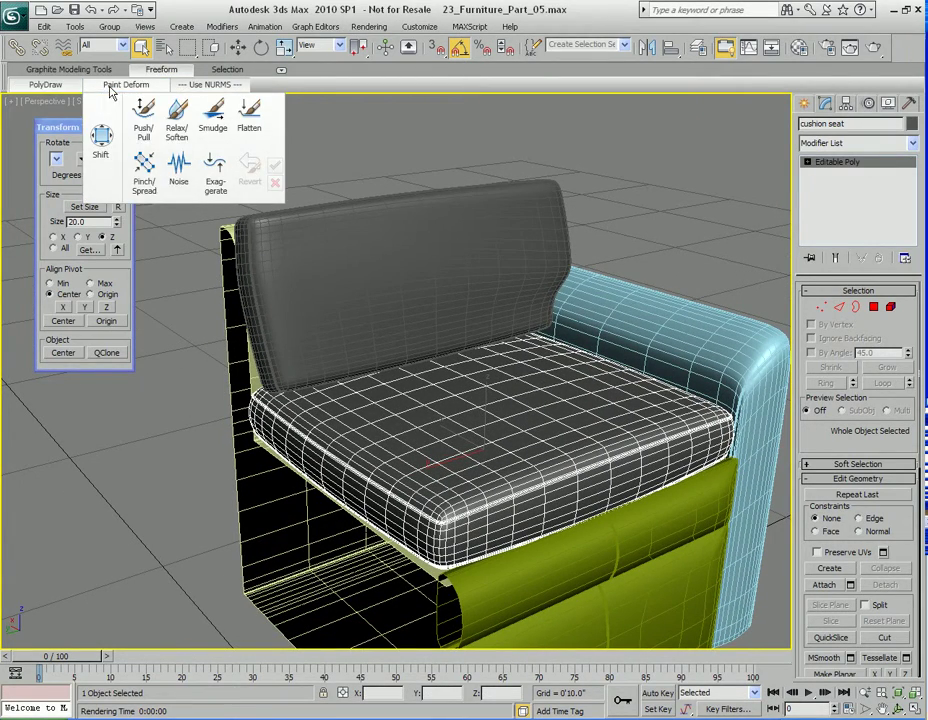
left_click(179, 174)
middle_click_drag(516, 433, 475, 398)
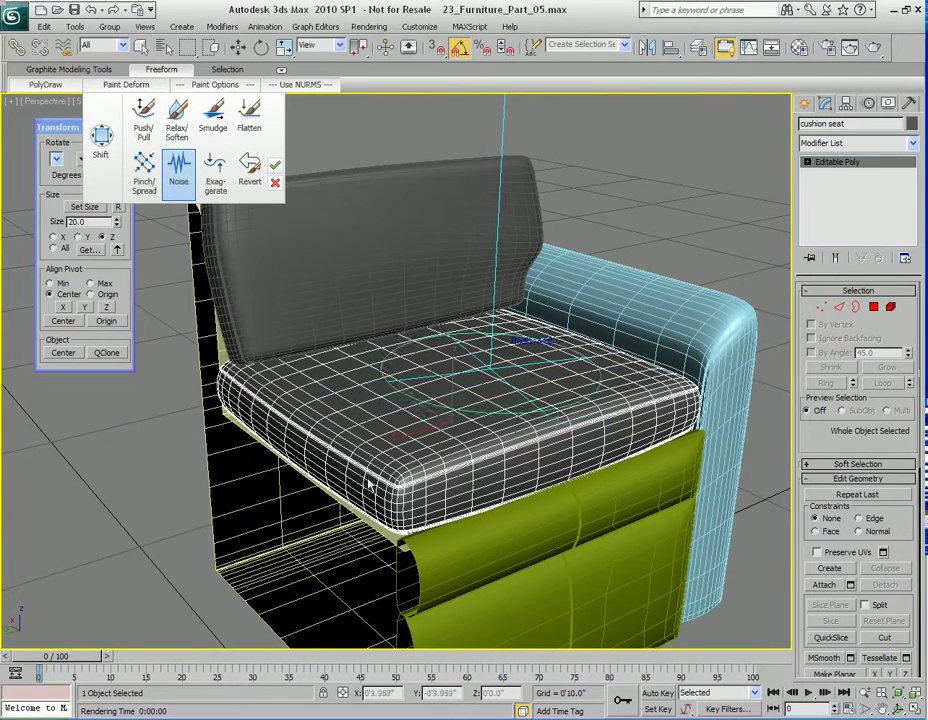
mouse_move(477, 362)
left_mouse_down("alt+shift")
mouse_move(464, 389)
mouse_move(472, 381)
left_mouse_up("alt+shift")
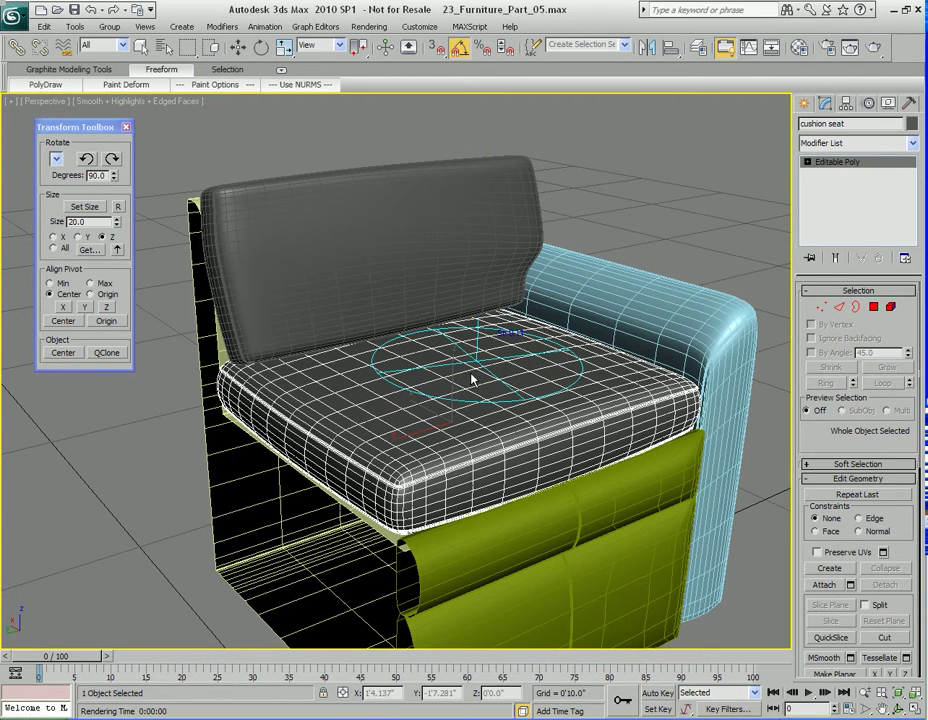
scroll(500, 390, "up", 6)
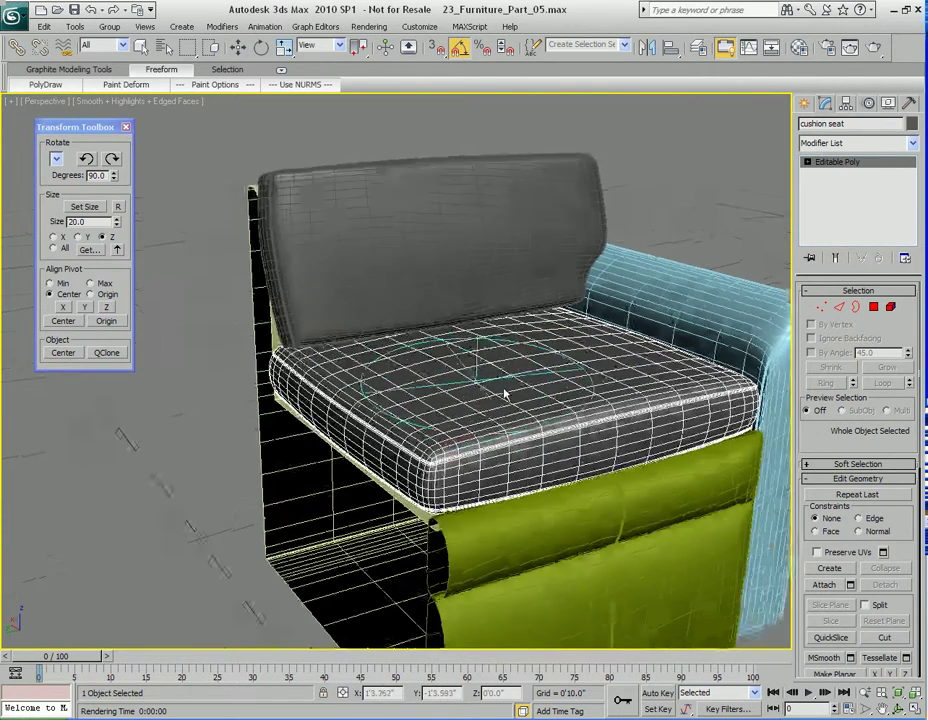
middle_click_drag(423, 395, 399, 373, "alt")
middle_click_drag(336, 383, 331, 414, "alt")
middle_click_drag(418, 398, 481, 386, "alt")
scroll(508, 379, "down", 4)
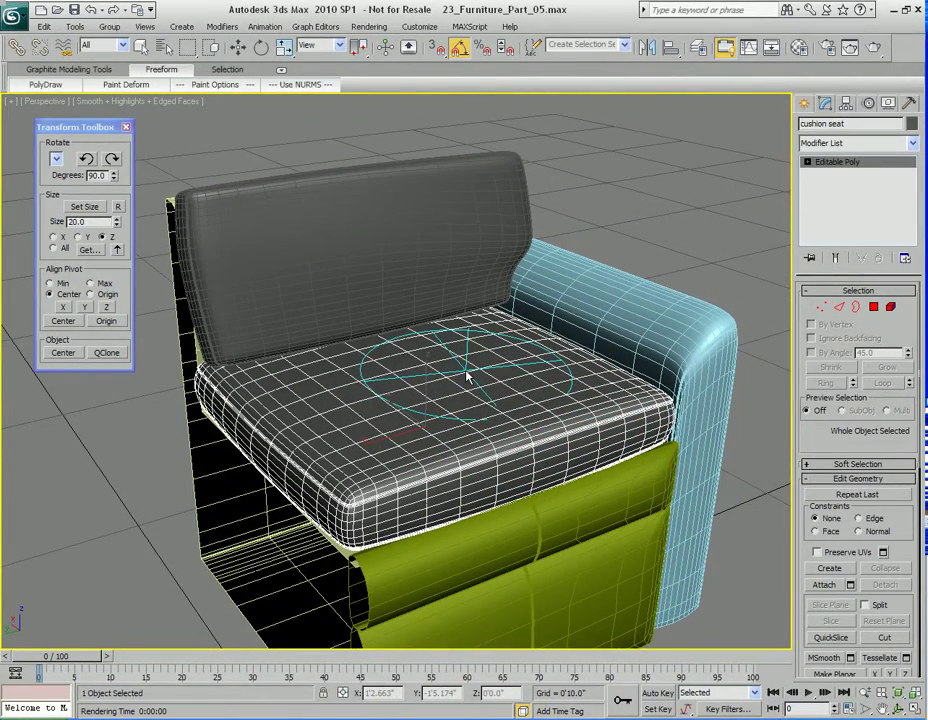
mouse_move(466, 375)
middle_mouse_down("alt")
mouse_move(472, 414)
mouse_move(456, 394)
middle_mouse_up("alt")
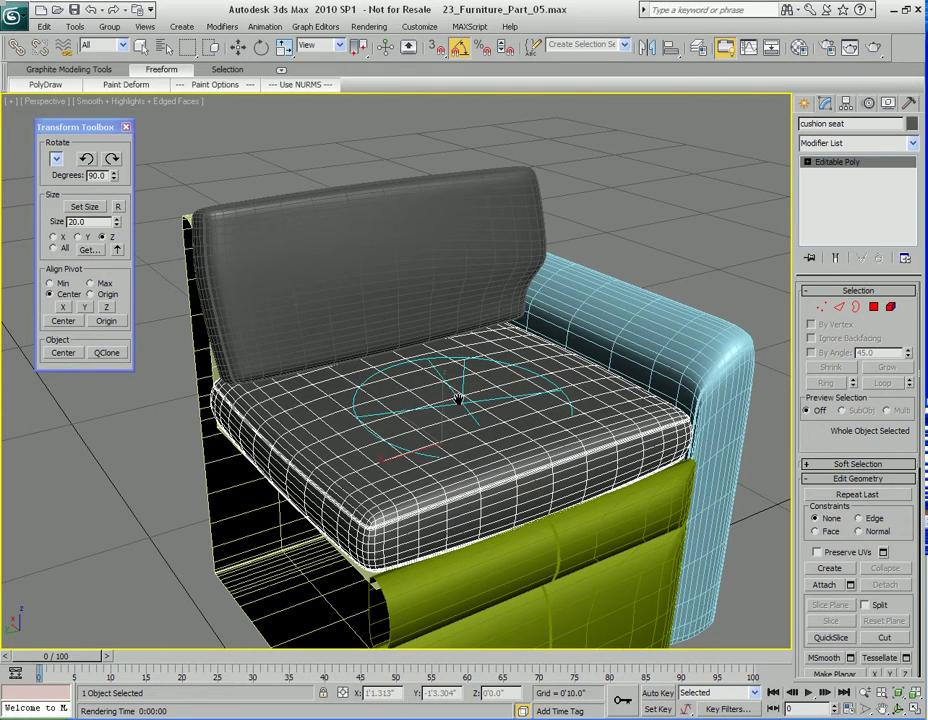